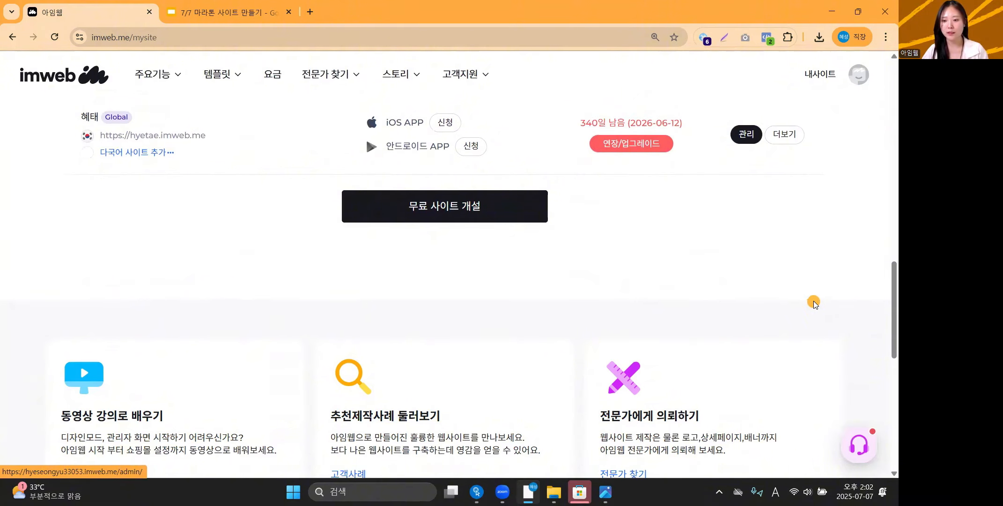
Step: Review the list of existing sites and start opening a new free site from it
scroll(813, 304, up, 18)
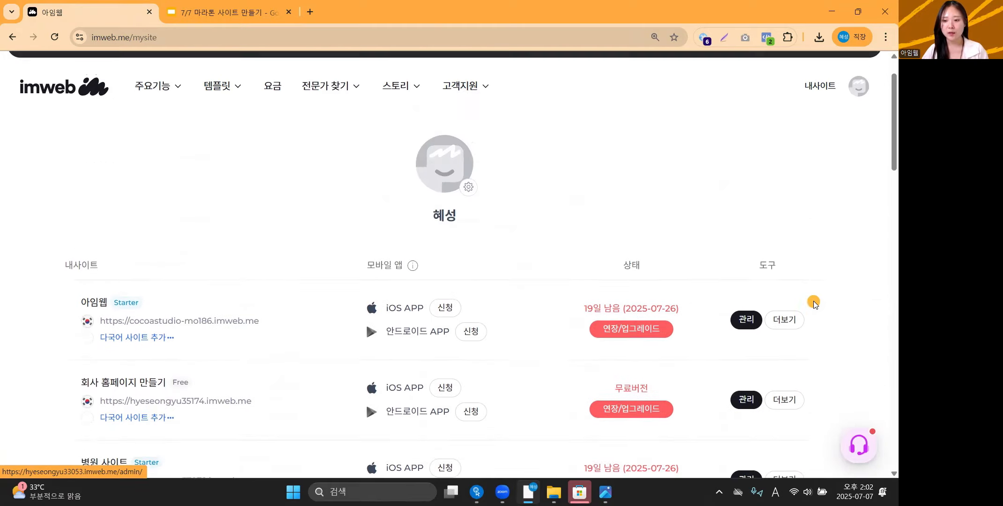
scroll(814, 303, down, 15)
scroll(602, 300, up, 2)
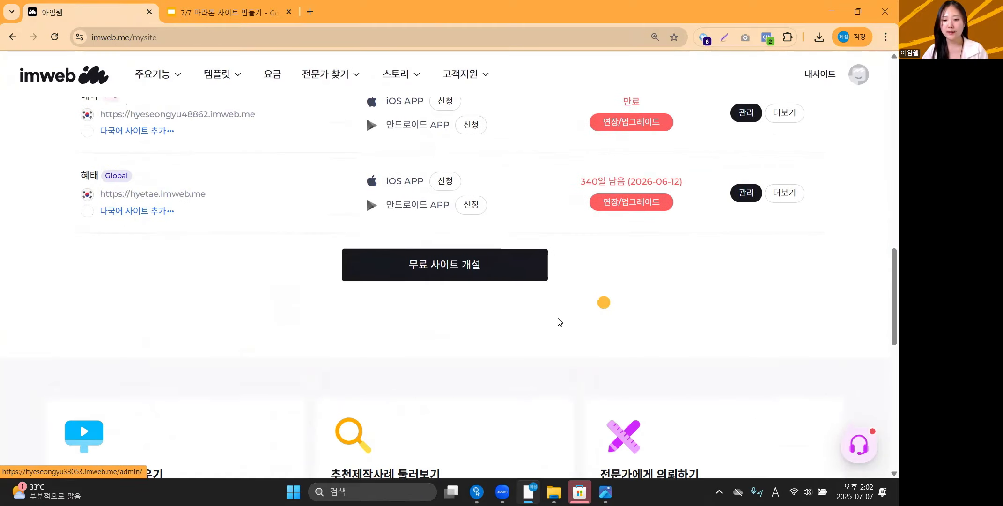
click(467, 268)
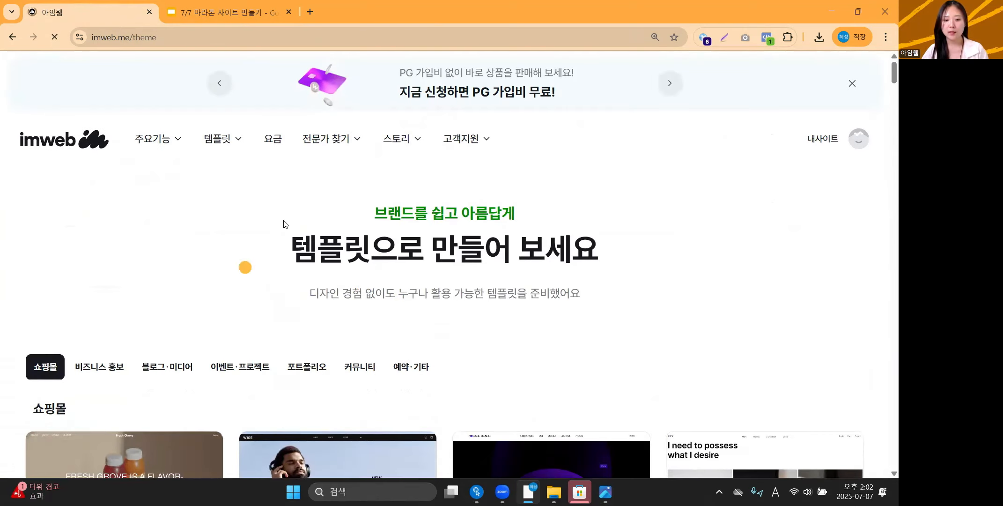
Step: Browse the template gallery down to the Blank. and Reservation templates in the 예약·기타 category
scroll(782, 240, down, 3)
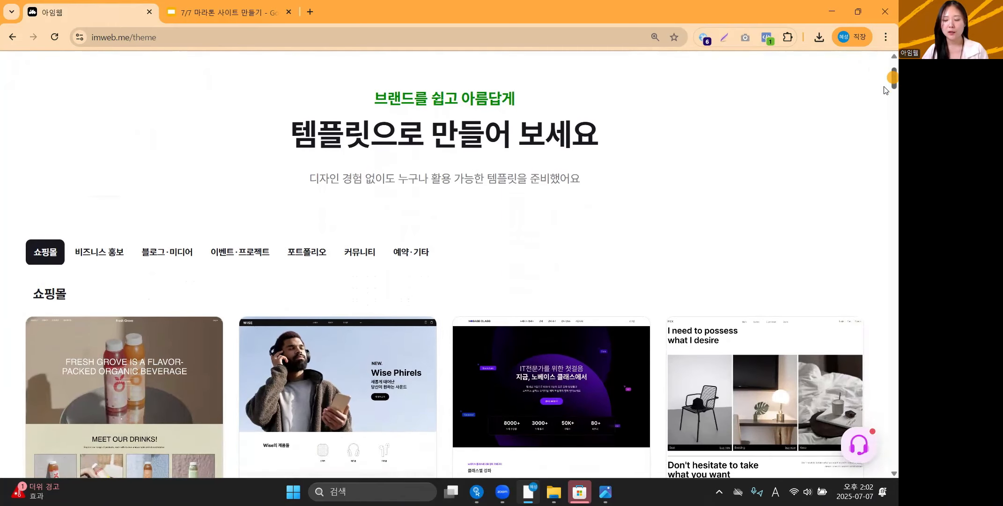
drag(891, 77, 892, 93)
drag(885, 344, 884, 442)
scroll(210, 316, up, 4)
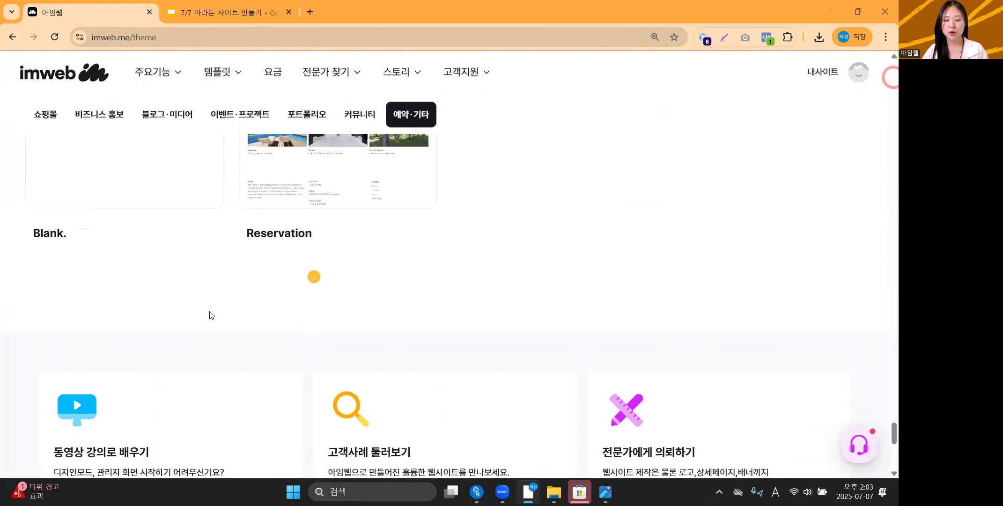
scroll(209, 323, up, 3)
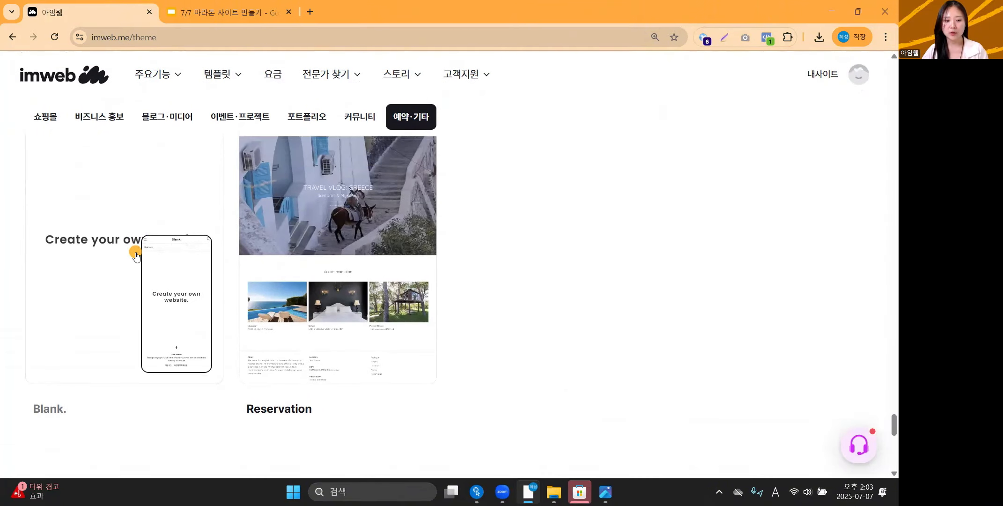
scroll(94, 281, down, 1)
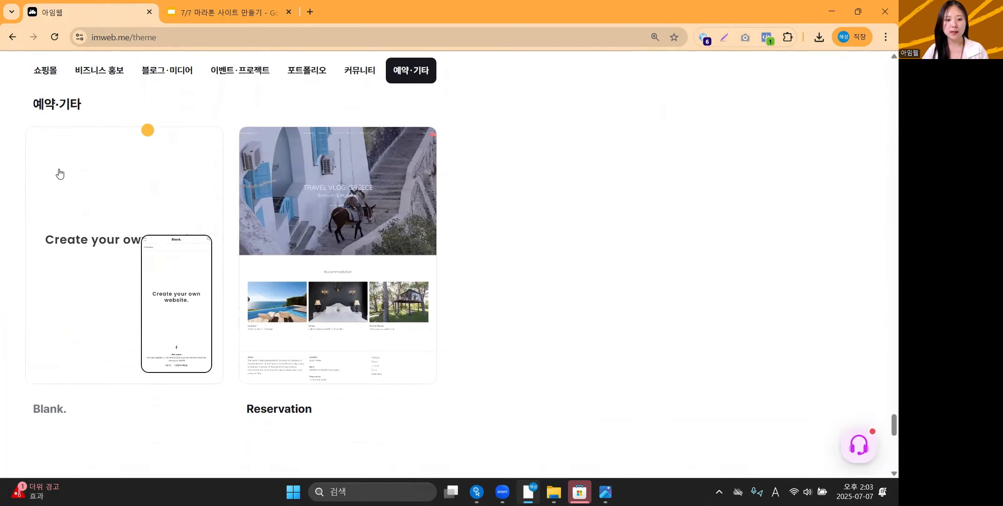
Step: Preview the Blank. template's page in full, close the preview and return to the list of own sites
click(129, 267)
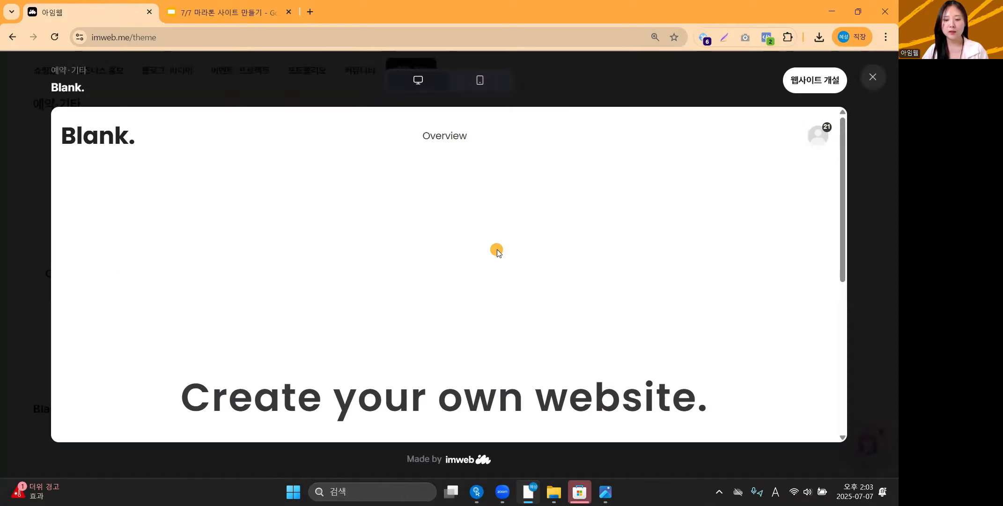
scroll(497, 251, down, 4)
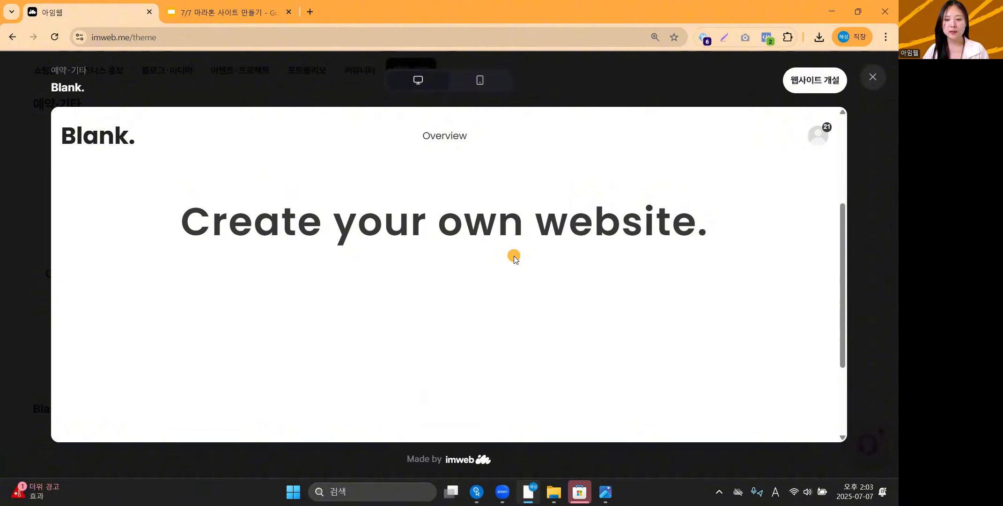
scroll(506, 290, down, 5)
scroll(498, 330, up, 8)
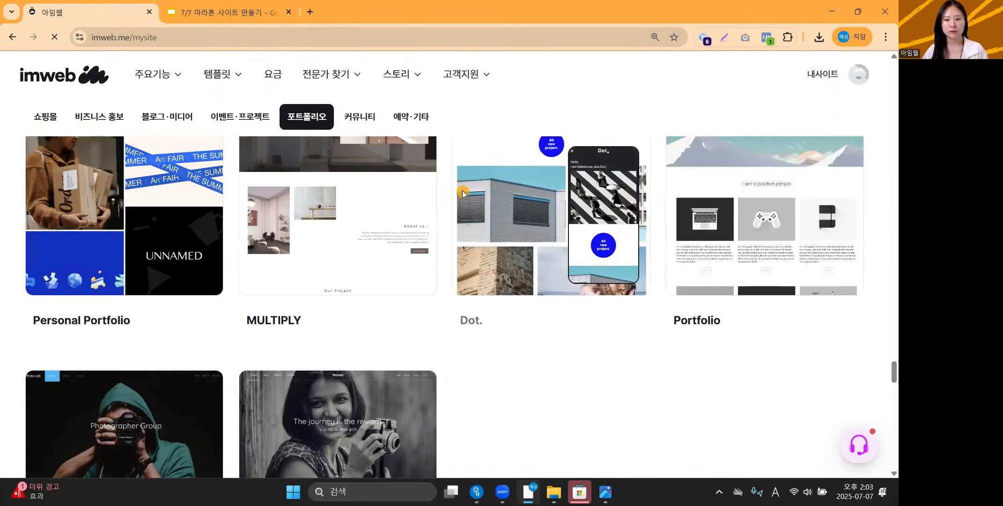
scroll(564, 224, down, 1)
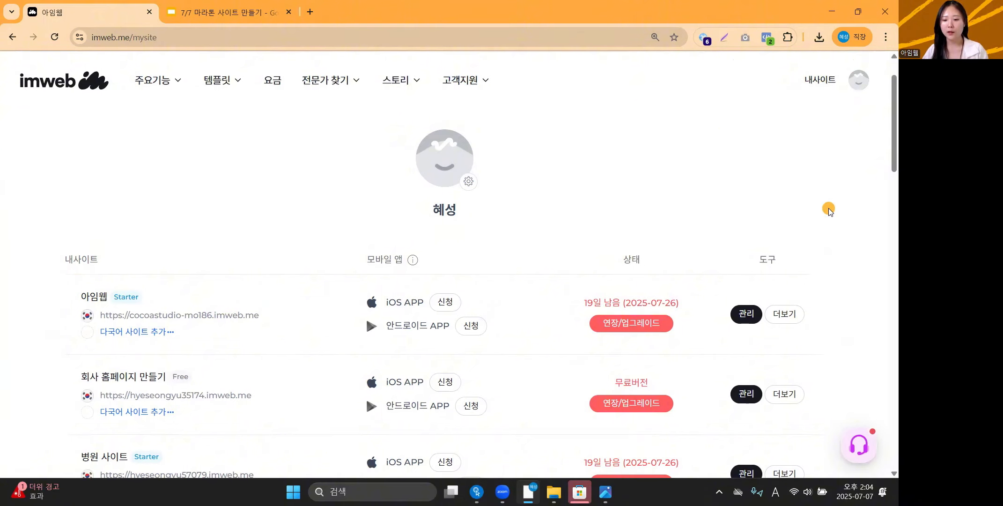
Step: Open the template change for the 아임웹 site and look through the templates on offer
click(784, 313)
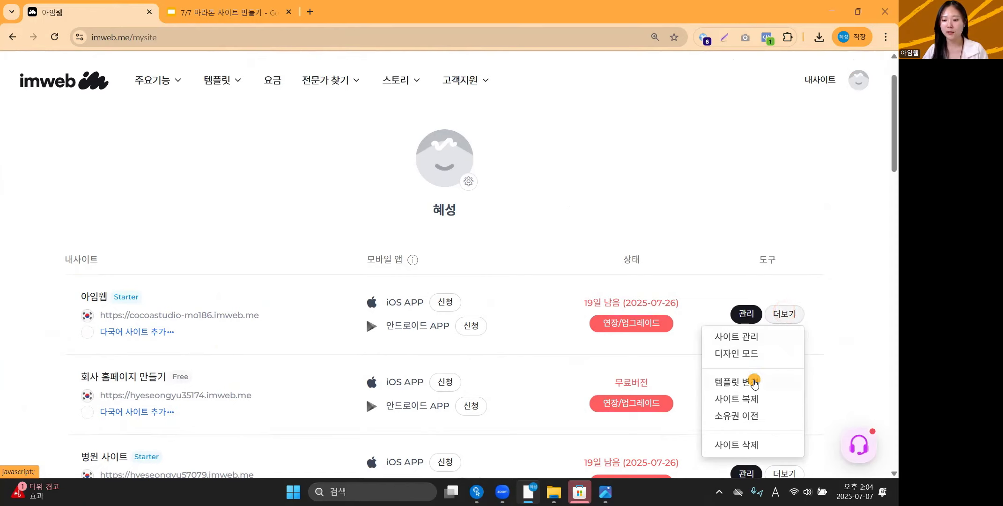
click(750, 382)
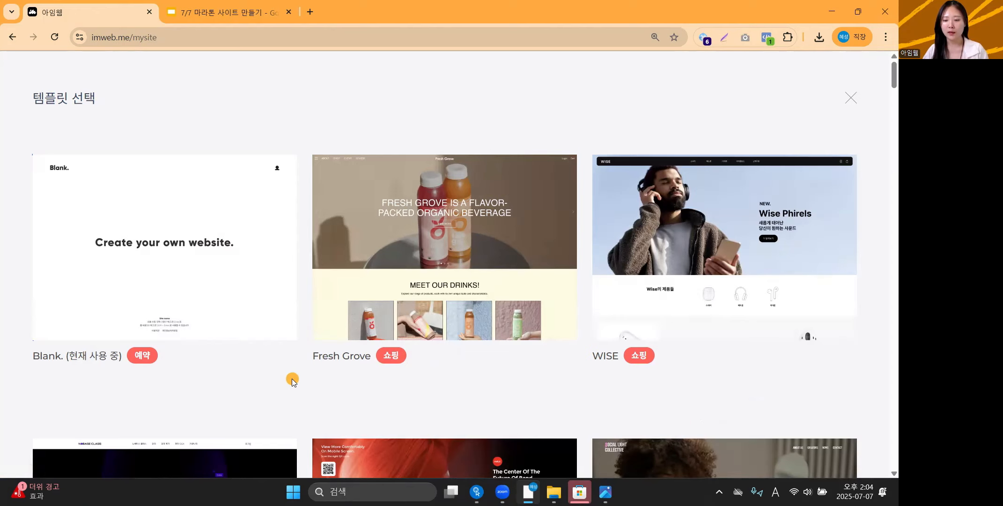
scroll(292, 381, down, 10)
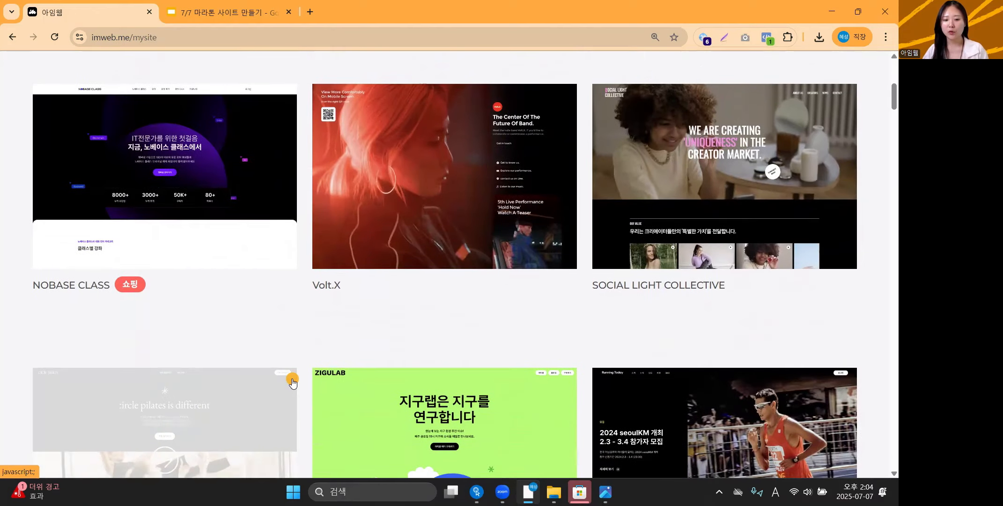
scroll(293, 382, up, 9)
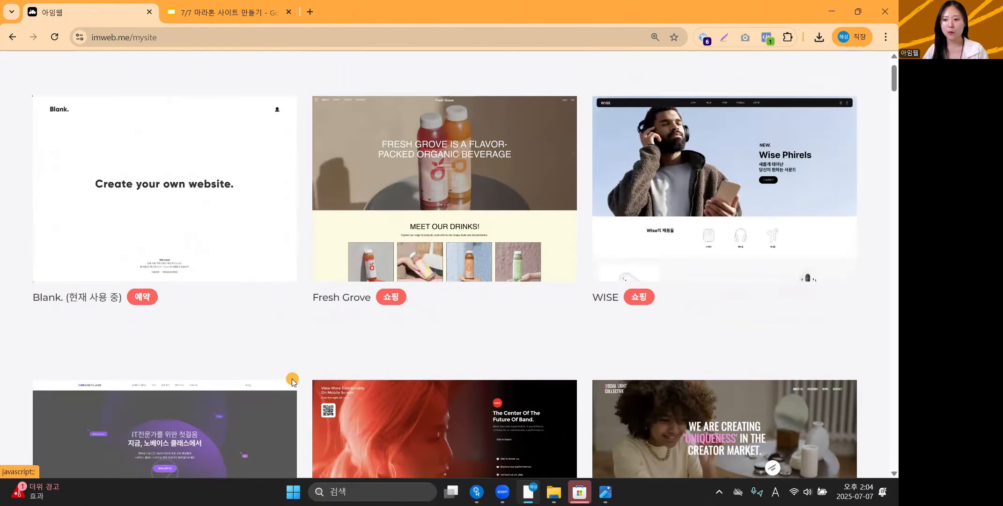
scroll(292, 381, up, 1)
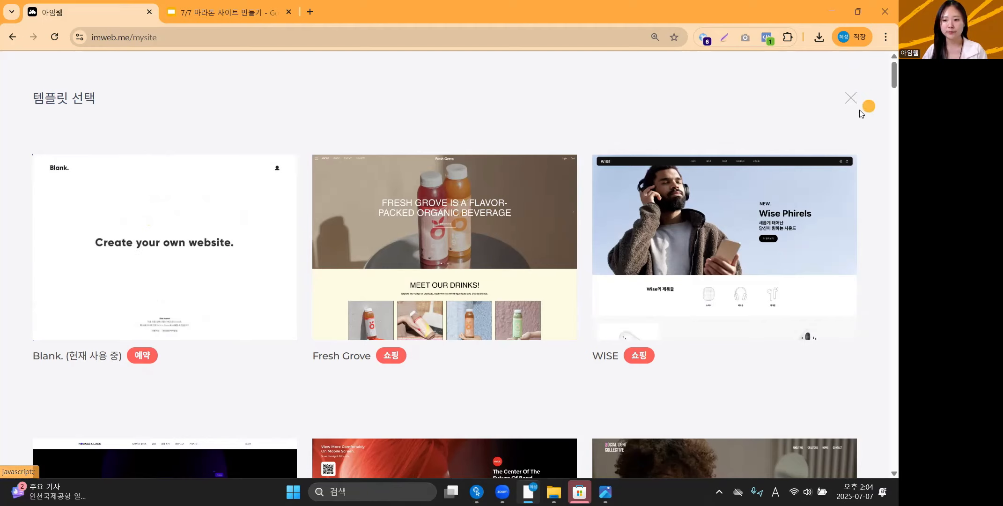
Step: Apply the Blank. template to the 아임웹 site, verifying with the site administrator's ID and password
click(66, 241)
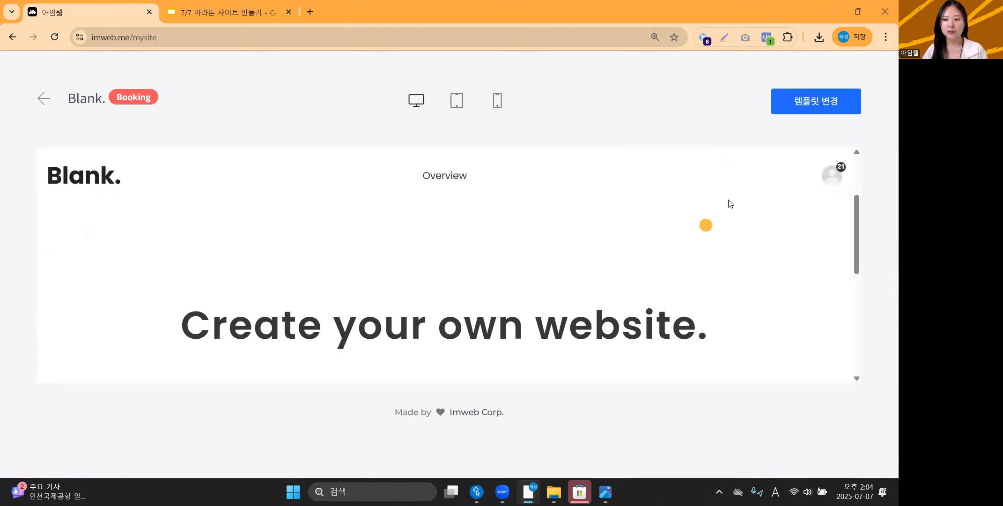
click(819, 102)
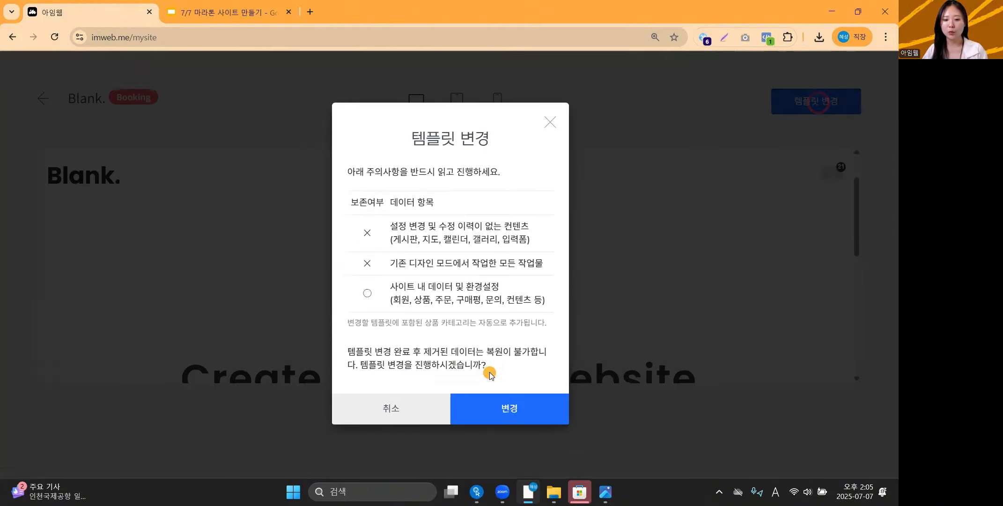
click(506, 410)
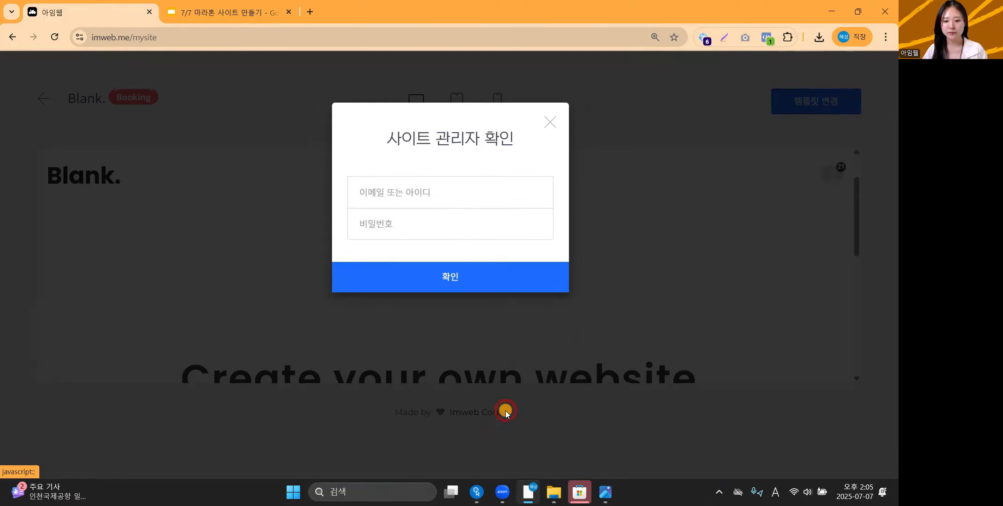
click(464, 279)
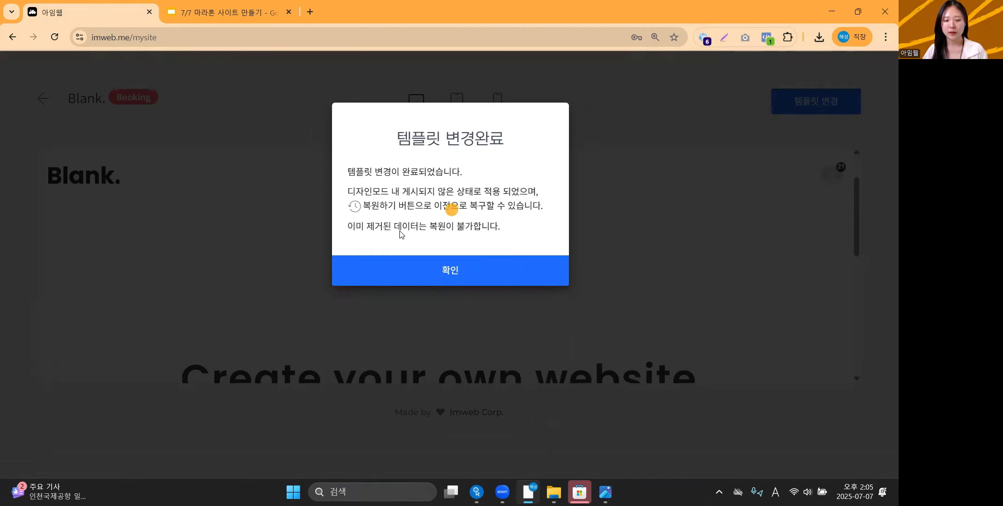
click(453, 275)
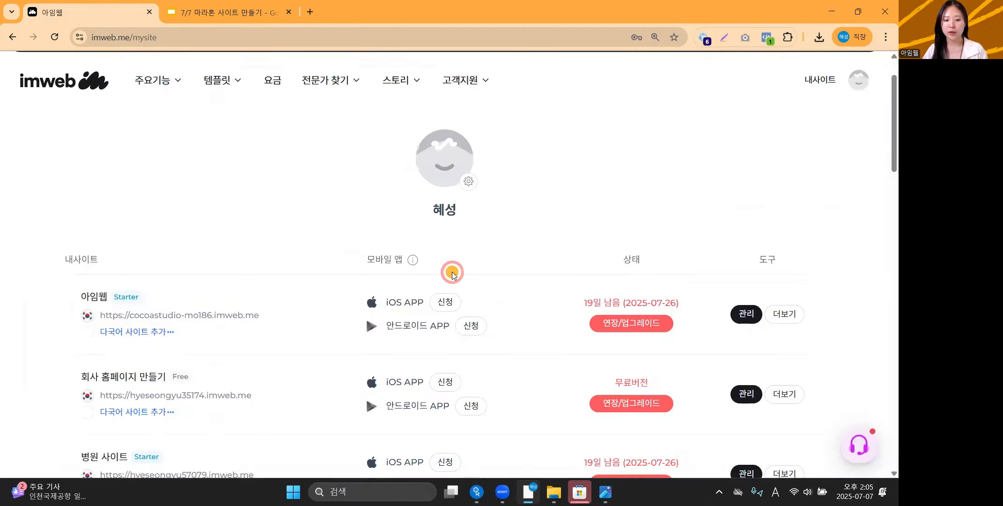
Step: Open the 아임웹 site in design mode and leave the header editor for the Overview page
scroll(449, 269, down, 1)
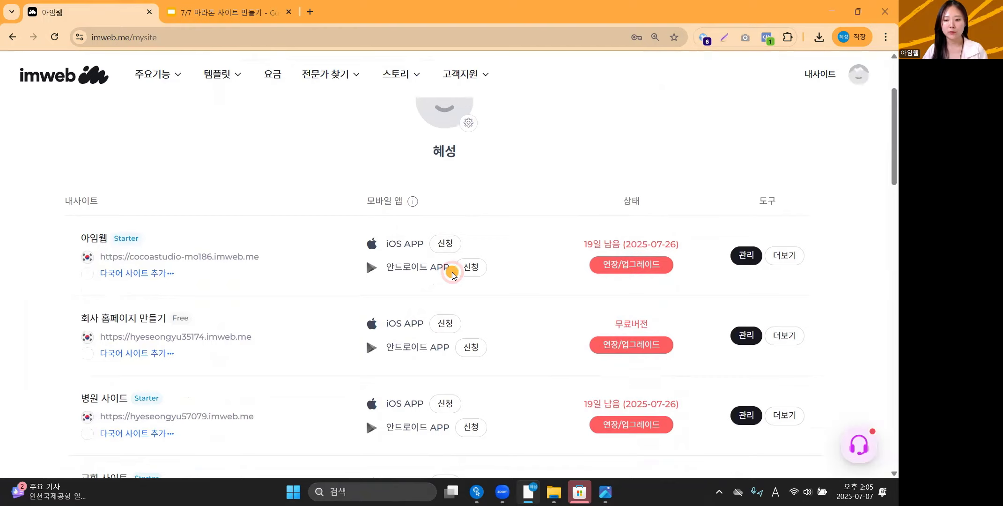
click(790, 259)
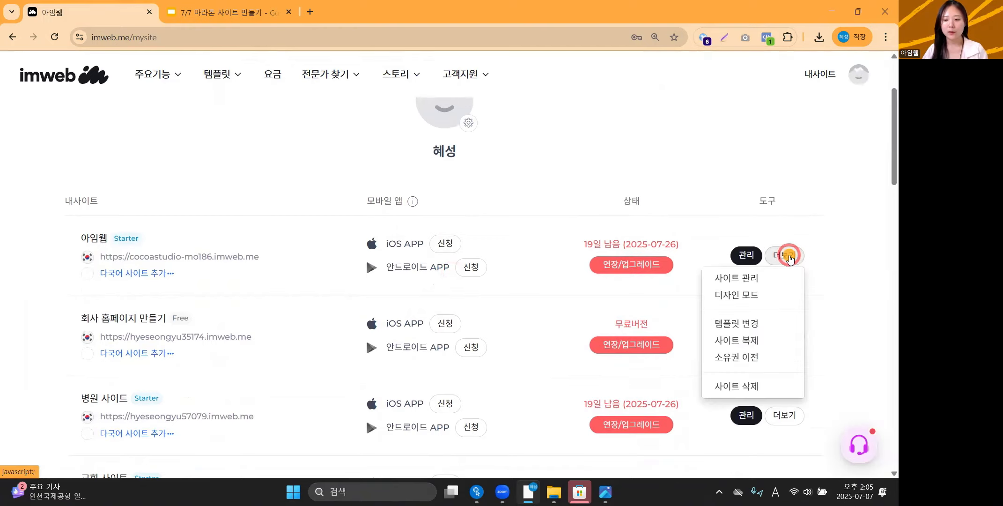
click(752, 294)
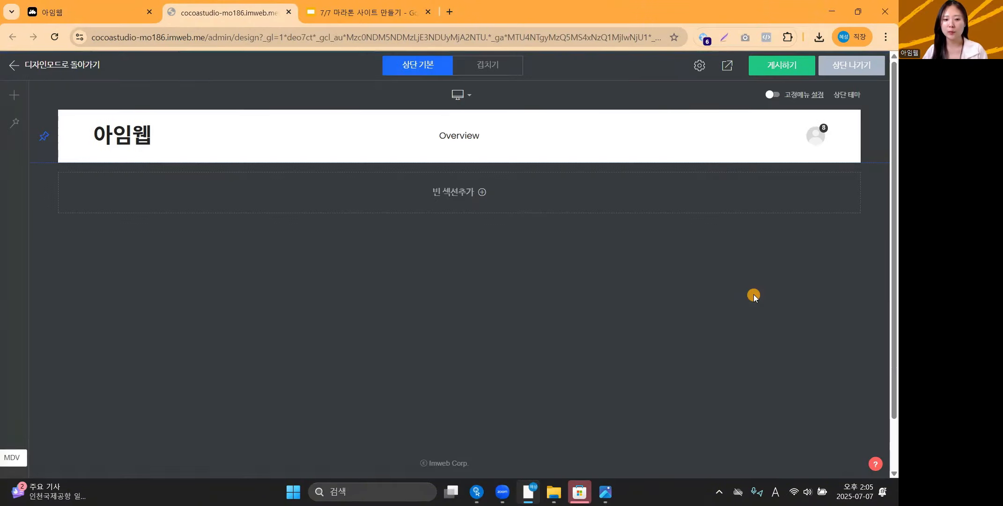
click(848, 65)
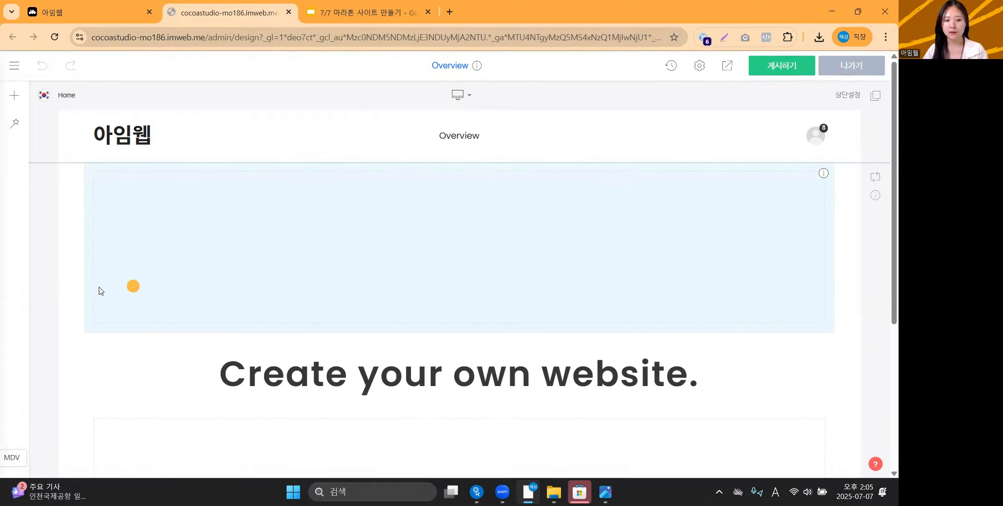
Step: Look over the Overview page's blank layout from the header down to the footer
scroll(77, 287, down, 2)
scroll(78, 286, down, 2)
scroll(72, 293, up, 5)
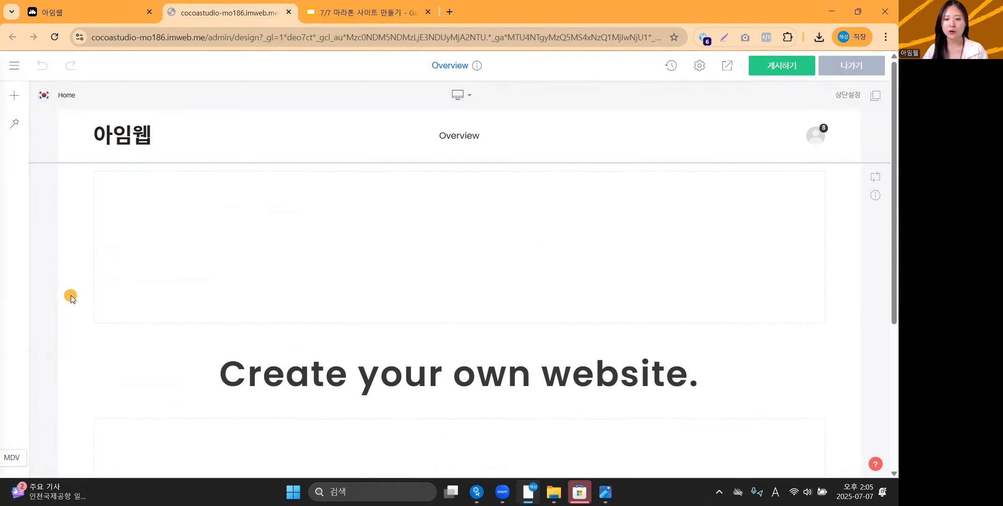
scroll(64, 301, down, 4)
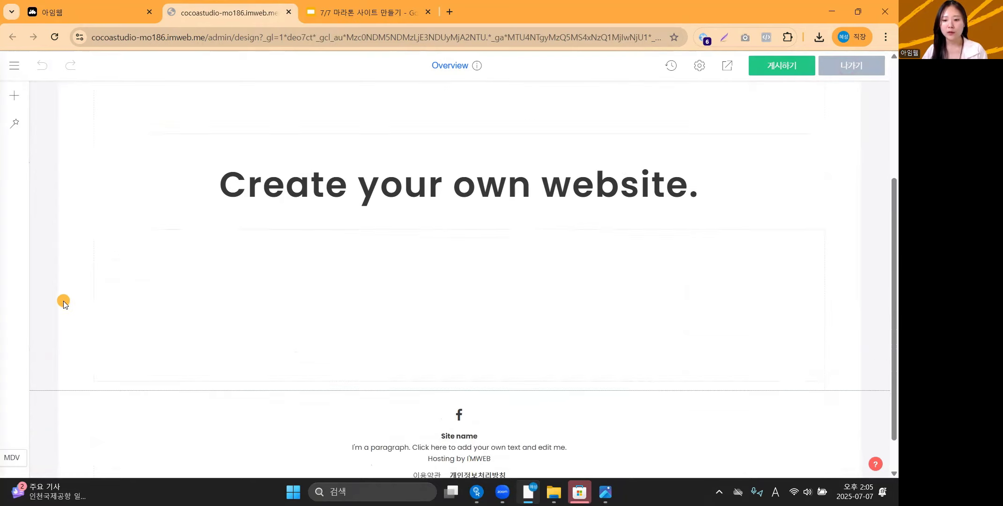
scroll(63, 302, up, 2)
scroll(64, 303, up, 2)
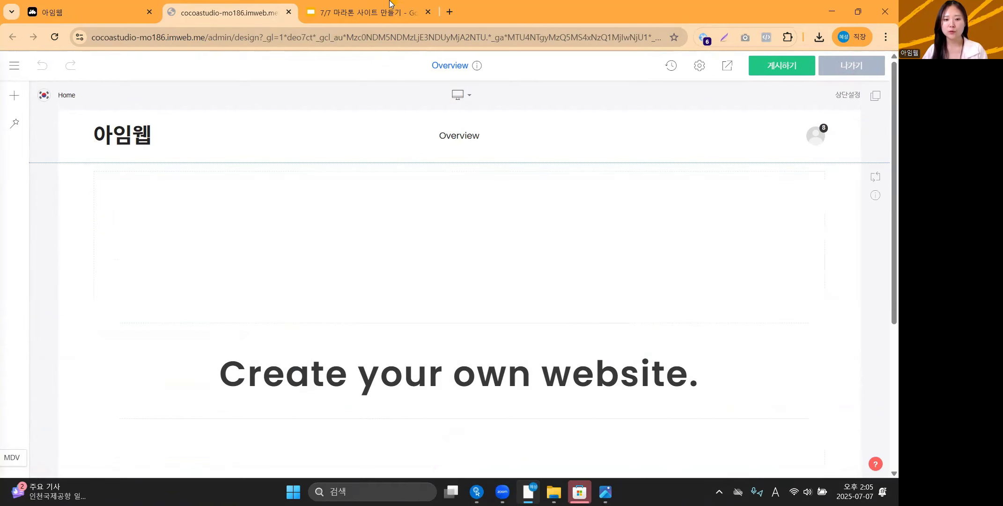
Step: Switch to the Google Slides presentation and advance past the design mode introduction to the 디자인 단위 slide
click(389, 4)
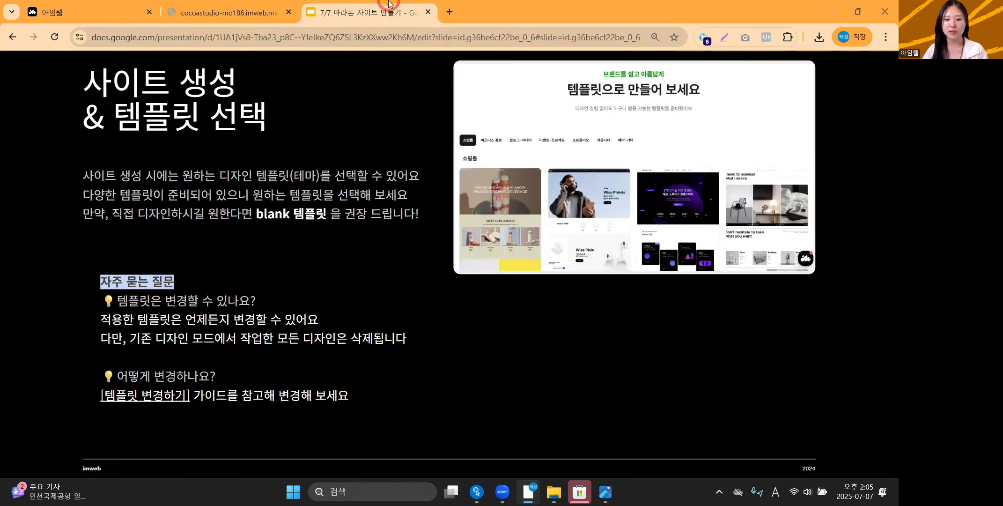
click(322, 376)
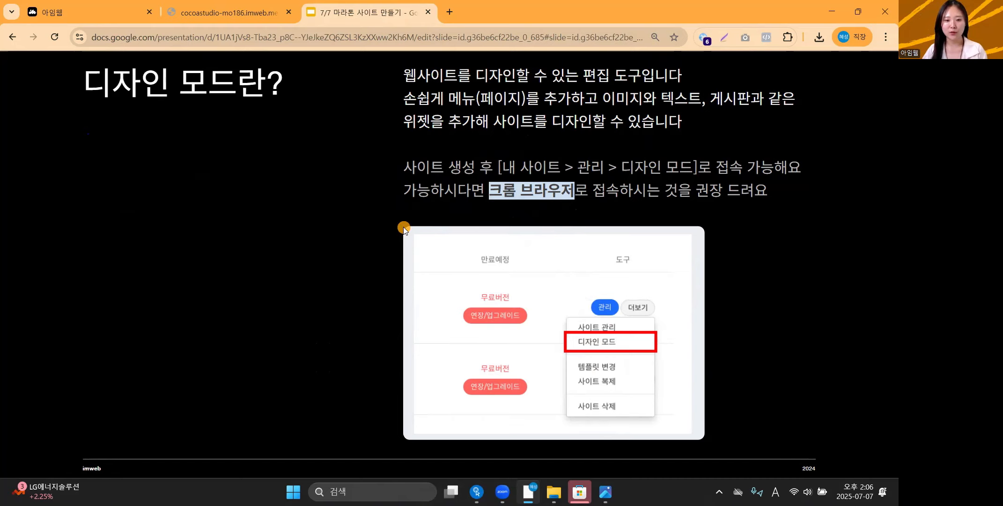
key(Right)
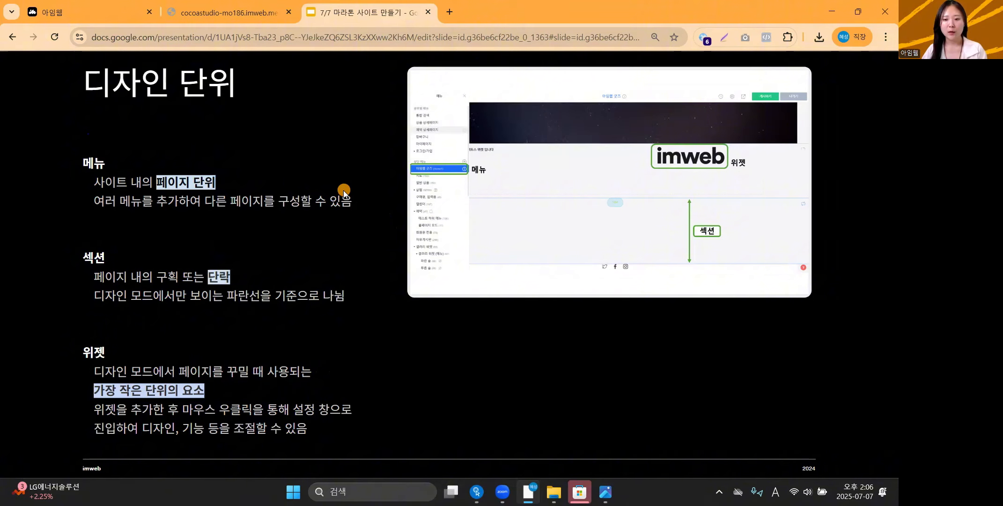
Step: Compare the site in design mode with the 디자인 단위 slide, then return to the imweb list of own sites
click(252, 7)
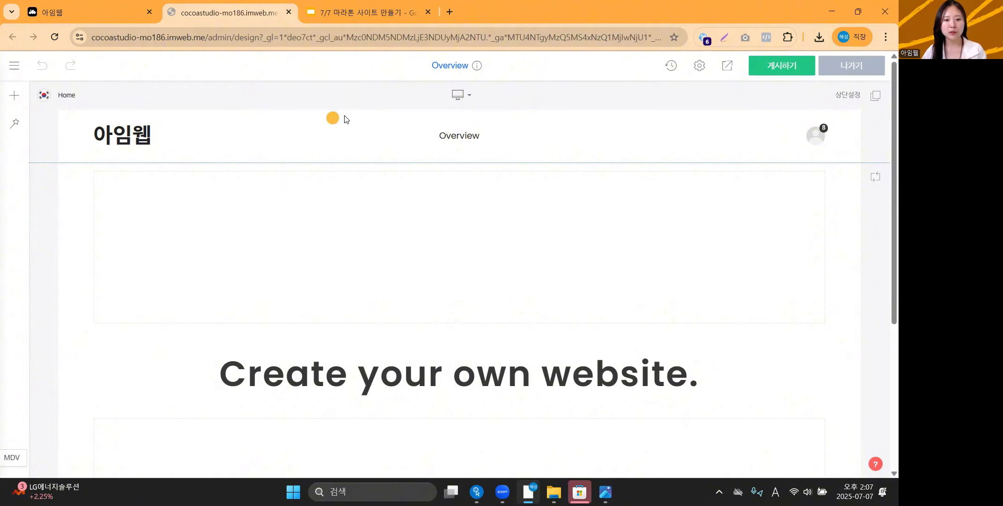
click(363, 8)
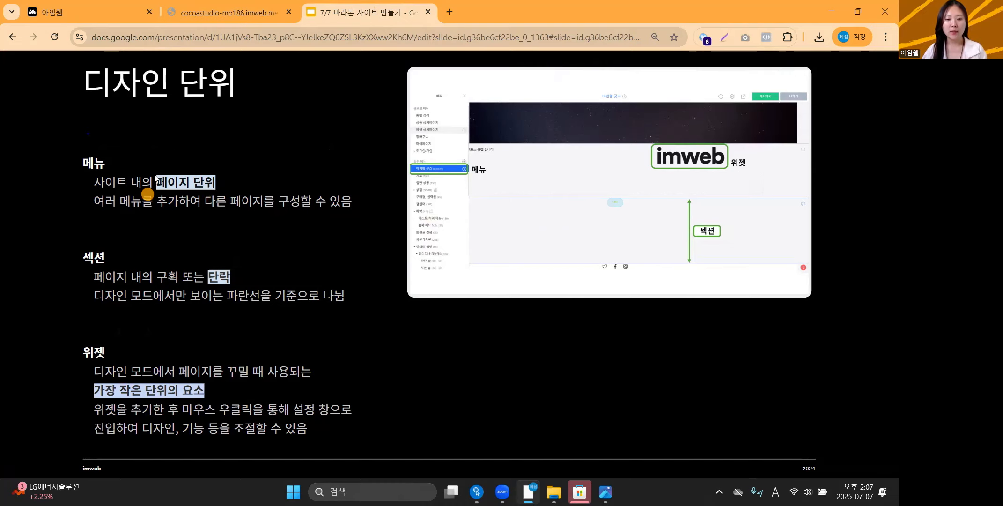
click(108, 7)
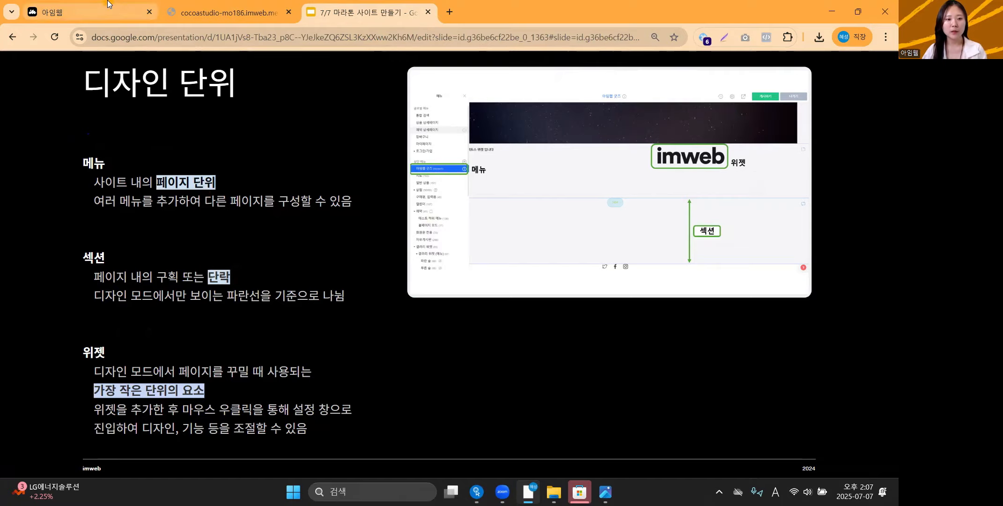
scroll(267, 201, up, 2)
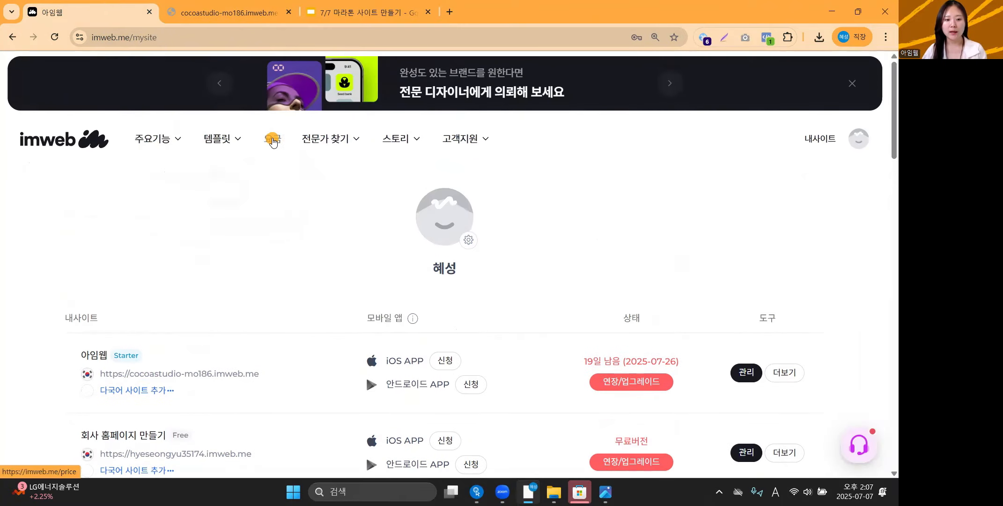
Step: Look over the 아임웹 블로그 page and imweb's header menus as a menu example, and return to the 디자인 단위 slide
mouse_move(323, 141)
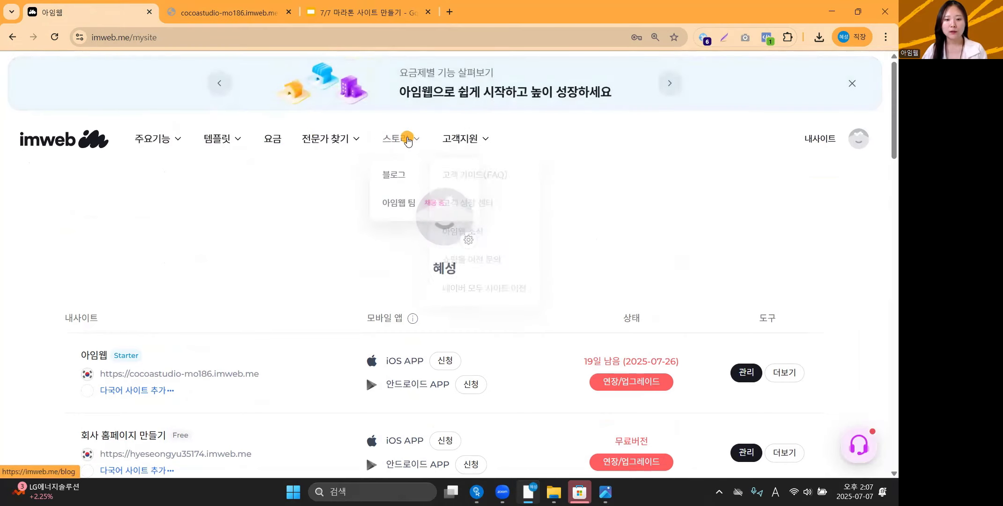
click(409, 140)
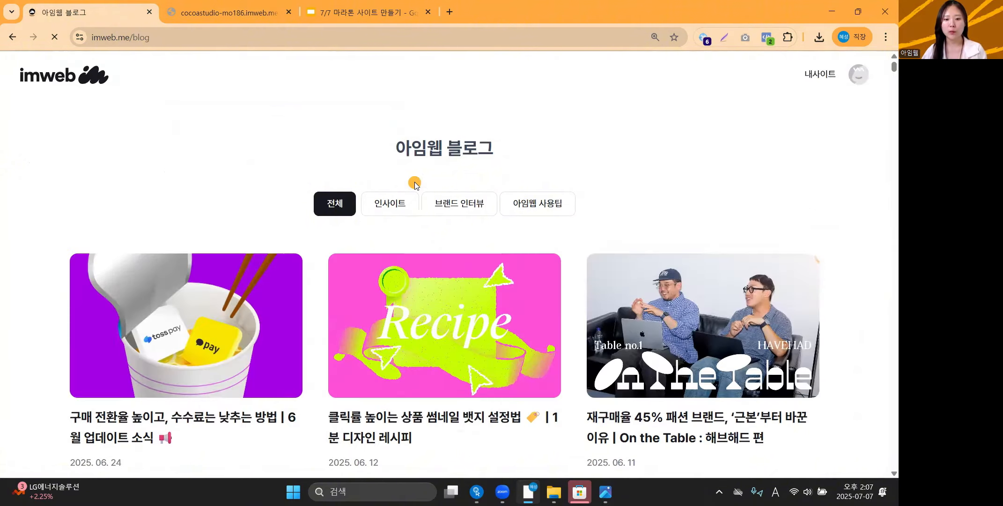
scroll(66, 260, down, 10)
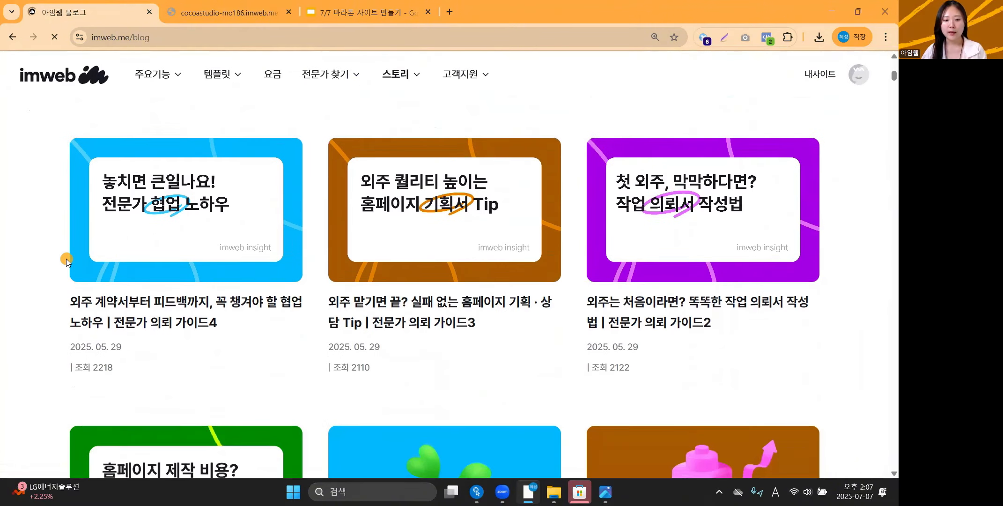
scroll(66, 261, up, 8)
scroll(66, 261, up, 3)
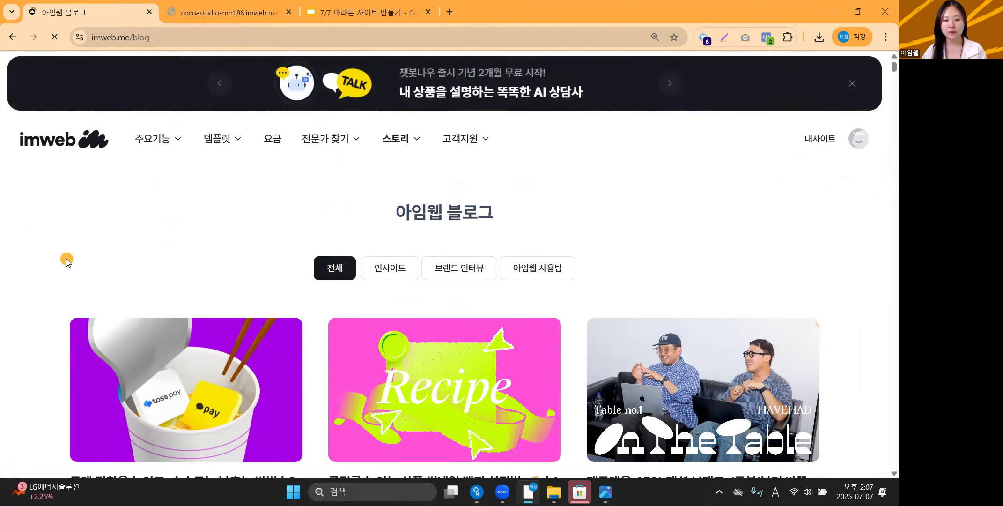
mouse_move(221, 147)
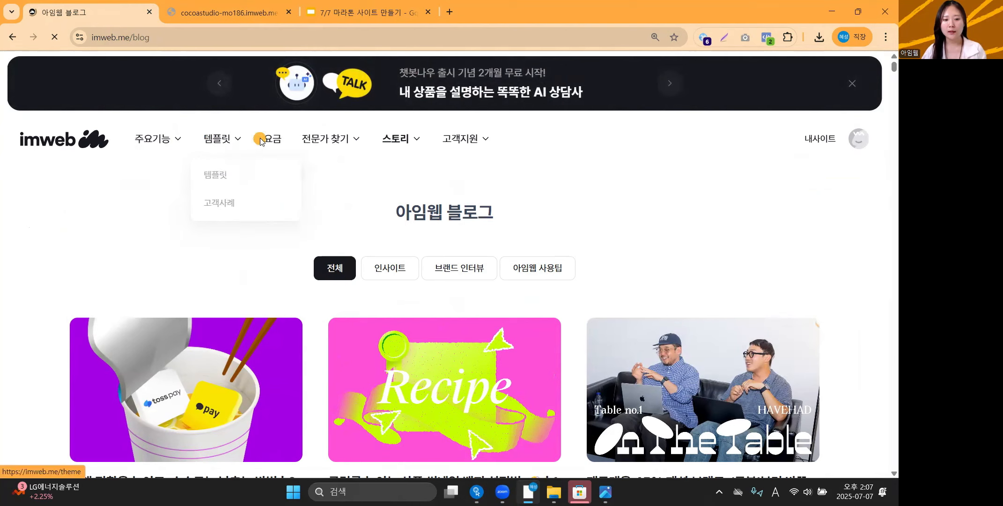
mouse_move(454, 146)
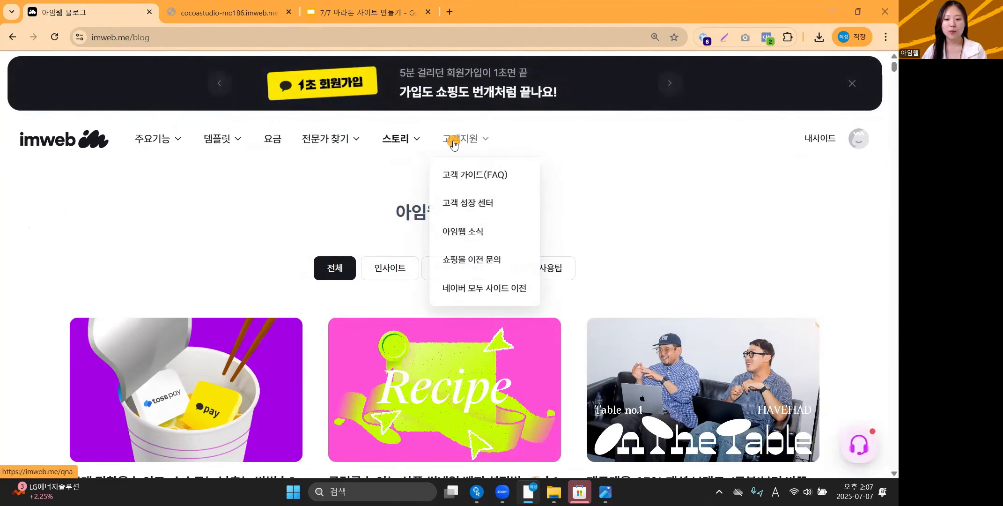
click(358, 12)
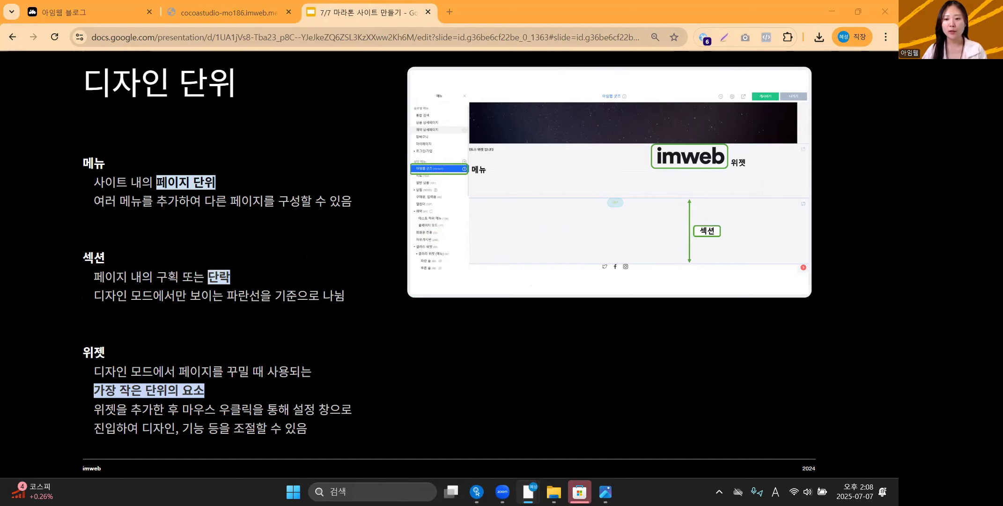
Step: In the site's design mode, add a page named 대회 안내 to the 상단 메뉴
click(257, 4)
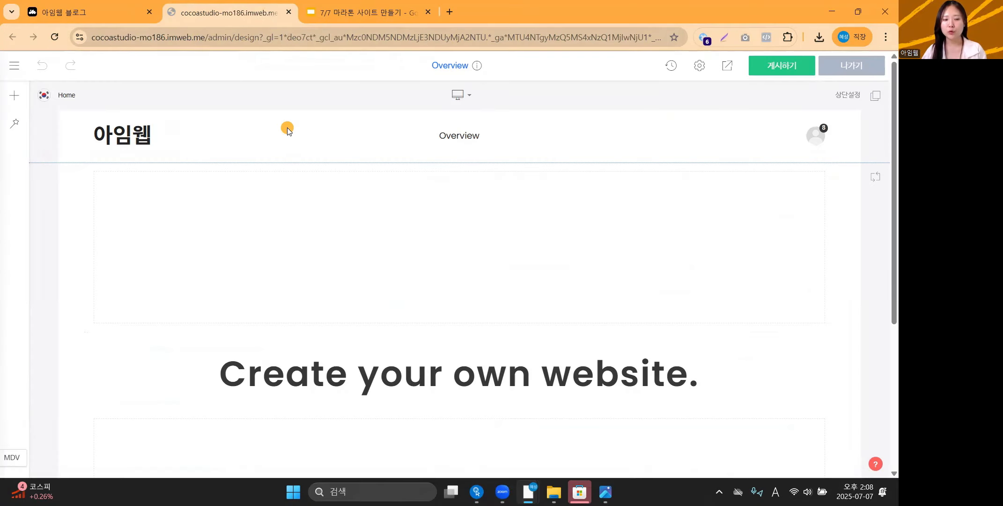
click(15, 70)
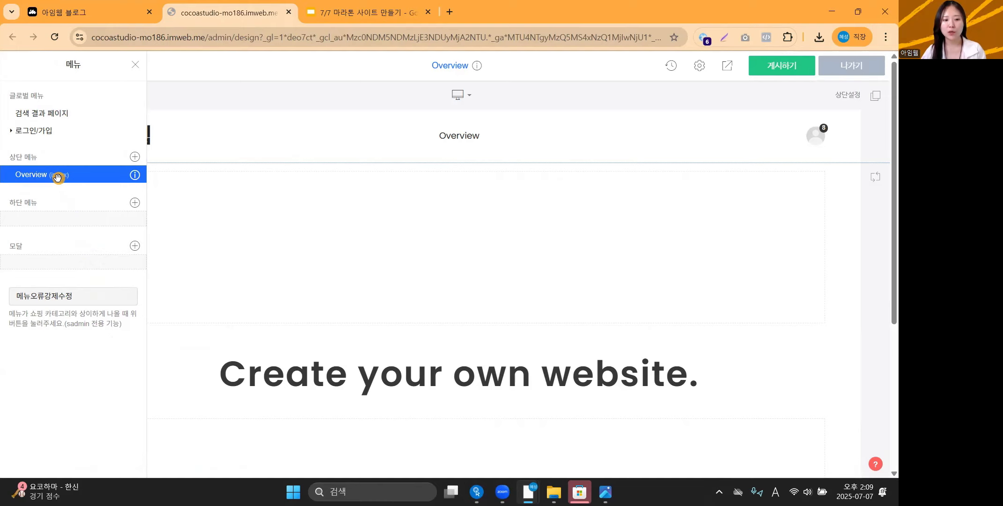
click(134, 158)
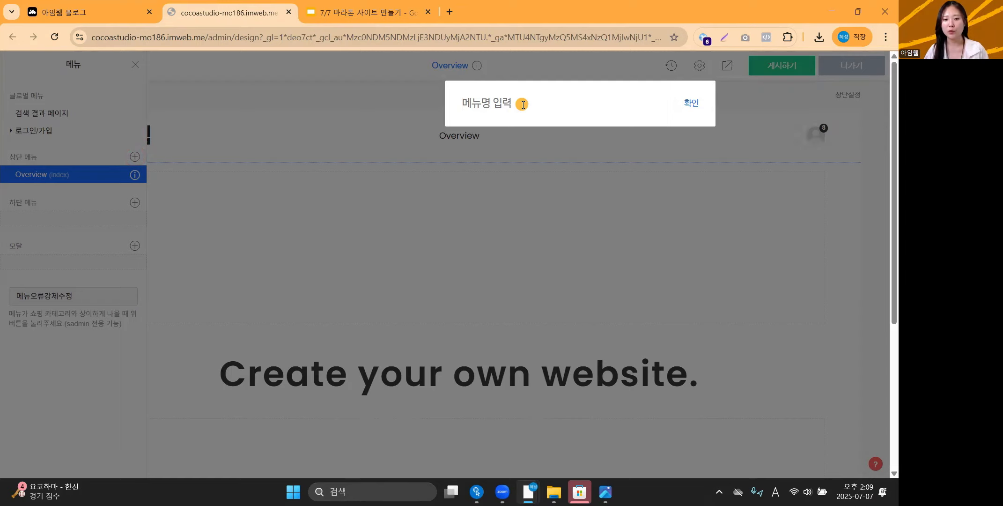
text(대회안내)
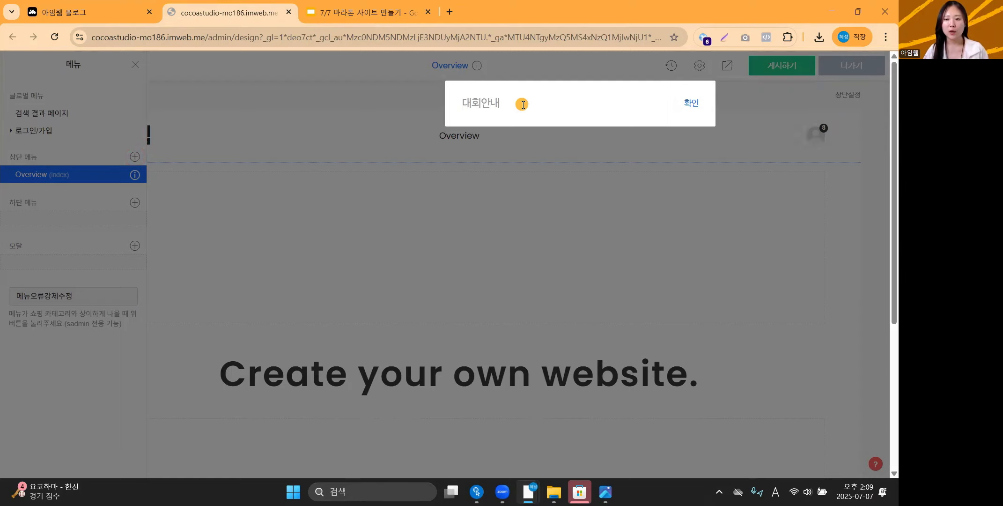
key(Left)
key(Left)
key(Return)
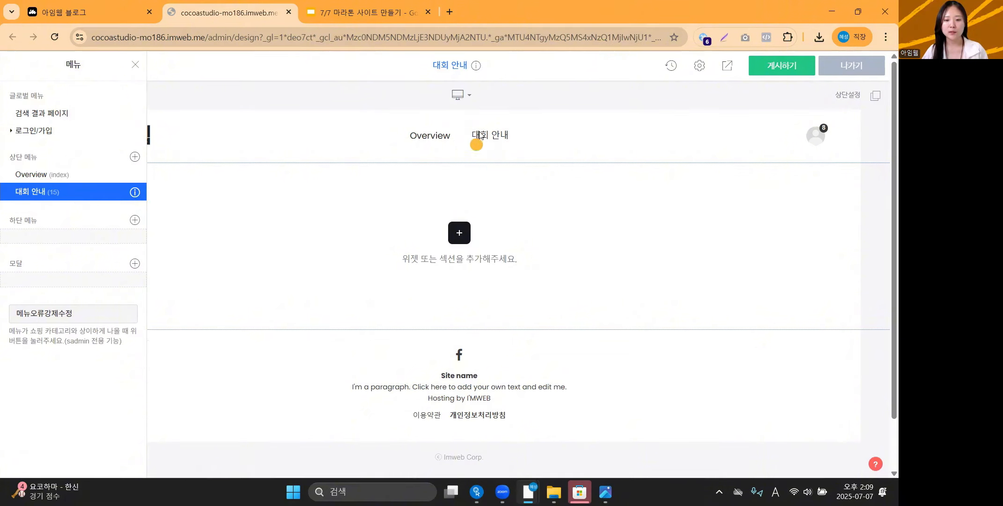
Step: Examine the header menus and their submenus on the imweb blog page, from 고객지원 to 주요기능
click(117, 10)
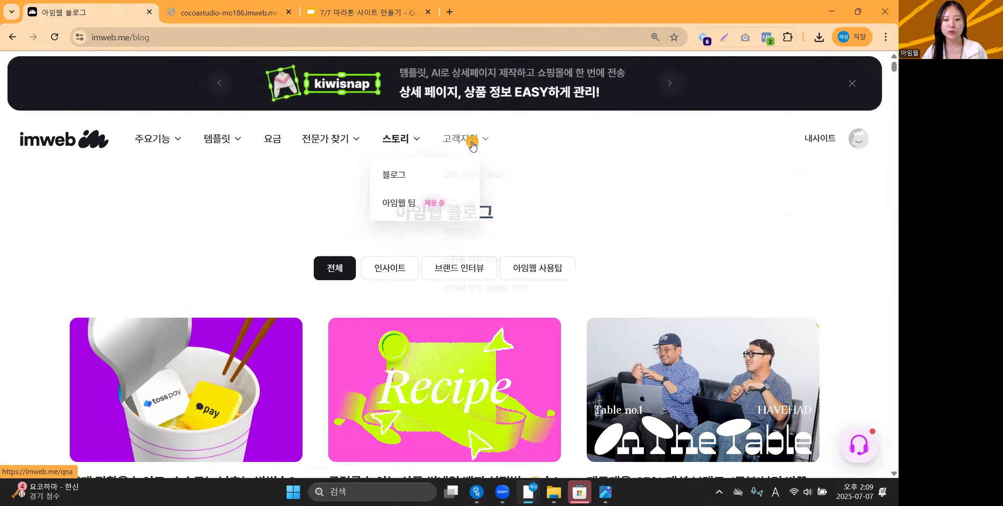
mouse_move(472, 146)
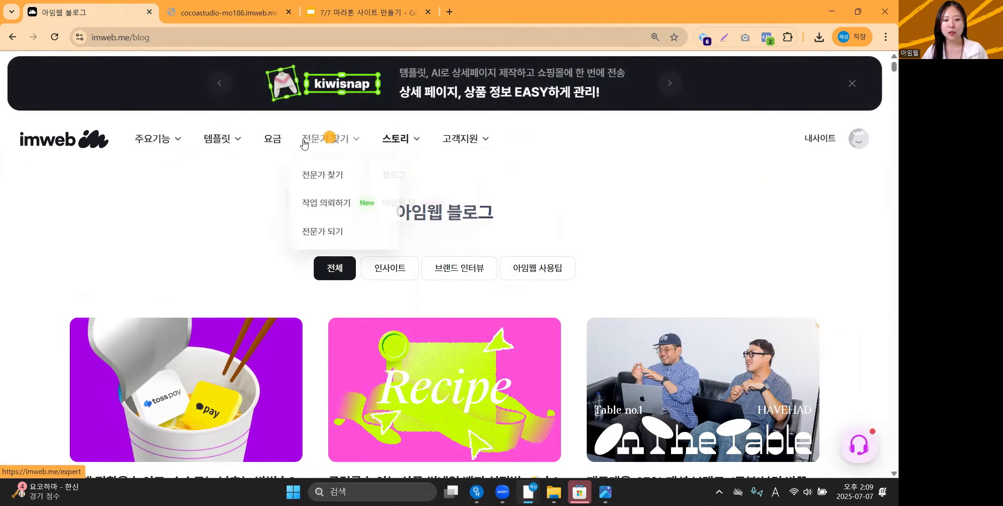
mouse_move(159, 145)
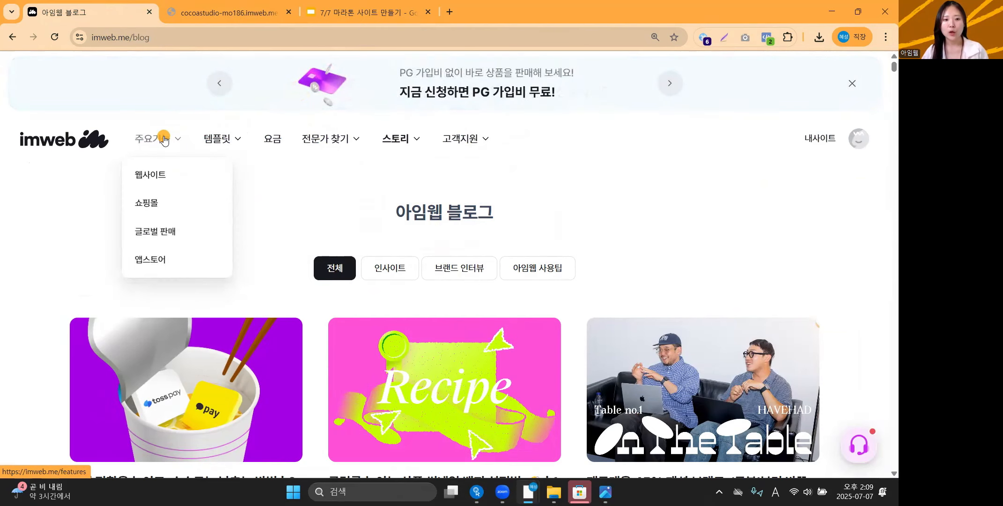
Step: Back in design mode, add two more pages named 참가 안내 and 커뮤니티 to the 상단 메뉴
click(244, 12)
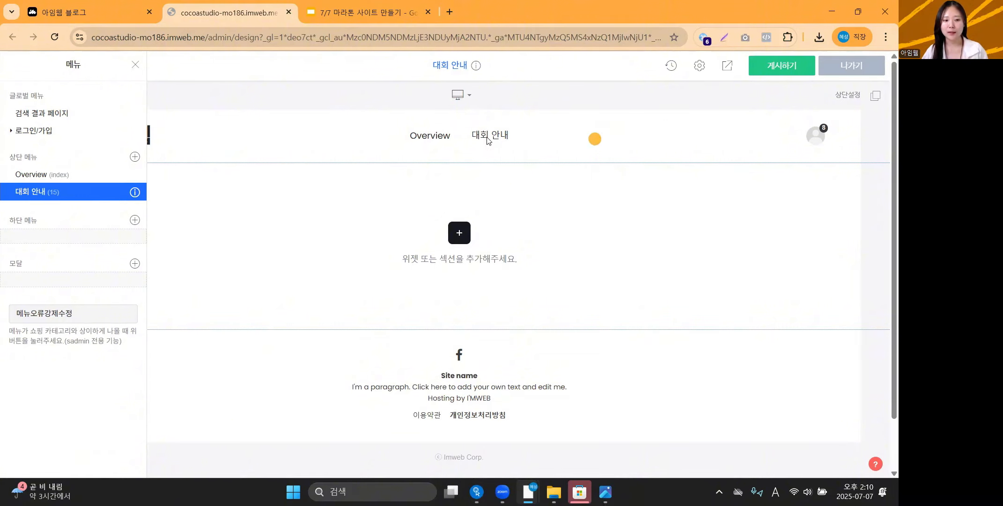
click(134, 157)
text(참가 안내)
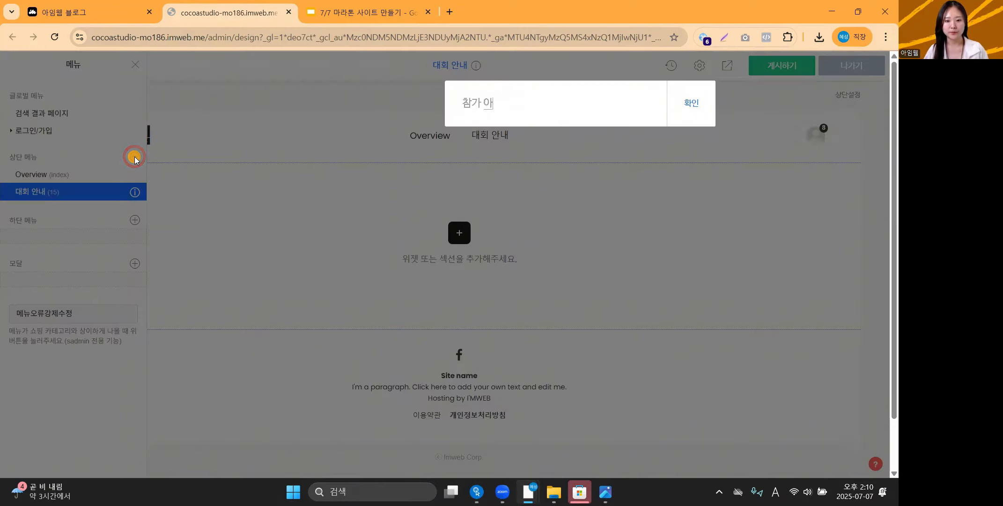
key(Return)
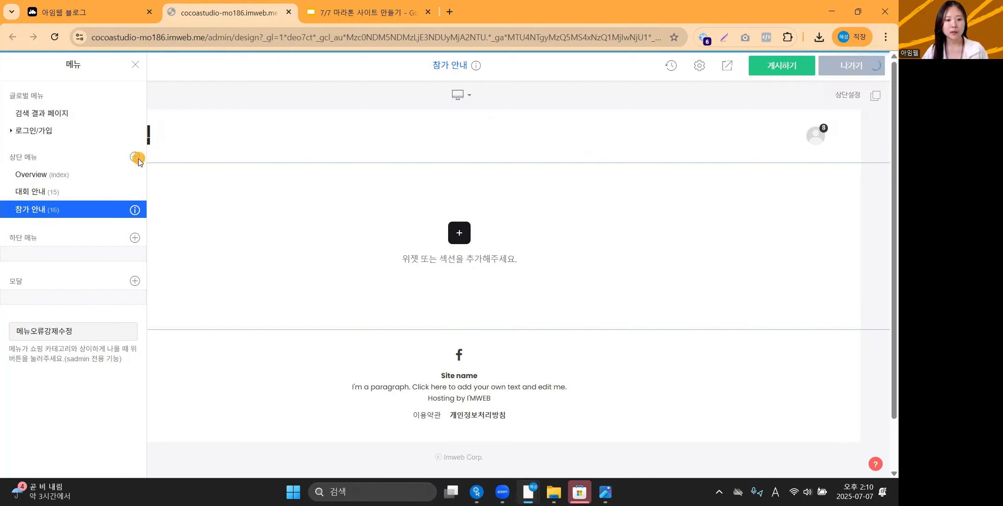
click(133, 159)
text(컴ㅋ)
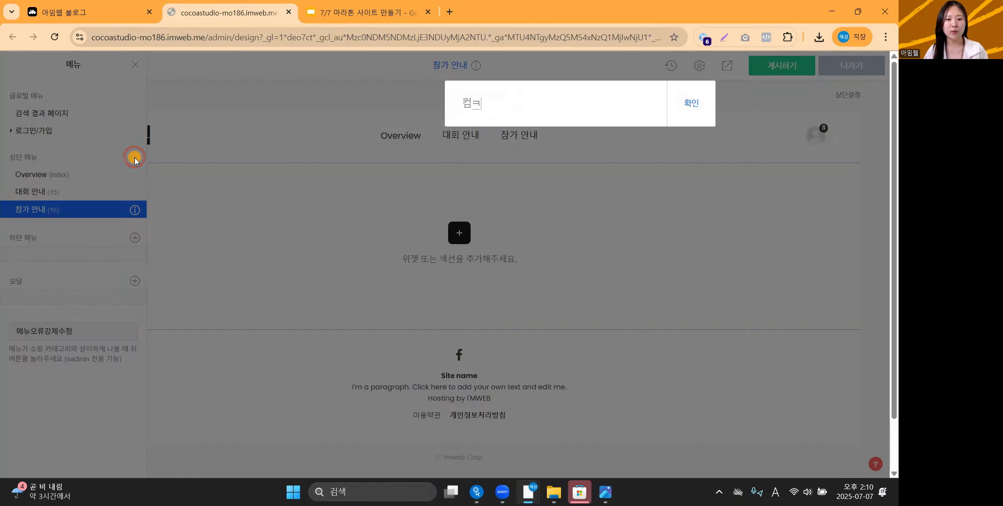
text(뮤니티)
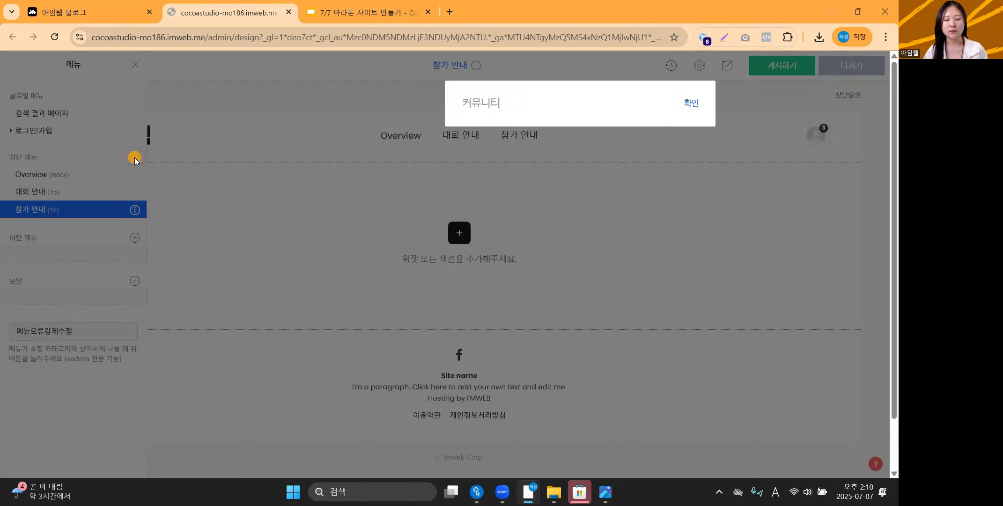
key(Return)
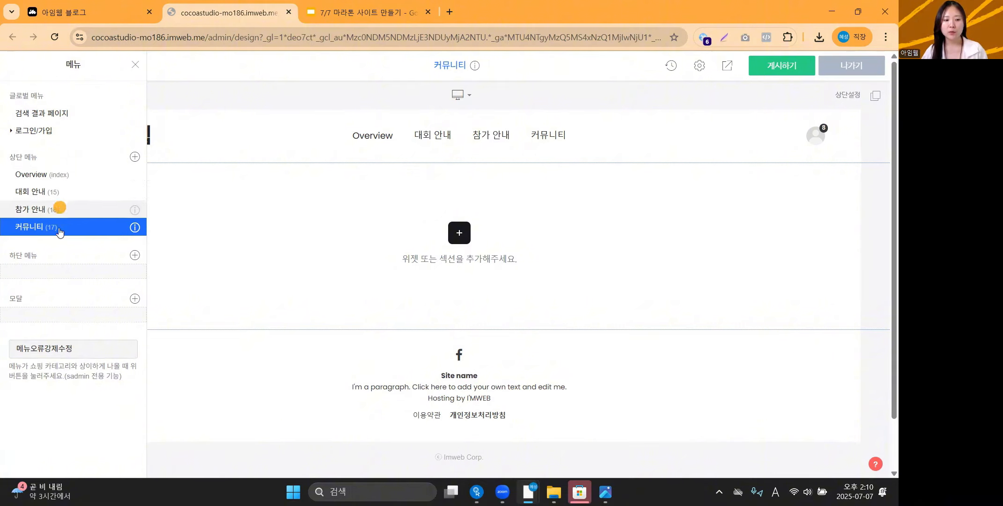
Step: Highlight the 상단 메뉴 heading and compare it with the 고객지원 submenu on the imweb blog page
triple_click(41, 158)
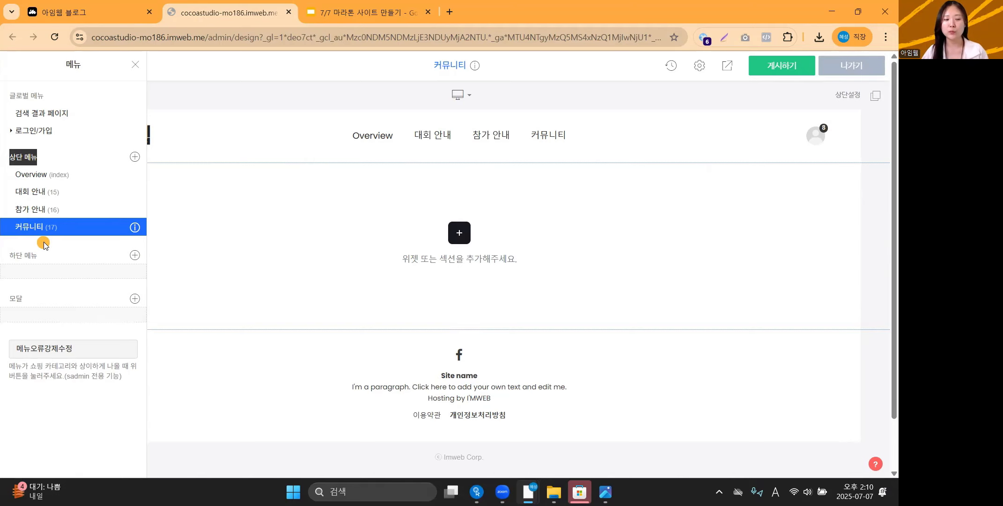
click(95, 4)
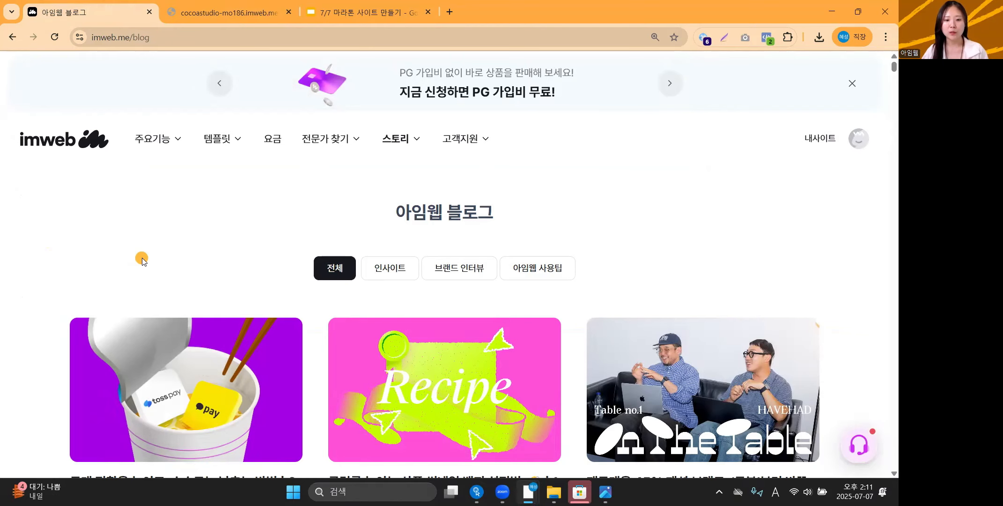
mouse_move(476, 140)
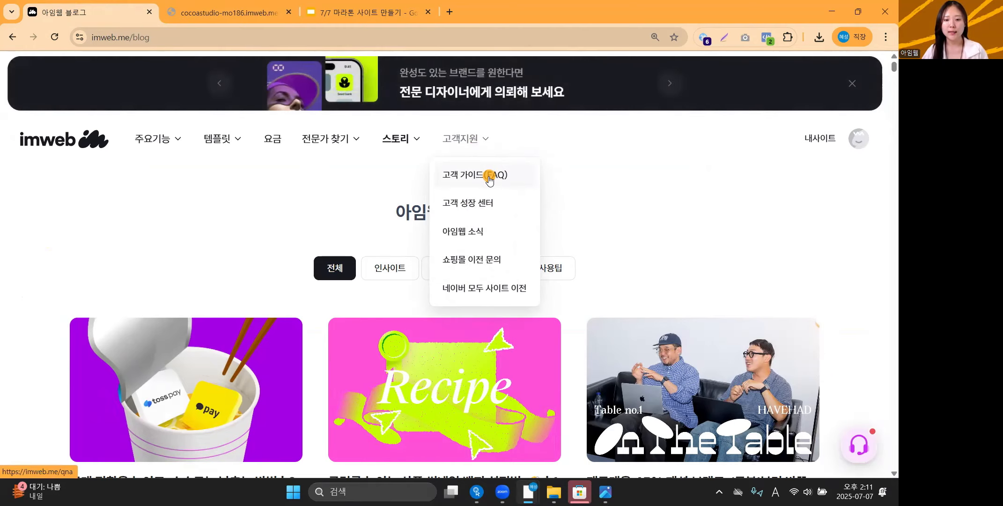
Step: Return to design mode and add 상단 메뉴 pages named 게시판 and 공지사항
click(229, 20)
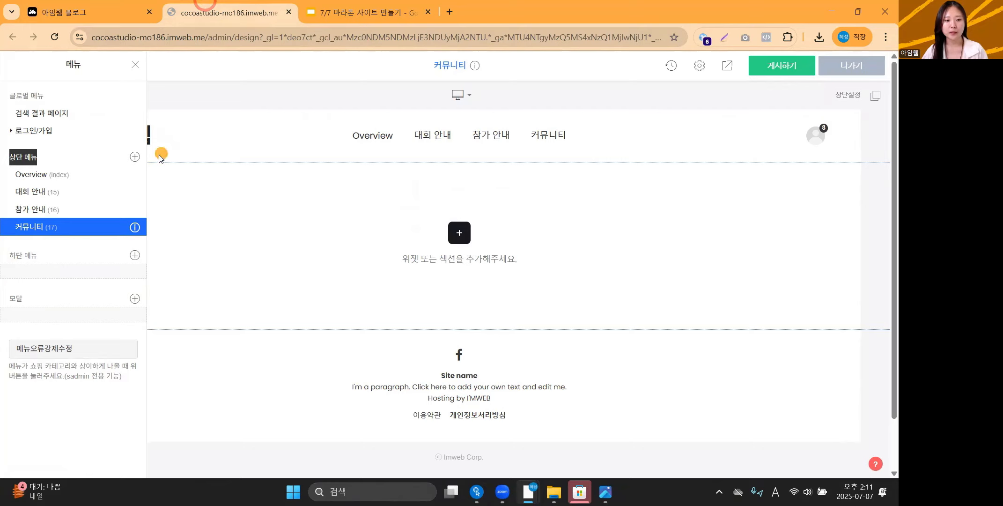
click(135, 156)
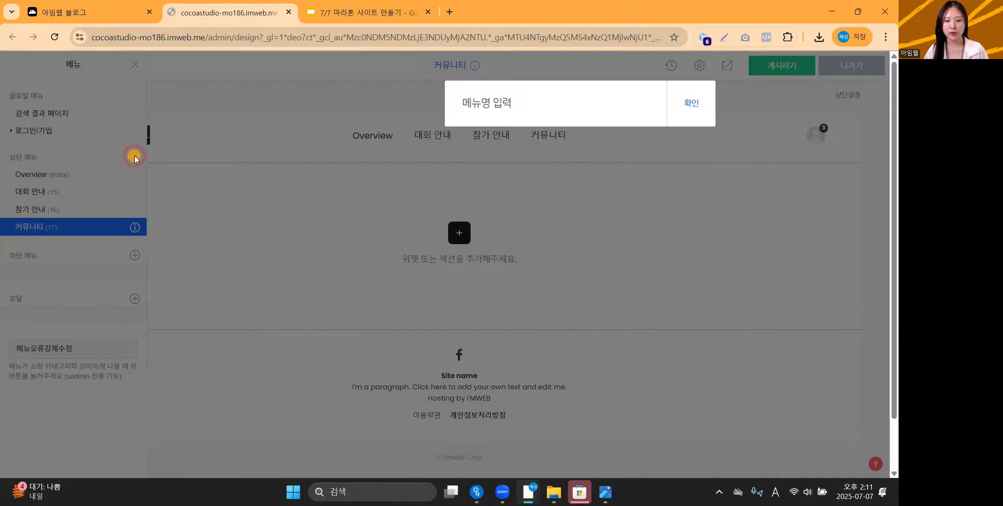
text(게시판)
key(Return)
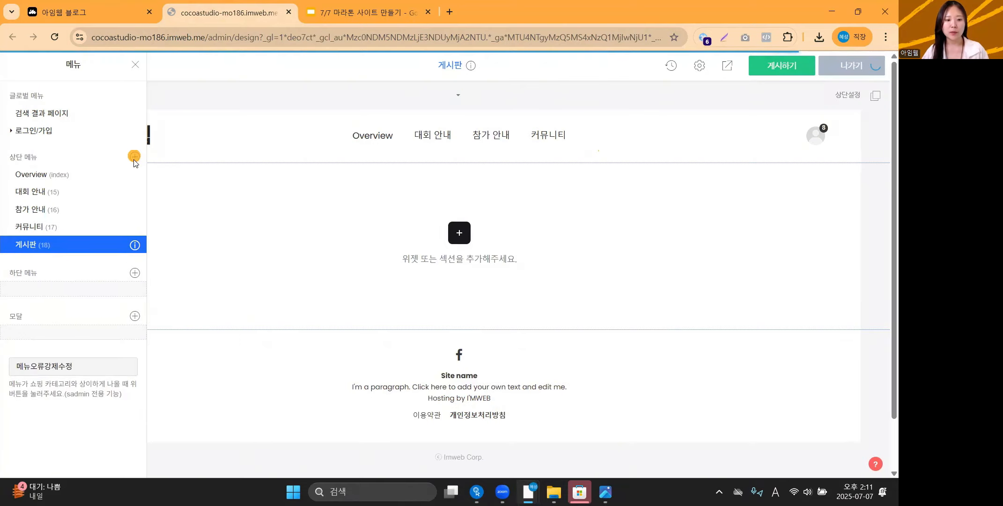
click(134, 156)
text(공지쇼ㅏ항)
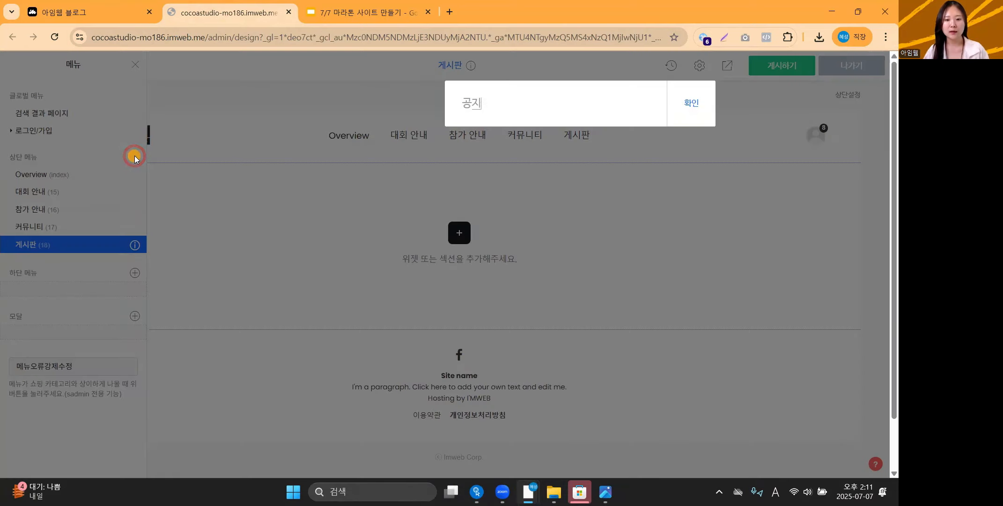
key(Return)
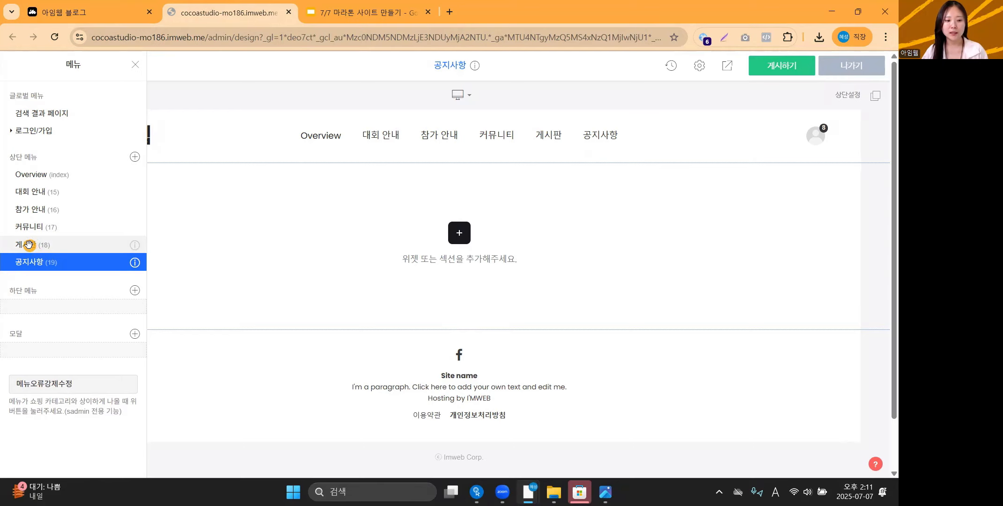
Step: Nest 게시판 and 공지사항 as submenus of 커뮤니티, with 공지사항 placed above 게시판
drag(29, 244, 41, 227)
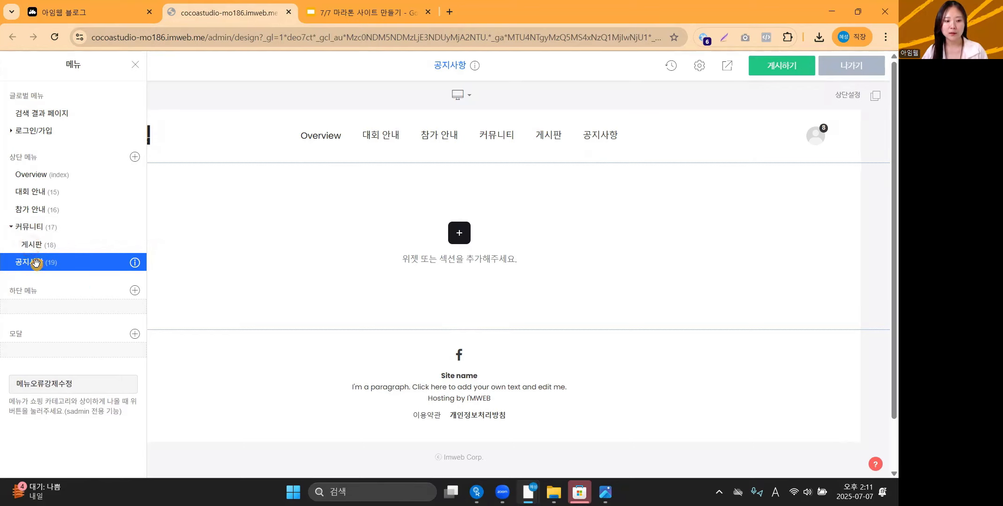
drag(36, 264, 55, 234)
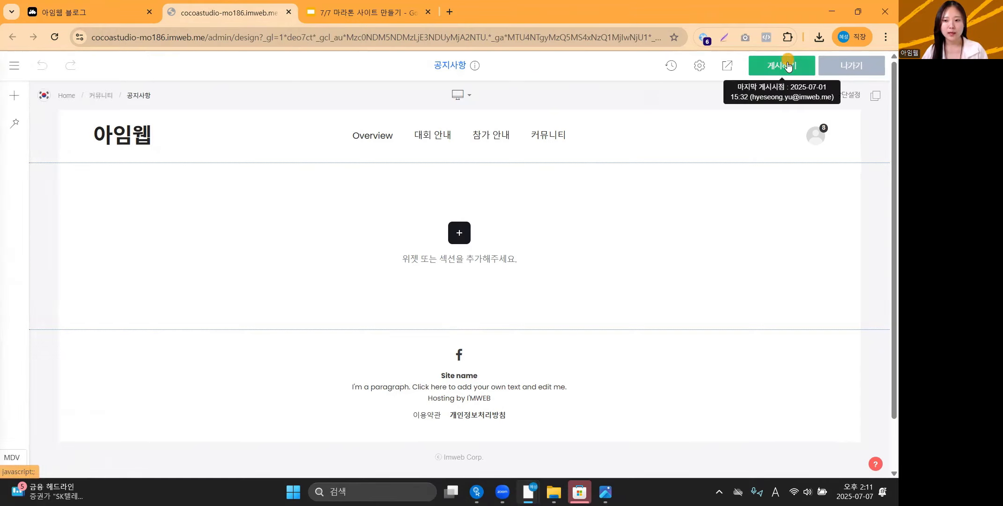
Step: Preview the site to check the 커뮤니티 submenu in the header, and return to the menu list in design mode
click(729, 69)
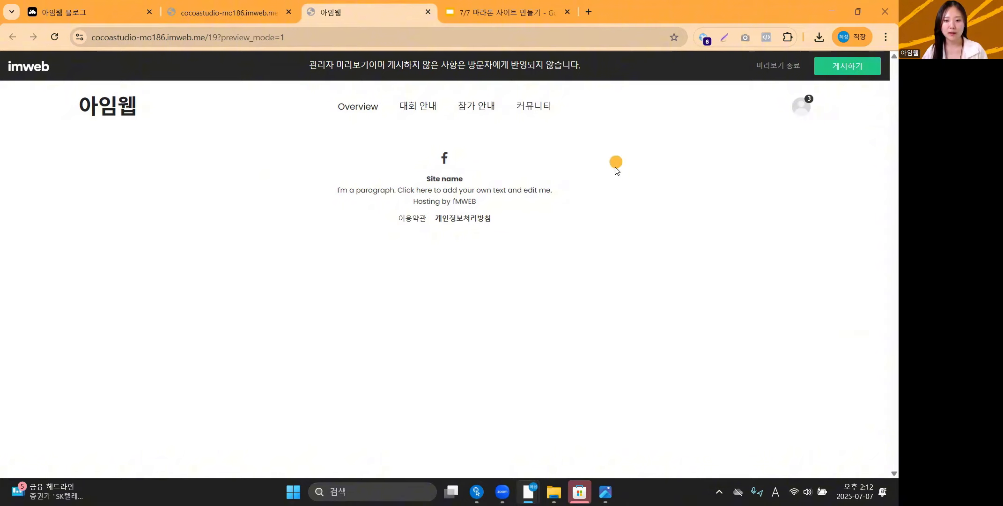
mouse_move(553, 102)
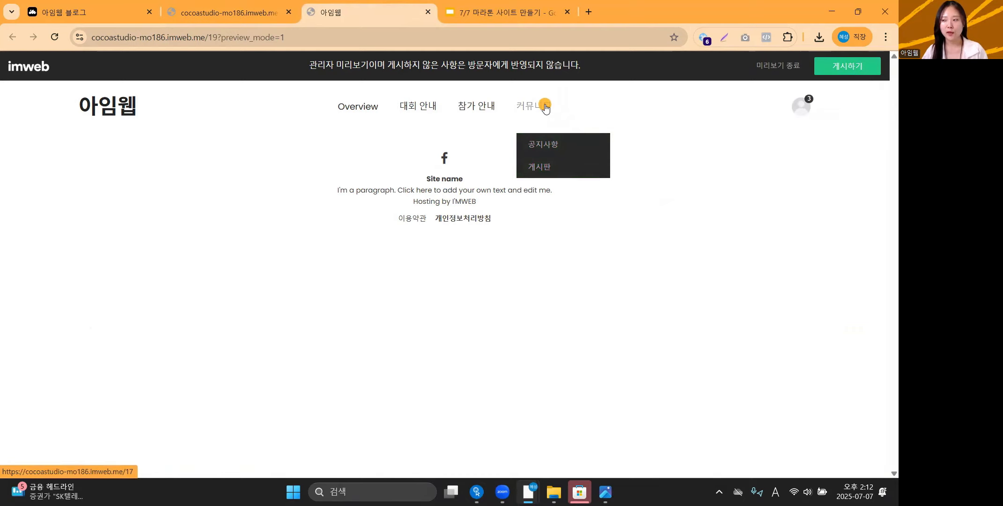
click(227, 13)
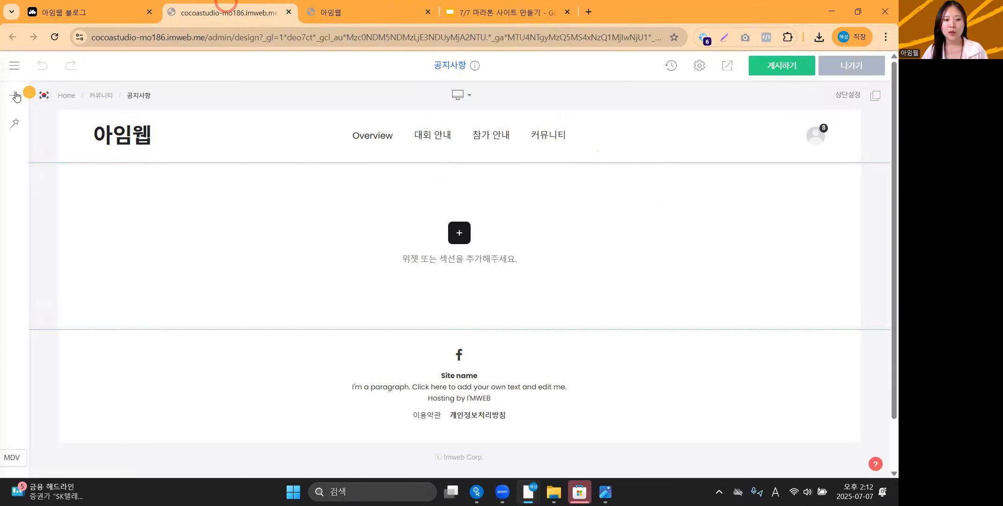
click(13, 65)
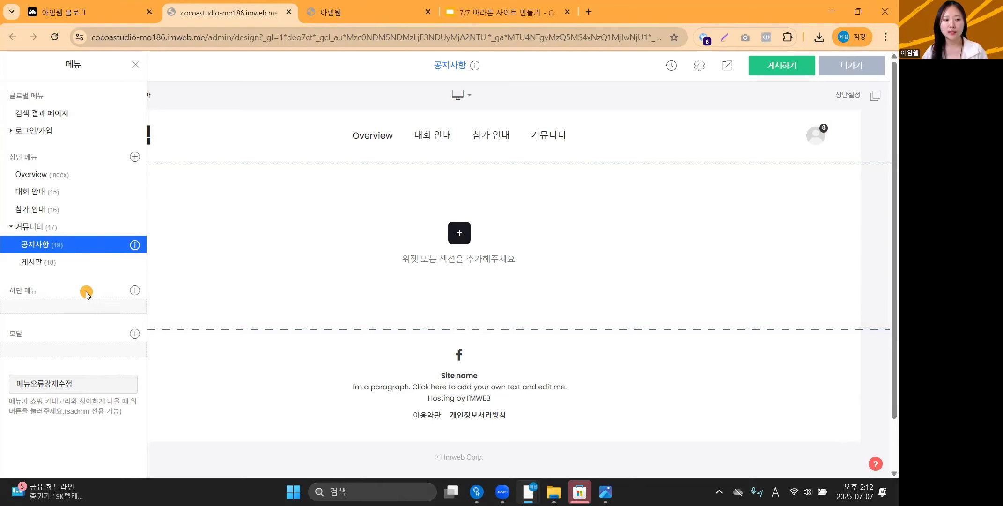
Step: Close and reopen the menu list, and open the Overview page in the editor
click(135, 65)
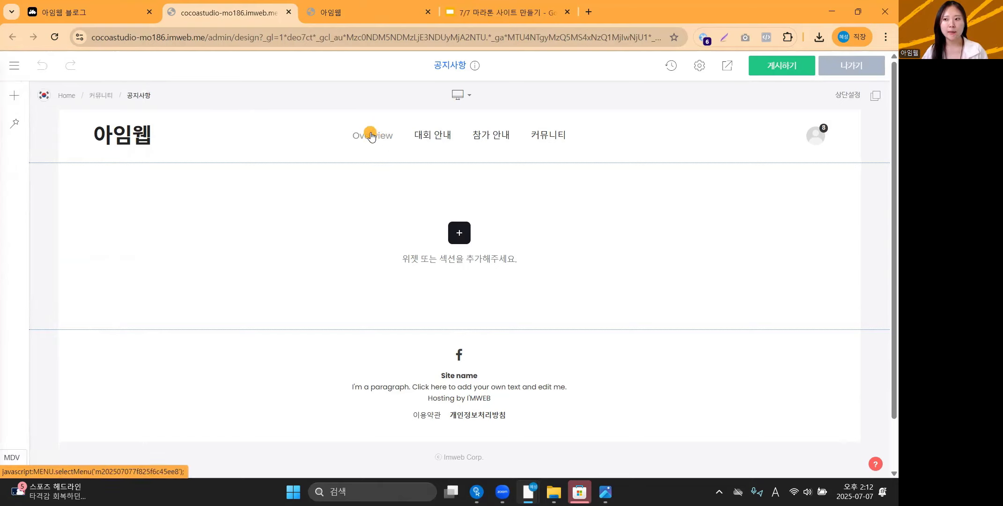
click(16, 68)
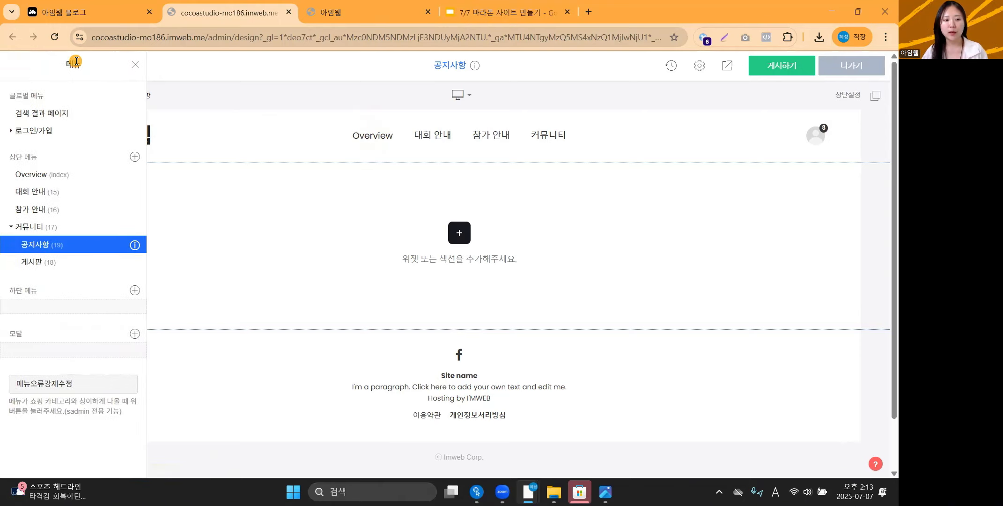
click(62, 173)
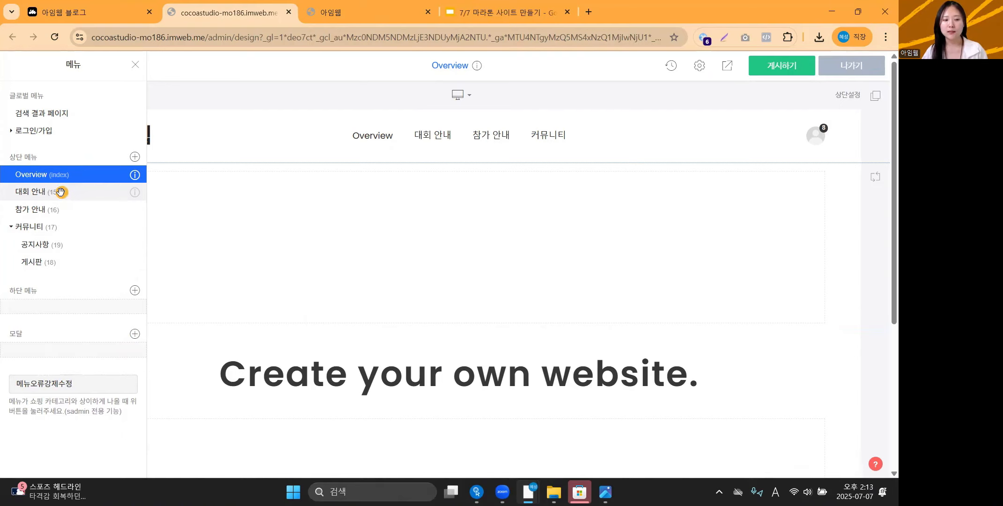
Step: Move 대회 안내 above Overview in the 상단 메뉴 list, and restore Overview to first place
drag(42, 192, 73, 162)
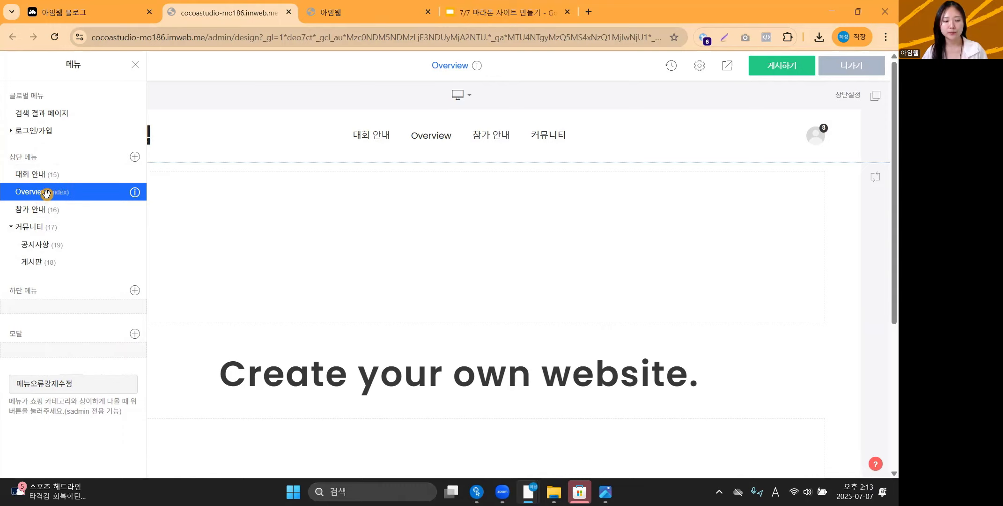
drag(45, 193, 59, 171)
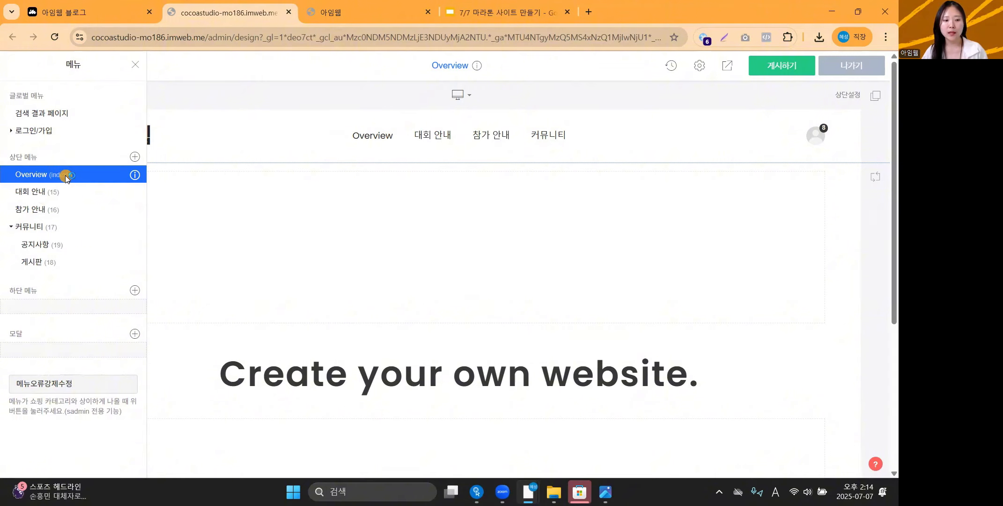
Step: Rename the Overview menu as 홈페이지 in its menu settings, and close the settings and the menu list
click(135, 176)
click(413, 131)
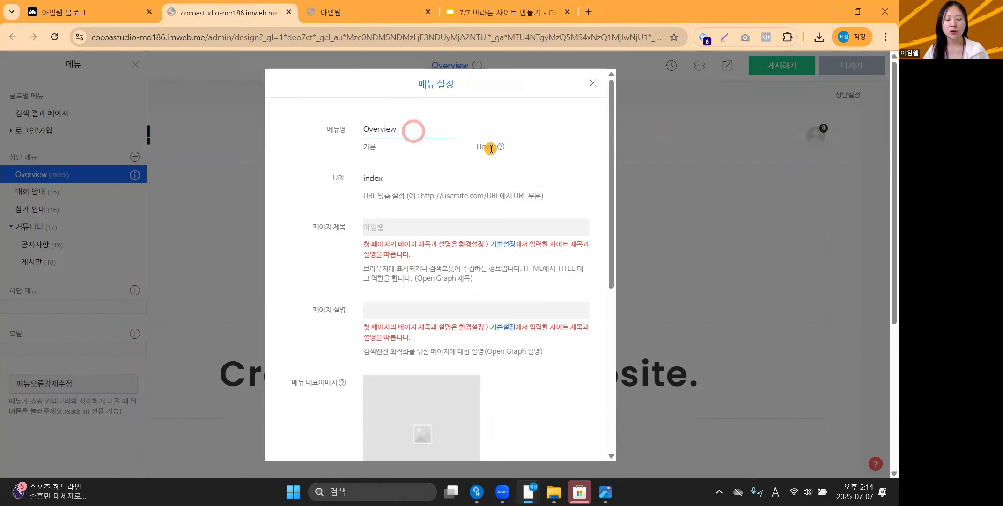
key(ctrl+a)
text(히)
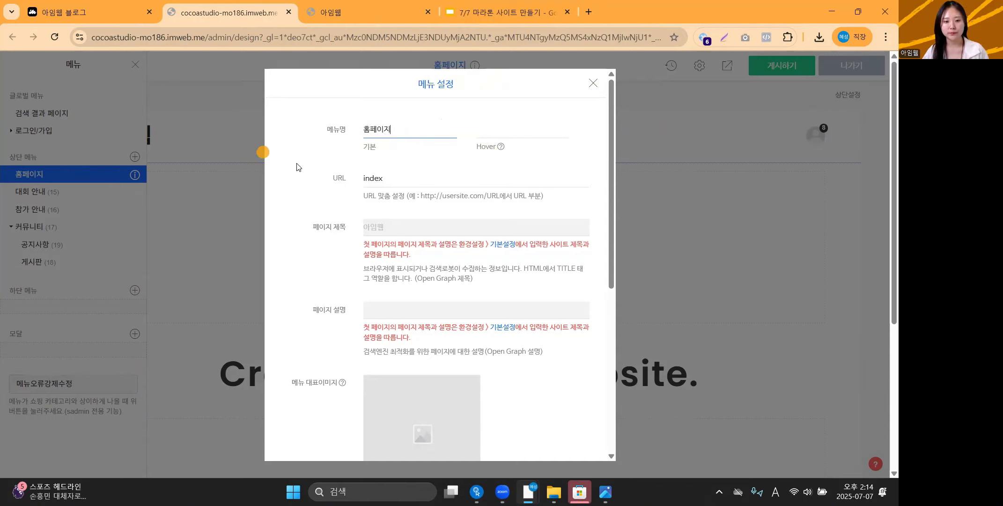
click(663, 154)
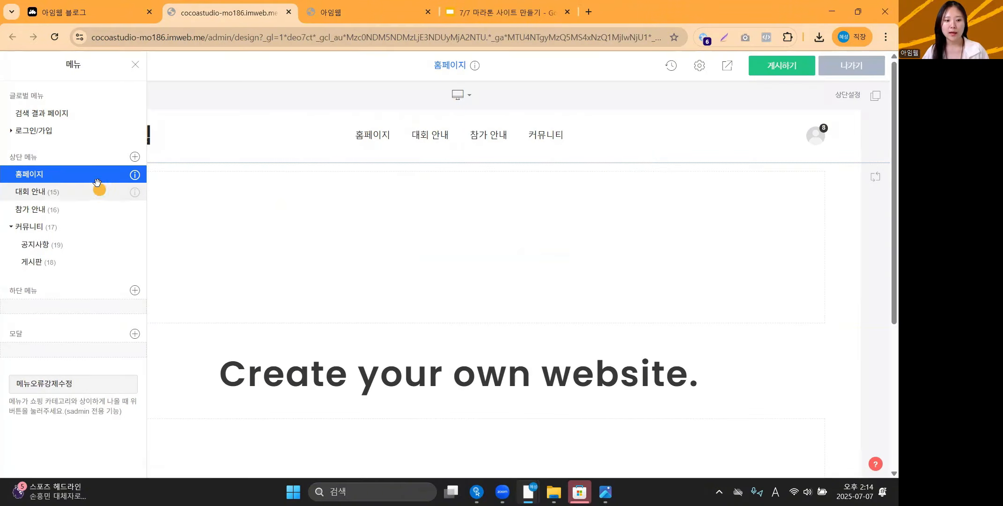
click(135, 64)
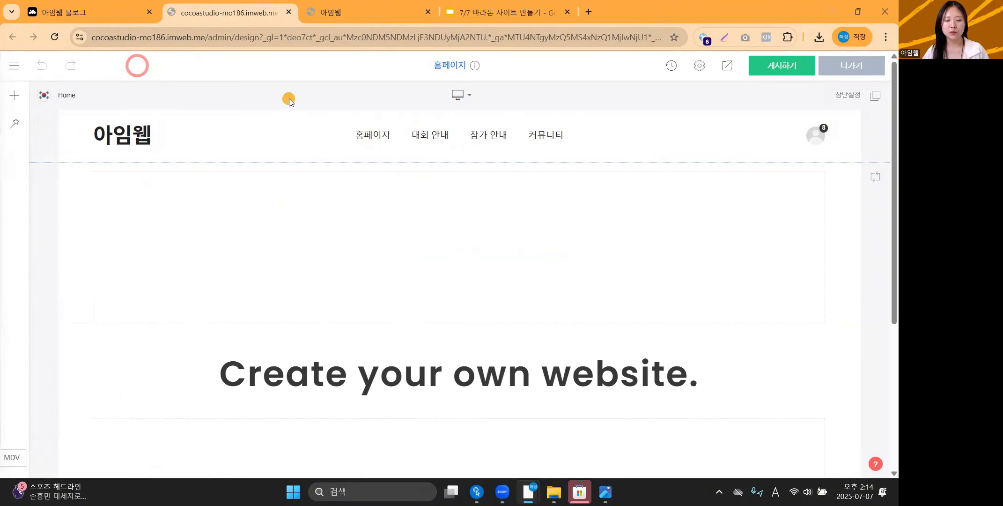
Step: Examine the sections of the 홈페이지 page, including the blank areas above and below the "Create your own website." title
click(106, 300)
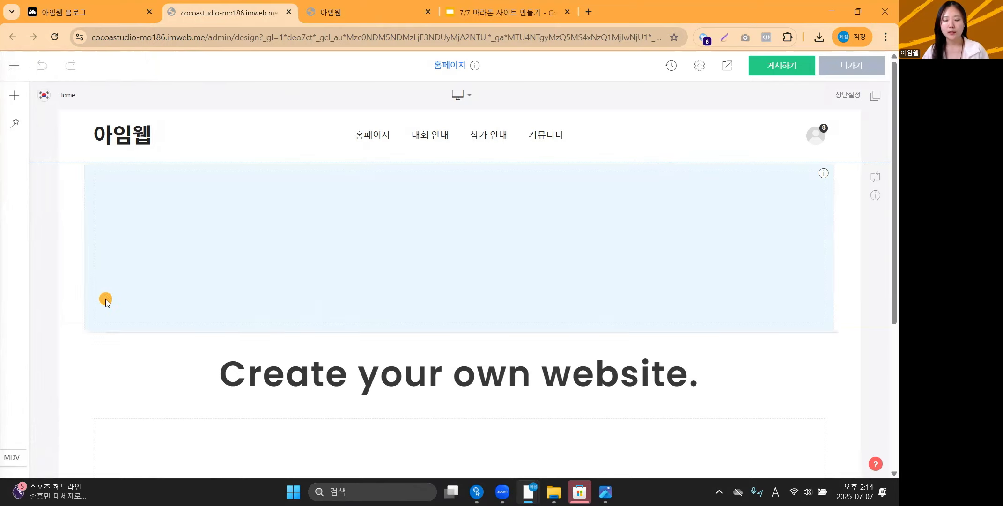
scroll(133, 272, down, 1)
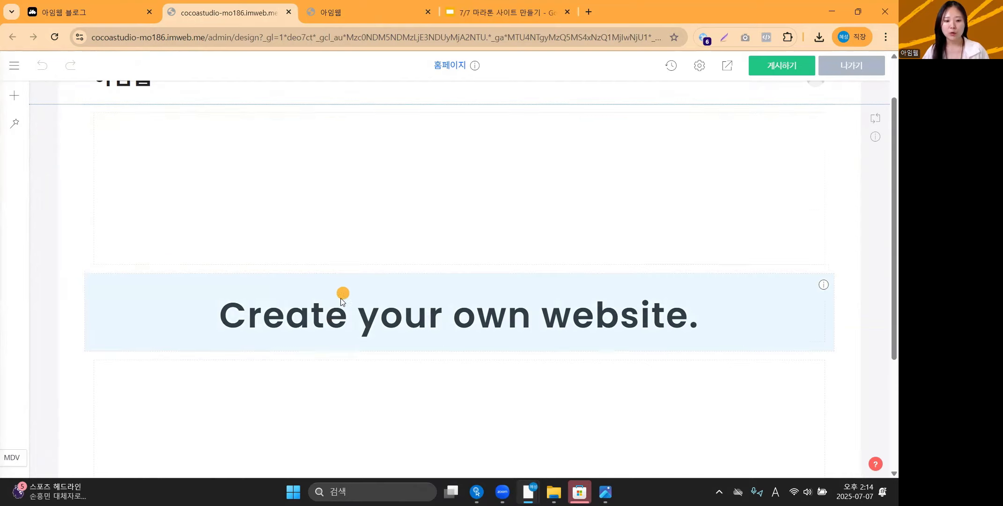
scroll(408, 350, down, 1)
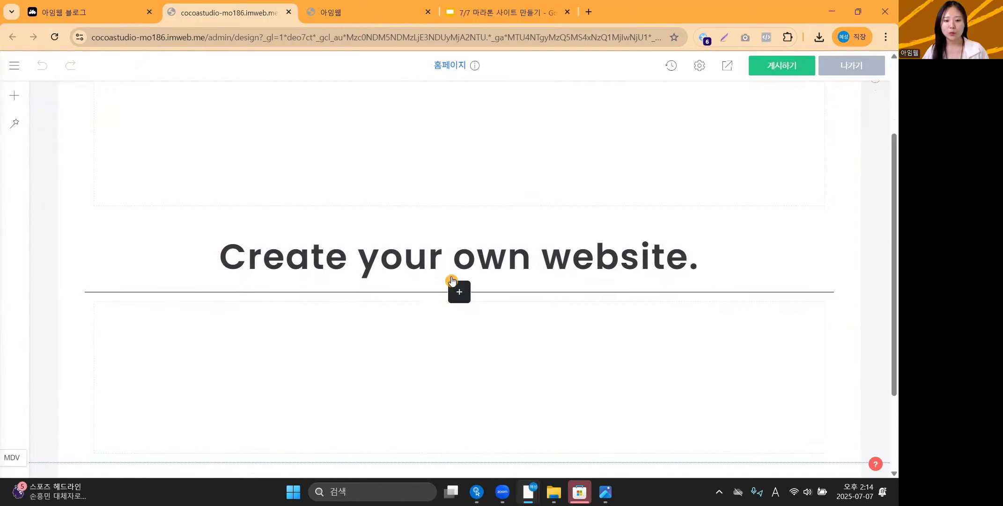
scroll(449, 261, up, 1)
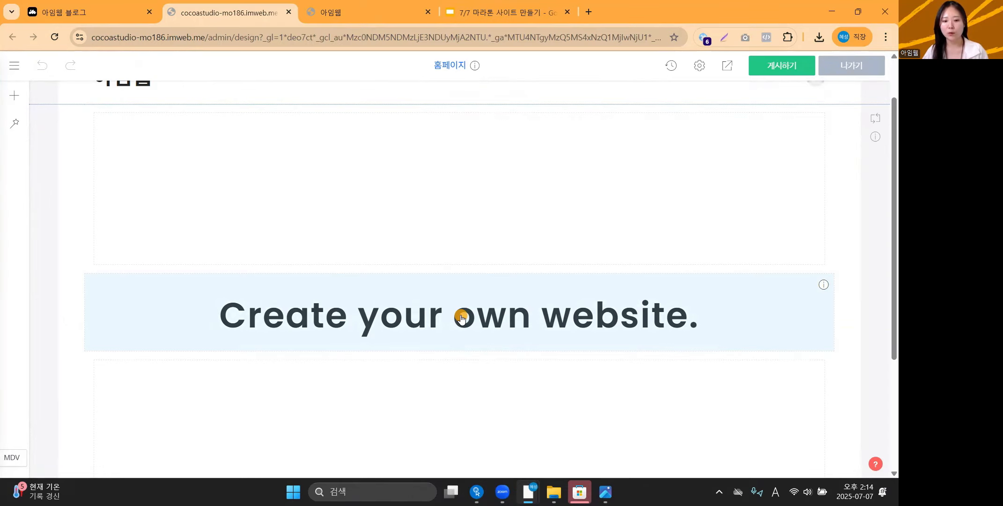
scroll(461, 317, down, 1)
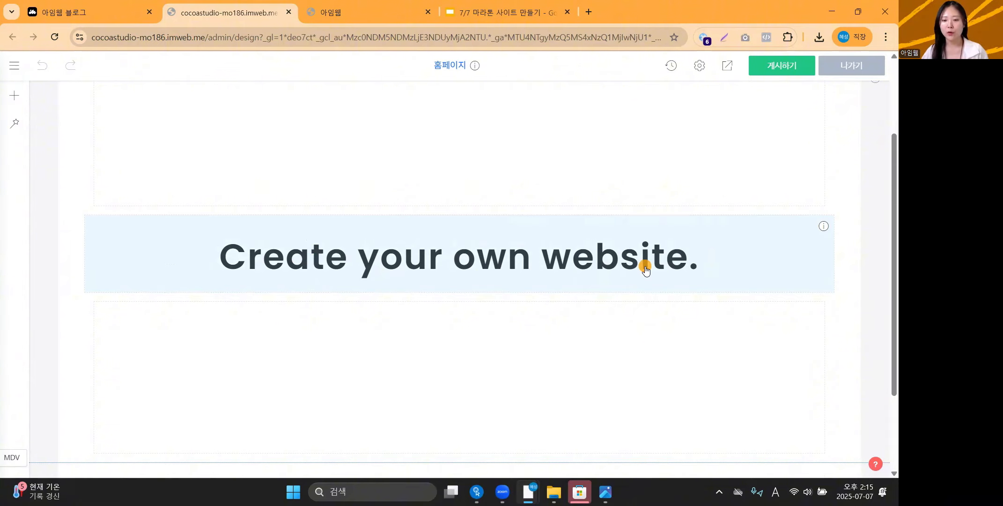
scroll(646, 276, up, 1)
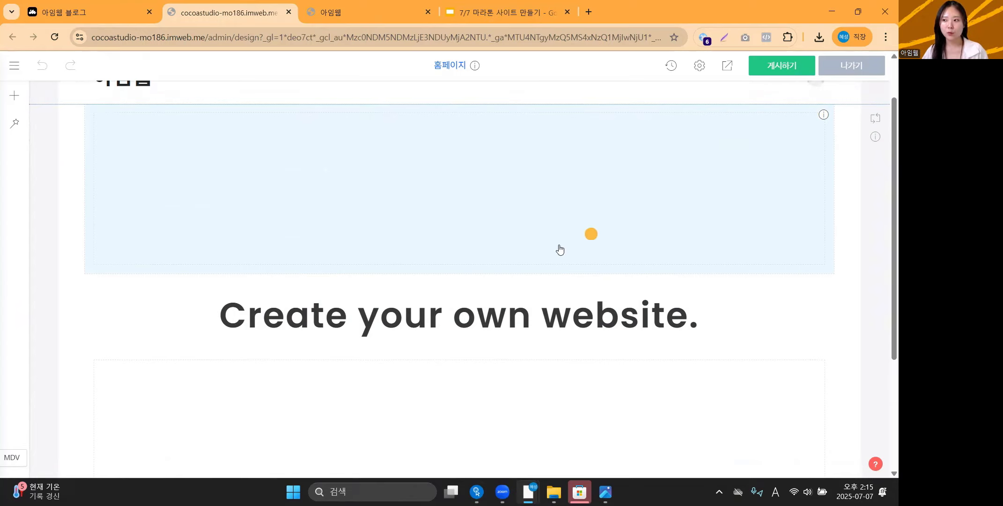
scroll(505, 206, up, 1)
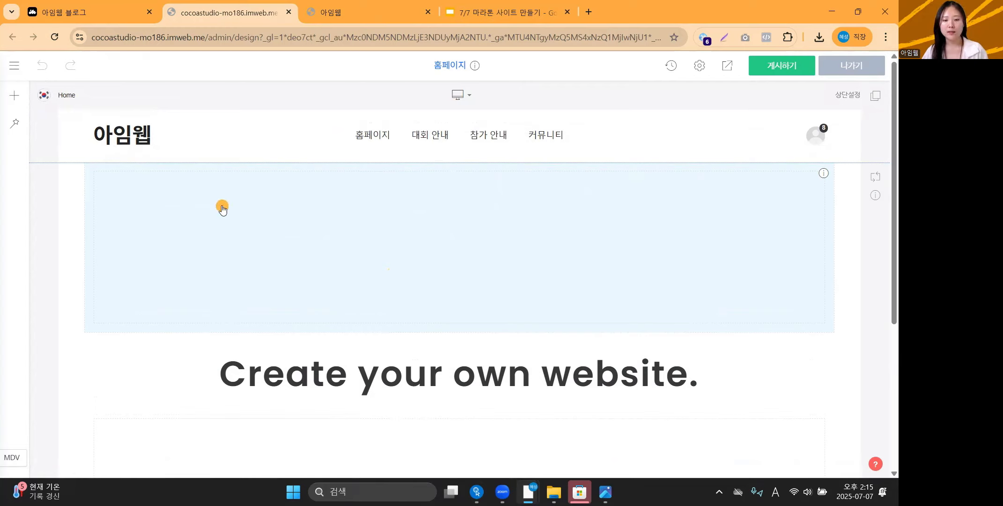
scroll(222, 208, down, 1)
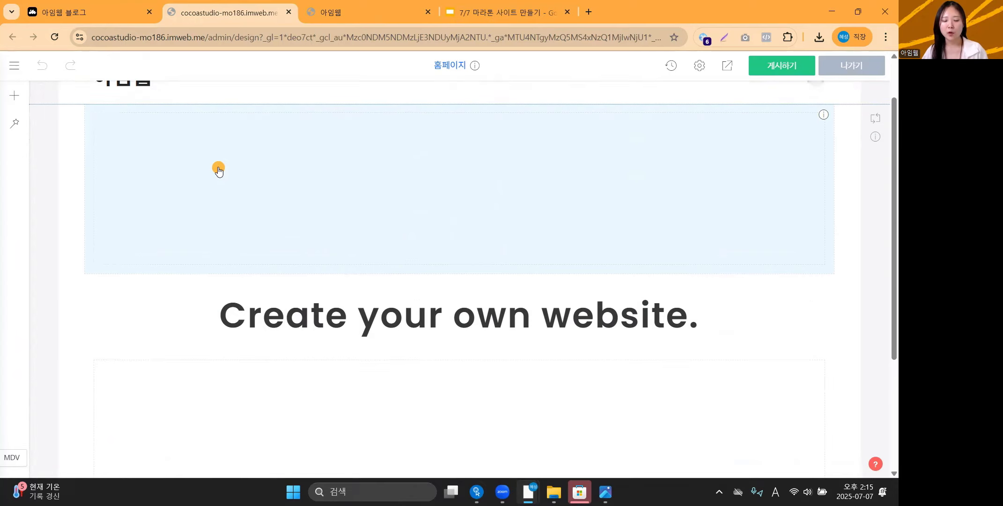
scroll(417, 312, down, 1)
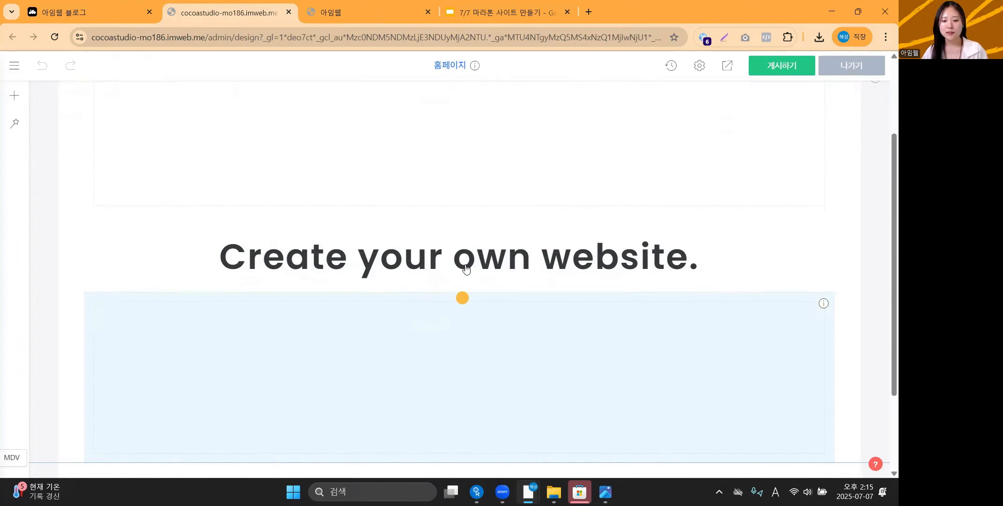
scroll(398, 173, up, 1)
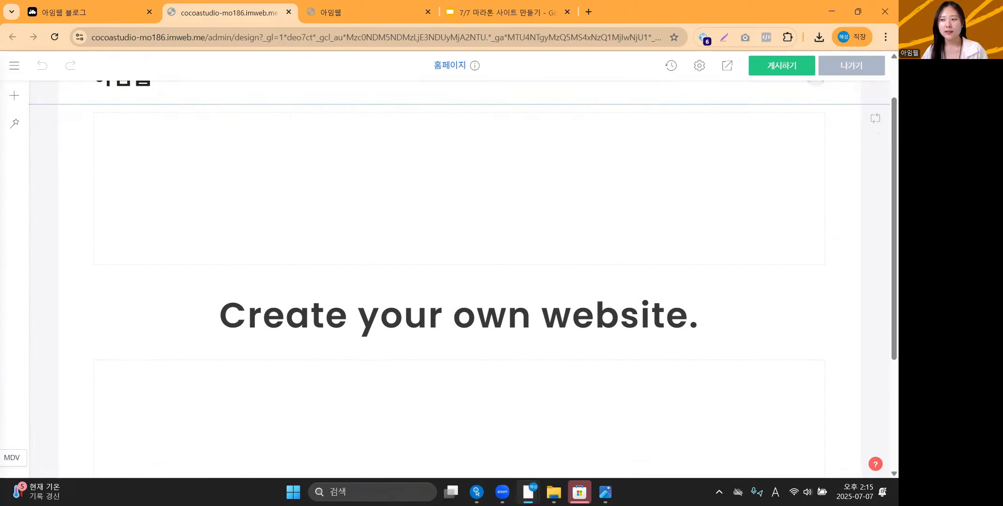
Step: Bring the finished marathon sample site into the browser window and look over its main visual down to the event date banner
drag(553, 110, 360, 24)
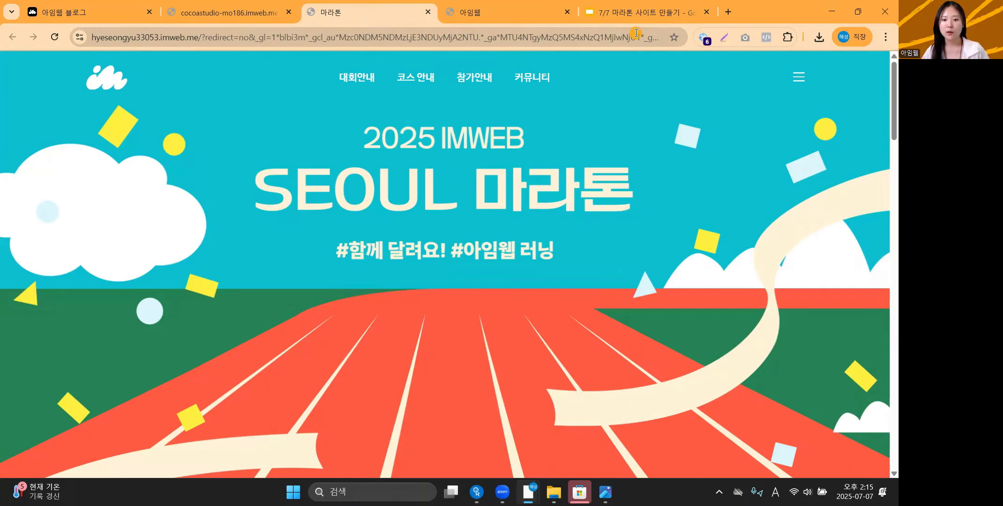
click(635, 37)
key(alt+Tab)
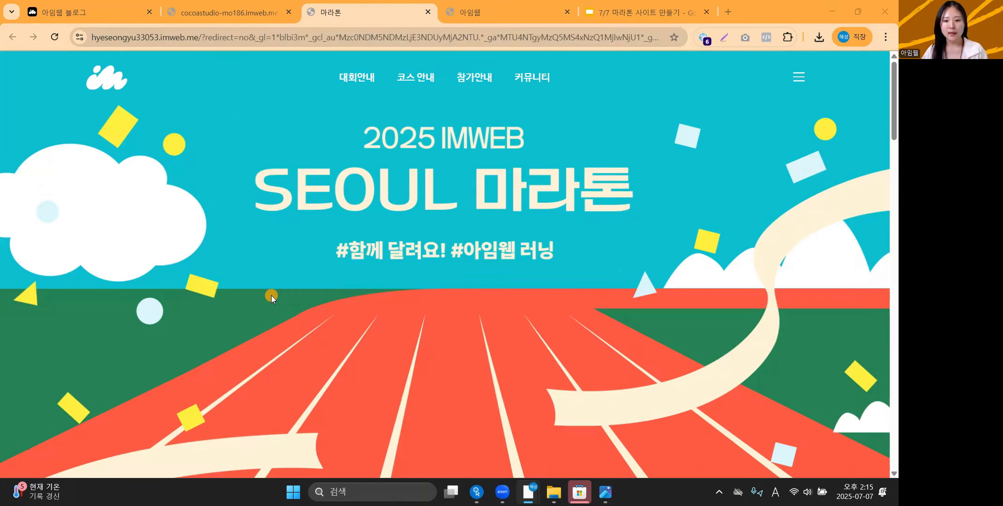
scroll(271, 298, down, 6)
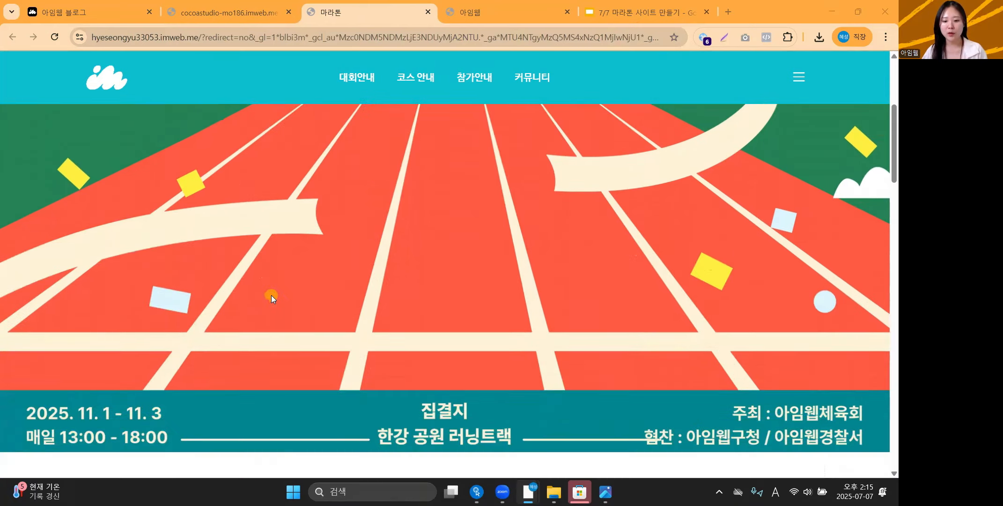
scroll(268, 302, up, 6)
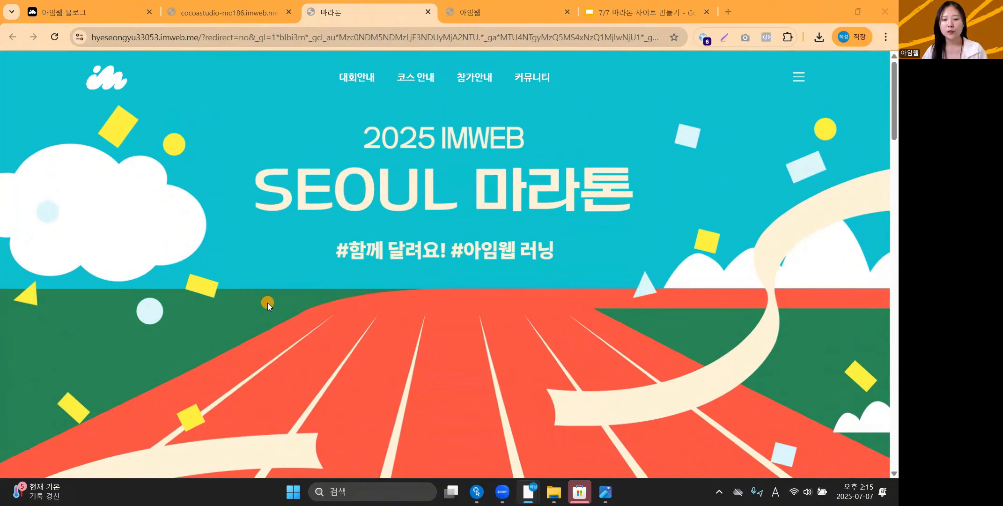
scroll(268, 303, down, 2)
scroll(267, 302, up, 2)
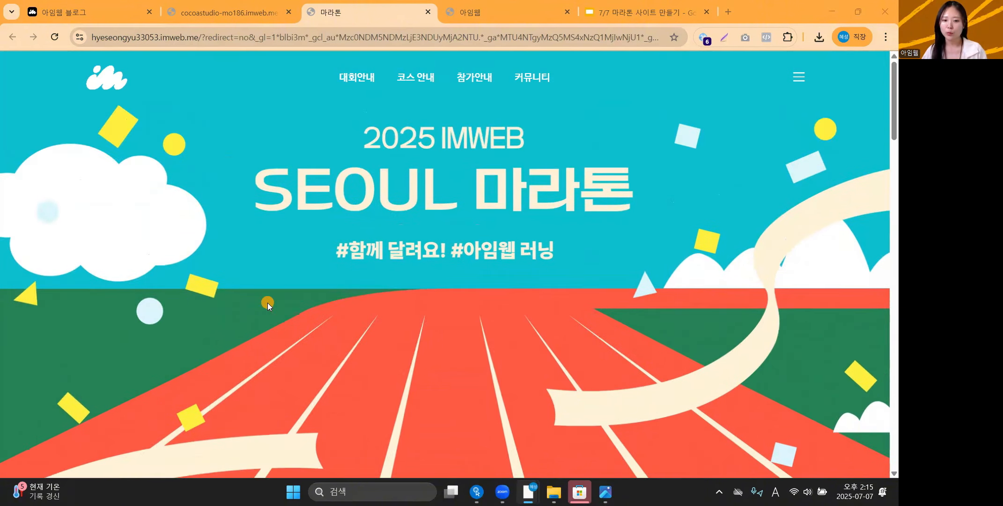
Step: Compare the blank 홈페이지 layout in design mode with the event information section of the marathon sample, ending back in design mode
click(235, 6)
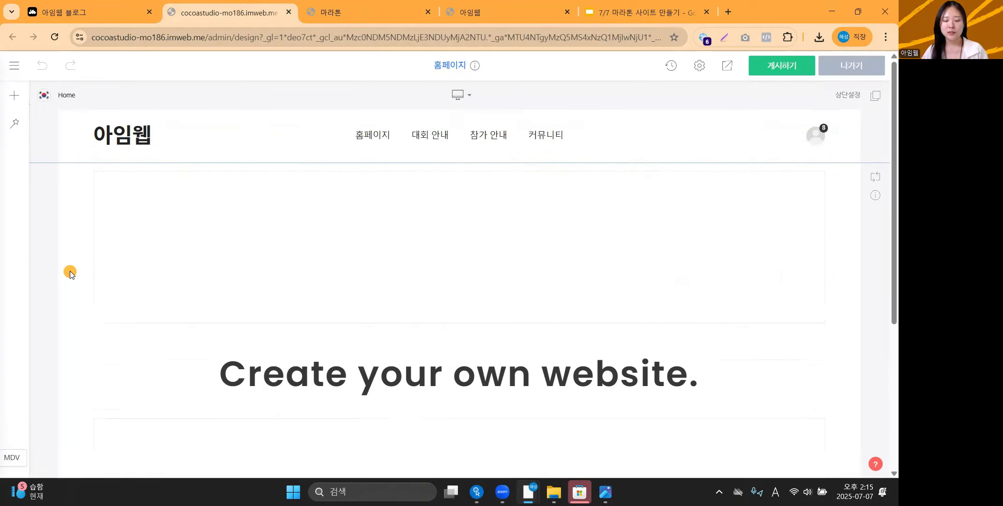
scroll(69, 271, down, 1)
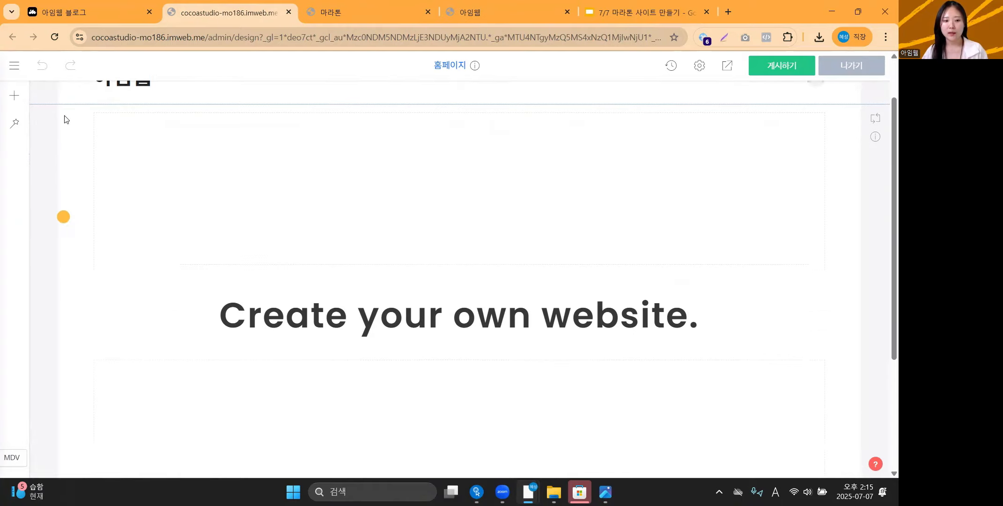
scroll(66, 120, up, 1)
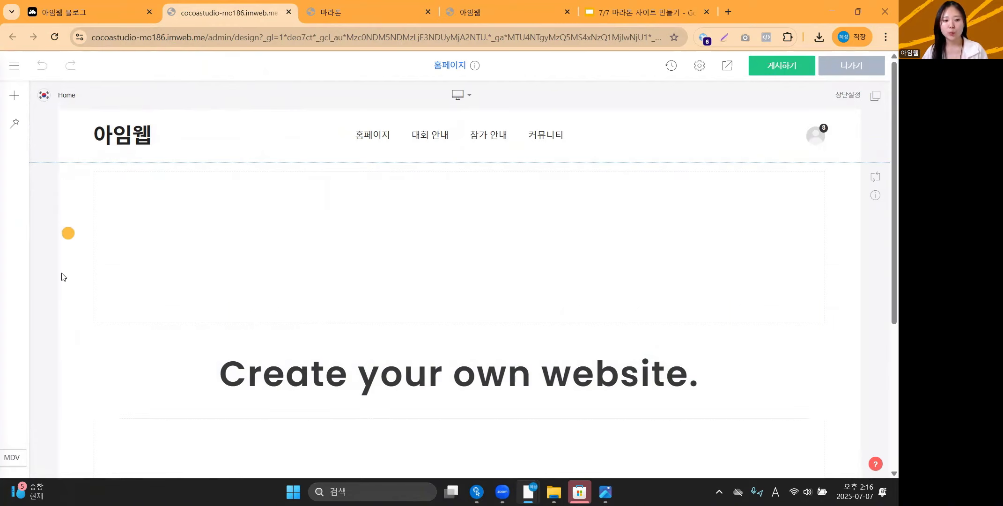
click(411, 4)
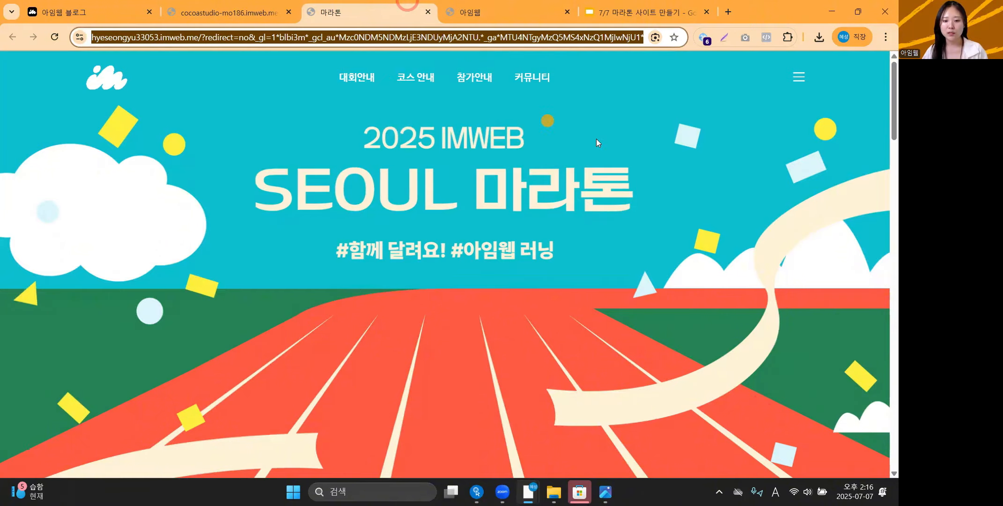
scroll(613, 283, down, 8)
scroll(331, 316, down, 3)
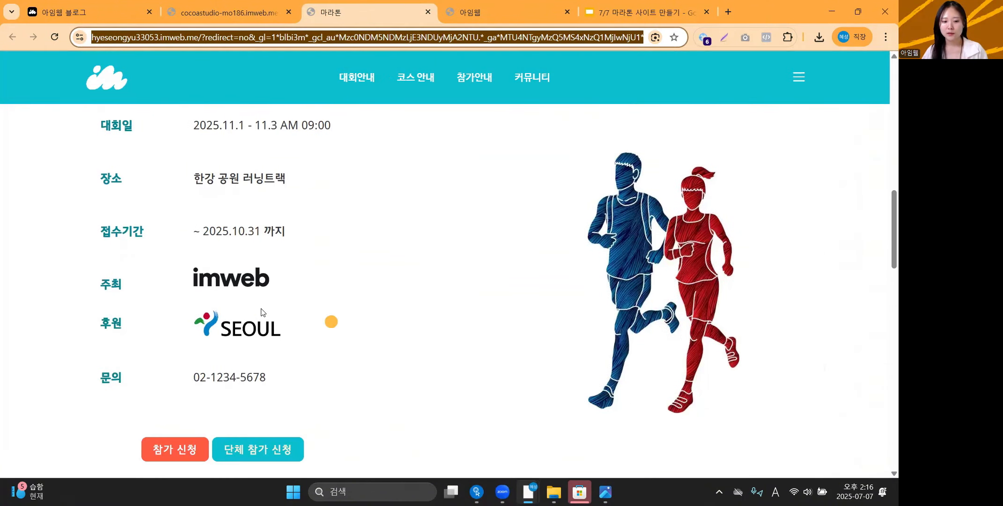
click(226, 6)
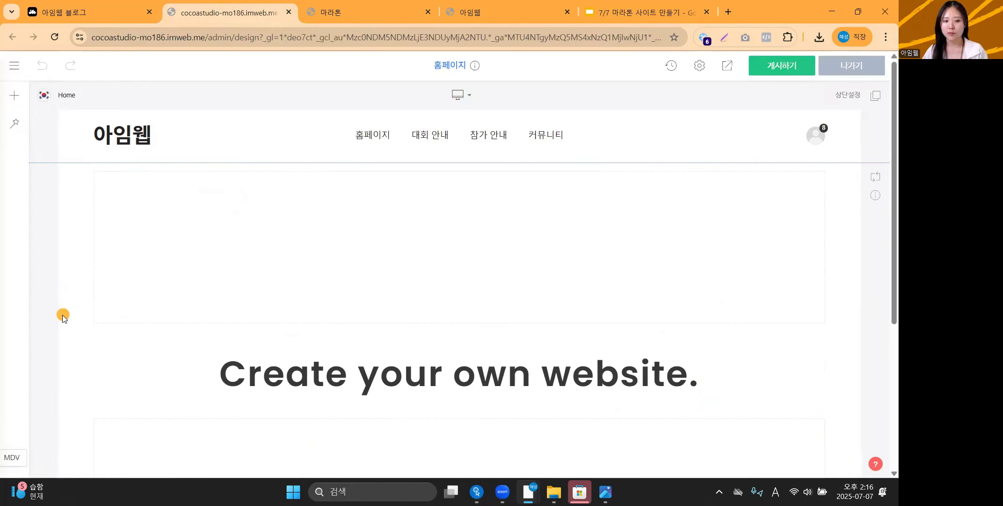
Step: Review the marathon sample's main visual, and return to design mode to compare it with the 홈페이지 page's sections
click(366, 6)
scroll(357, 282, up, 8)
scroll(358, 281, up, 5)
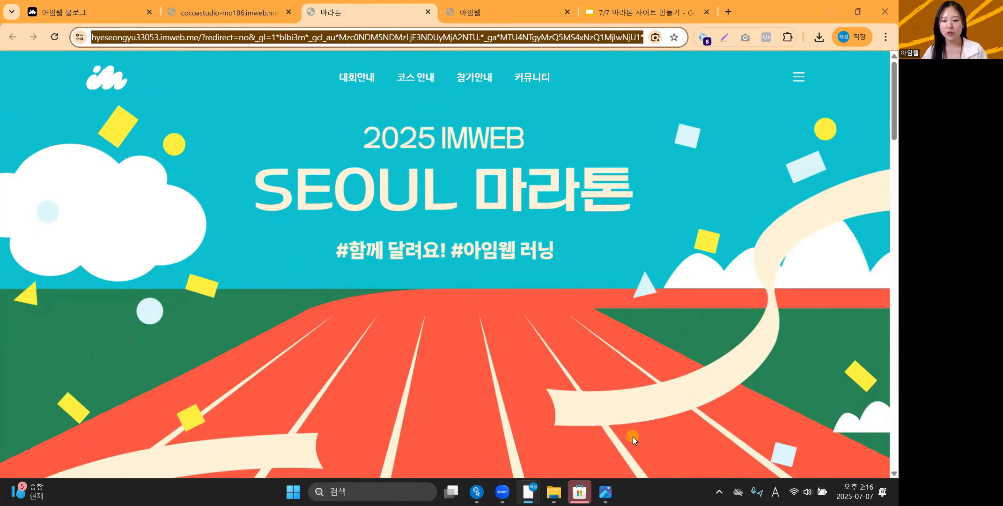
click(243, 6)
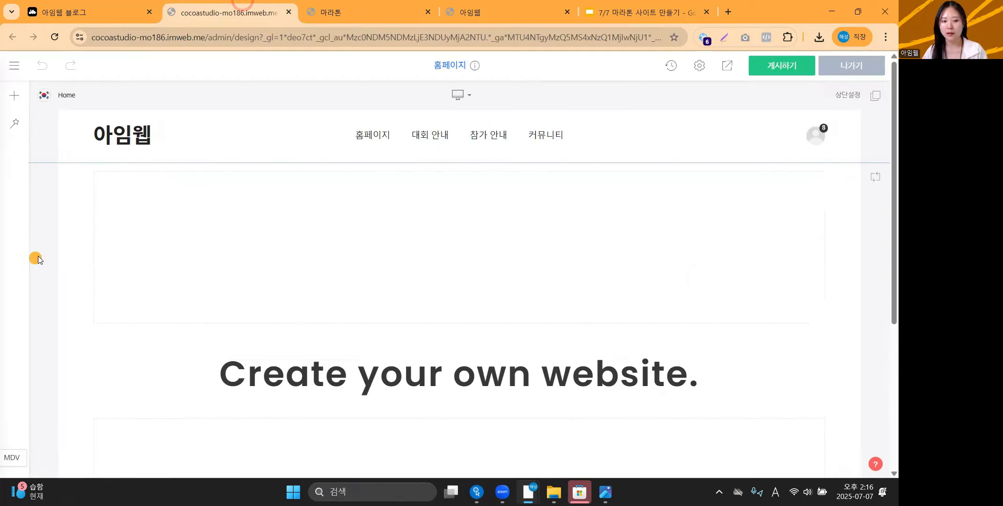
scroll(53, 249, down, 1)
scroll(57, 246, up, 1)
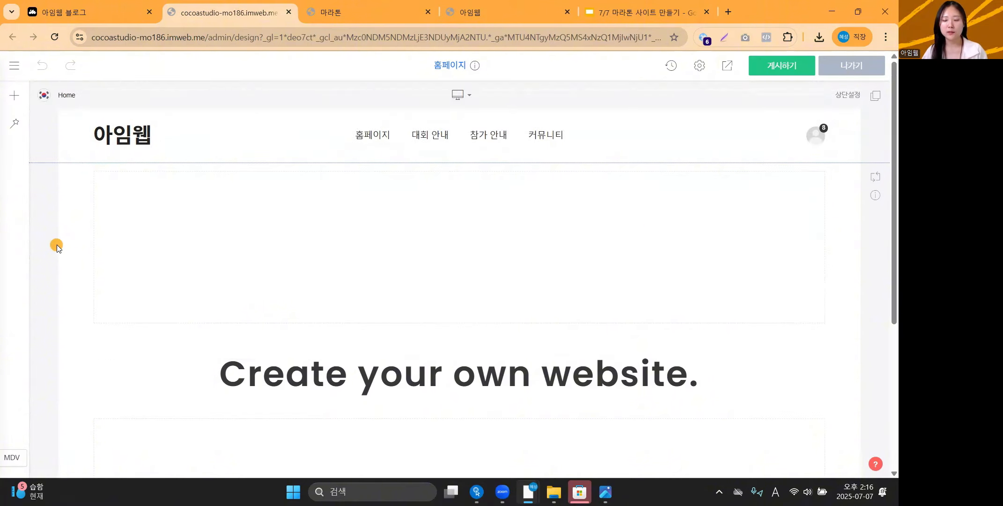
scroll(57, 248, down, 2)
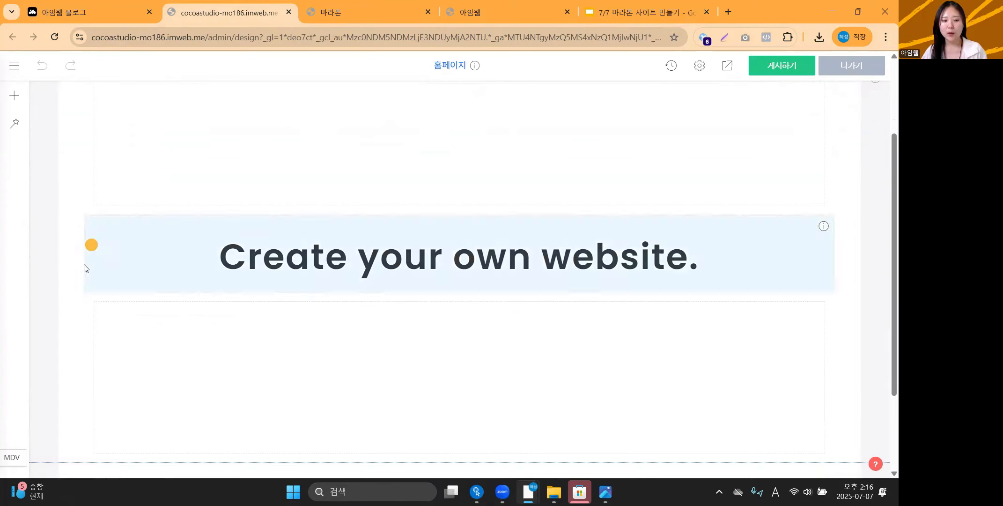
scroll(61, 265, up, 2)
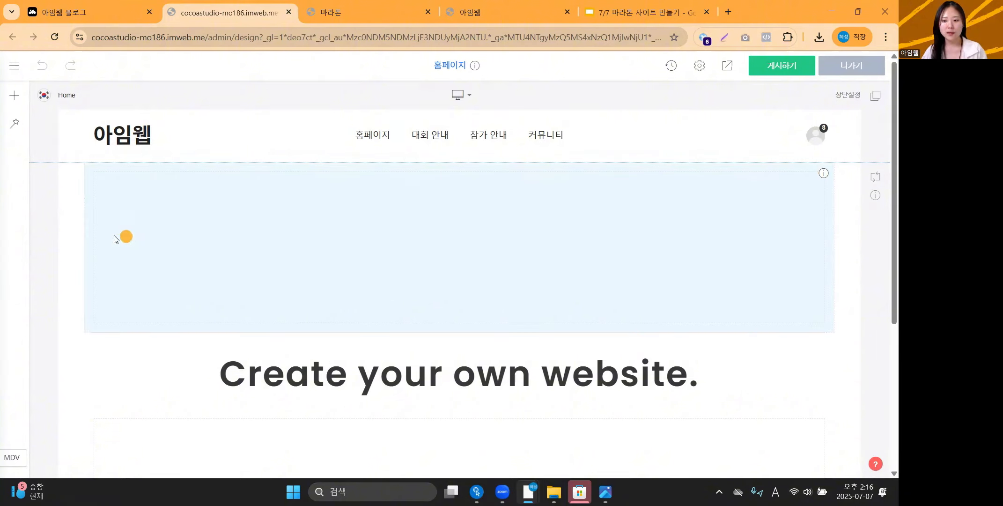
Step: Set the image 제목을 입력해주세요_-001 from the 다운로드 folder as the background of the 홈페이지 page's section
right_click(57, 213)
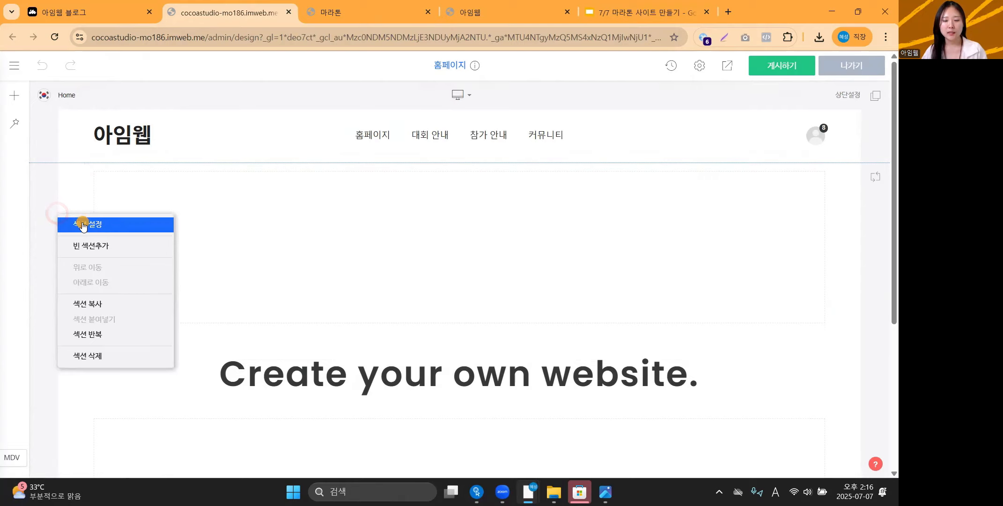
click(117, 224)
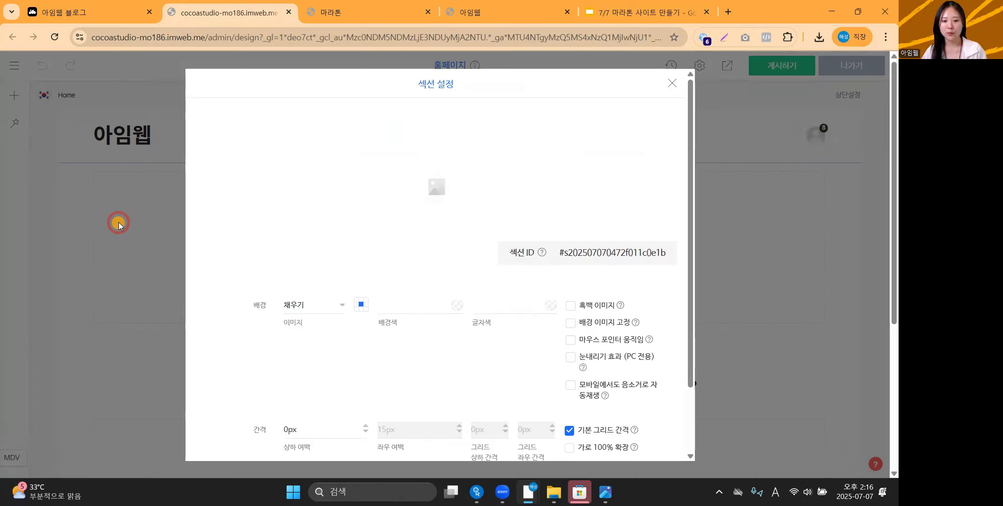
mouse_move(437, 201)
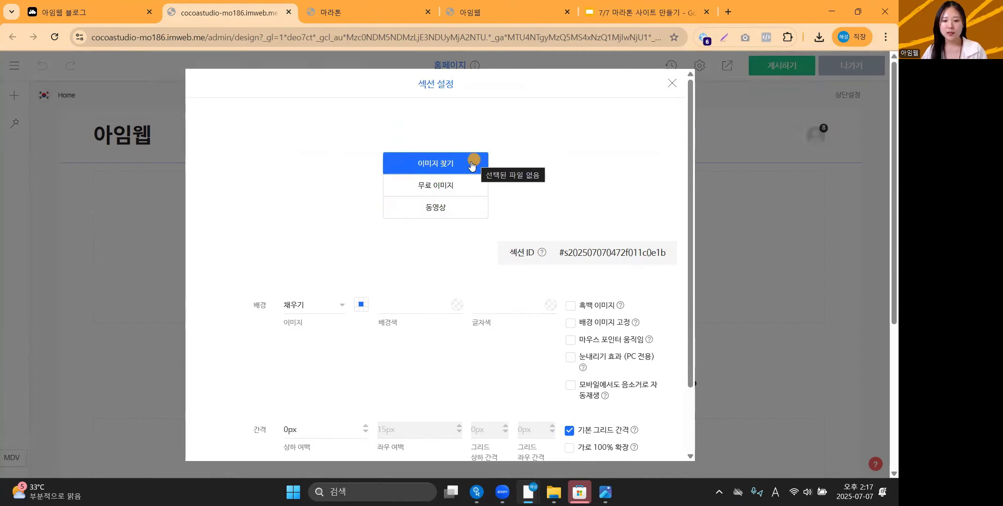
click(454, 164)
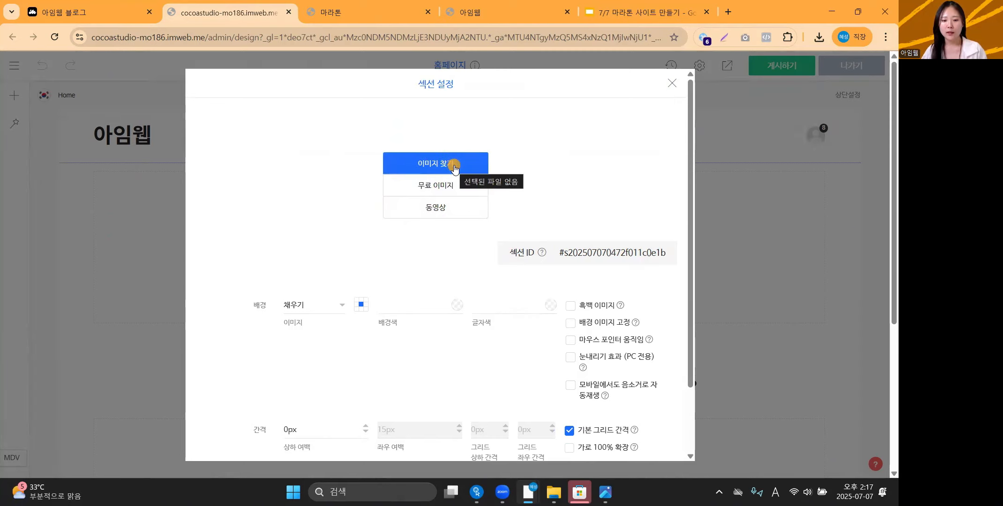
click(454, 167)
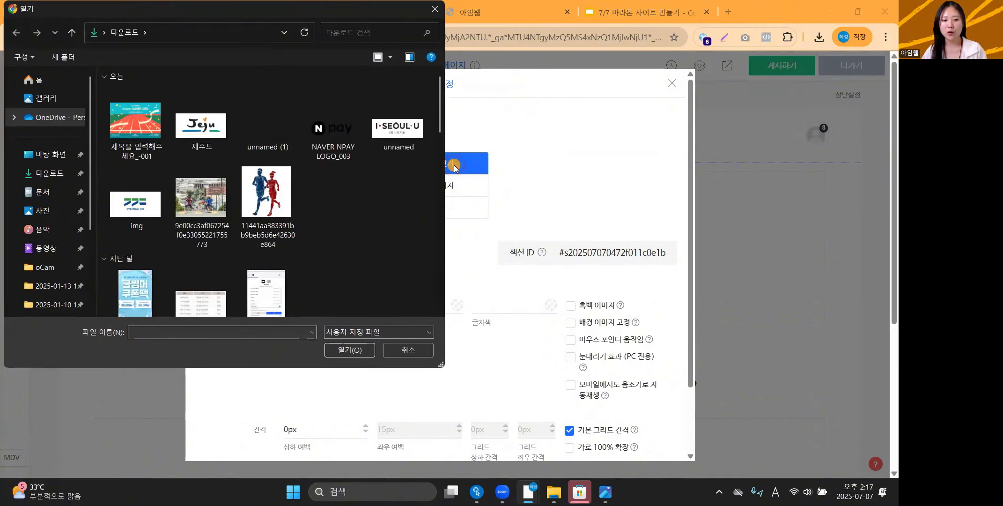
click(162, 139)
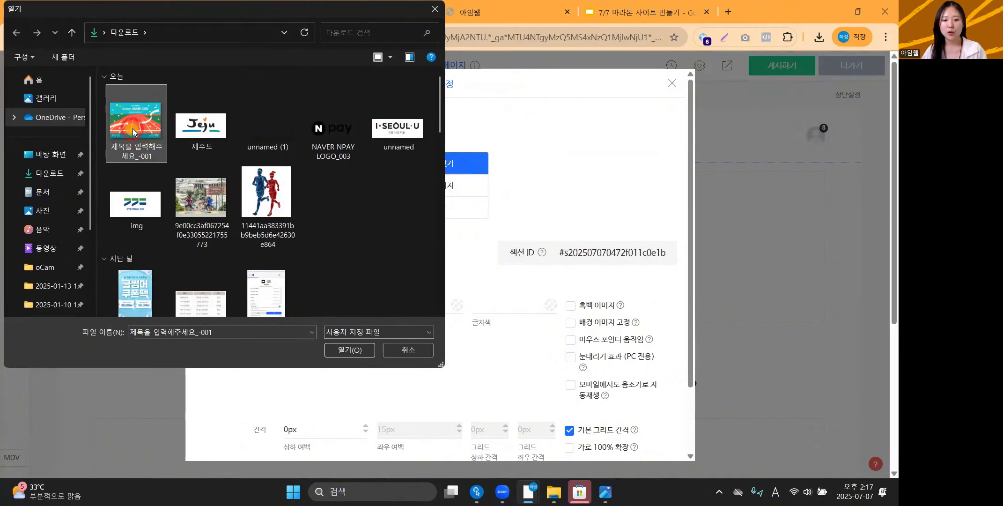
double_click(132, 131)
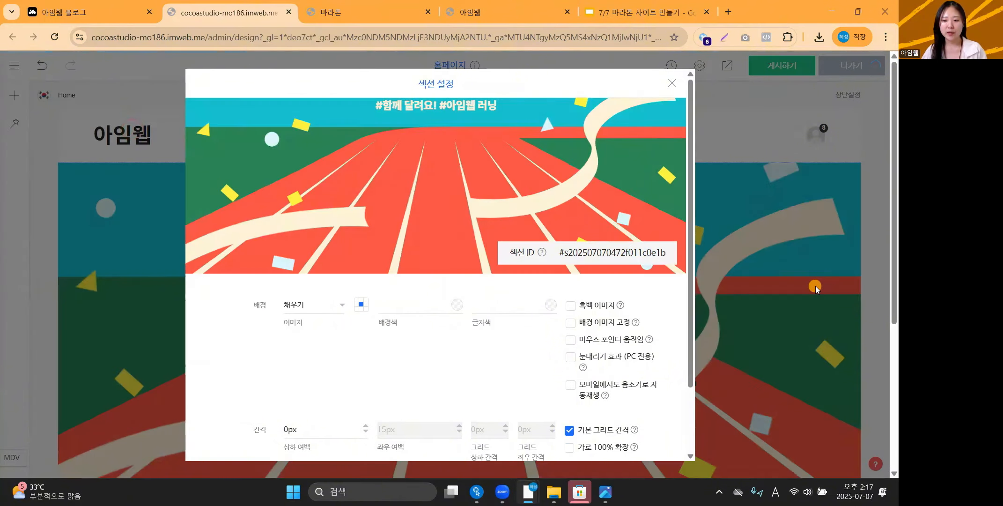
click(815, 285)
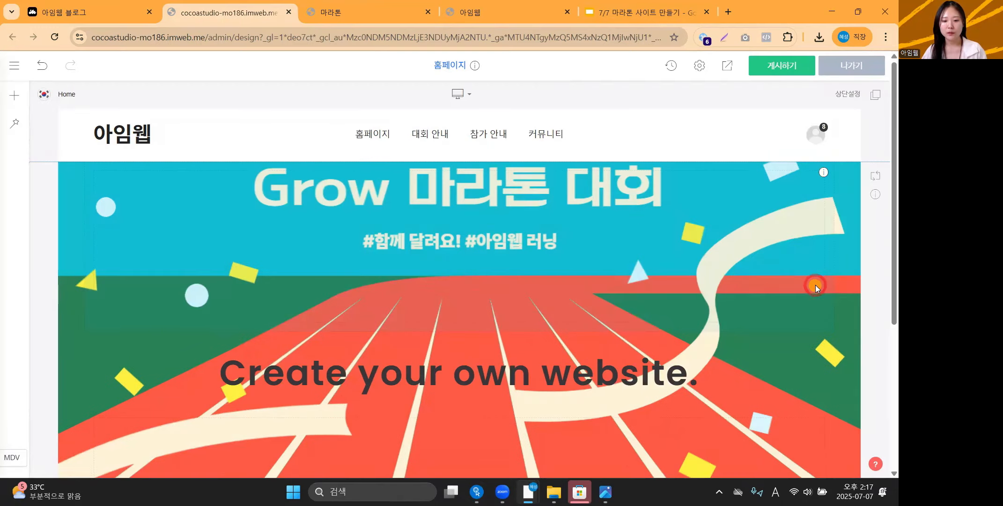
Step: Look over the section with its background image from the site header down to the footer
scroll(815, 286, down, 5)
scroll(815, 286, up, 3)
scroll(815, 284, up, 3)
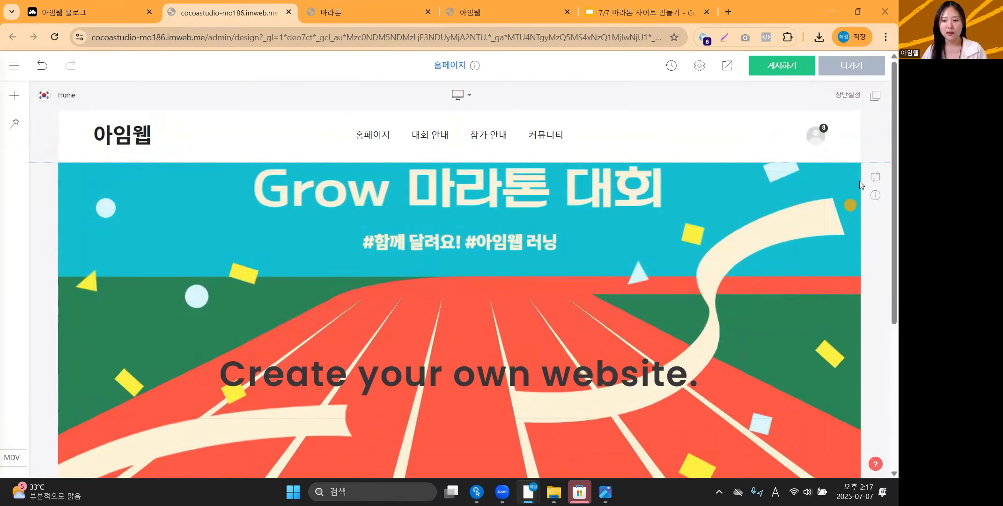
scroll(815, 285, down, 3)
scroll(844, 266, up, 3)
scroll(860, 318, down, 3)
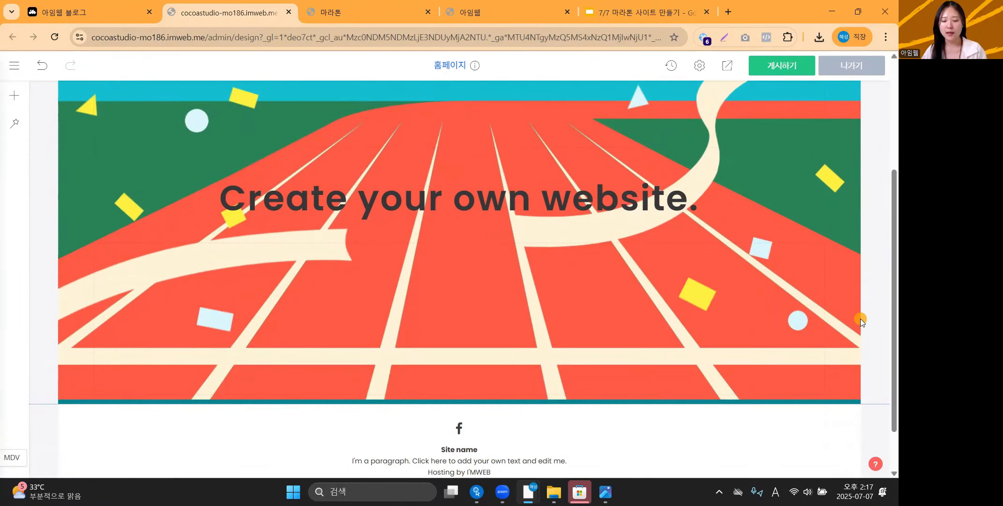
scroll(860, 318, up, 5)
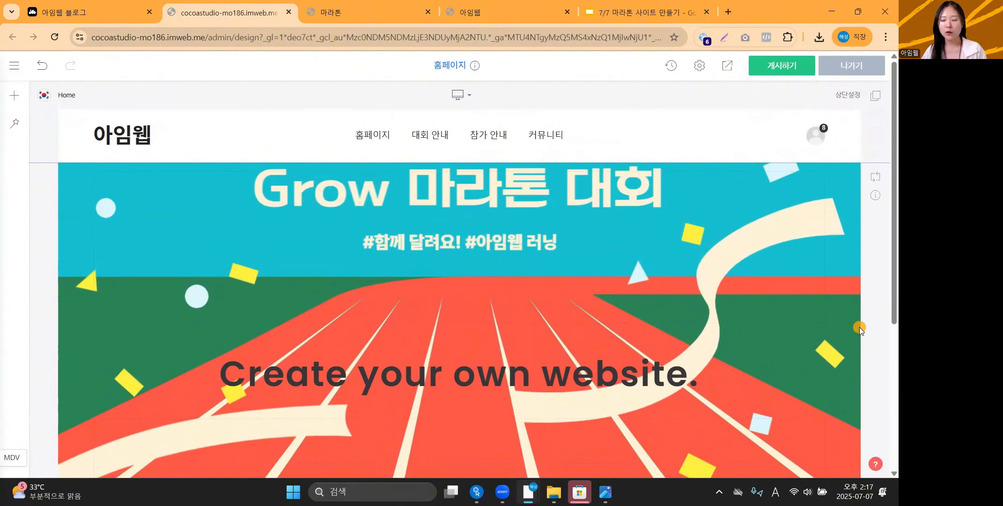
Step: Delete the "Create your own website." text widget from the section
scroll(863, 317, down, 1)
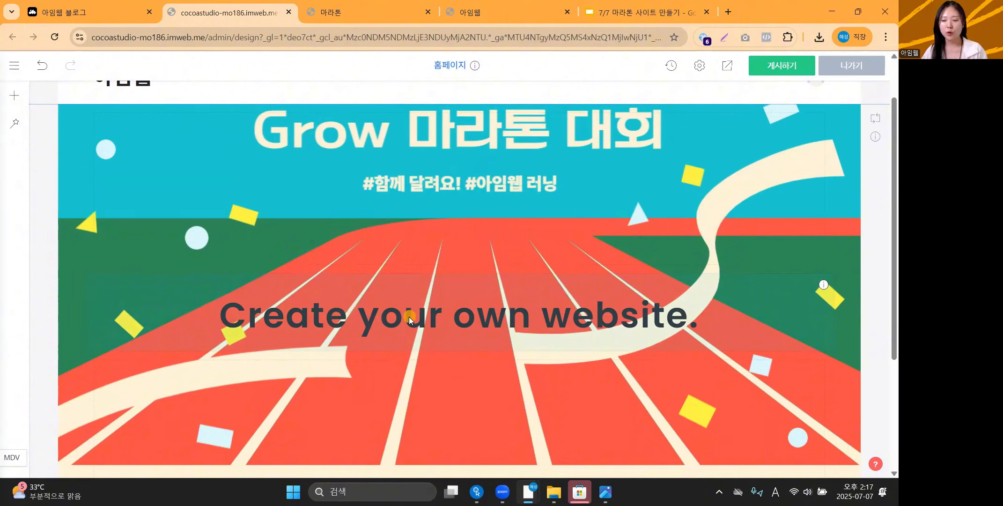
right_click(438, 311)
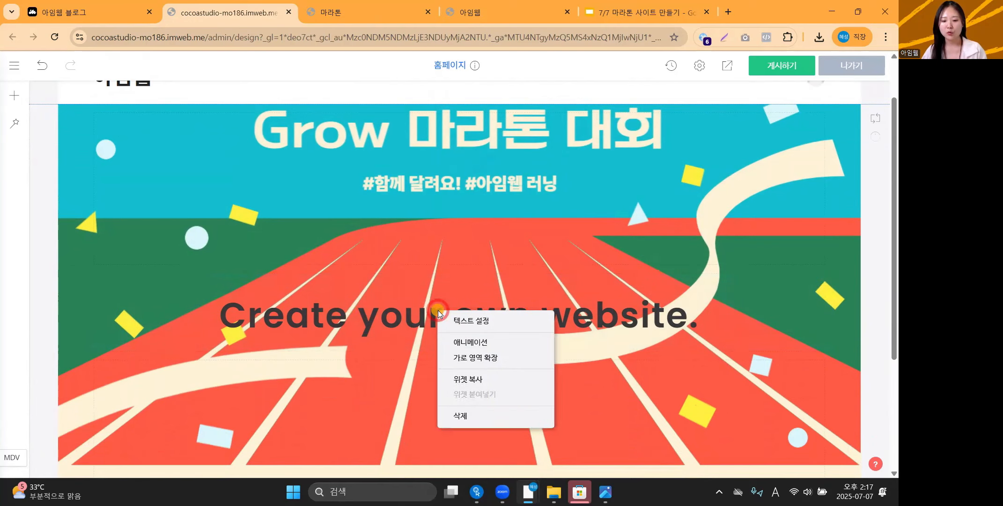
click(468, 413)
click(505, 264)
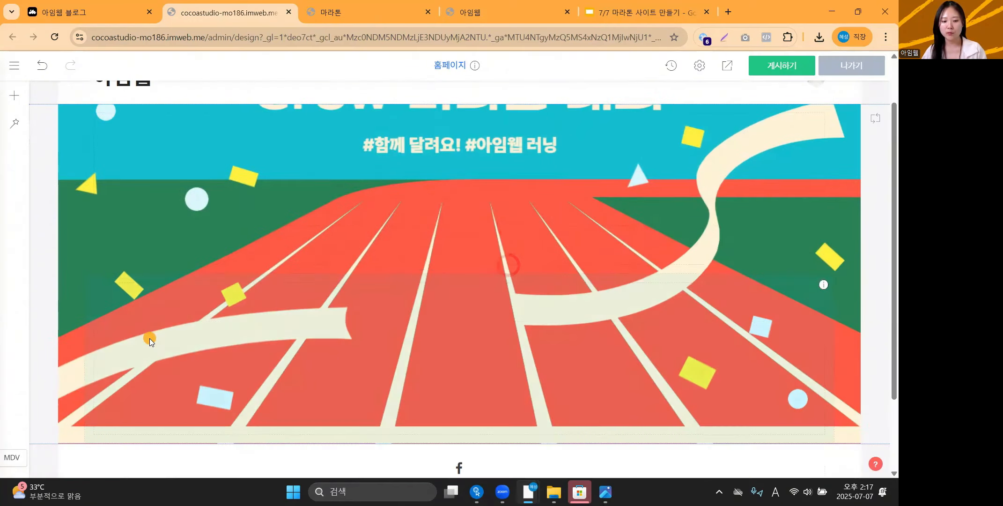
scroll(171, 267, up, 2)
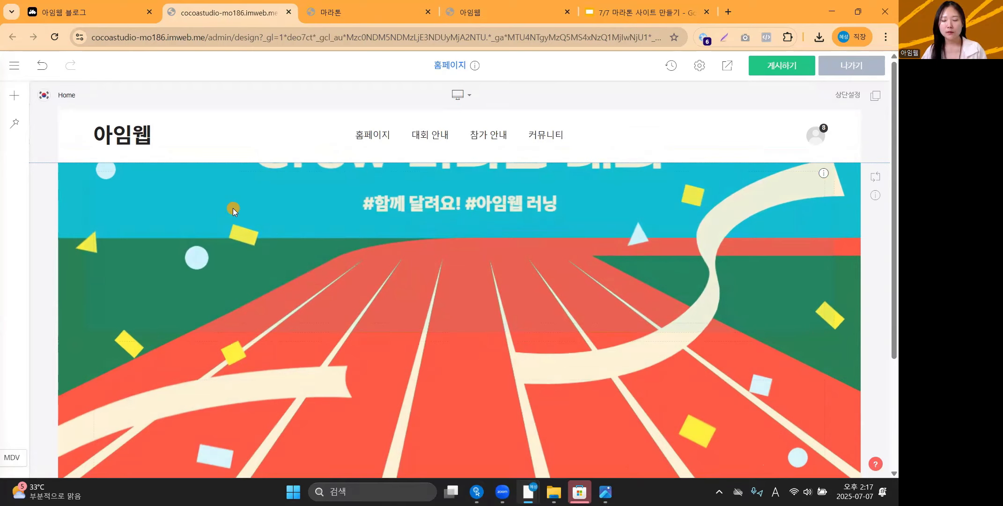
right_click(233, 210)
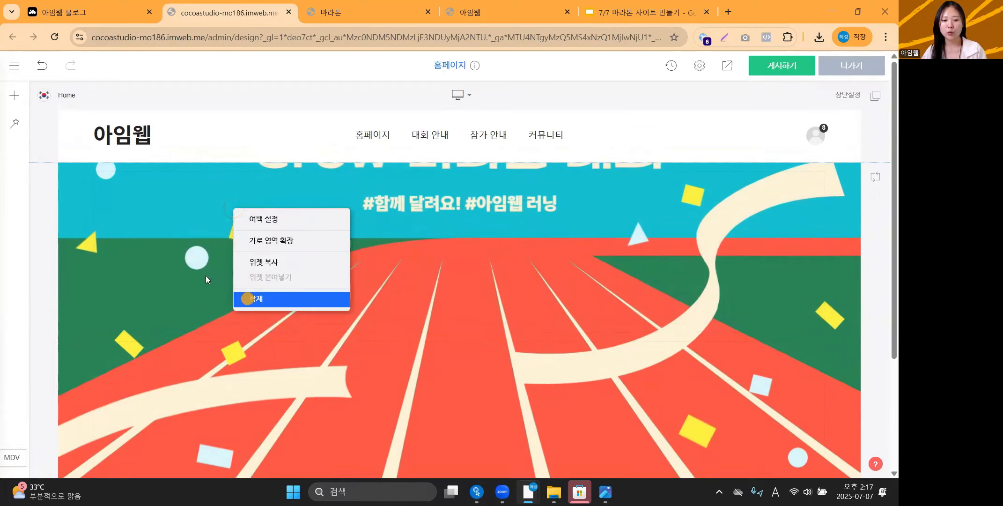
click(253, 299)
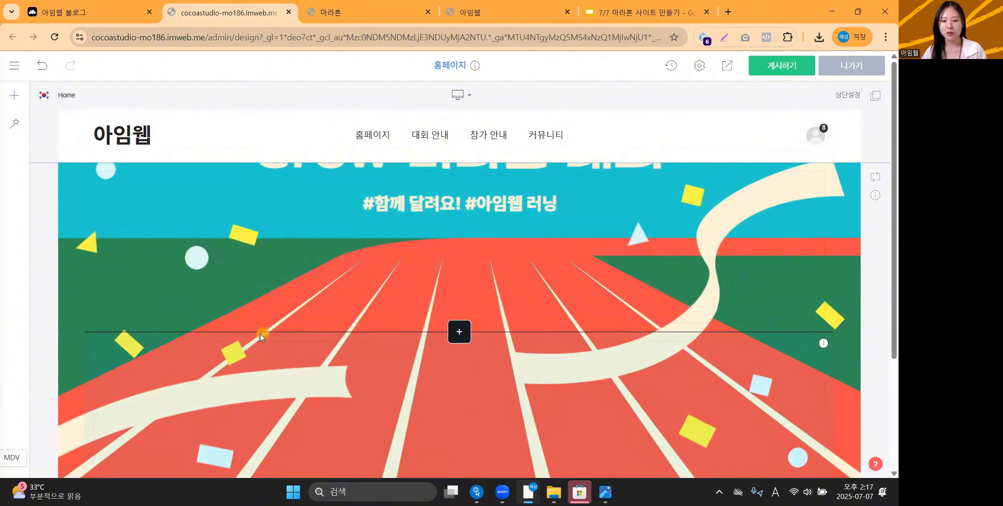
Step: Examine the two blank areas over the background image and how much of the image the section shows
scroll(58, 304, down, 3)
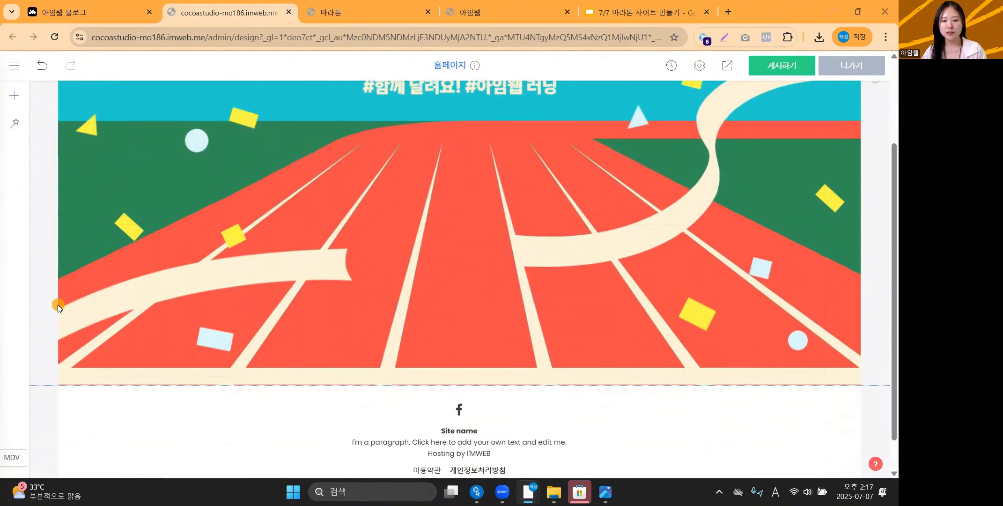
scroll(59, 304, up, 3)
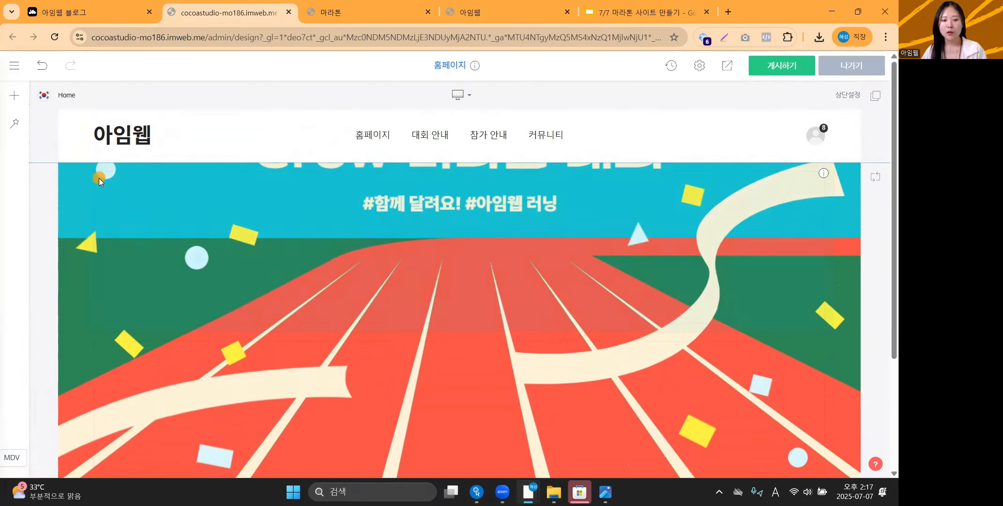
scroll(74, 187, down, 2)
scroll(70, 197, up, 1)
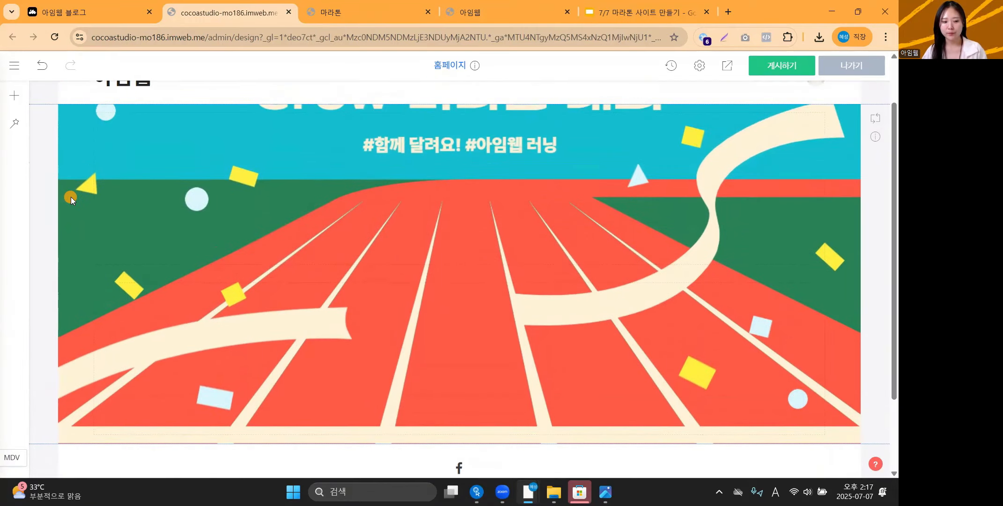
scroll(62, 220, down, 1)
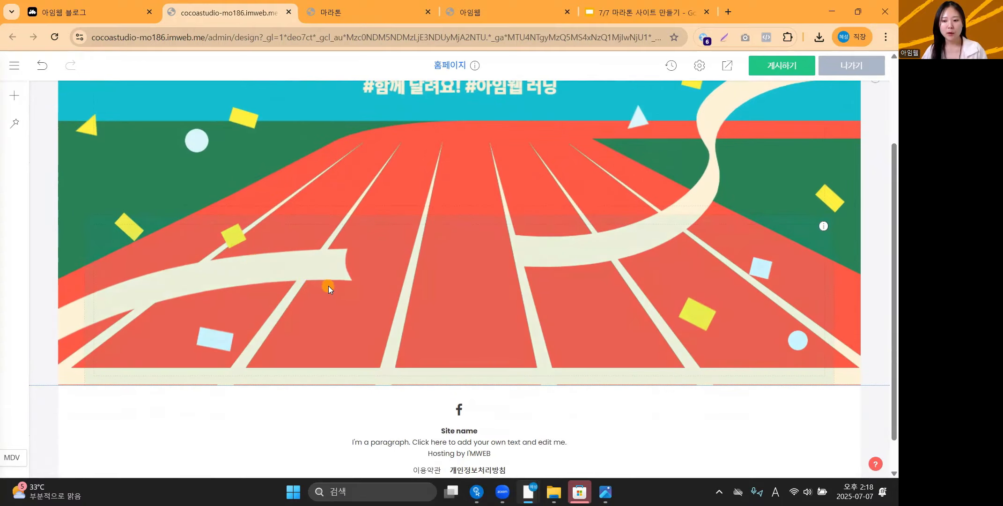
scroll(385, 189, up, 2)
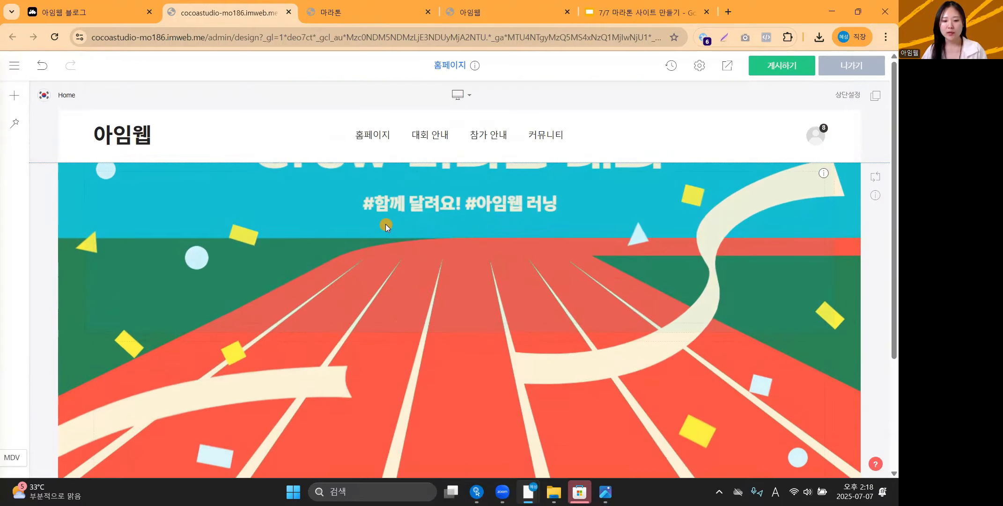
scroll(386, 224, down, 1)
scroll(466, 327, down, 1)
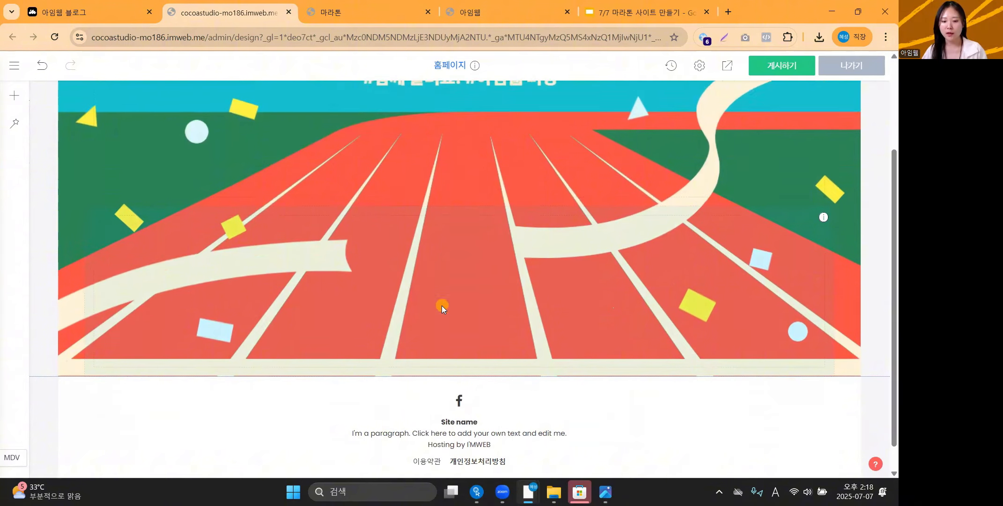
Step: Increase the height of the lower blank area until the section covers the image's title and event date banner
scroll(442, 306, down, 1)
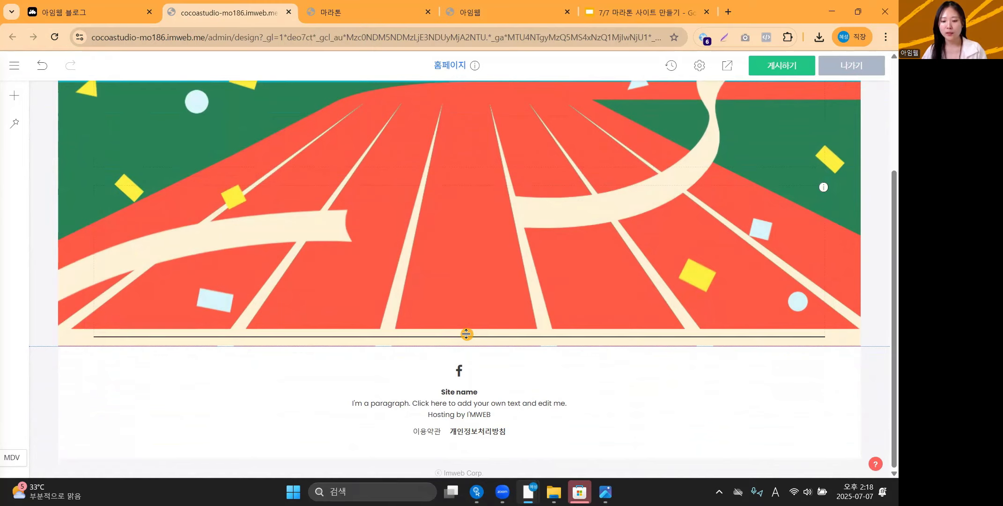
drag(466, 334, 466, 448)
scroll(466, 448, down, 3)
drag(469, 331, 471, 427)
scroll(472, 425, down, 3)
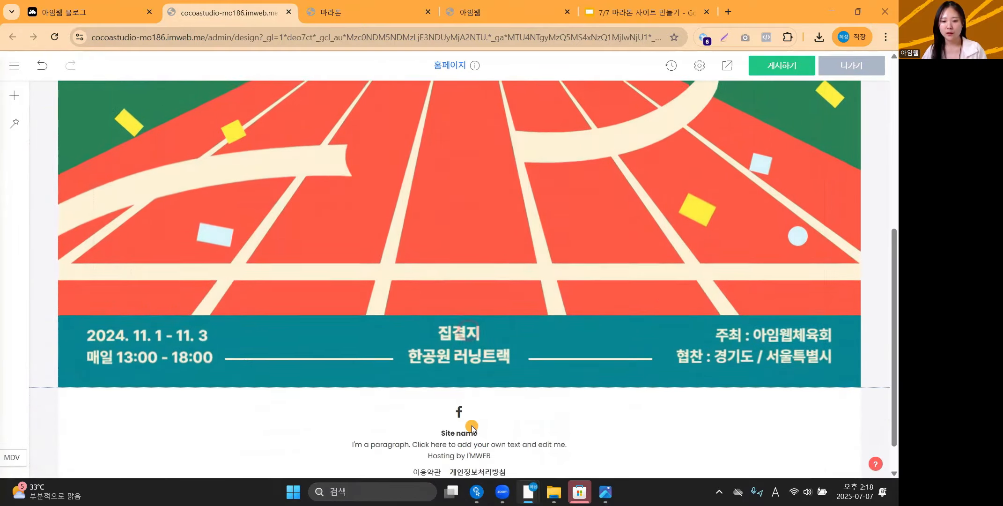
scroll(42, 313, up, 4)
scroll(43, 314, down, 3)
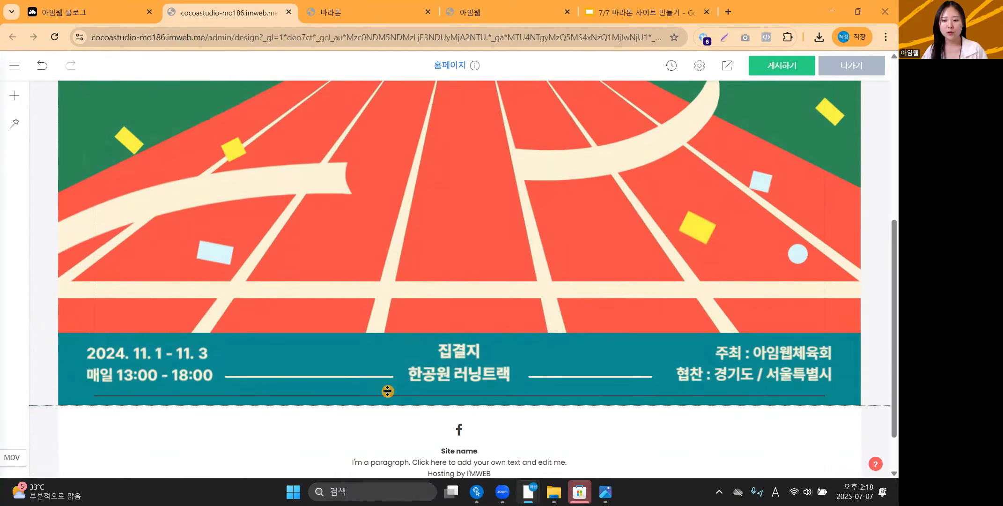
scroll(61, 299, up, 10)
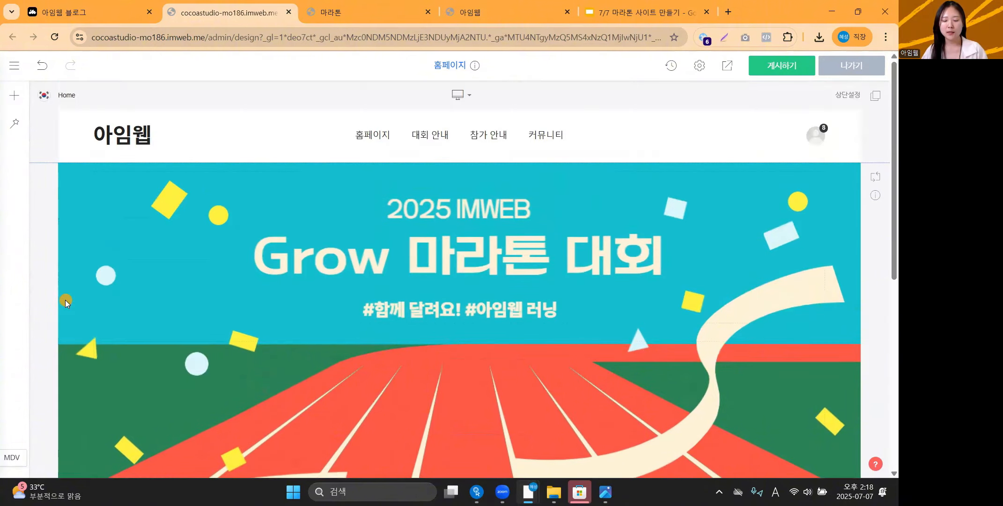
scroll(65, 302, down, 7)
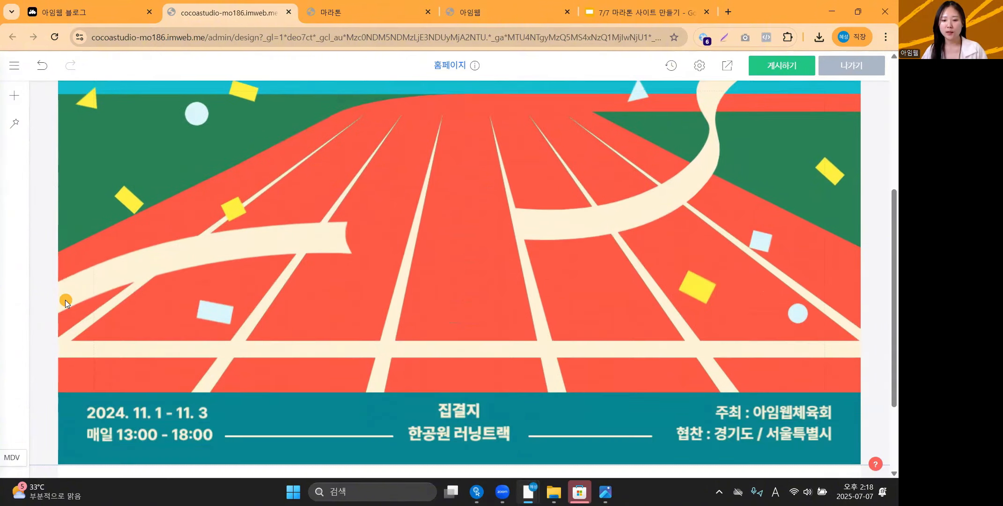
scroll(65, 302, up, 5)
scroll(66, 302, up, 1)
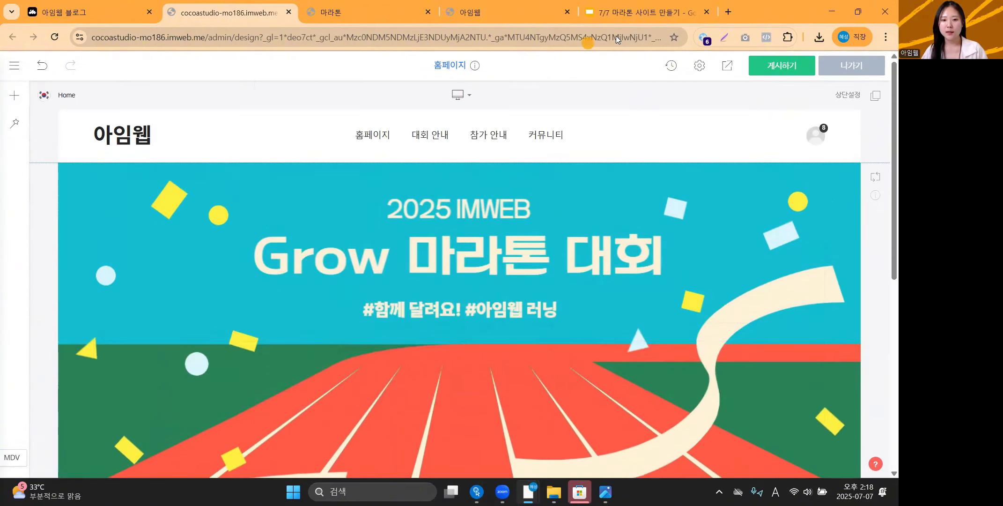
Step: Preview the site, place the preview tab before the 마라톤 tab, and check the main visual down to the date banner
click(728, 65)
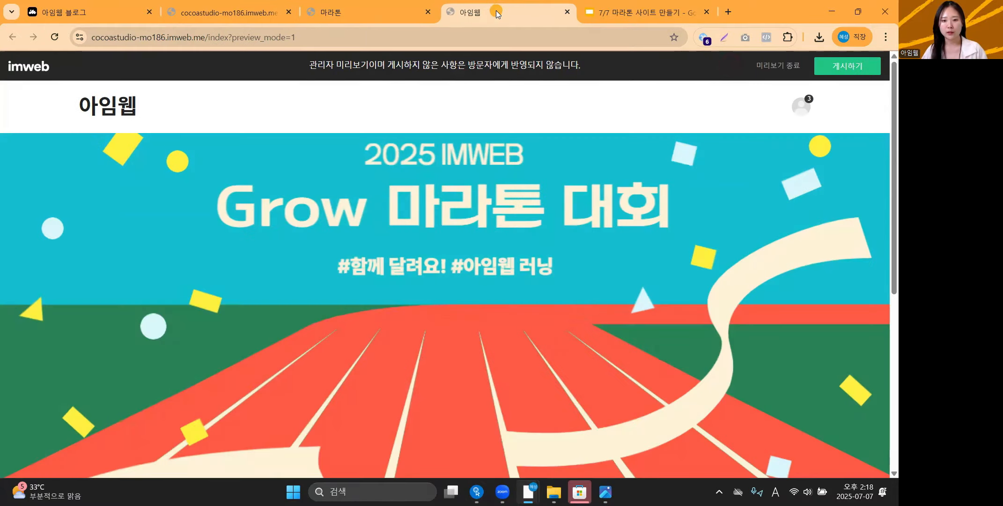
drag(495, 10, 370, 17)
scroll(664, 234, down, 6)
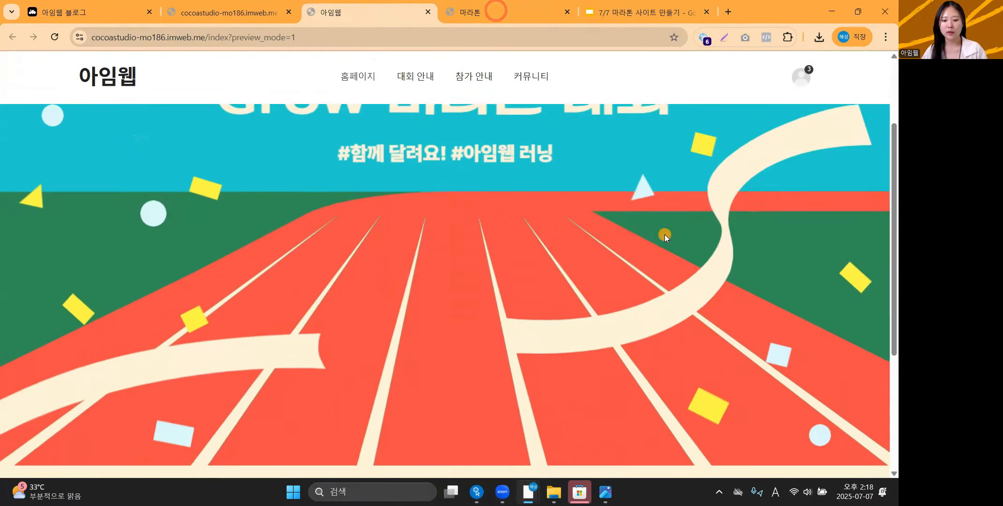
scroll(664, 234, up, 8)
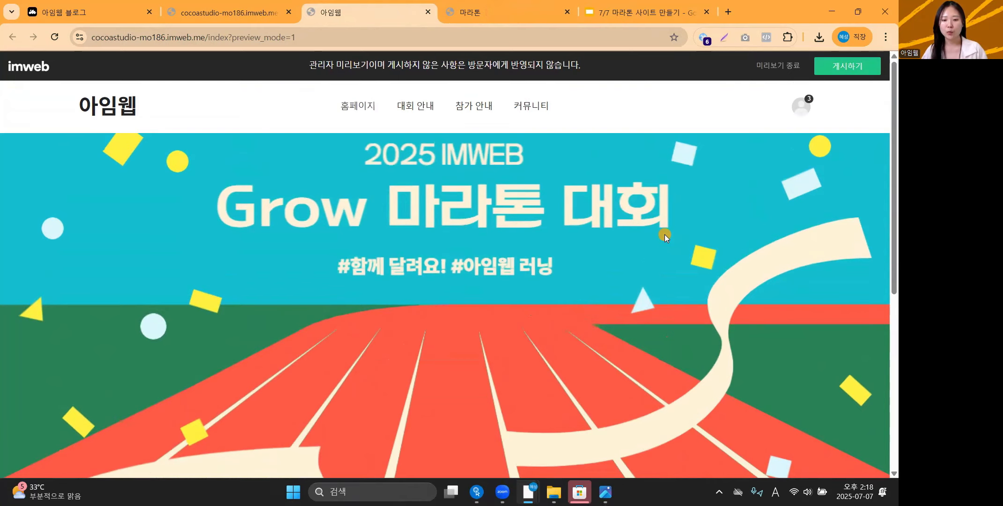
scroll(665, 234, down, 6)
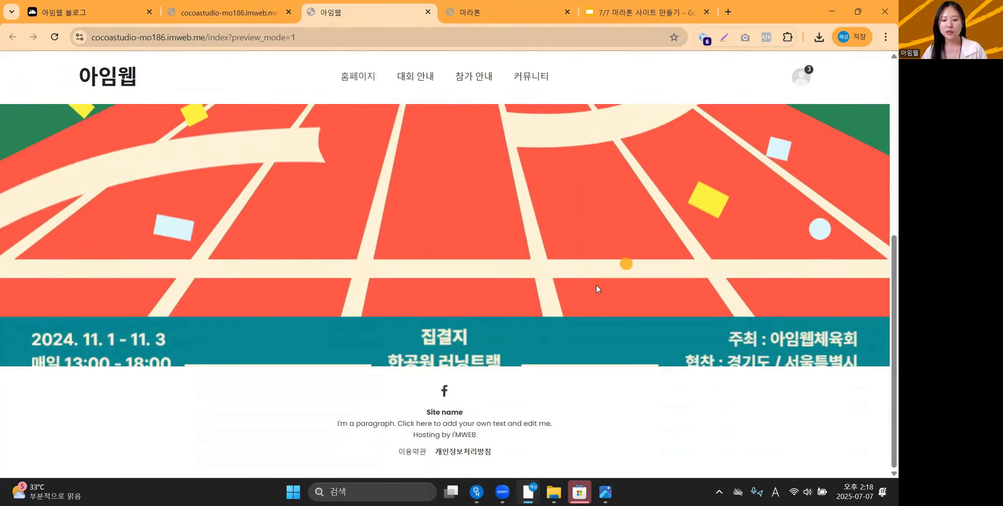
Step: Extend the lower blank area of the main visual section so the date banner fits in full above the footer
key(ctrl+shift+Tab)
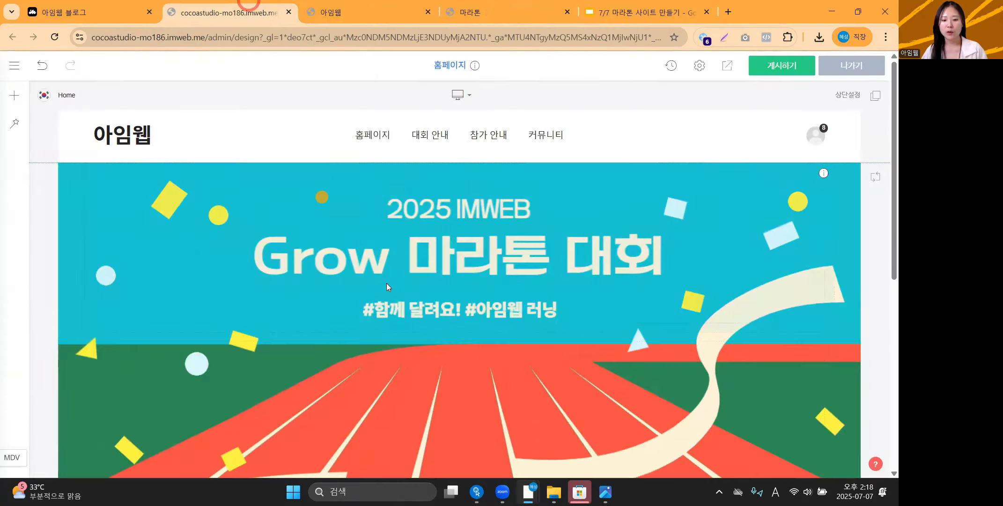
scroll(386, 283, down, 10)
scroll(399, 352, up, 1)
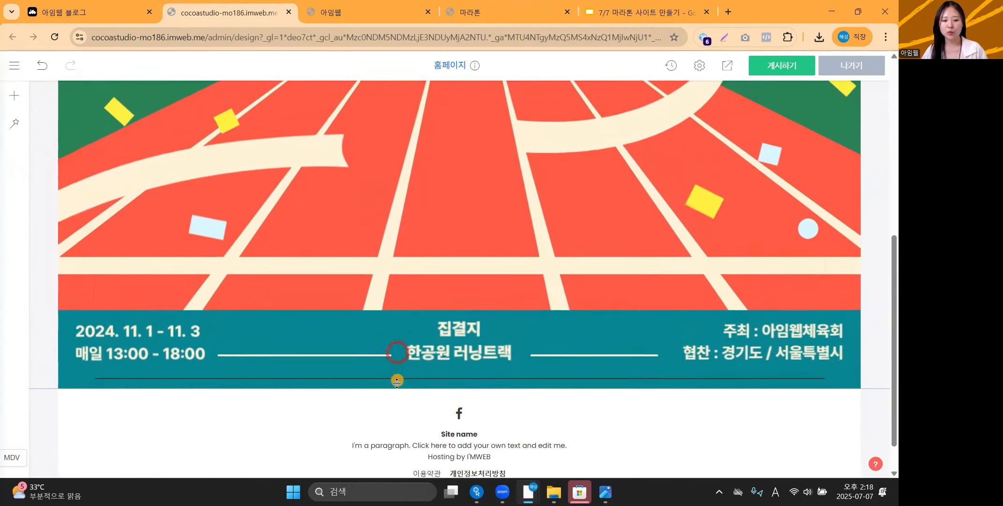
Step: Preview the site again and check the main visual from its title down to the date banner
click(727, 65)
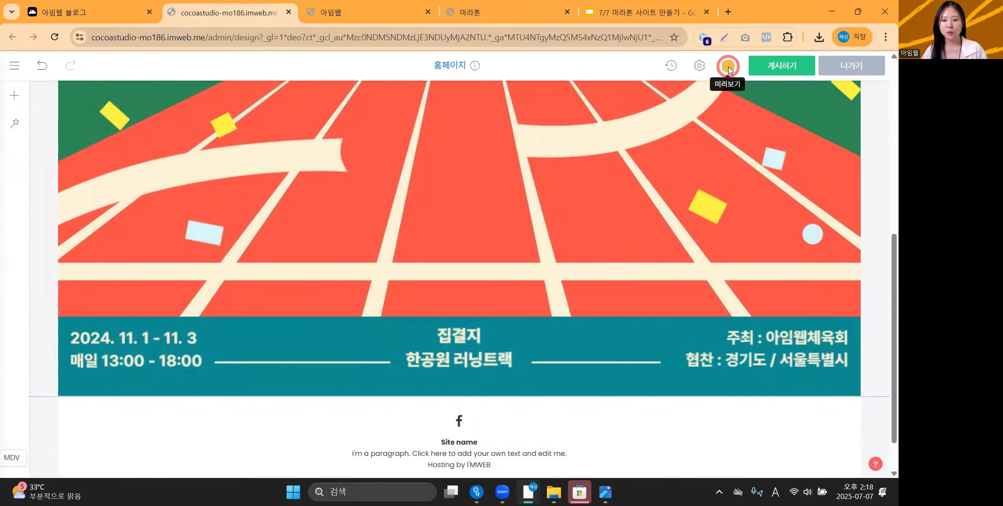
scroll(199, 283, down, 8)
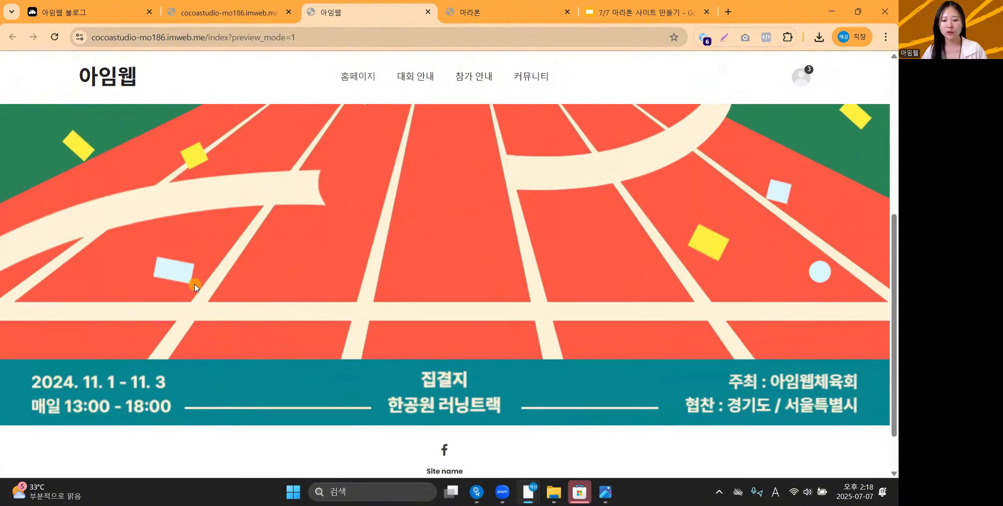
scroll(431, 279, up, 8)
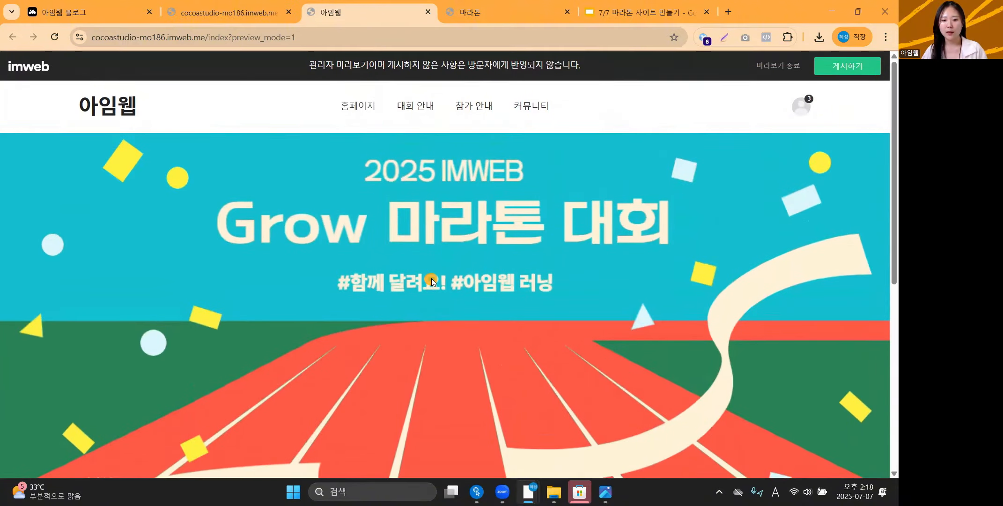
scroll(431, 278, down, 5)
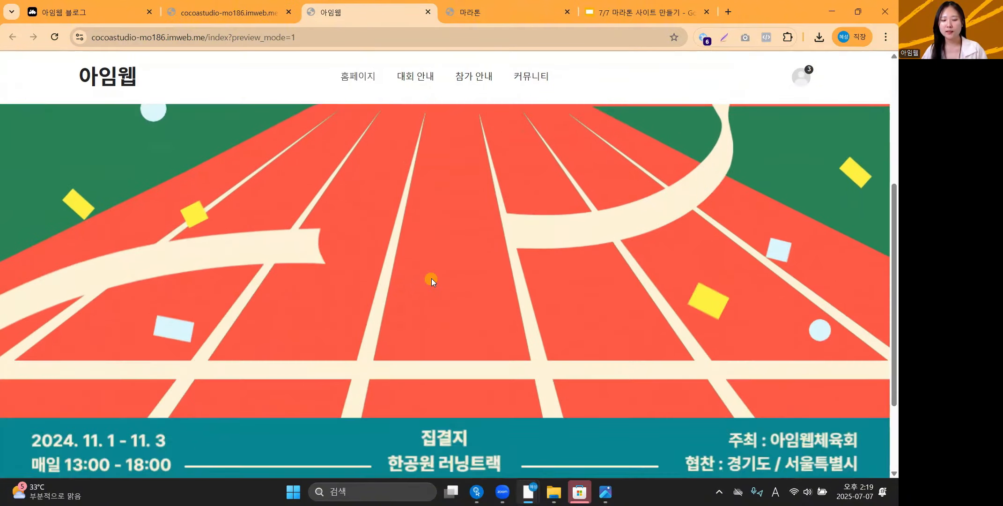
scroll(431, 279, up, 5)
scroll(431, 278, down, 5)
click(261, 7)
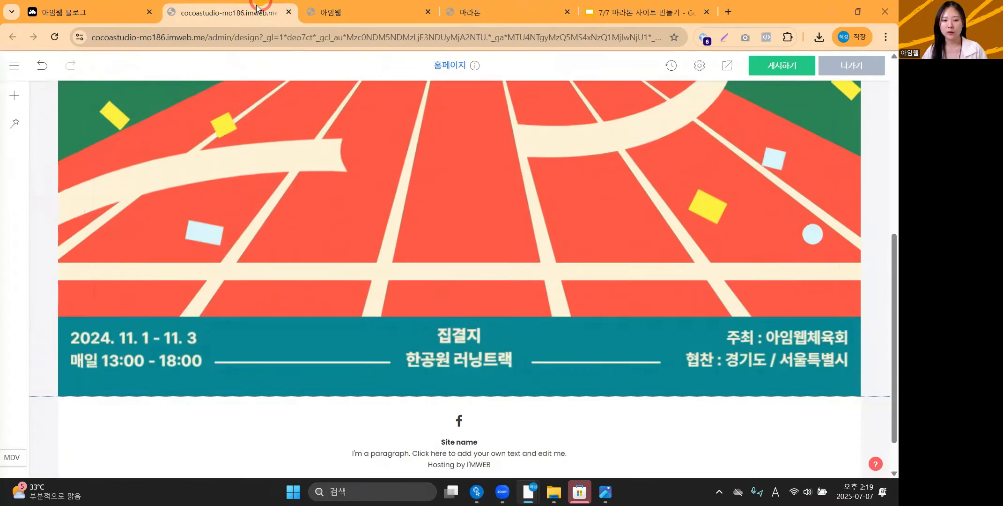
Step: Review where the main visual section starts below the header and ends above the footer in the editor
scroll(46, 330, up, 10)
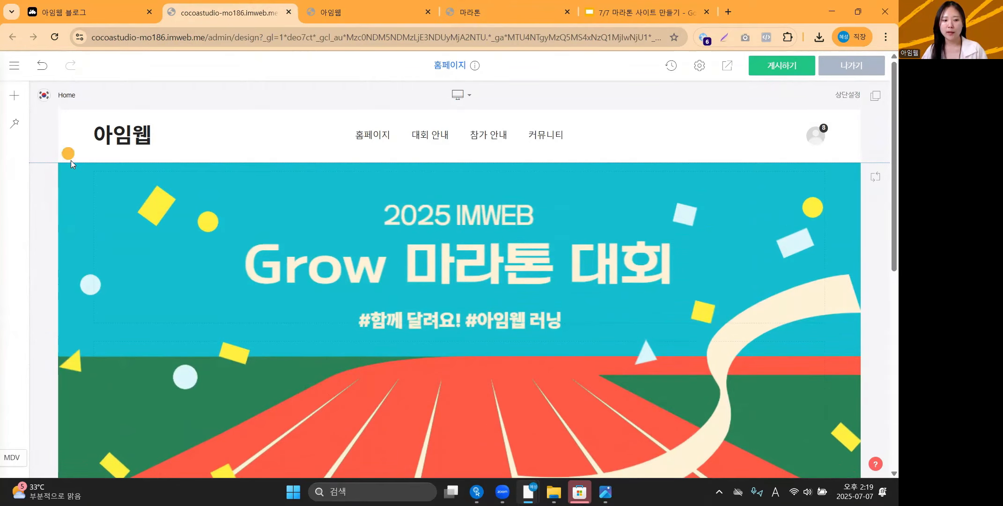
scroll(42, 281, down, 10)
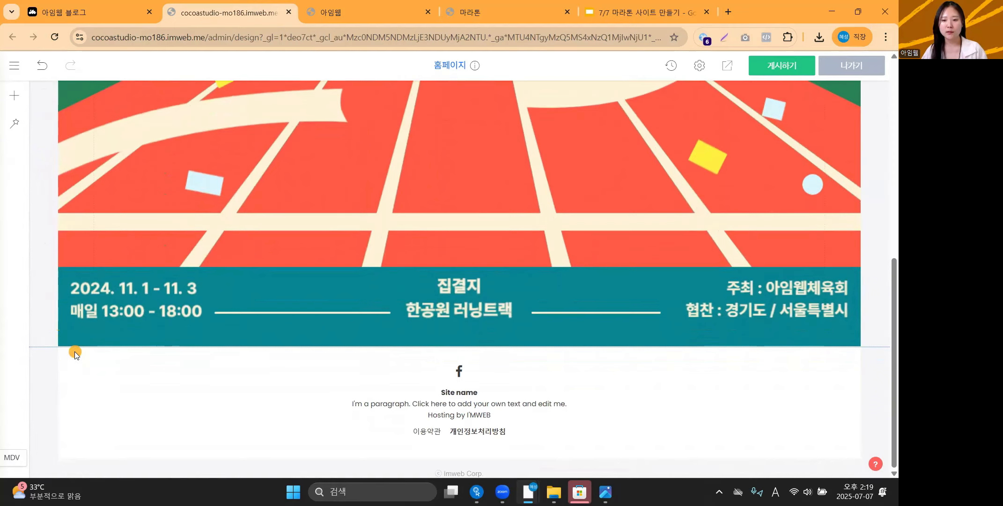
scroll(71, 356, up, 3)
scroll(71, 356, down, 3)
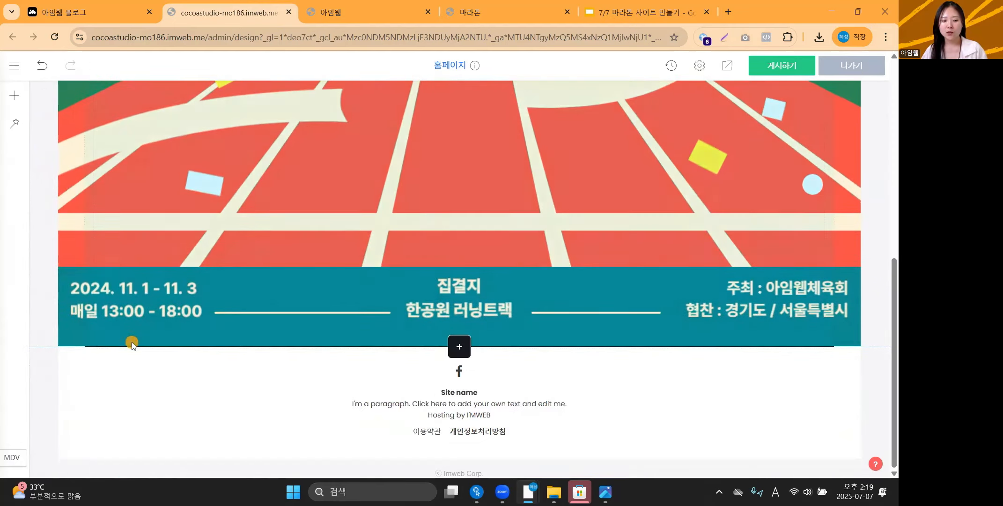
scroll(117, 346, up, 10)
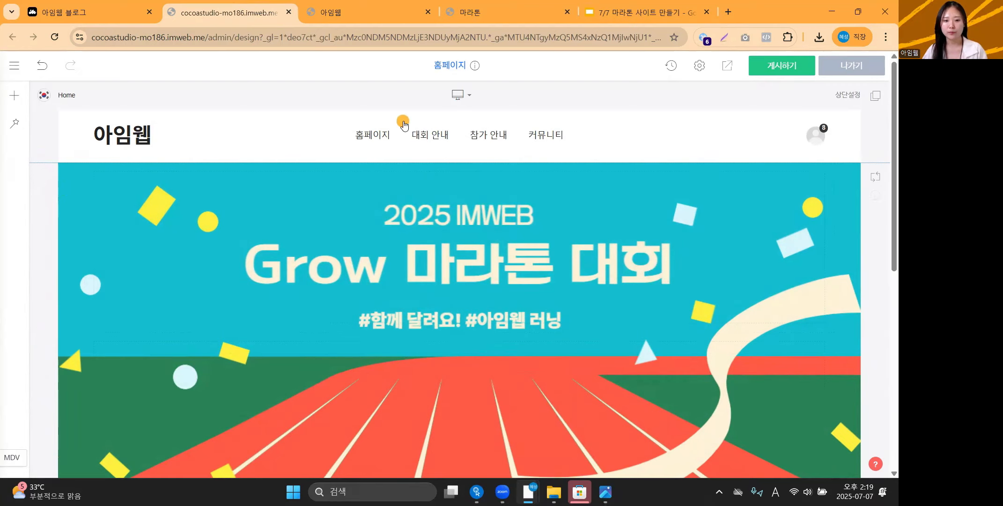
Step: Check which content follows the main visual on the 마라톤 reference site, down to the 대회 요강 details
click(474, 9)
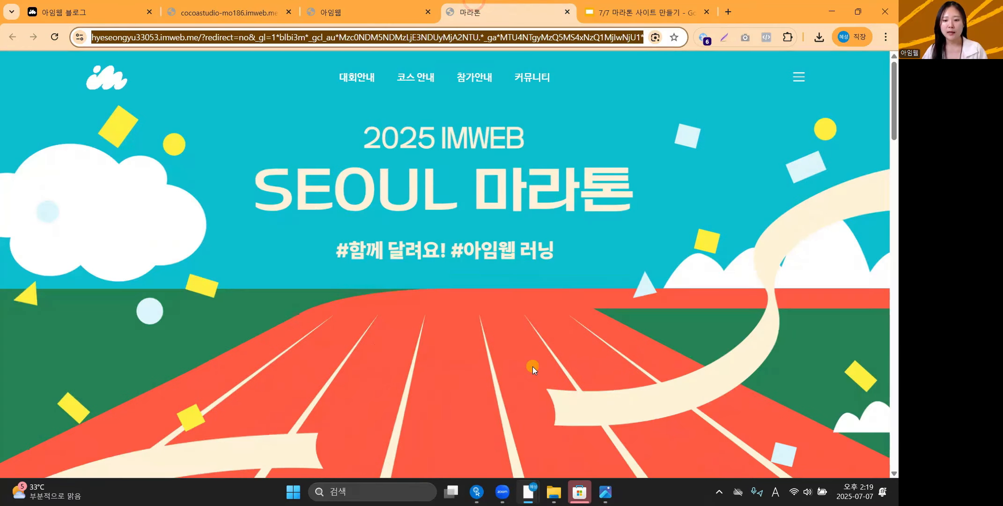
scroll(533, 367, down, 10)
scroll(532, 366, down, 1)
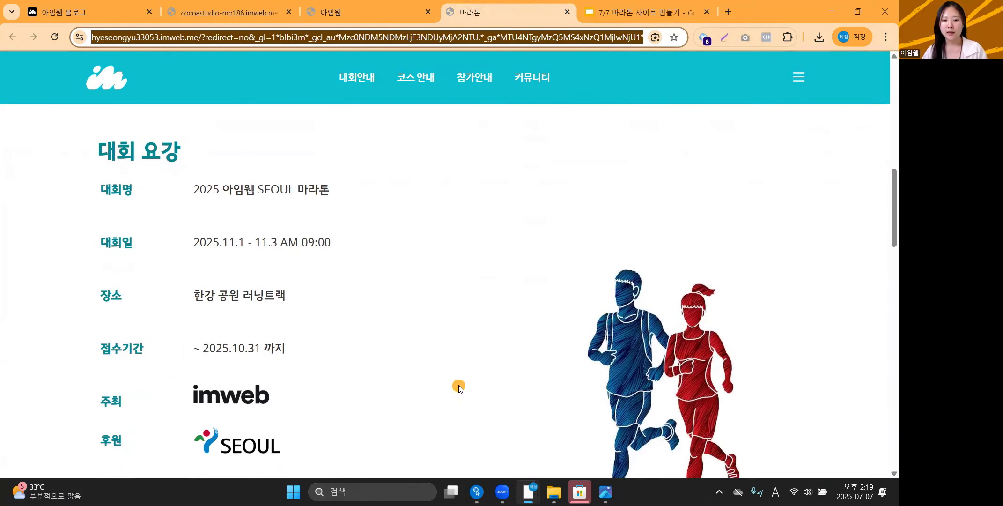
scroll(458, 383, down, 2)
scroll(474, 207, up, 2)
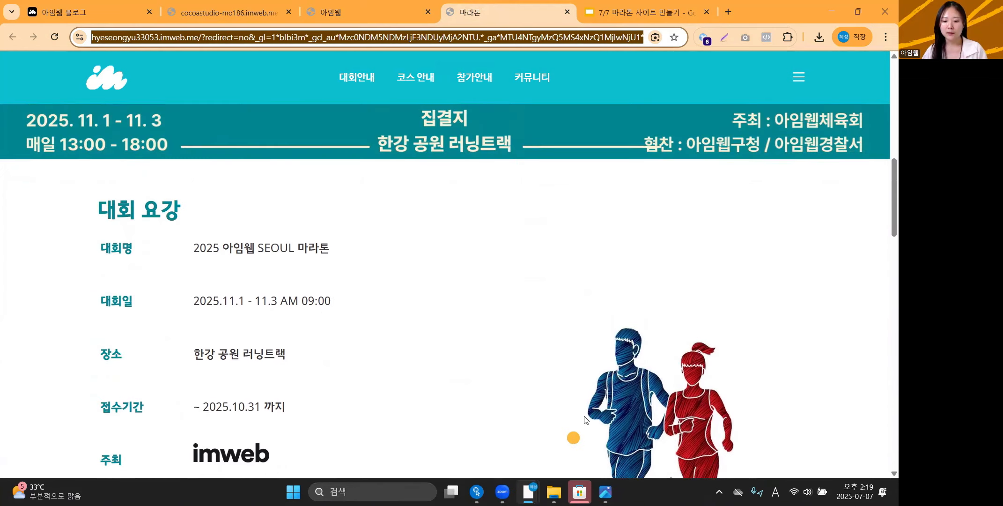
Step: Add an empty section below the main visual section and open its list of available widgets
click(260, 7)
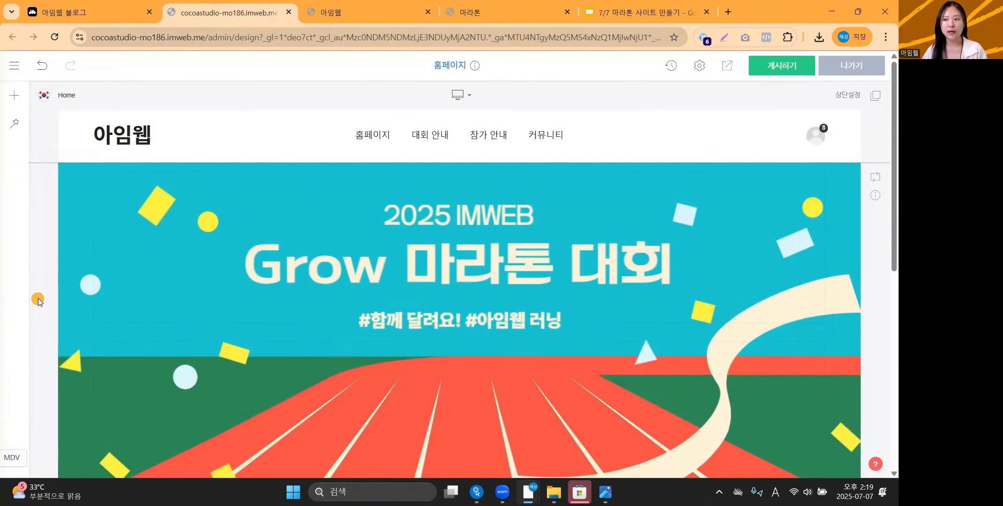
right_click(41, 237)
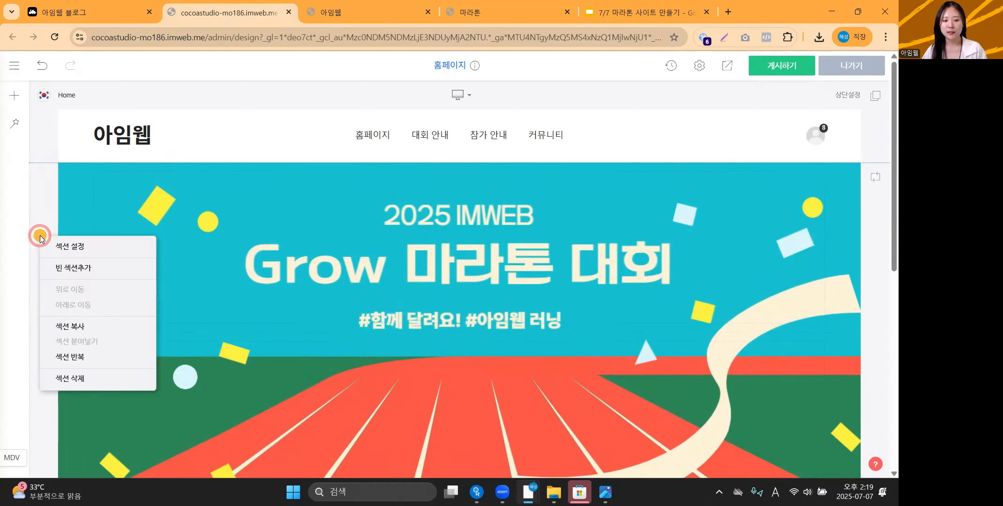
click(97, 269)
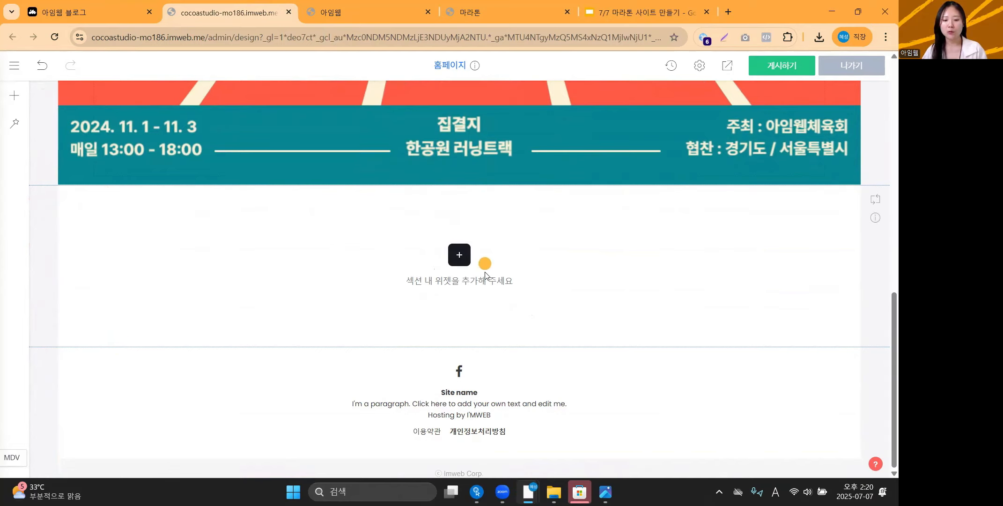
click(459, 256)
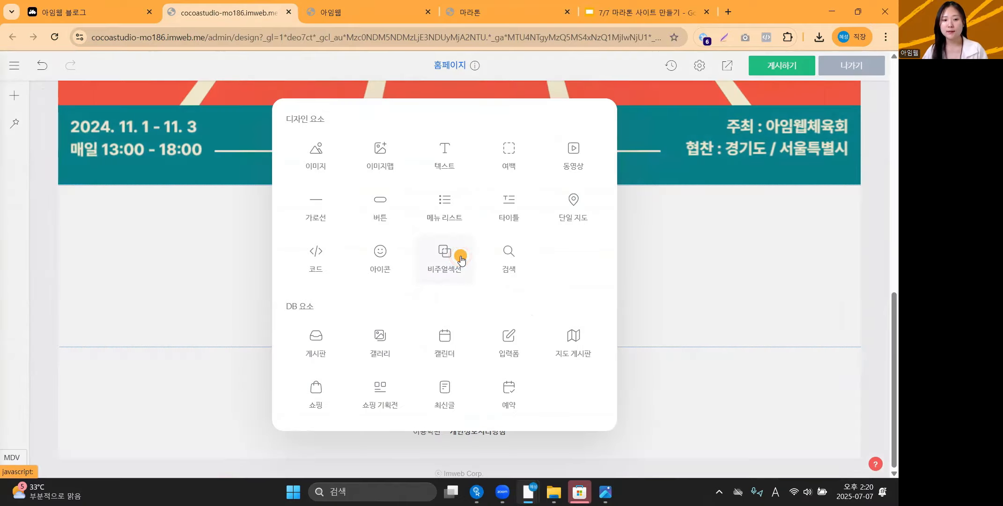
Step: Examine the layout of the 대회 요강 title and event details on the 마라톤 reference site
click(464, 9)
scroll(303, 307, down, 1)
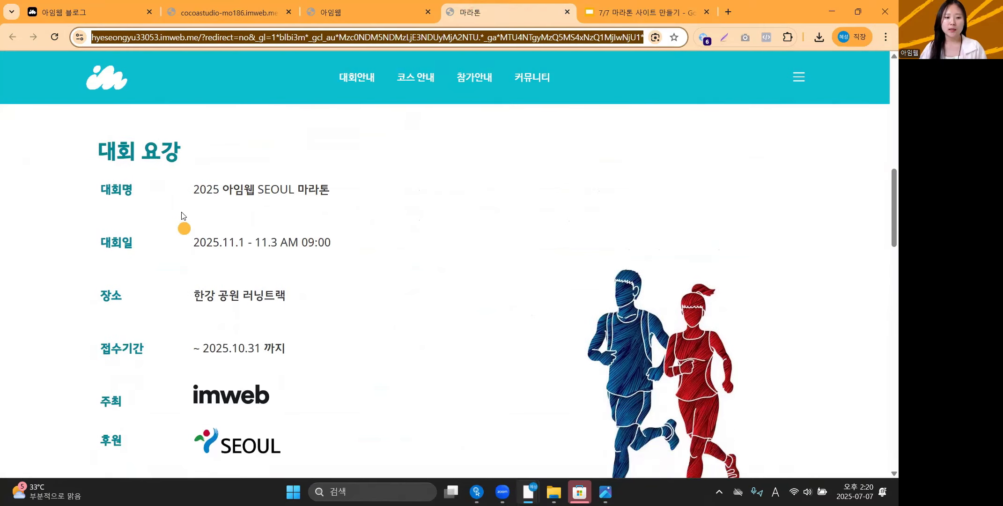
scroll(289, 270, down, 1)
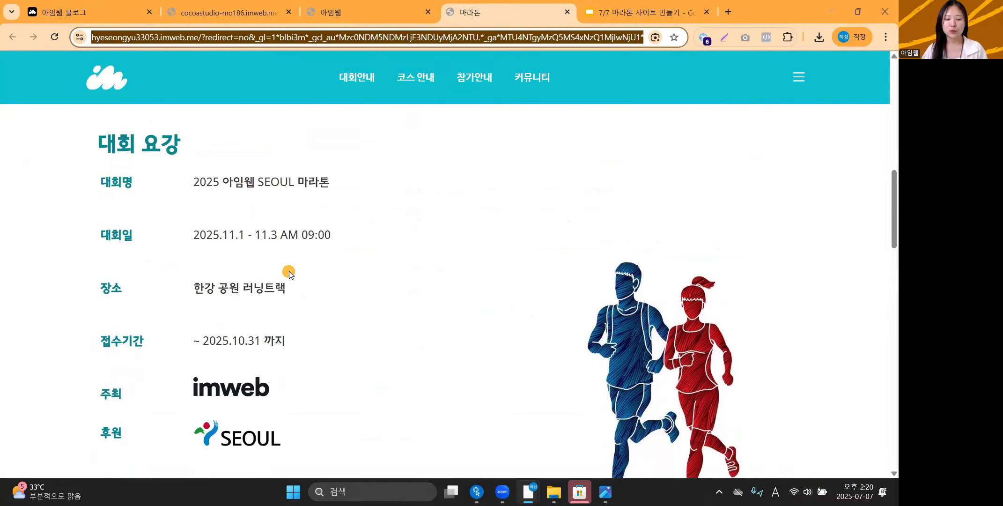
scroll(300, 282, up, 1)
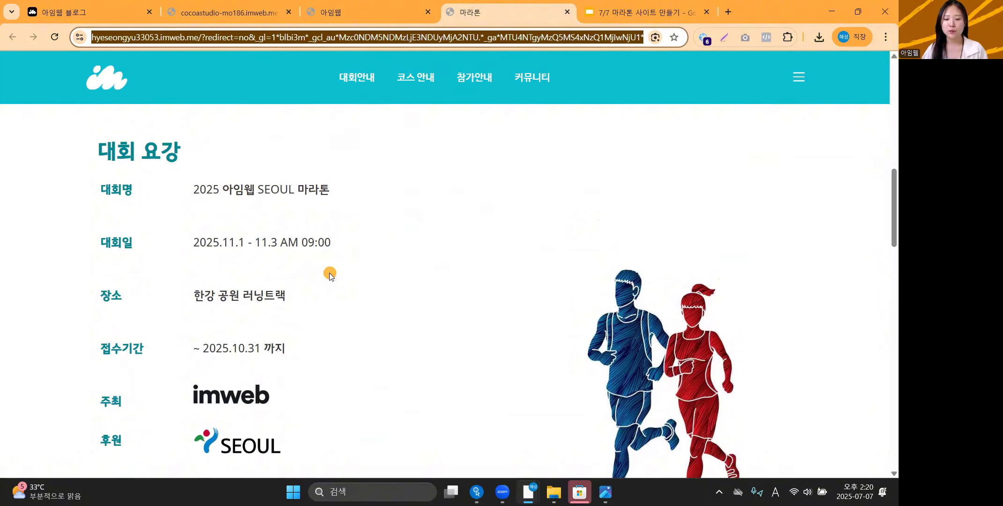
click(362, 5)
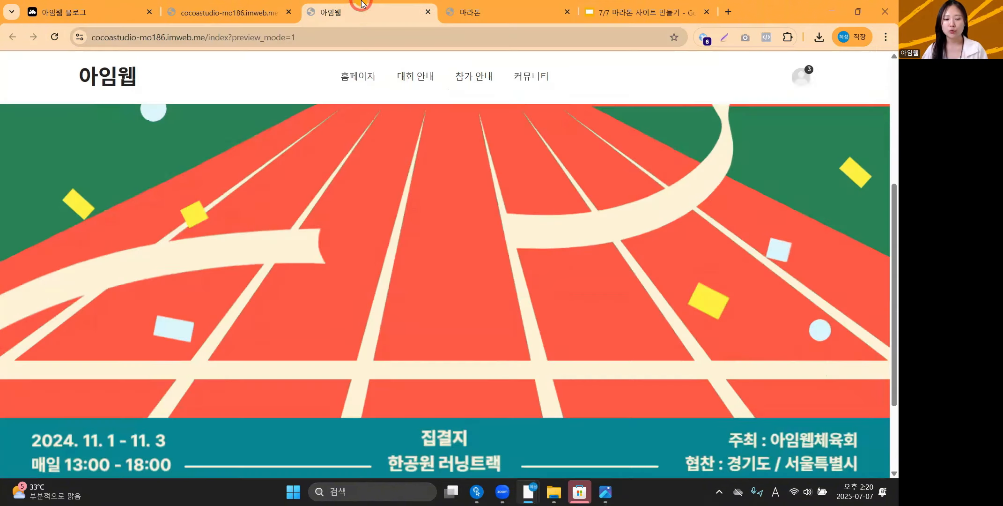
Step: Add a text widget to the new section and replace its placeholder text with 대회 요강
click(255, 7)
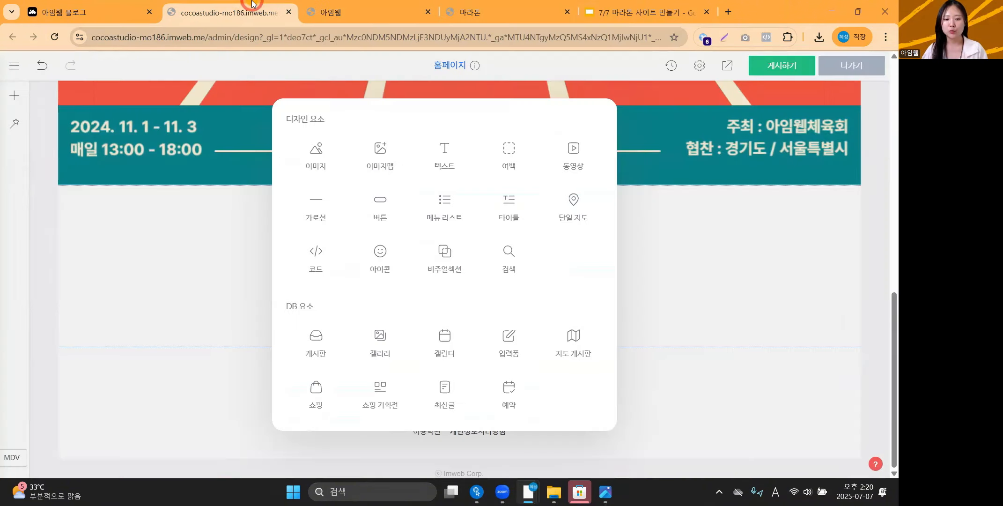
click(449, 157)
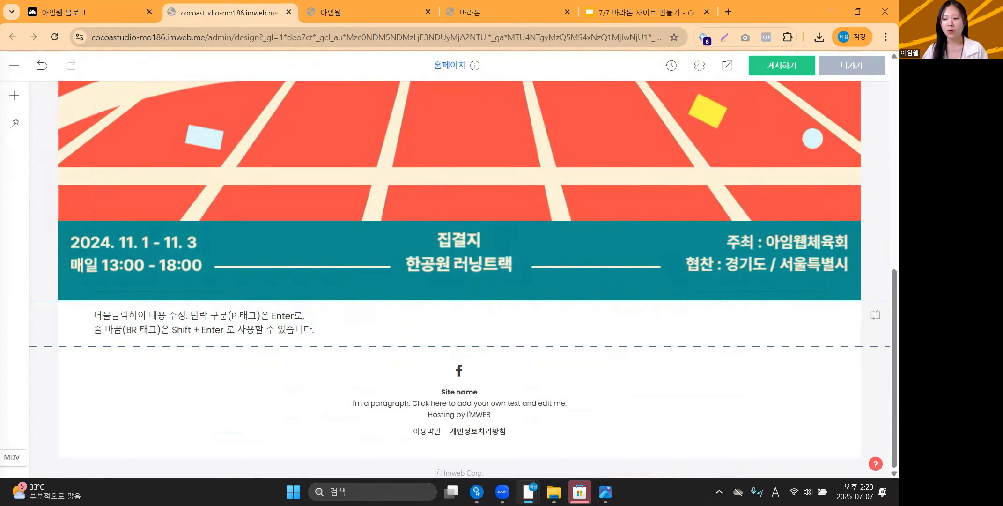
double_click(317, 331)
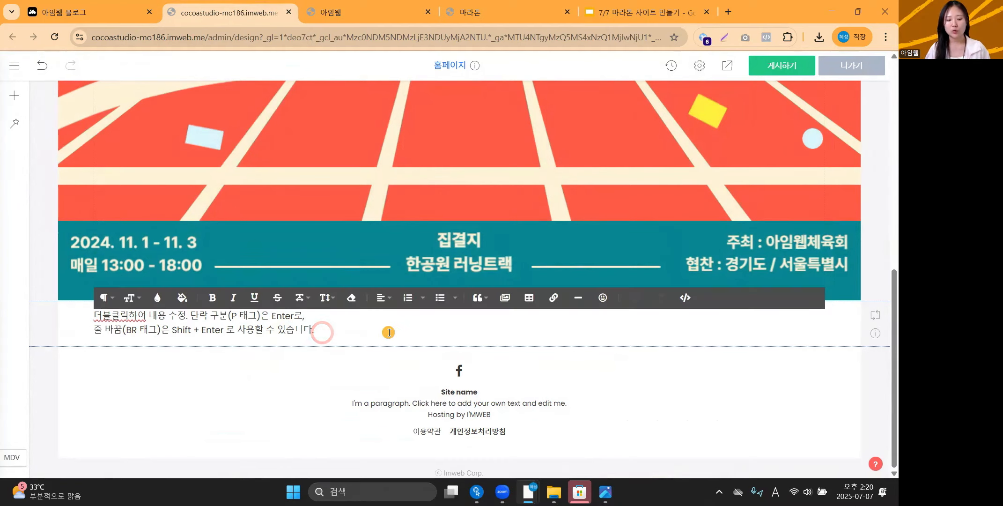
key(ctrl+a)
text(대호)
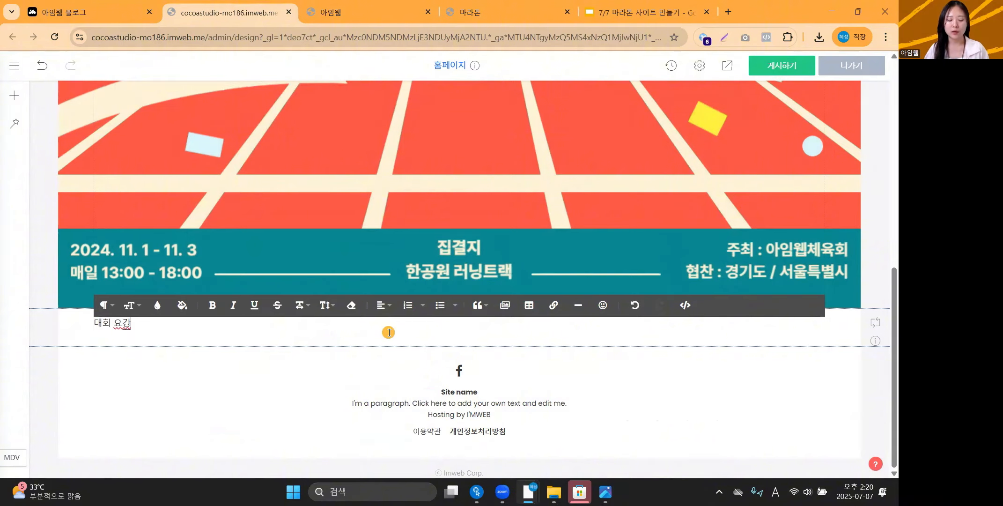
Step: Compare the 대회 요강 text with the reference title, set its font size to the option between 30 and 48, and make it bold
key(ctrl+a)
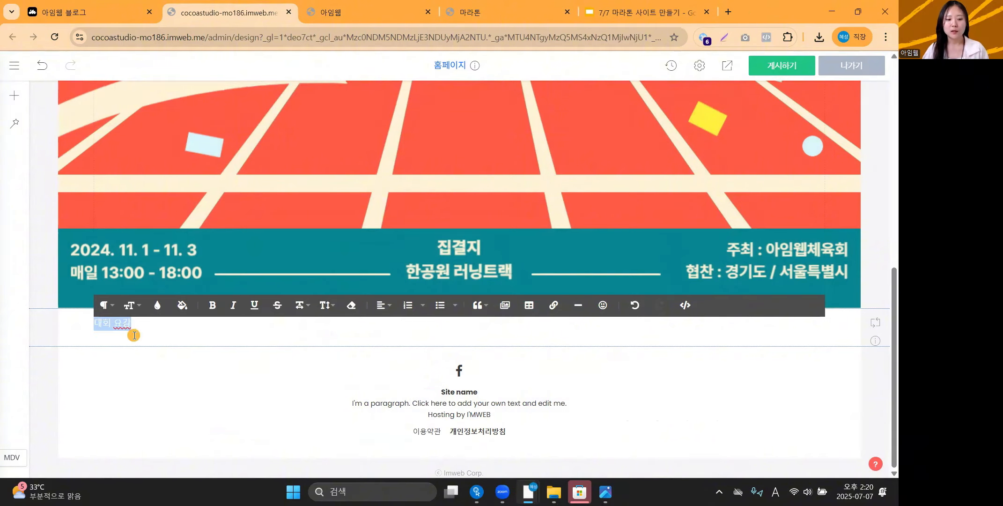
click(490, 10)
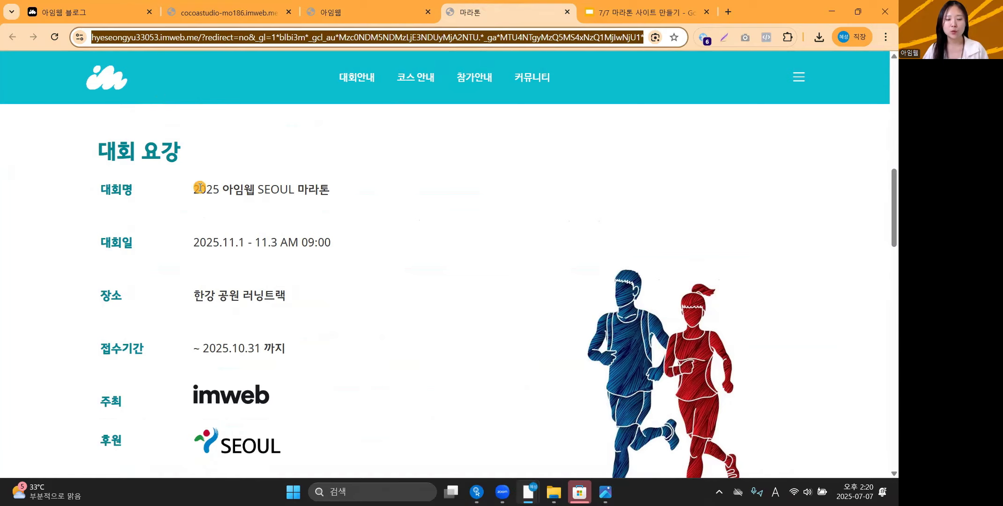
click(271, 5)
click(129, 305)
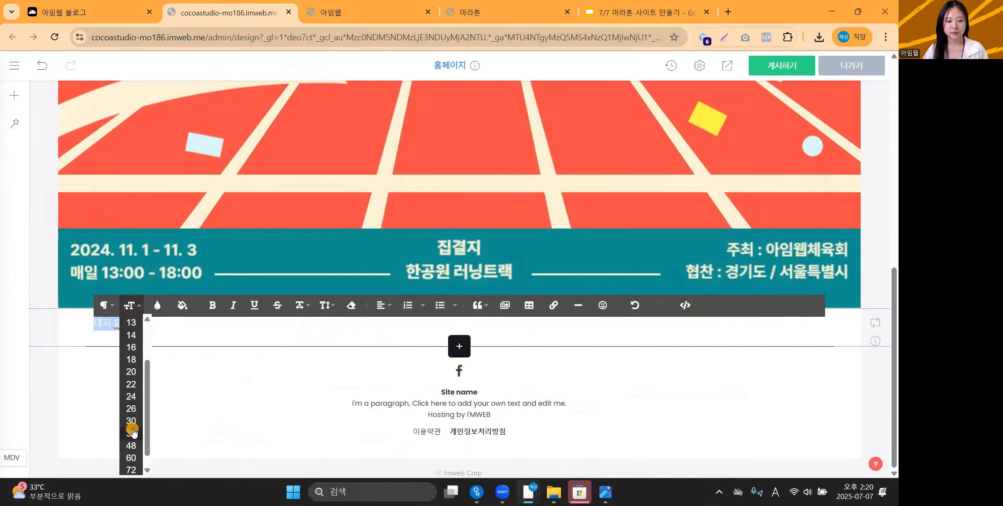
click(132, 428)
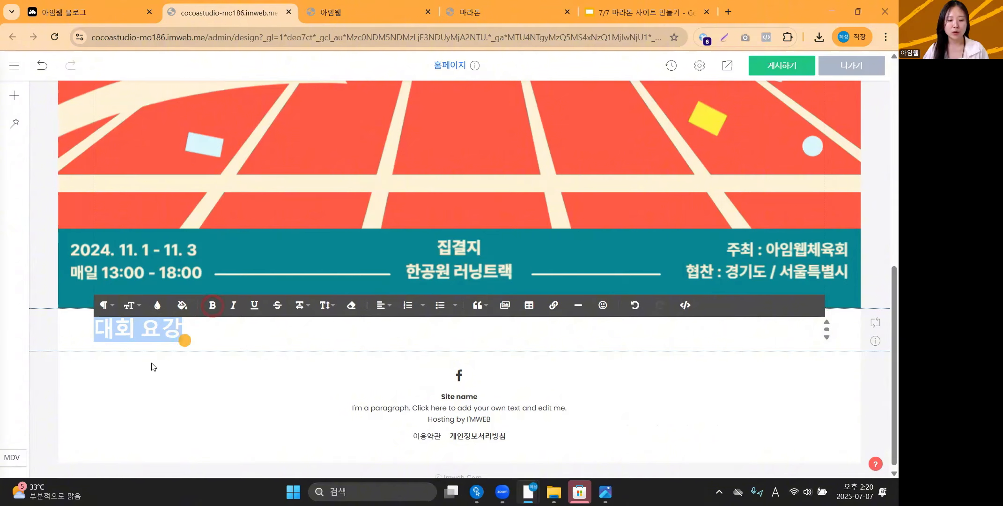
Step: Set the text color of the 대회 요강 title to #018792 and finish editing the text
click(159, 307)
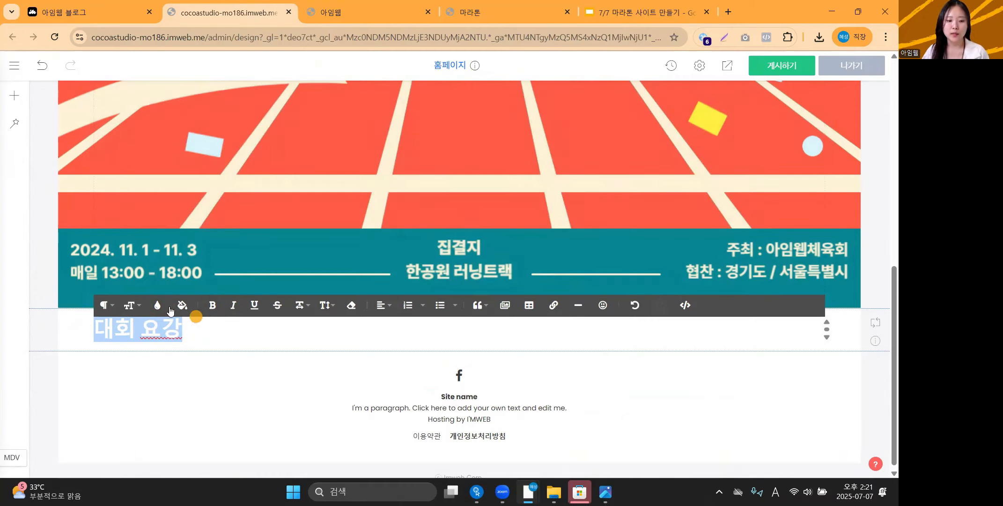
click(159, 307)
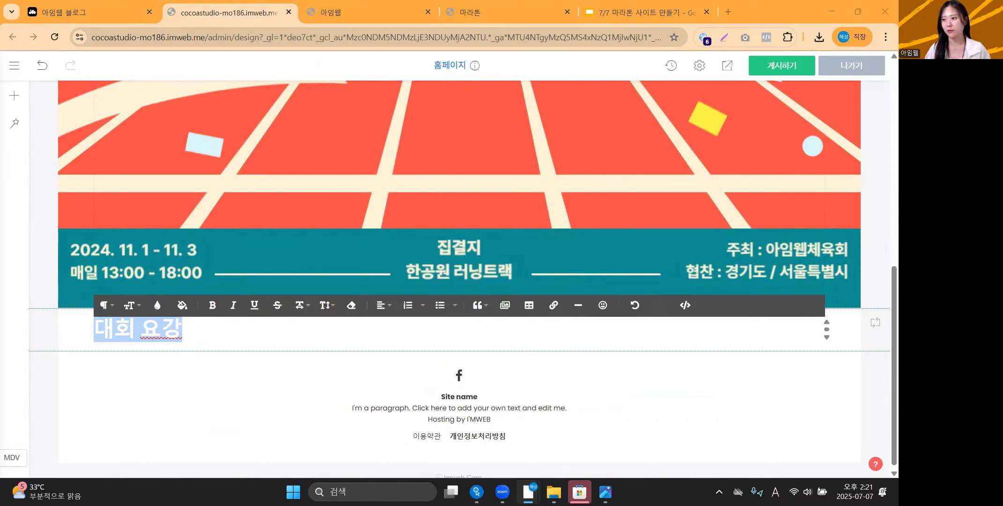
click(160, 307)
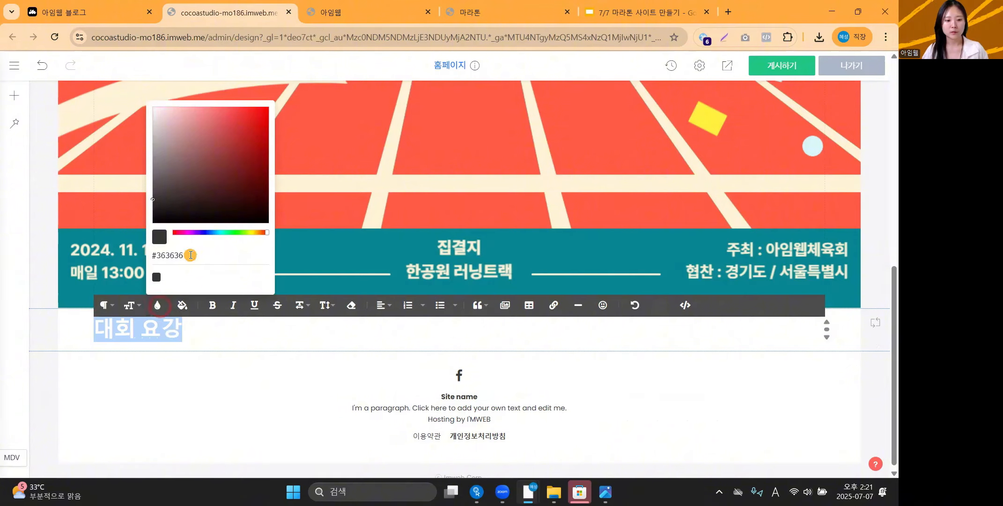
click(190, 256)
text(#018792)
click(229, 259)
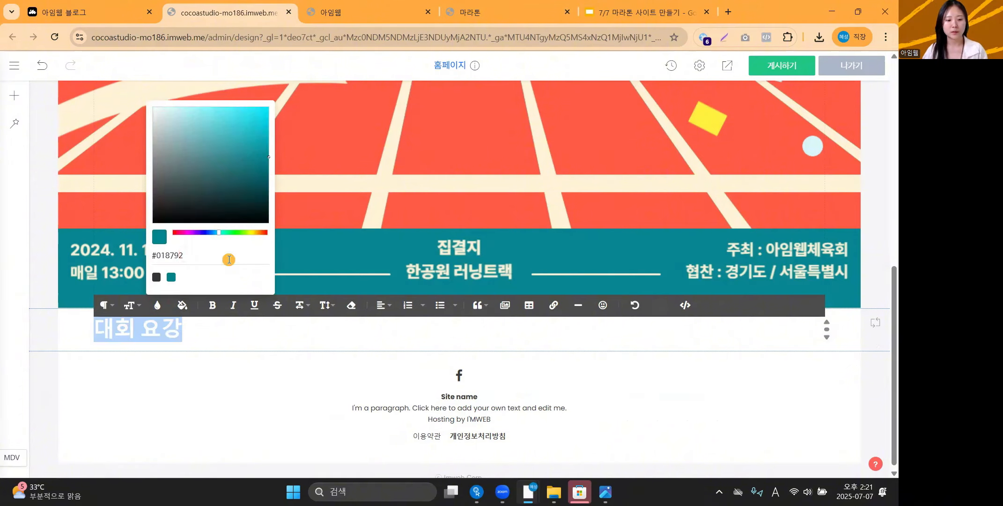
click(87, 336)
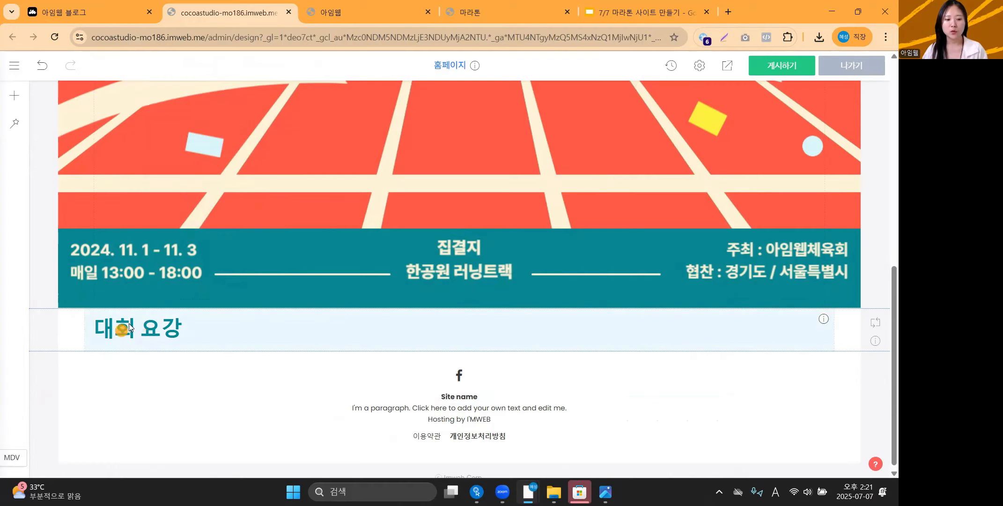
Step: Insert a table with 6 rows and 2 columns on a new line below the 대회 요강 title and place the cursor in its first cell
click(206, 334)
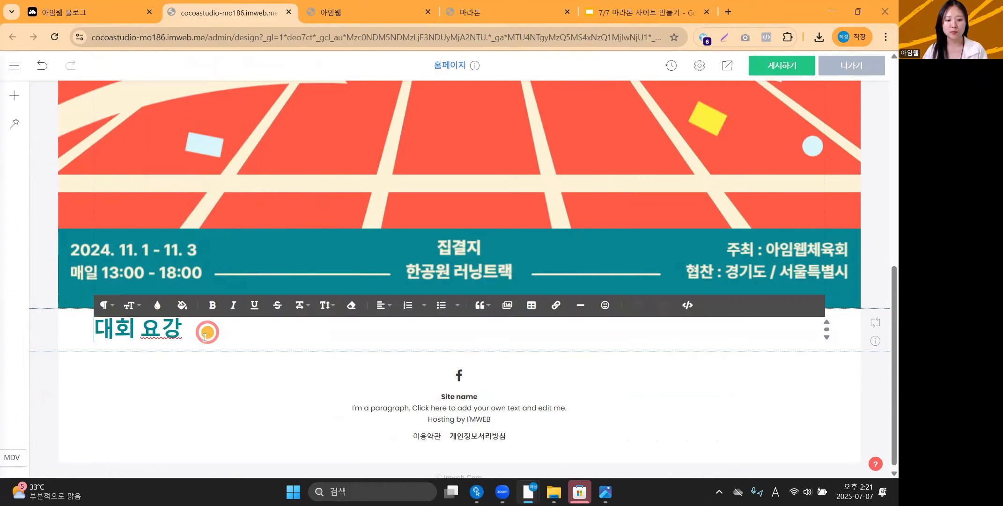
click(184, 333)
key(Return)
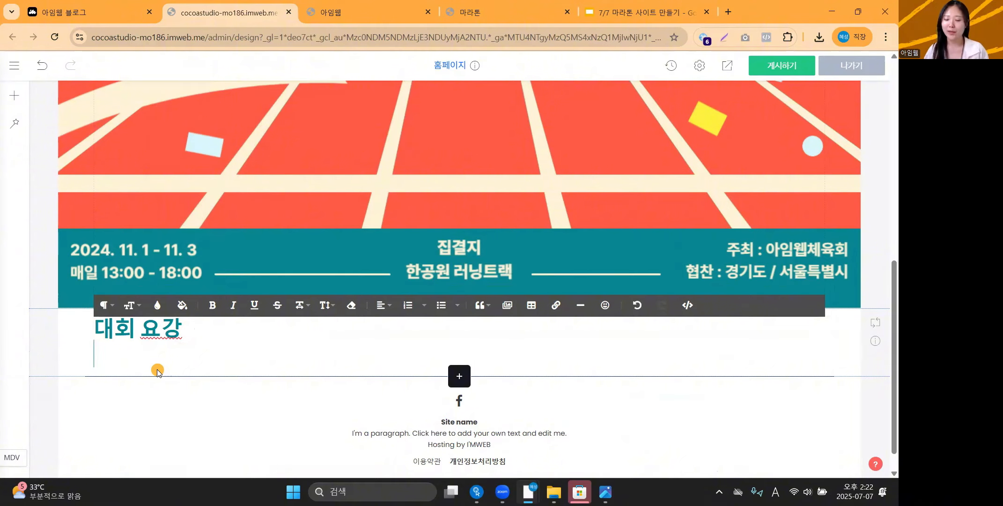
scroll(157, 370, down, 1)
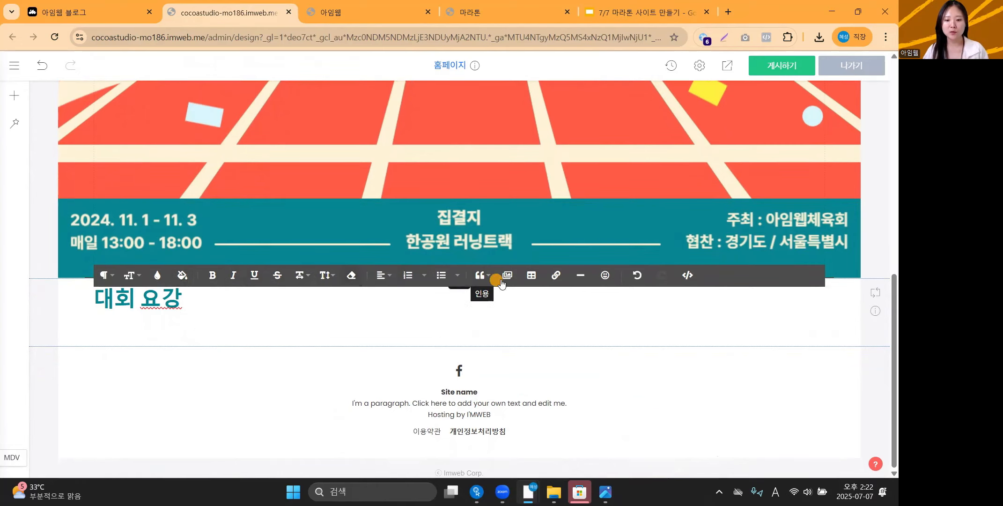
click(534, 277)
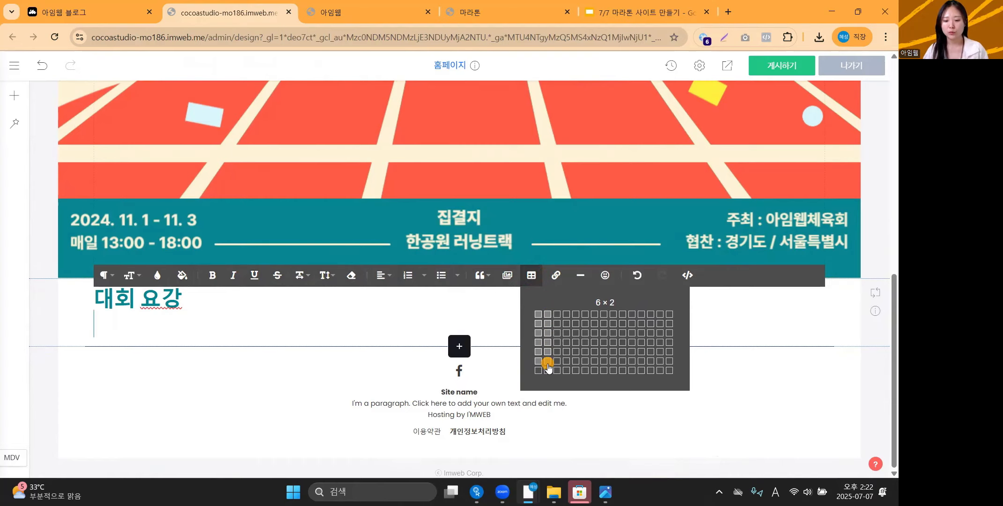
click(548, 363)
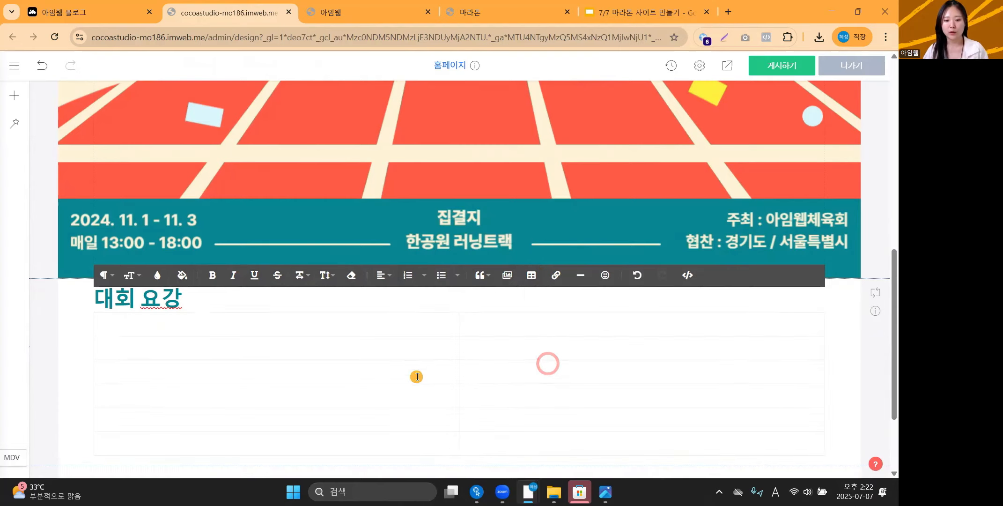
scroll(414, 376, down, 1)
click(477, 269)
click(430, 269)
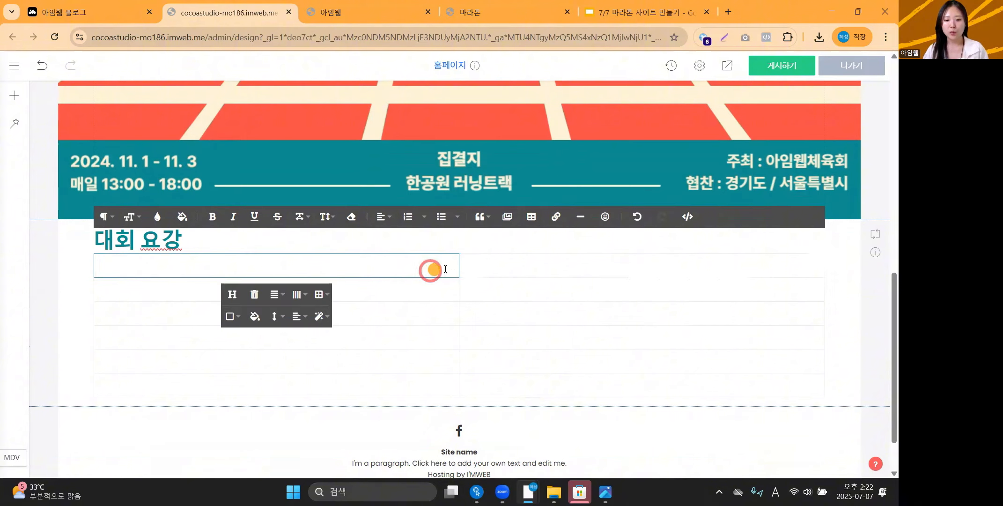
click(493, 268)
scroll(511, 330, down, 1)
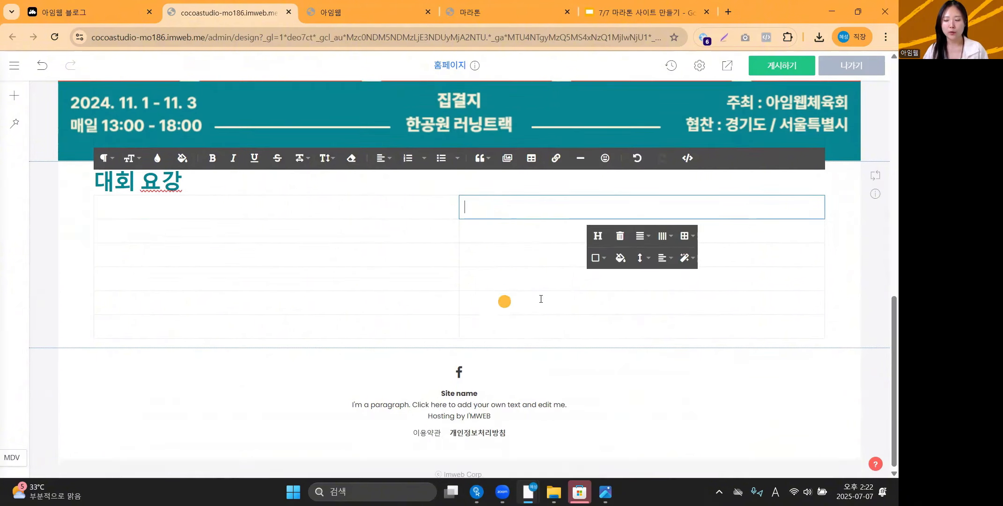
click(336, 204)
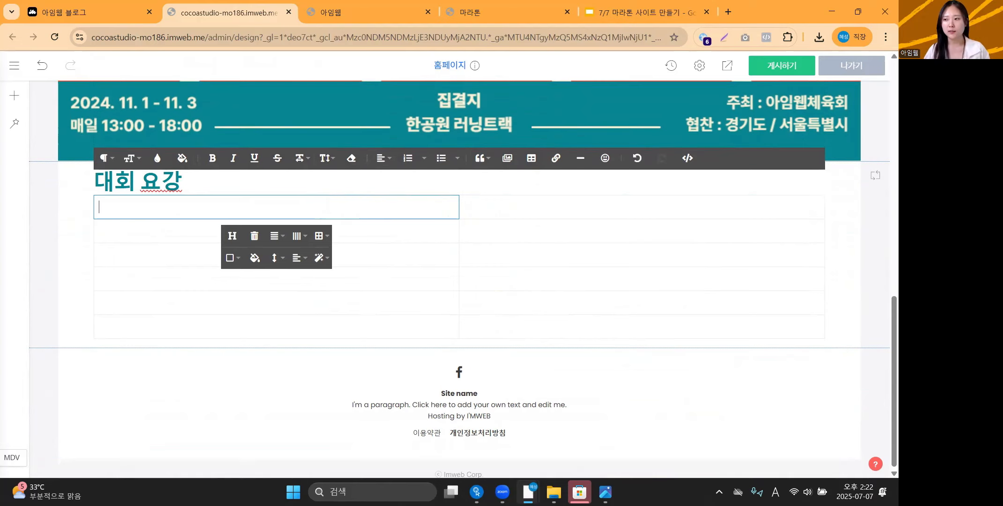
Step: Check the event detail labels and their order in the 대회 요강 section of the 마라톤 reference site
click(338, 9)
scroll(282, 244, down, 2)
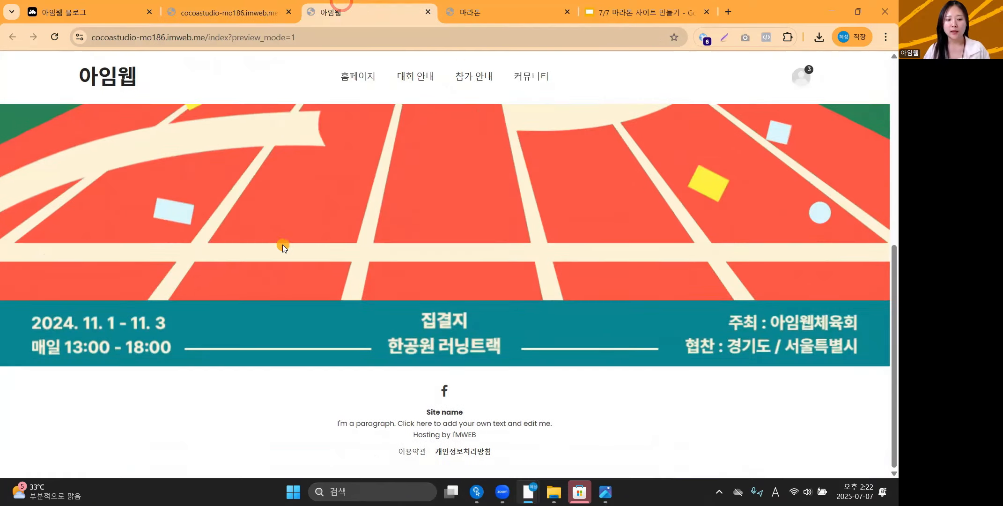
scroll(284, 243, up, 2)
click(506, 10)
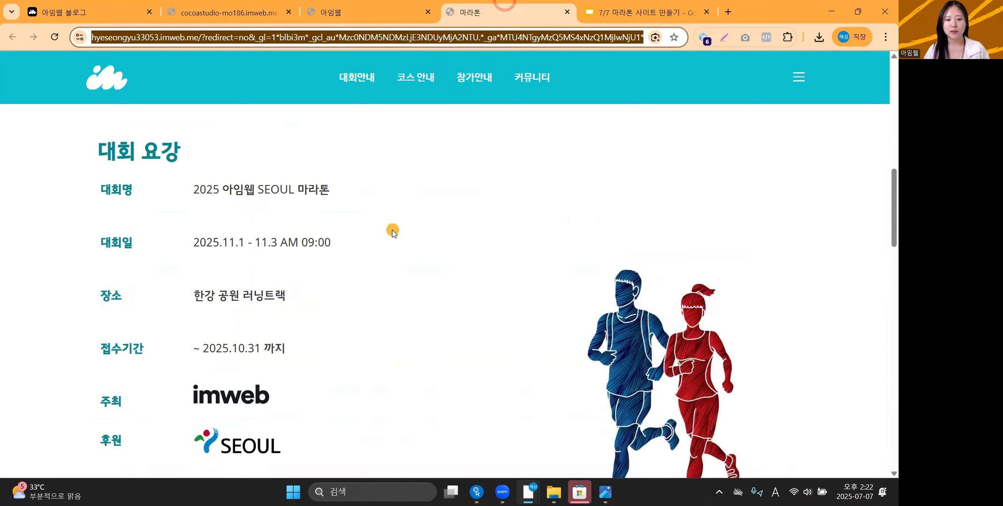
scroll(393, 232, down, 1)
scroll(387, 237, up, 1)
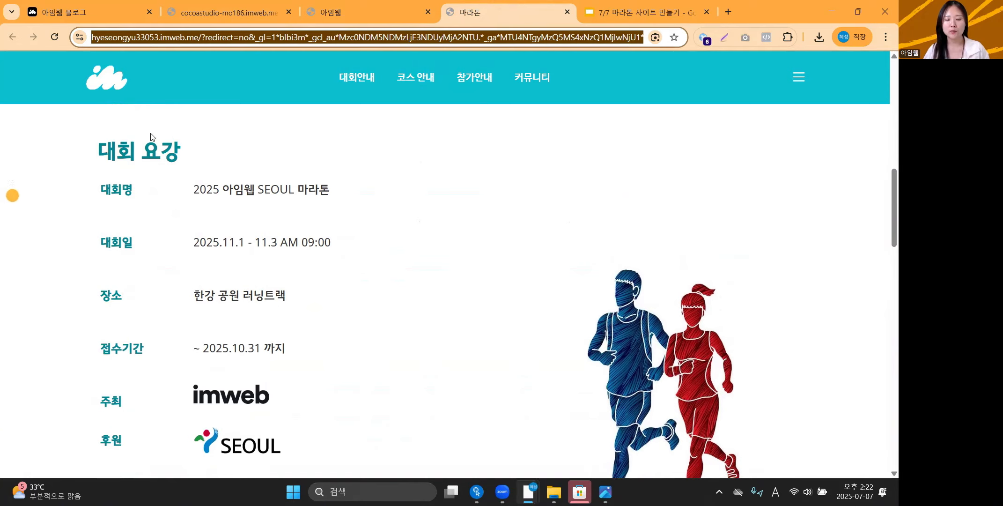
Step: Return to the design editor and enter the labels 대회명, 대회일 and 장소 in the first three rows of the table's first column
click(248, 4)
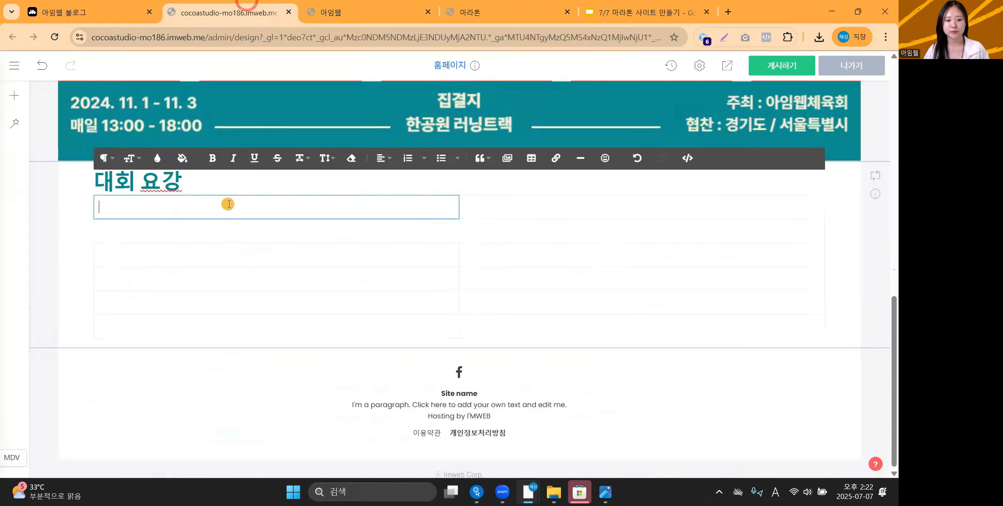
text(G)
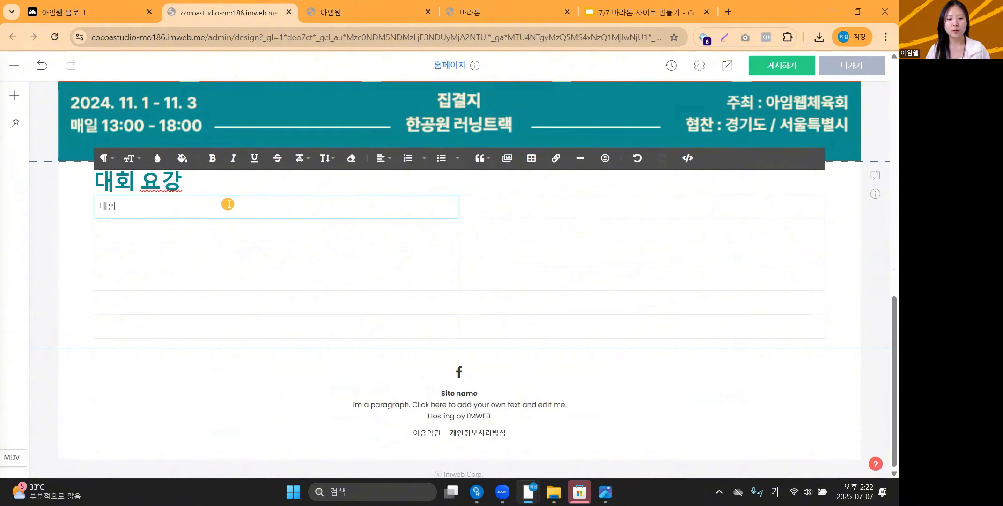
click(188, 234)
text(대)
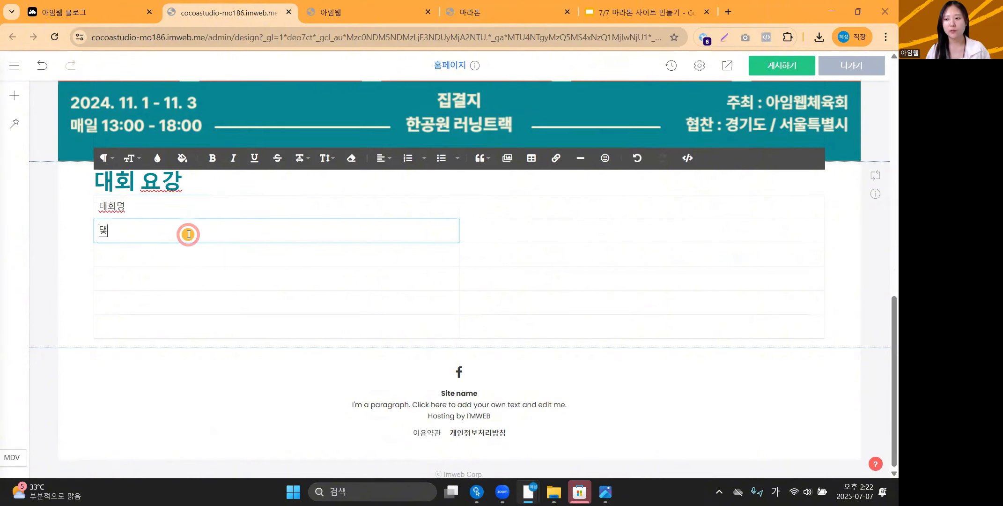
text(회일)
click(188, 248)
text(ㅈ)
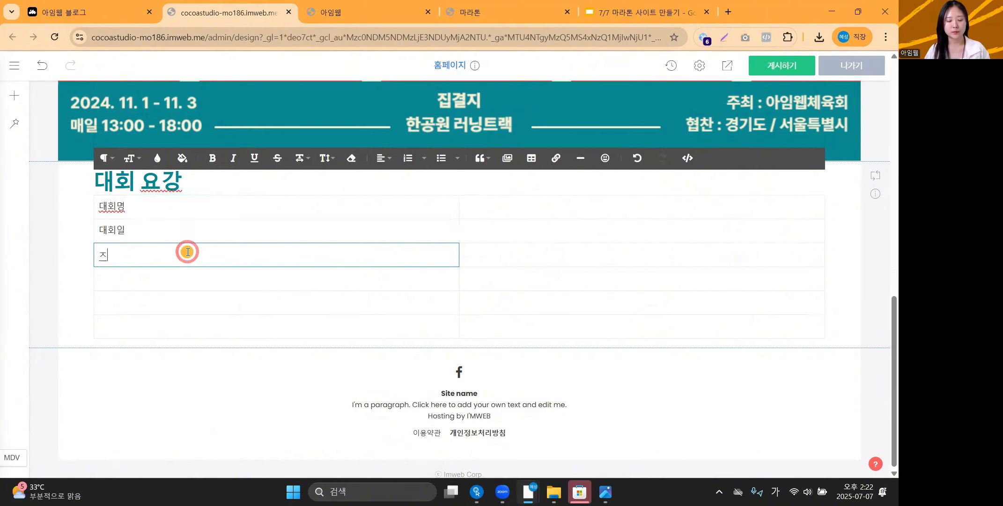
text(소)
Step: Enter the labels 접수기간, 주최 and 문의 in the last three rows of the table's first column
click(169, 279)
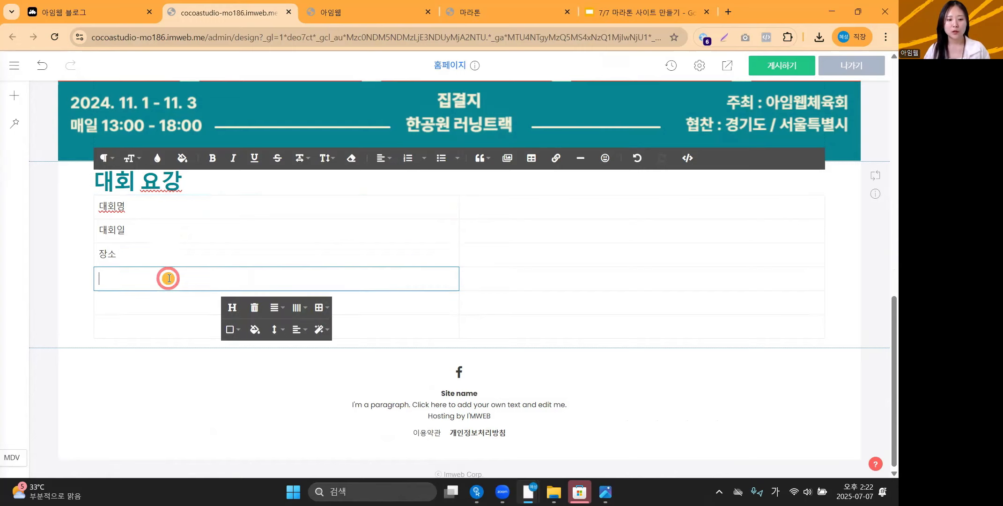
text(접수기간)
click(136, 292)
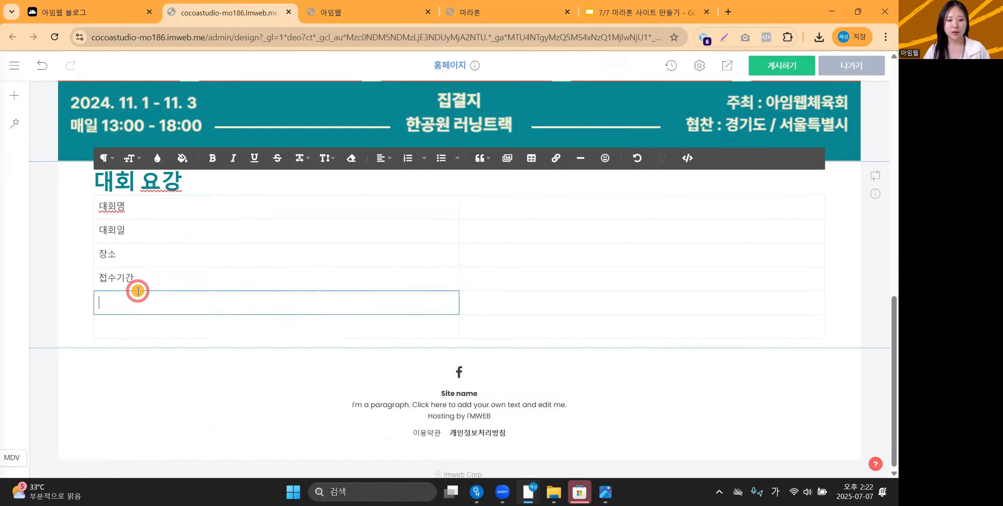
text(ㅈ)
text(최)
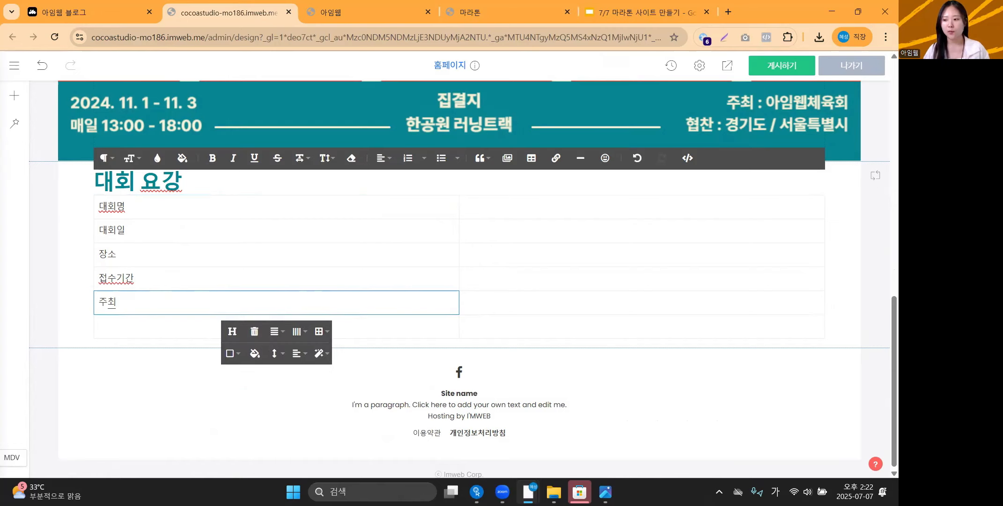
click(169, 333)
text(ㅁ문의)
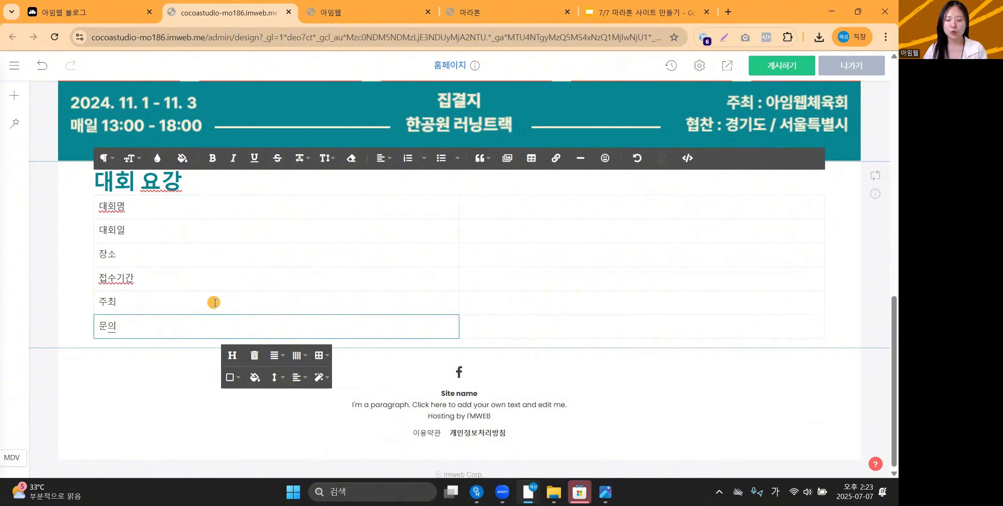
Step: Narrow the table's label column to about one seventh of the table's width
click(503, 213)
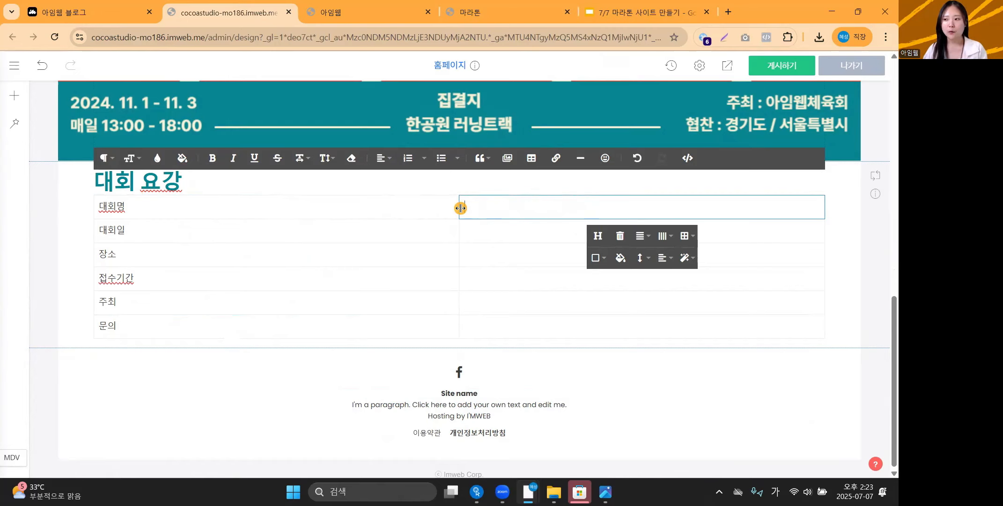
click(446, 207)
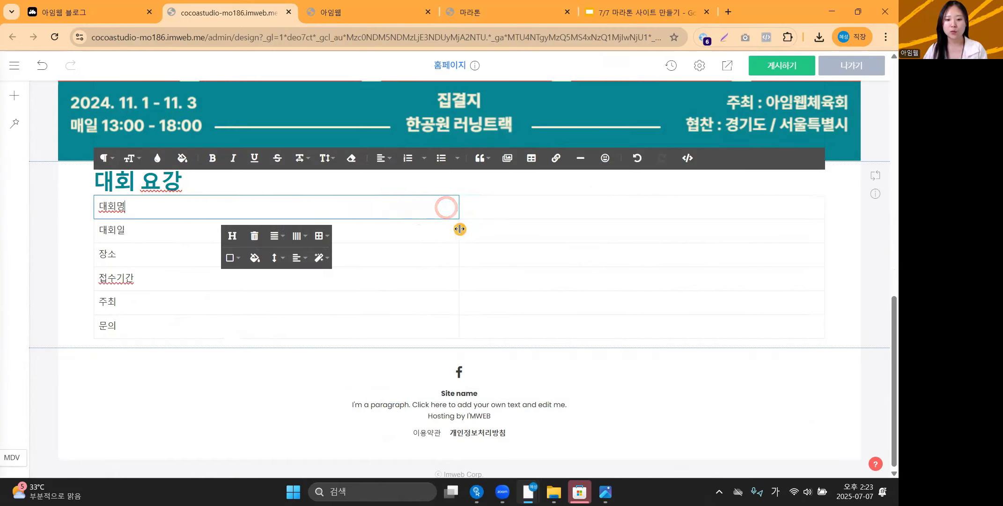
drag(459, 229, 199, 248)
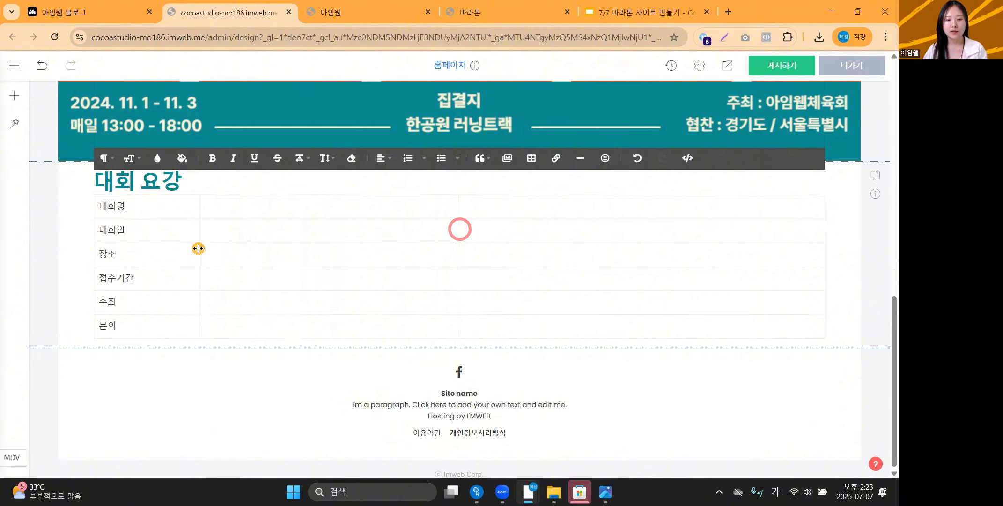
Step: Enter 2025 아임웹 SEOUL 마라톤 as the event name in the cell beside 대회명
click(319, 205)
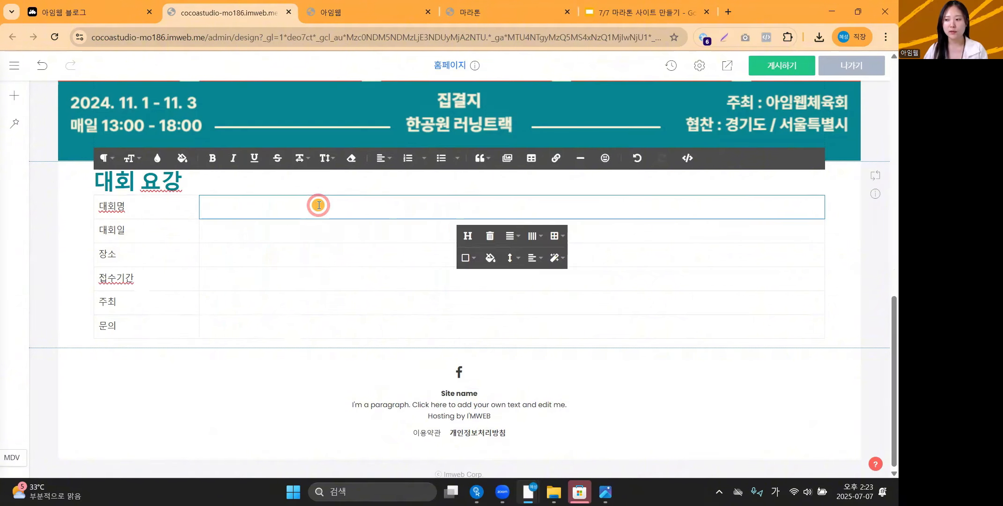
text(2025)
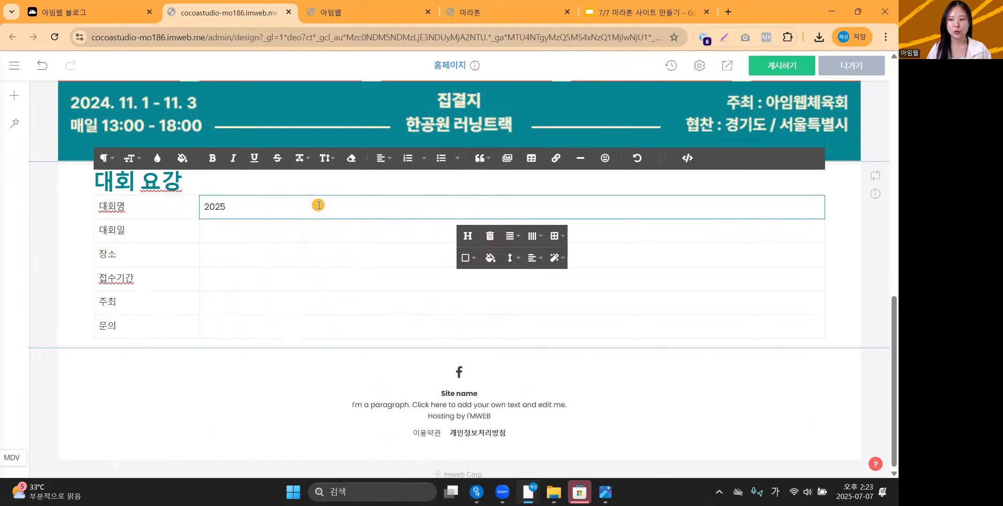
text( ㅇ)
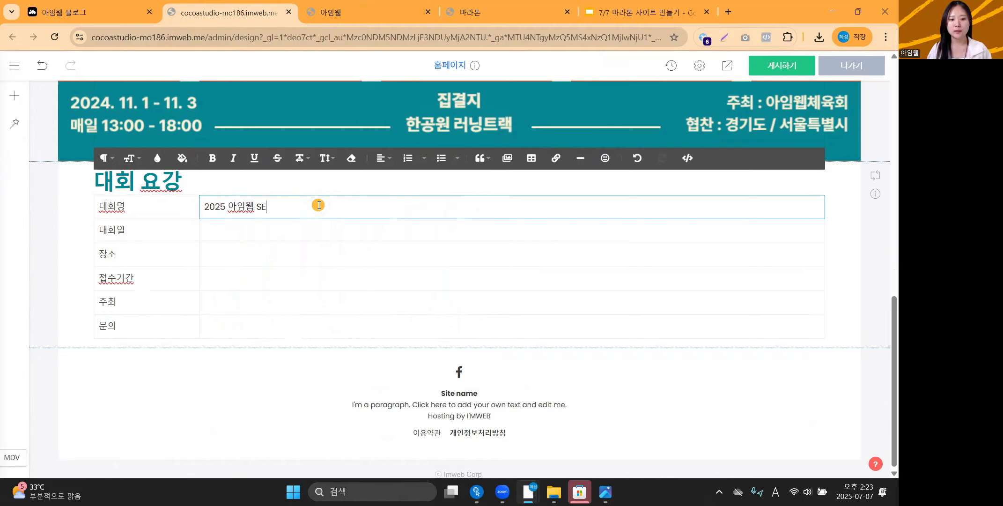
text(임웹 SEOUL)
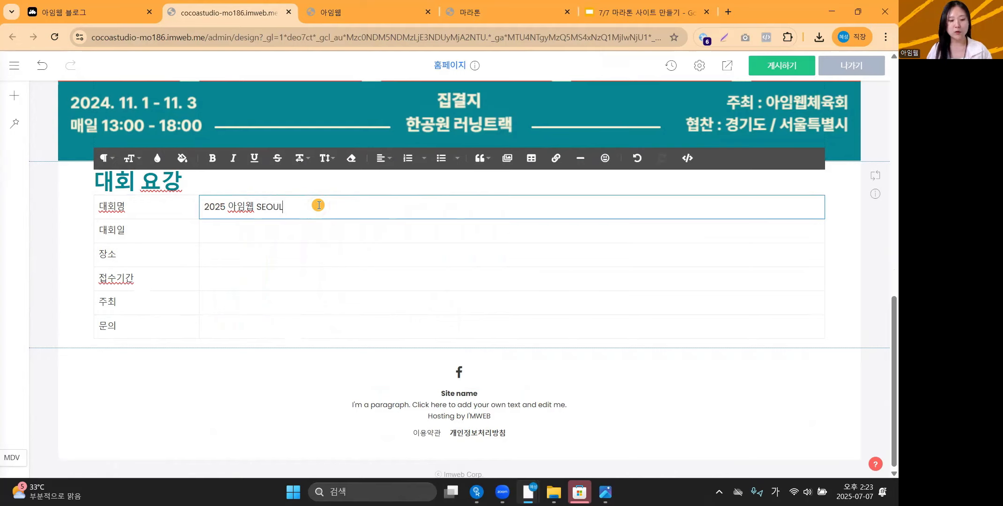
text( 마라토)
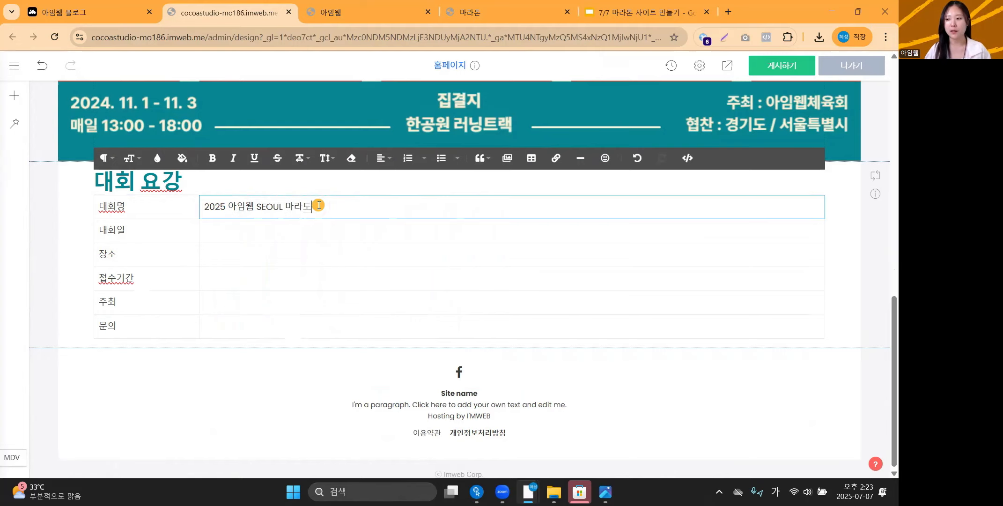
text(ㄴ)
Step: Enter 2025.11.1 - 11.3 AM 09:00 in the cell beside 대회일, without a trailing line break
click(291, 226)
key(alt+Tab)
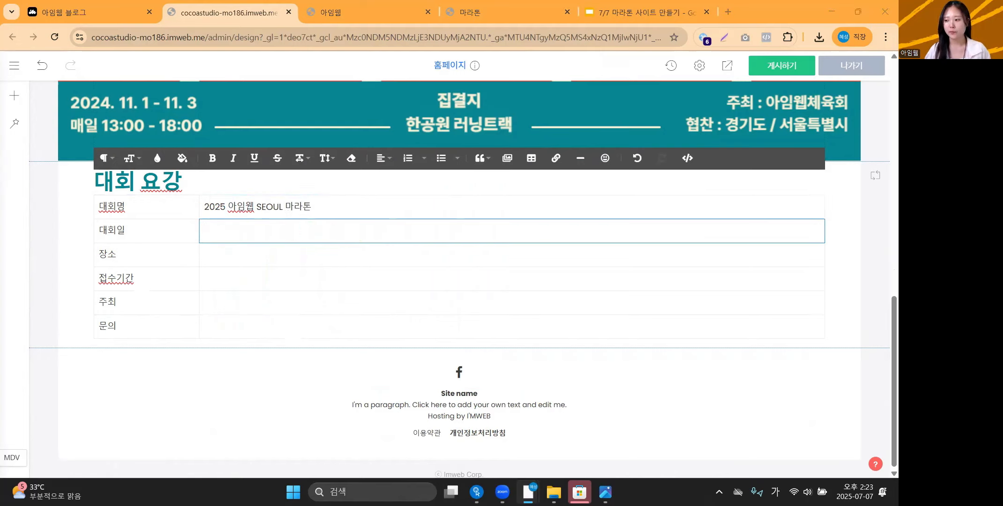
click(239, 233)
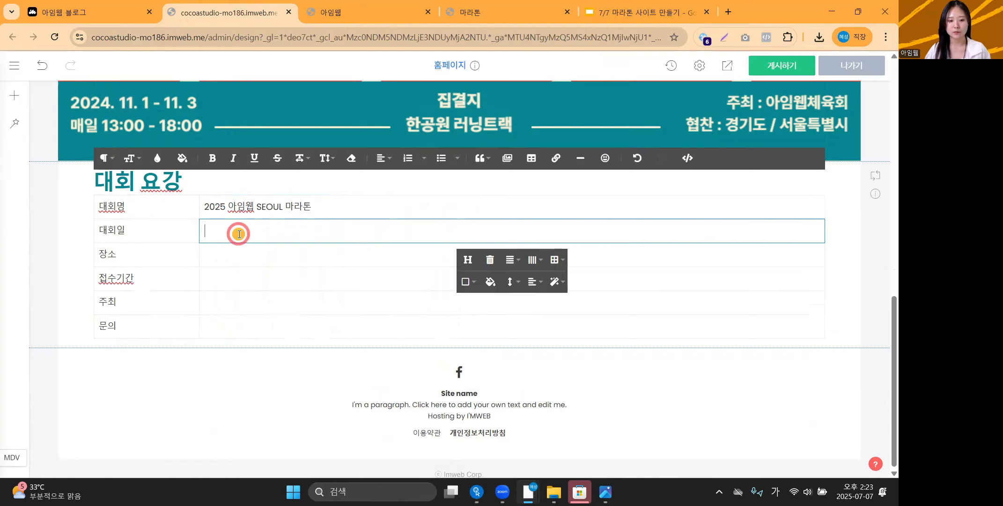
text(2025.11.1 - 11.3 AM 09:00)
key(BackSpace)
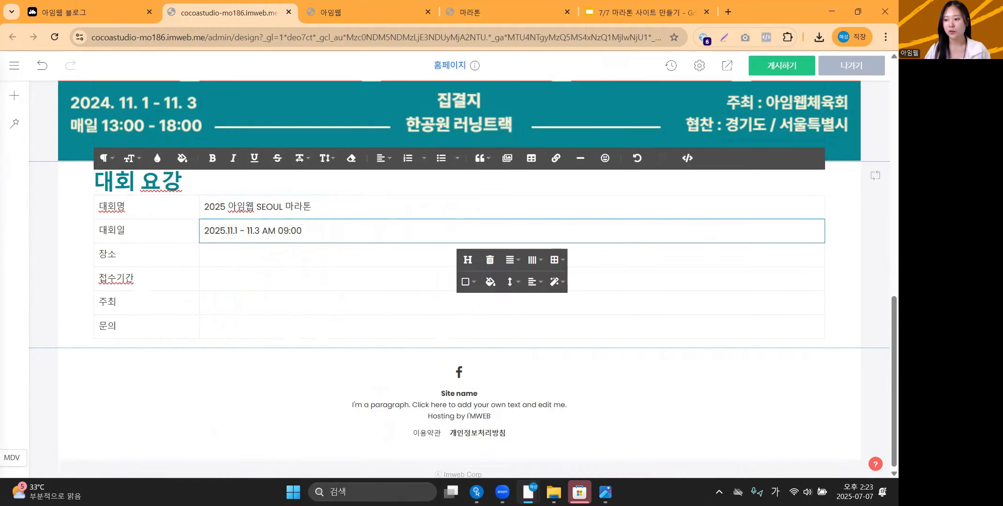
Step: Enter 한강 공원 러닝트랙 in the cell beside 장소 and remove the extra line below it
key(alt+Tab)
click(236, 255)
text(한강 공원 러닝트랙)
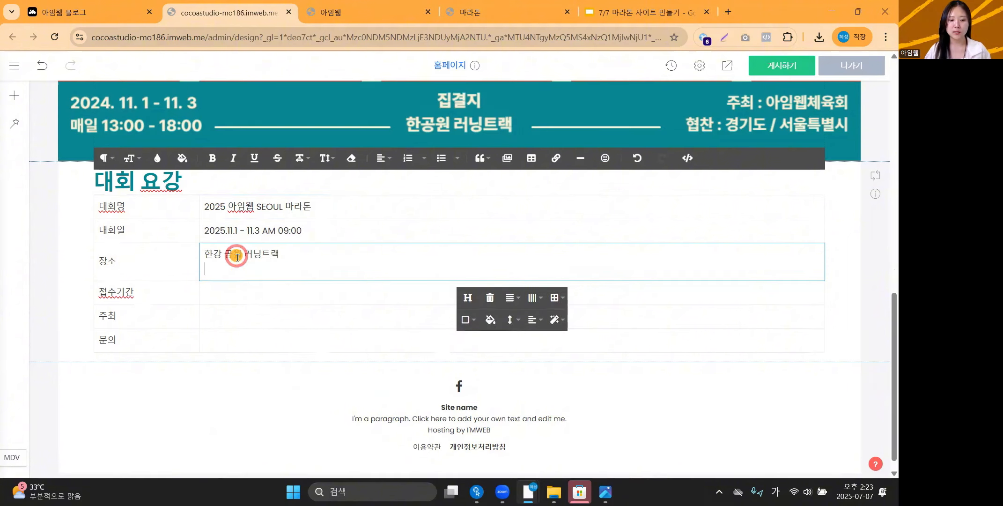
key(BackSpace)
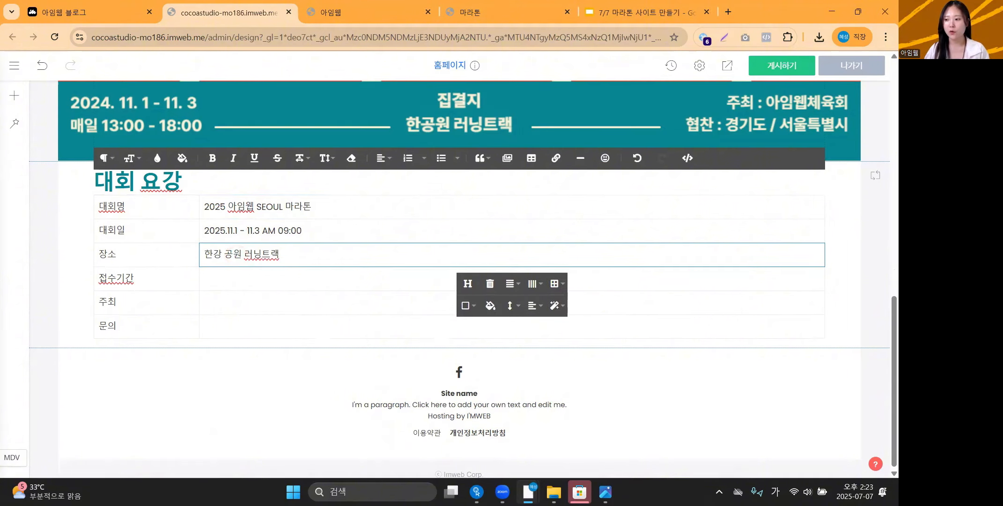
Step: Make the 대회명 label in the table bold and colour it teal #018792
click(132, 208)
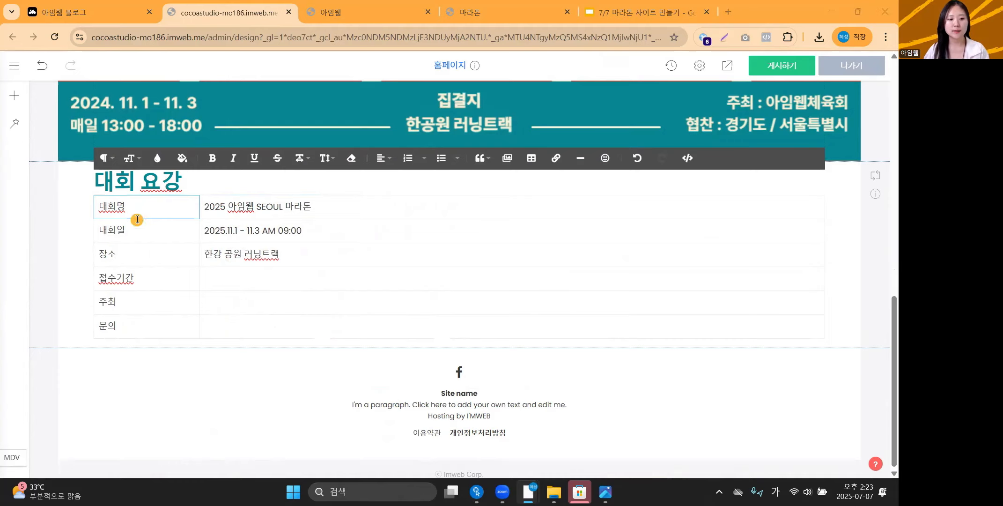
drag(120, 207, 126, 306)
click(157, 206)
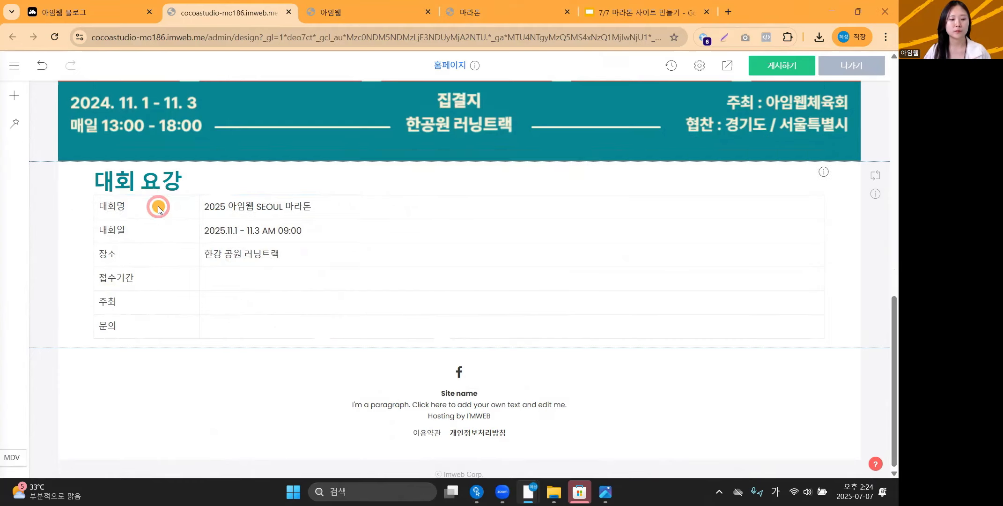
click(133, 206)
double_click(145, 207)
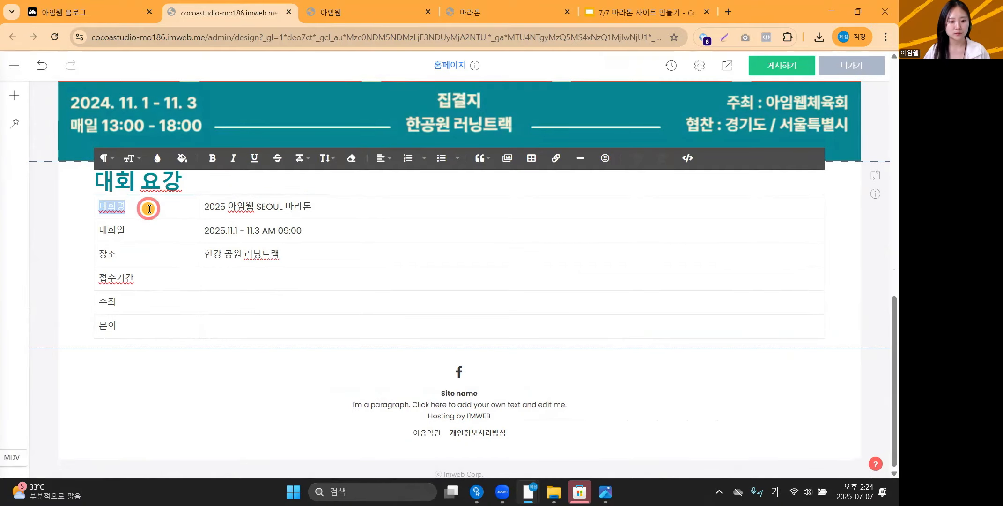
click(112, 207)
drag(134, 210, 96, 210)
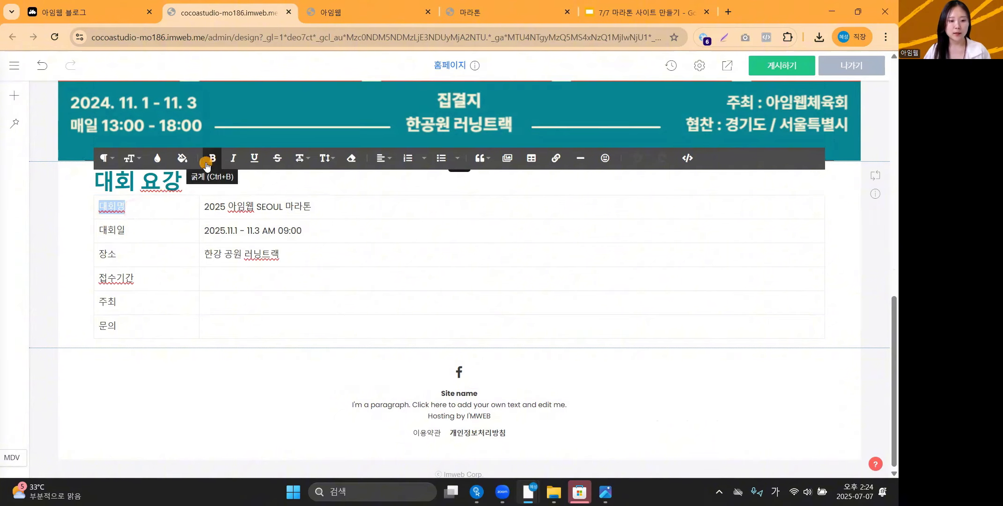
click(157, 158)
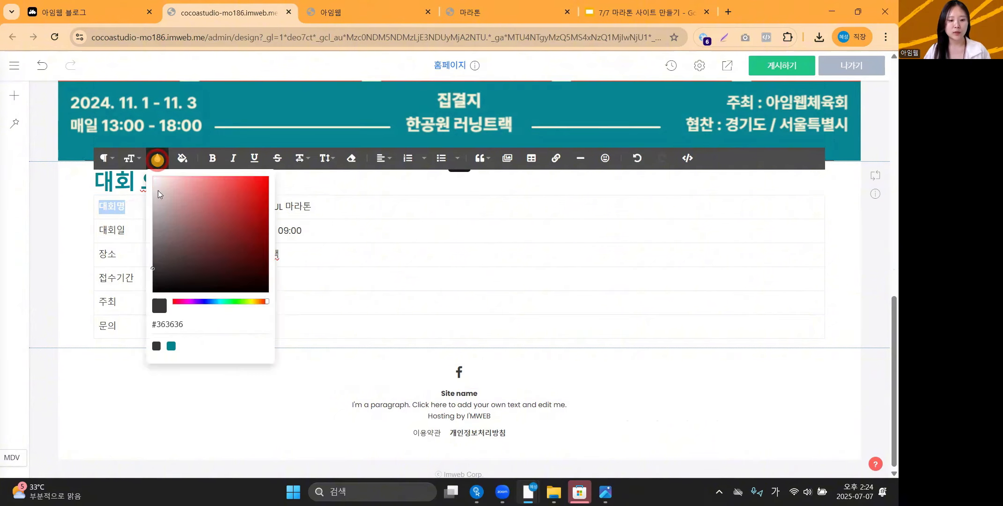
click(172, 345)
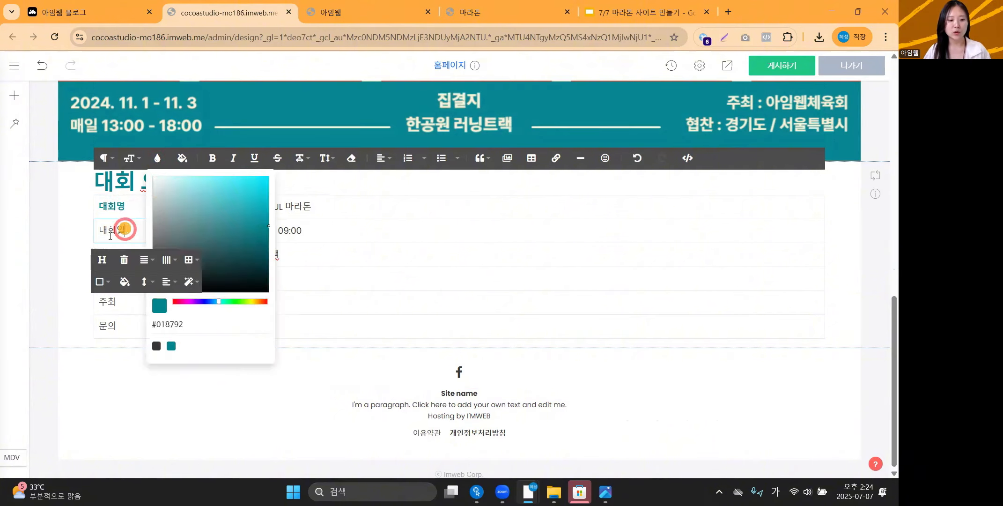
click(71, 253)
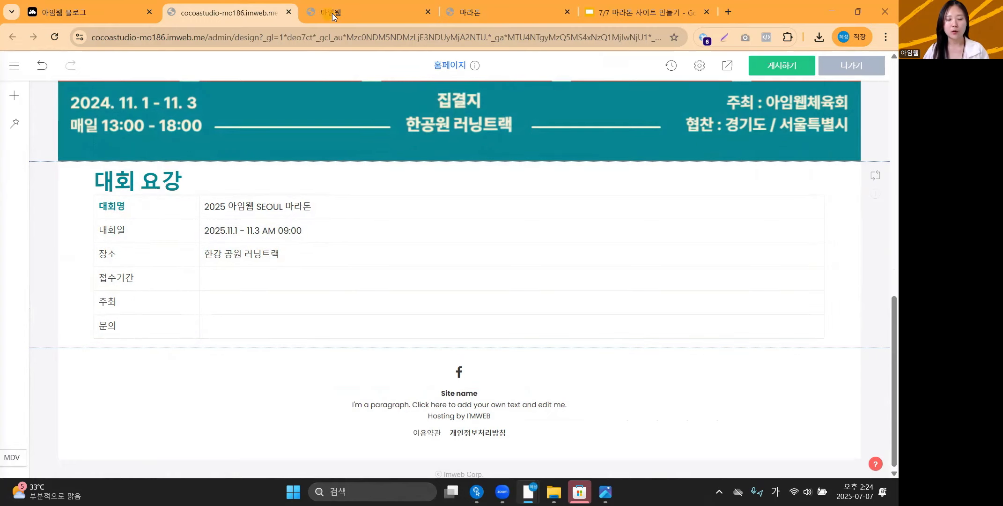
Step: Check the 대회 요강 layout on the sample 마라톤 site, placing its tab beside the design editor's, and return to the editor
click(332, 13)
click(501, 13)
drag(501, 14, 362, 13)
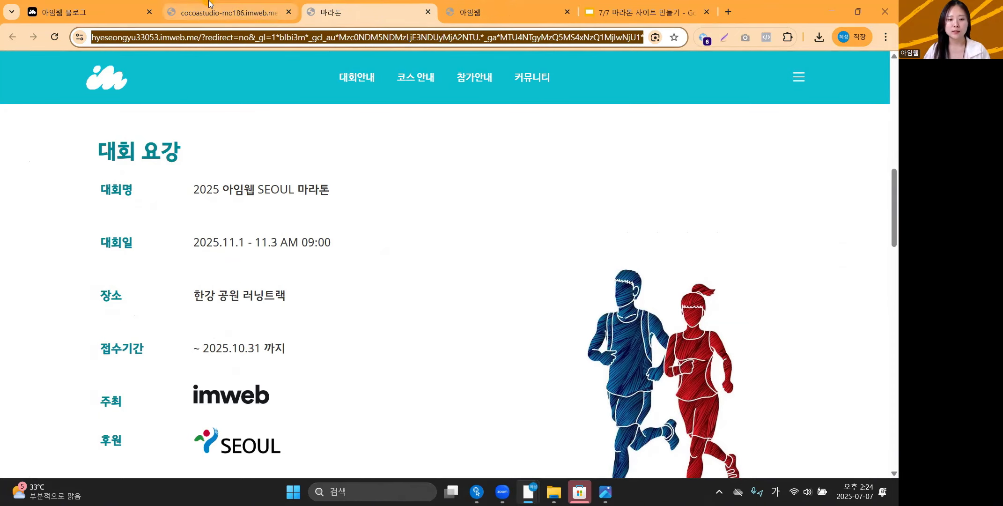
click(230, 12)
Step: Add a blank line below the 대회일 and 장소 values and one in the empty 접수기간 cell to heighten the rows
click(345, 230)
click(326, 233)
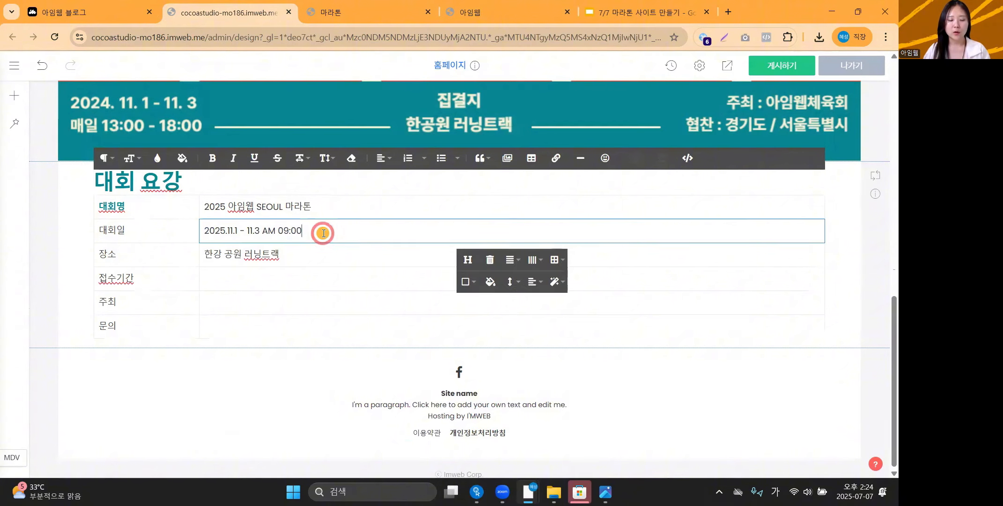
key(Return)
click(308, 271)
key(Return)
click(270, 305)
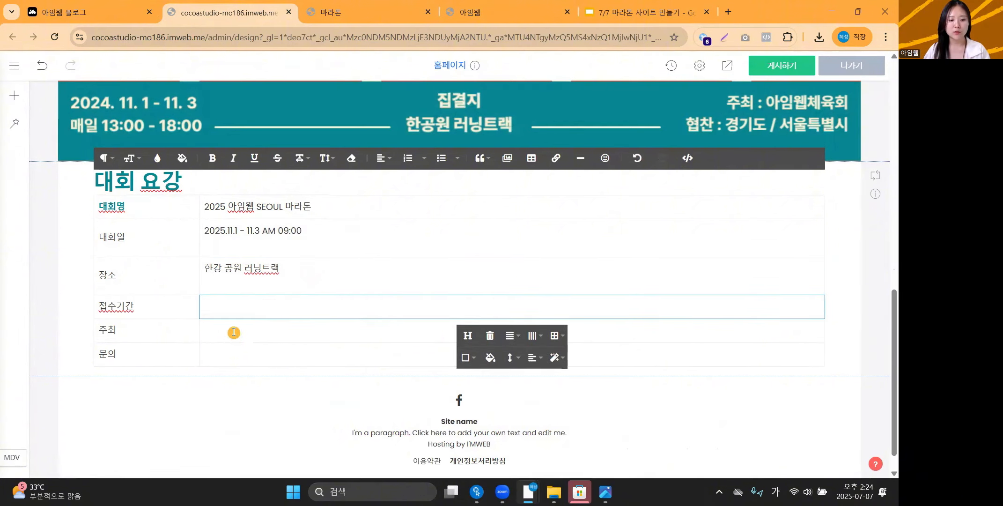
key(Return)
Step: Add a blank line above the 장소 and 대회일 values so the text sits midway in each row
click(206, 271)
key(Return)
click(205, 232)
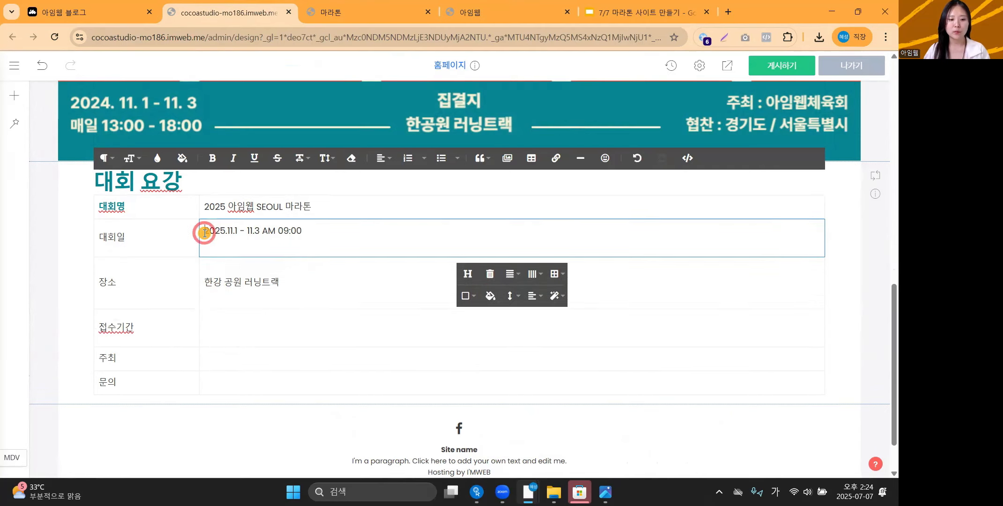
key(Return)
drag(205, 232, 204, 208)
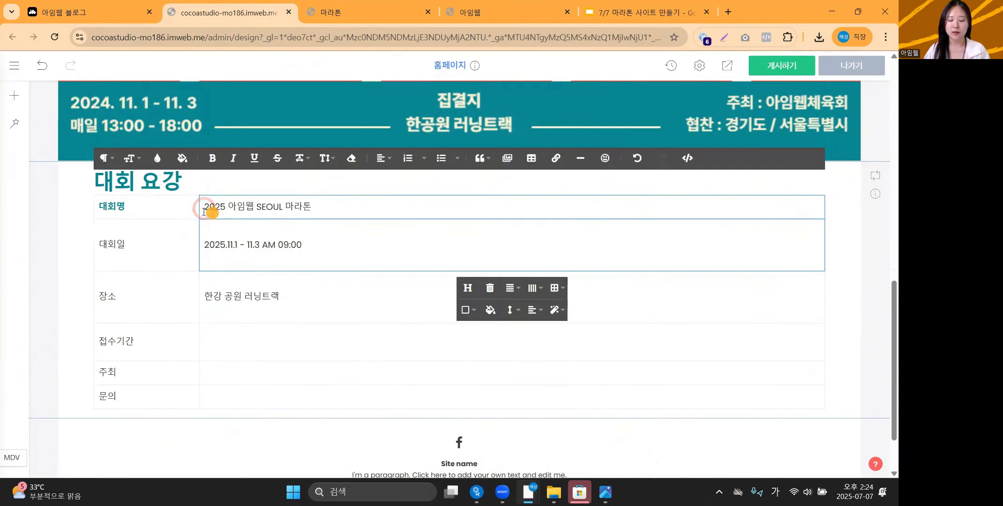
click(219, 339)
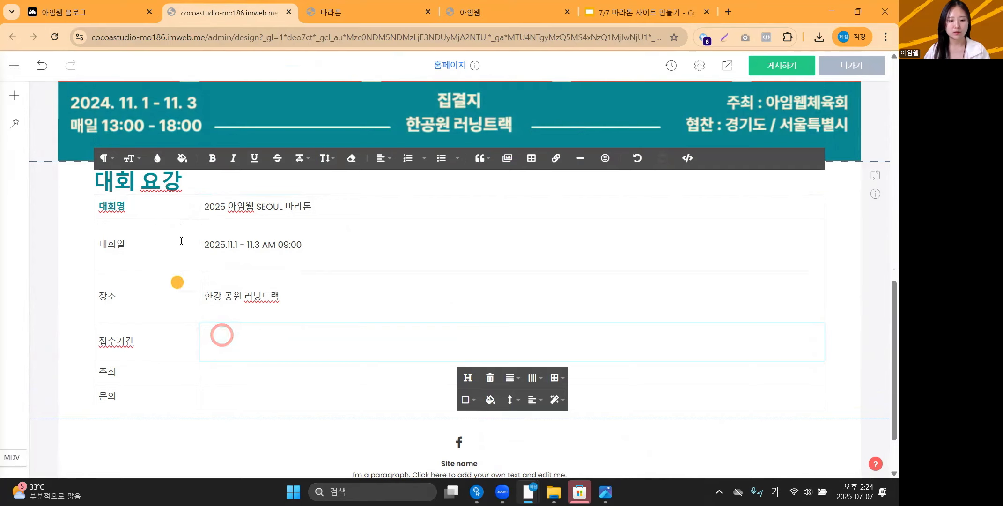
click(168, 212)
drag(164, 211, 307, 392)
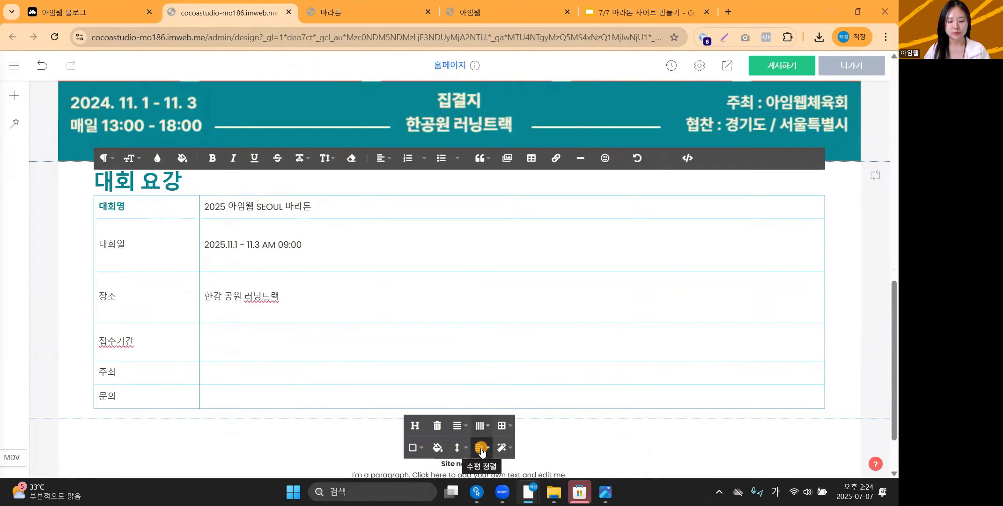
click(512, 448)
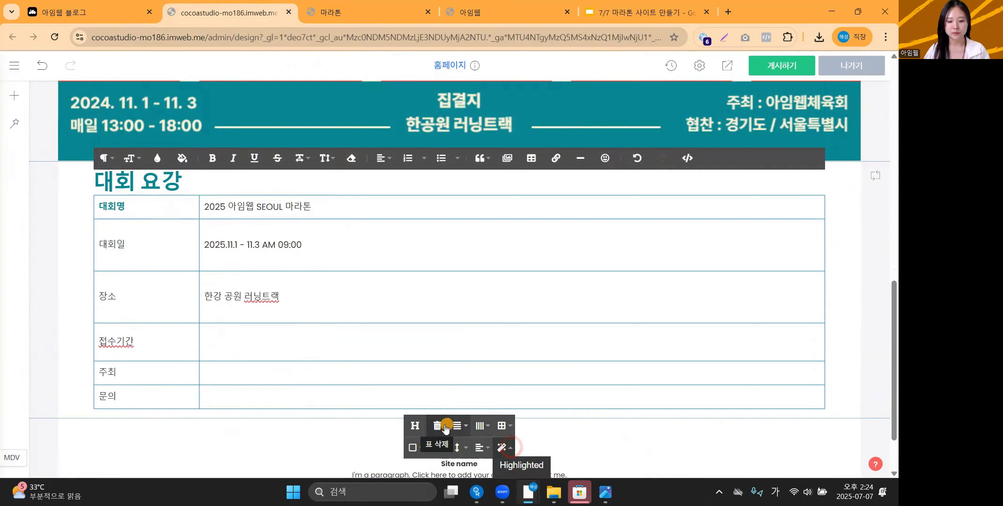
click(201, 355)
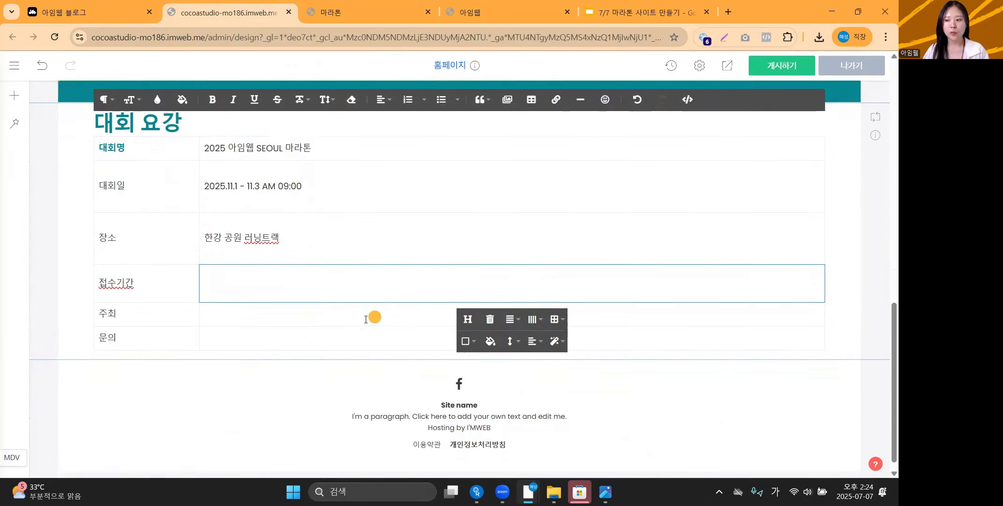
Step: Insert the imweb logo image unnamed (1) from the 다운로드 folder into the cell beside 주최
scroll(372, 316, down, 1)
click(234, 319)
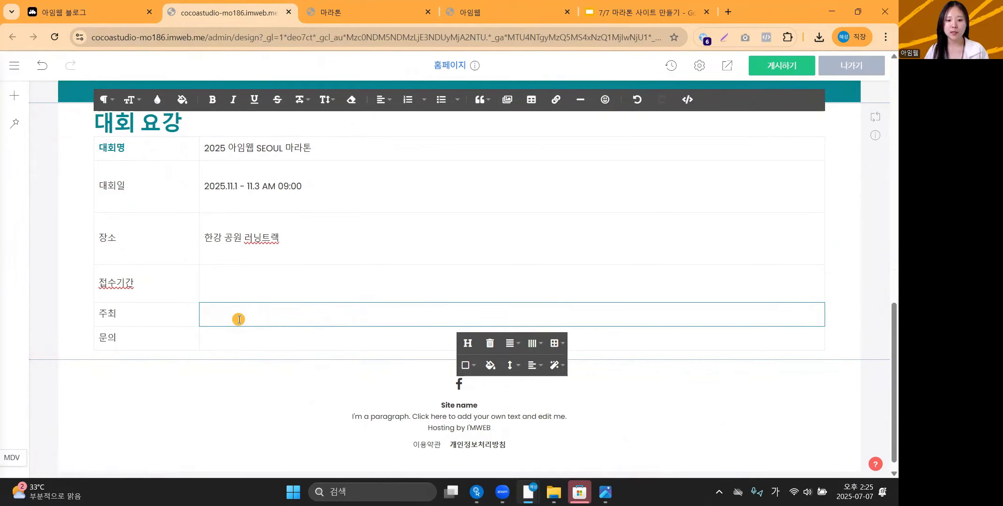
click(255, 314)
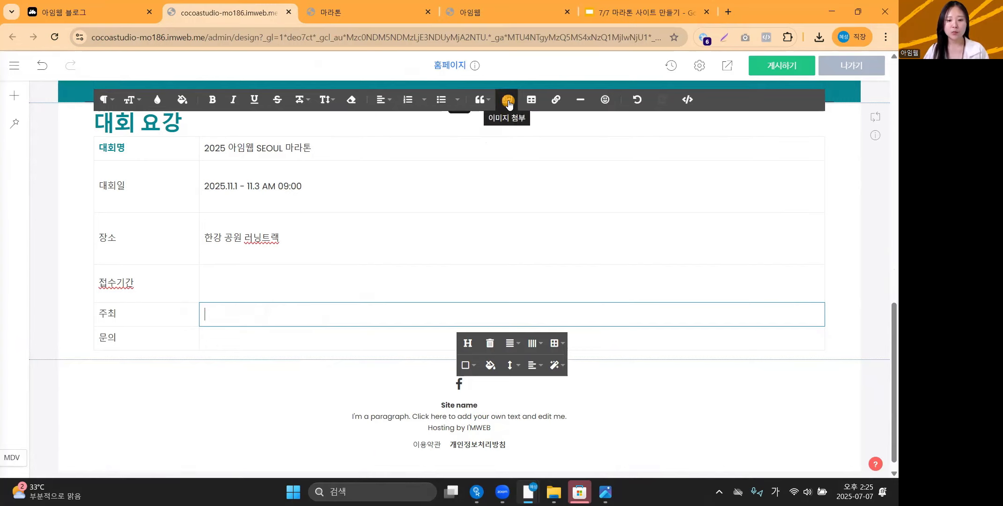
click(509, 102)
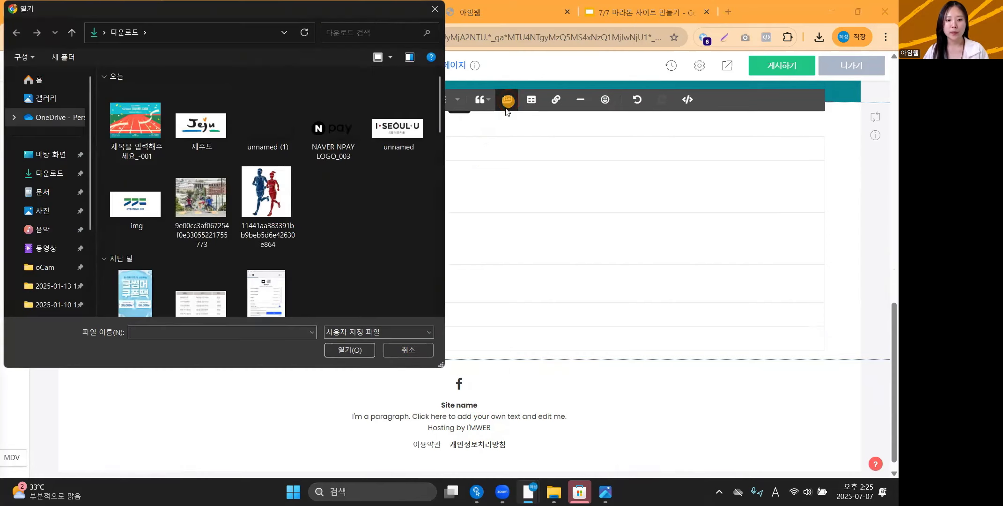
click(264, 132)
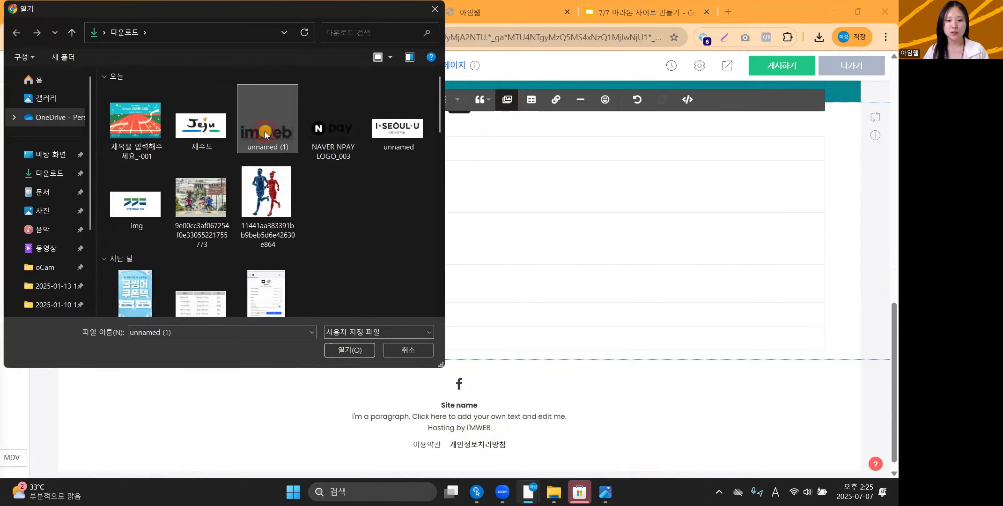
double_click(265, 135)
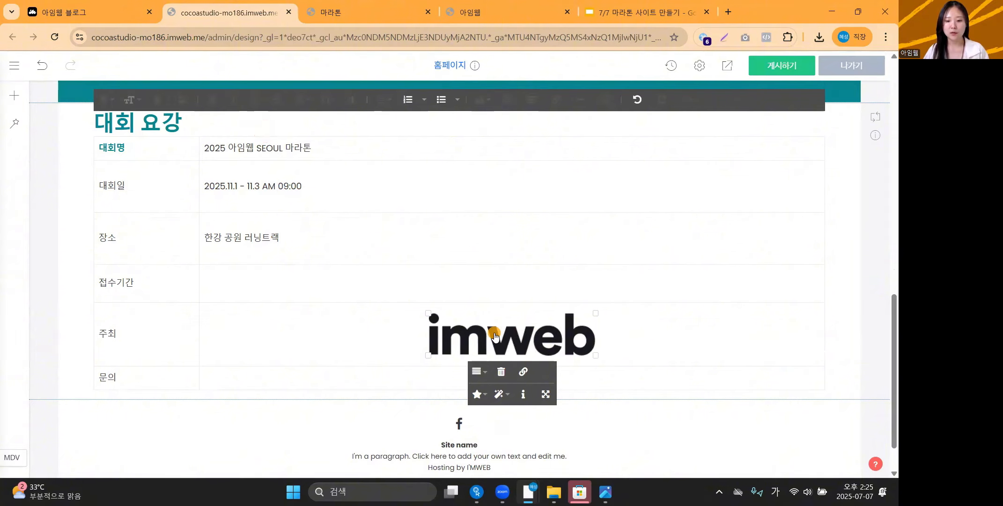
Step: Left-align the imweb logo in the 주최 row and shrink it to about half its width
click(481, 372)
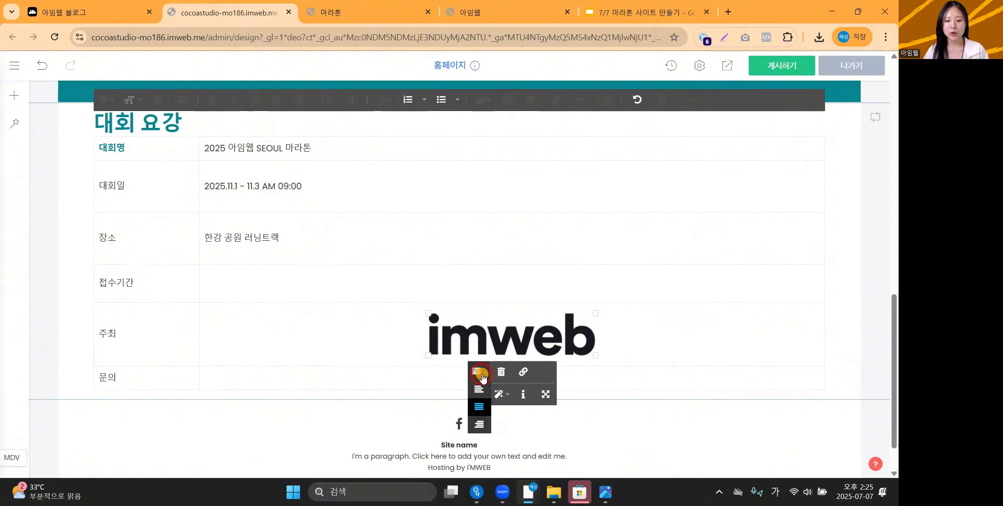
click(478, 387)
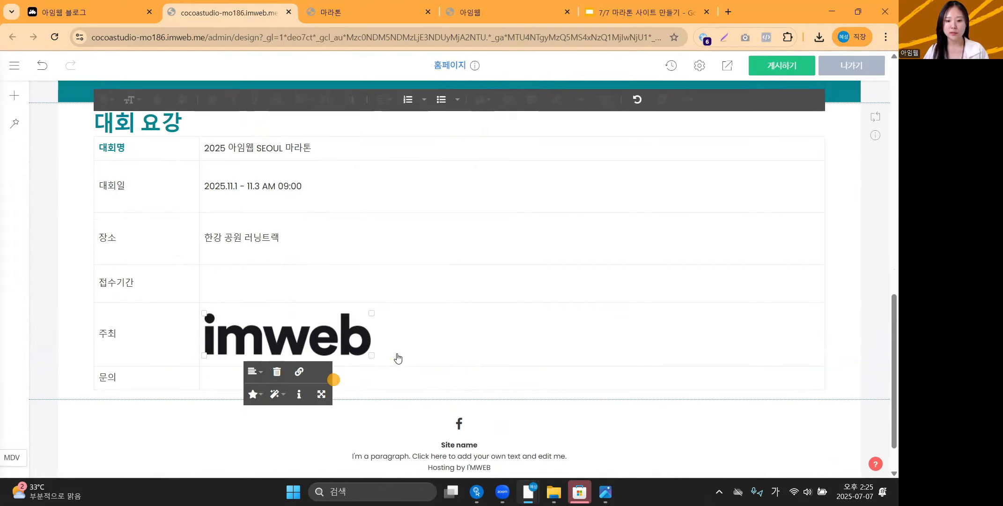
click(345, 337)
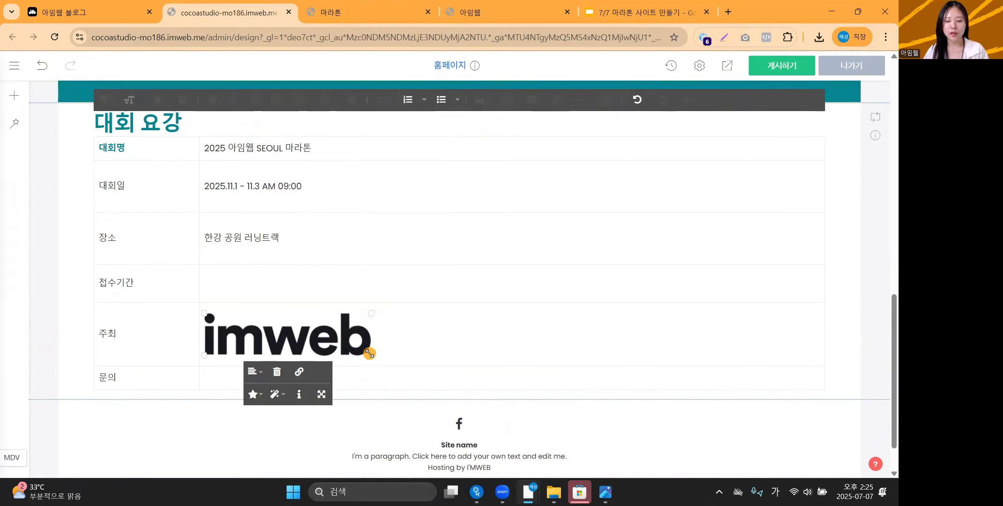
drag(371, 355, 293, 340)
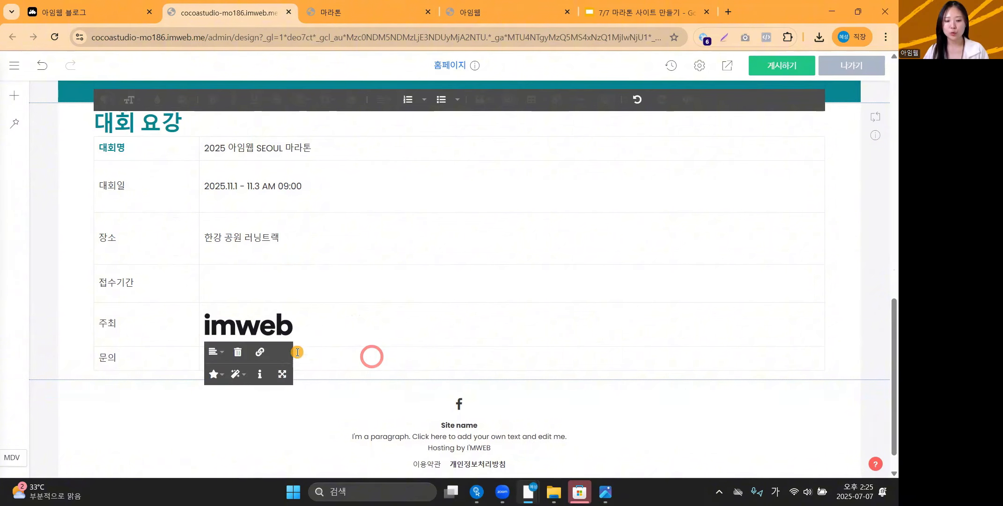
click(355, 362)
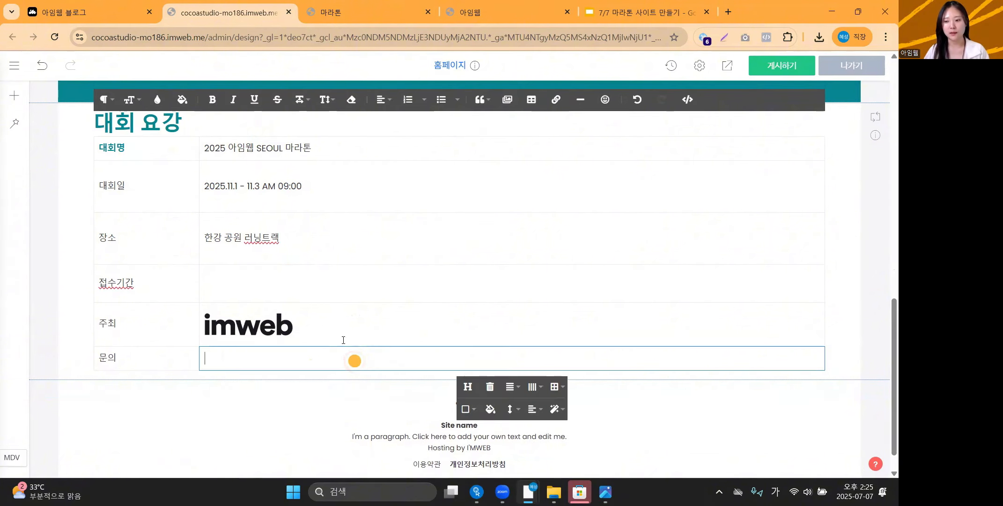
Step: Add a blank line above the 대회명 label and its value to heighten the table's first row
scroll(706, 256, up, 1)
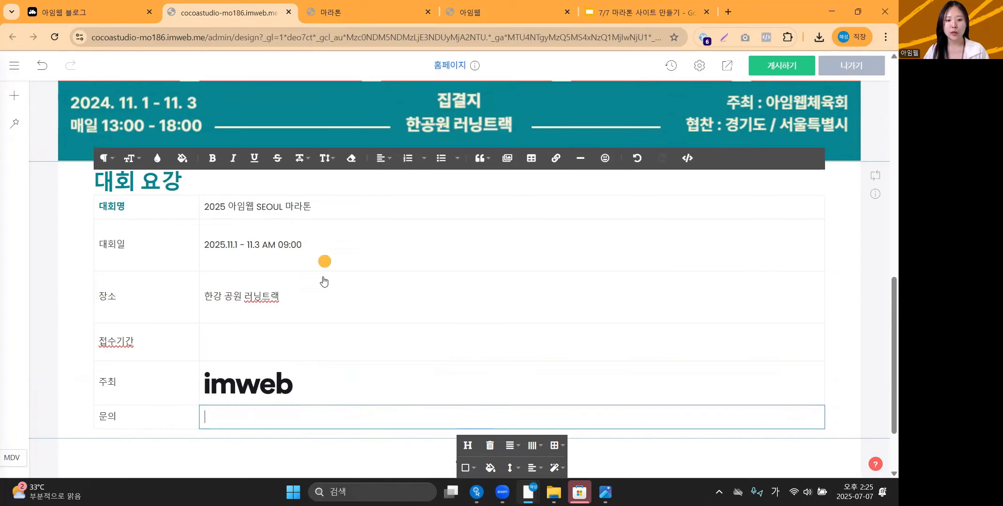
click(108, 207)
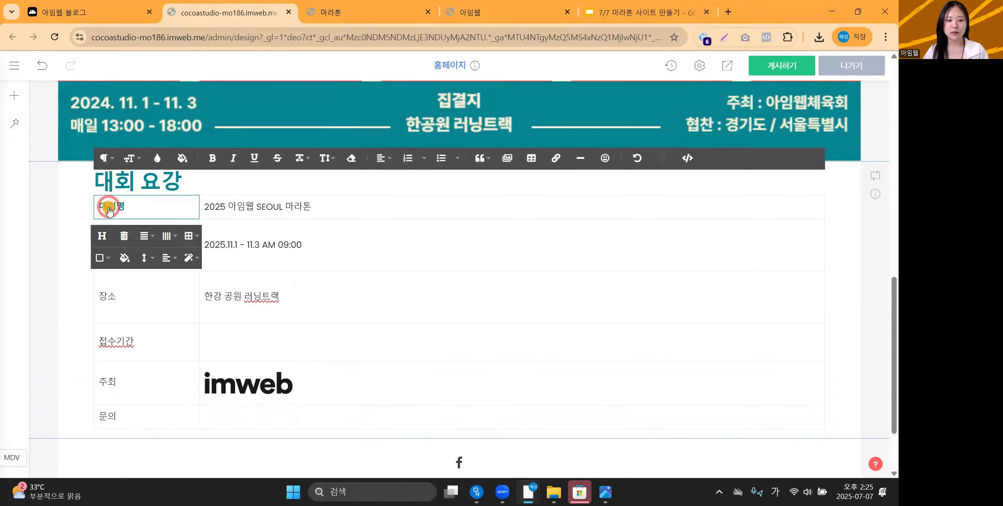
key(Left)
key(Return)
click(208, 214)
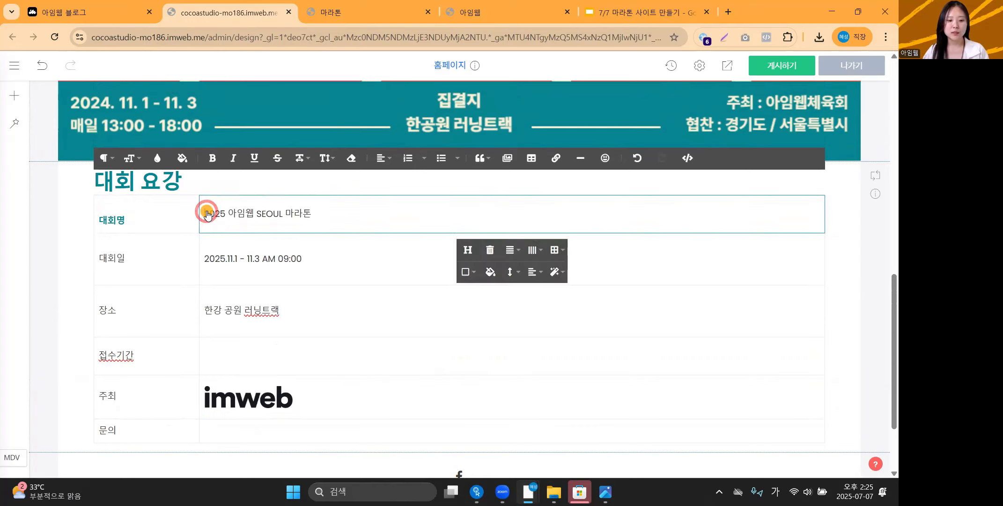
click(147, 259)
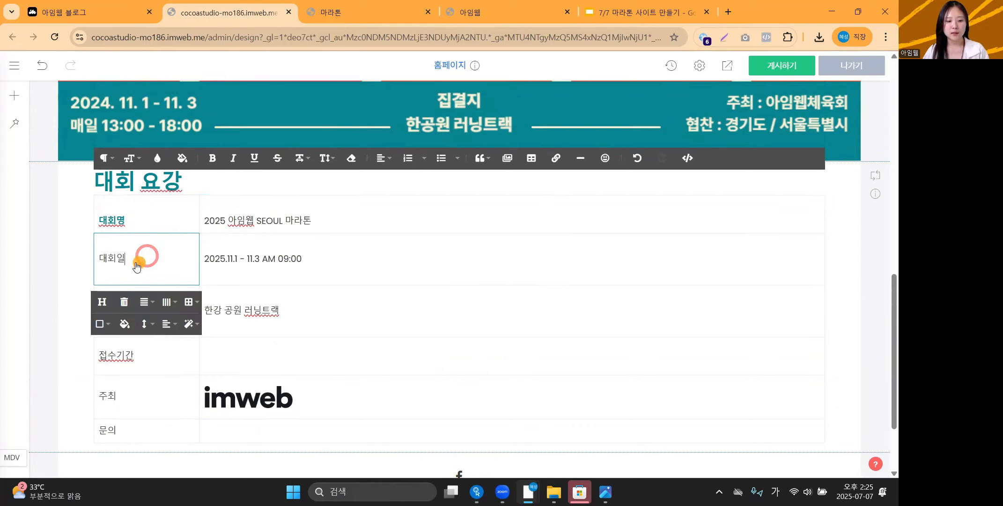
drag(138, 261, 89, 260)
click(133, 256)
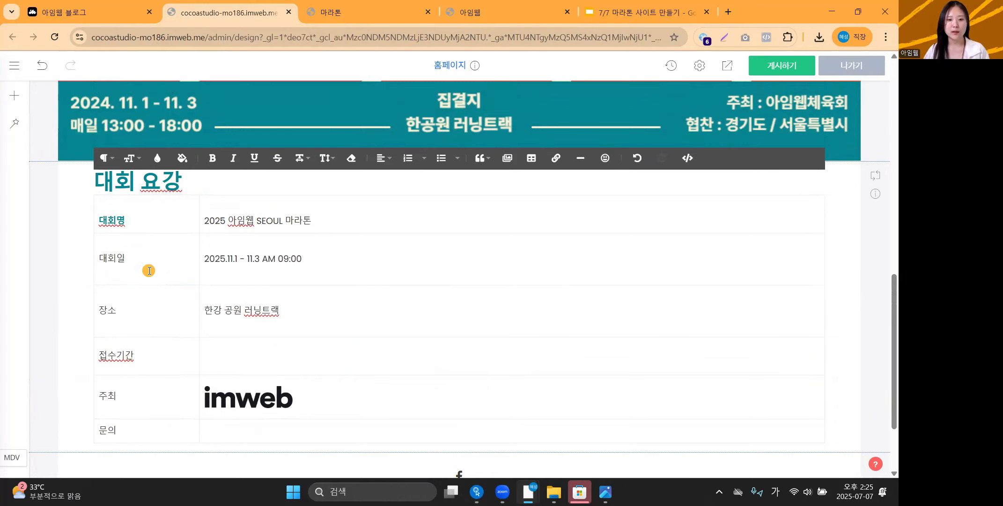
Step: Look over the 아임웹 page preview and the 대회 요강 section of the sample 마라톤 site for comparison
click(506, 4)
scroll(266, 289, down, 2)
scroll(266, 288, up, 3)
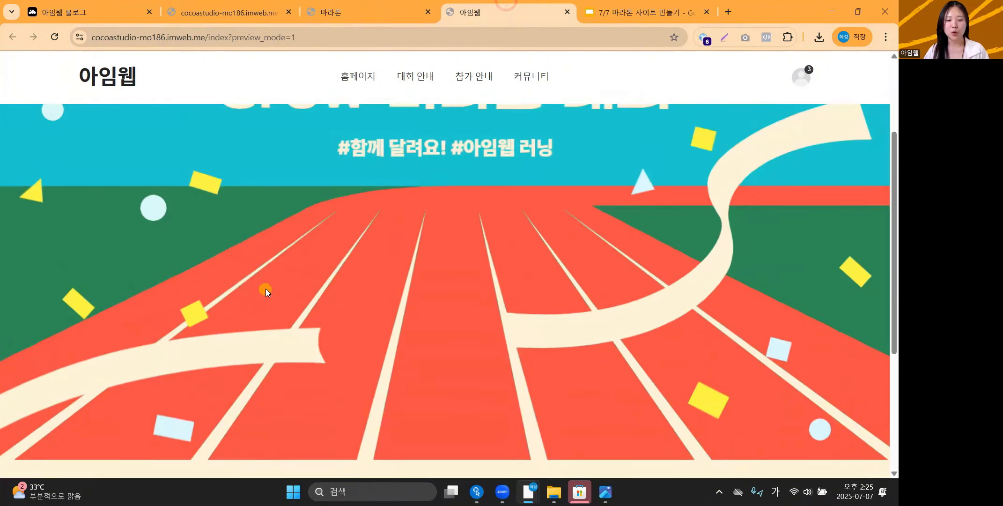
scroll(266, 288, up, 3)
click(346, 5)
scroll(299, 321, down, 5)
scroll(299, 321, up, 5)
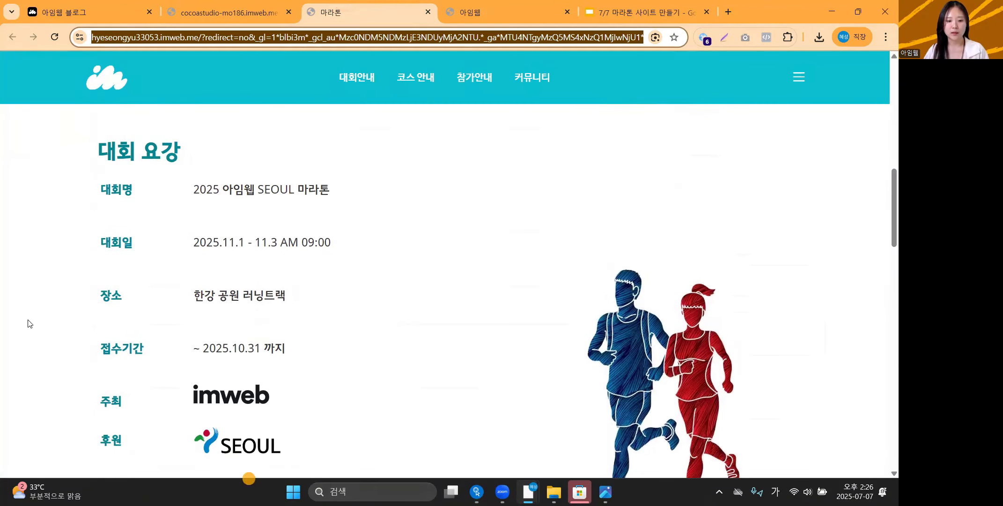
Step: Return to the design editor and fill the 접수기간 cell with "~ 2025.10.31 까지", keeping a blank line above and below it
click(228, 3)
scroll(70, 277, down, 1)
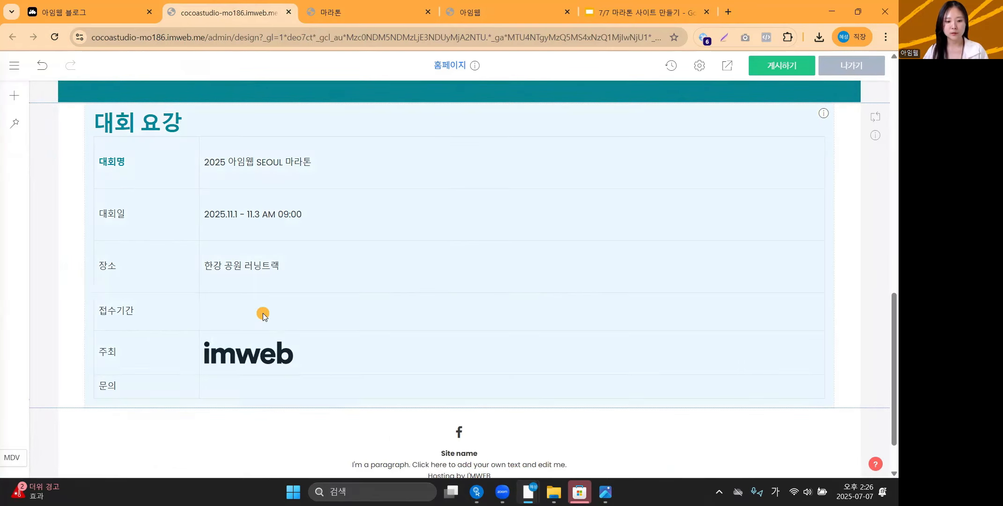
click(262, 312)
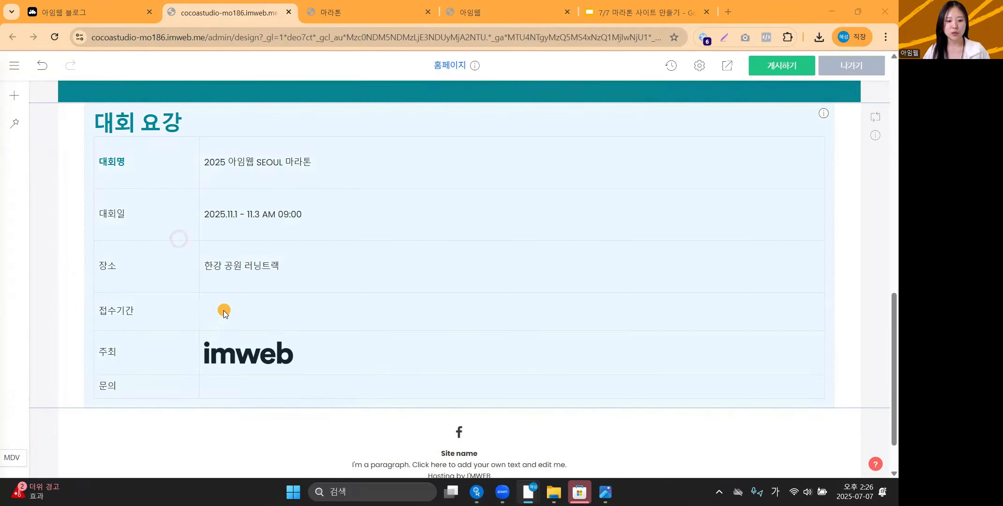
click(224, 309)
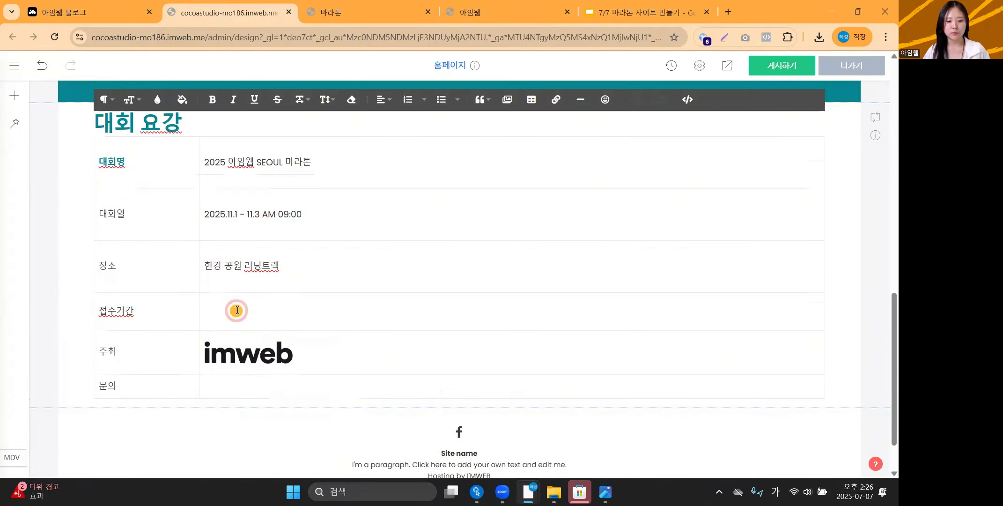
click(237, 311)
text(~ 2025.10.31 까지)
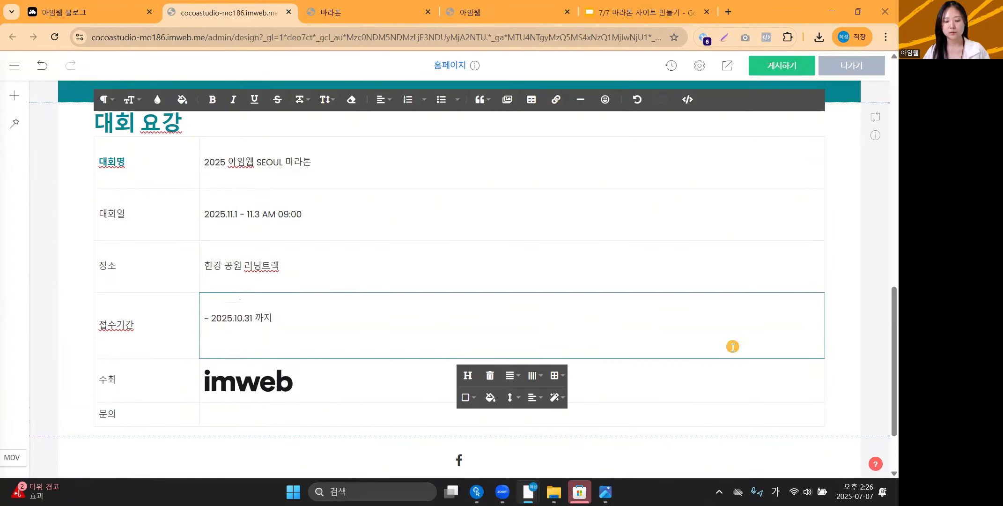
key(BackSpace)
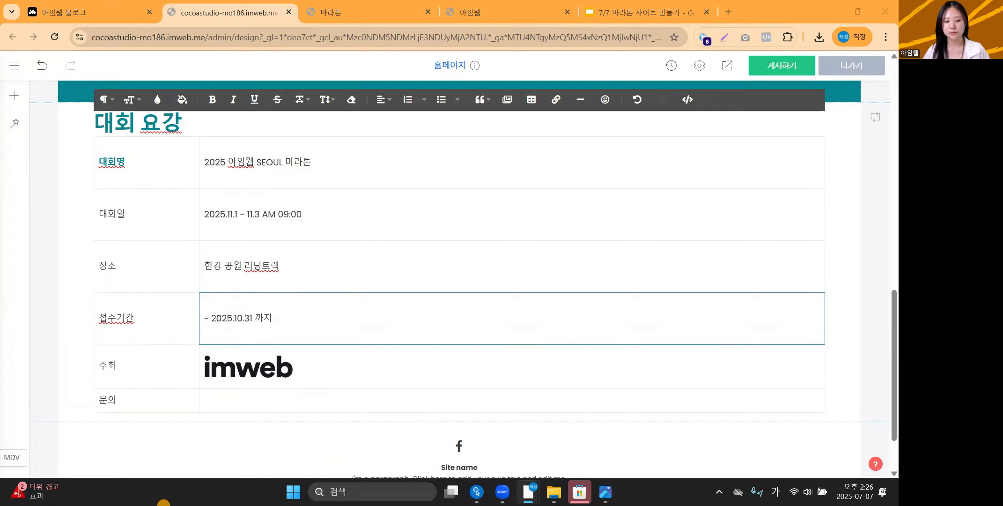
Step: Paste the contact phone number into the 문의 cell with blank-line spacing and finish editing the table
click(222, 403)
key(ctrl+v)
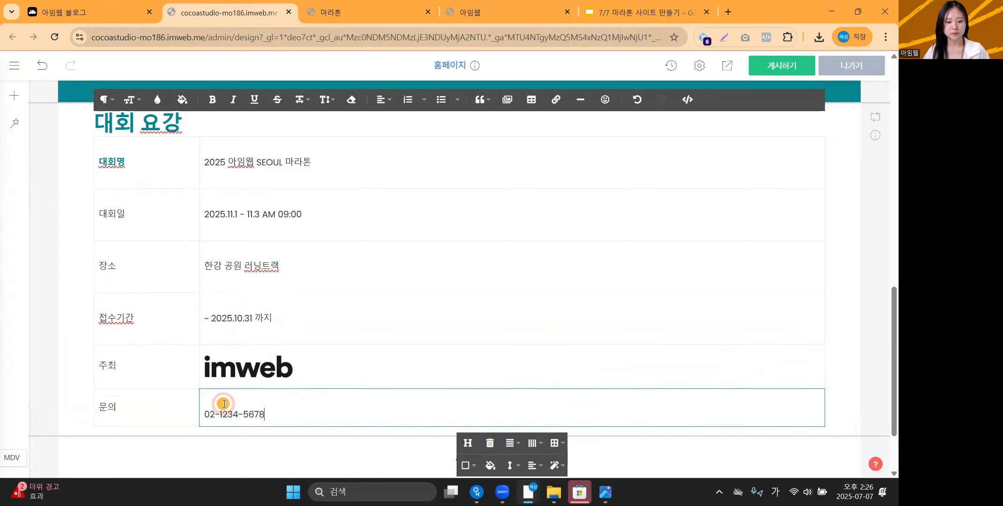
click(72, 383)
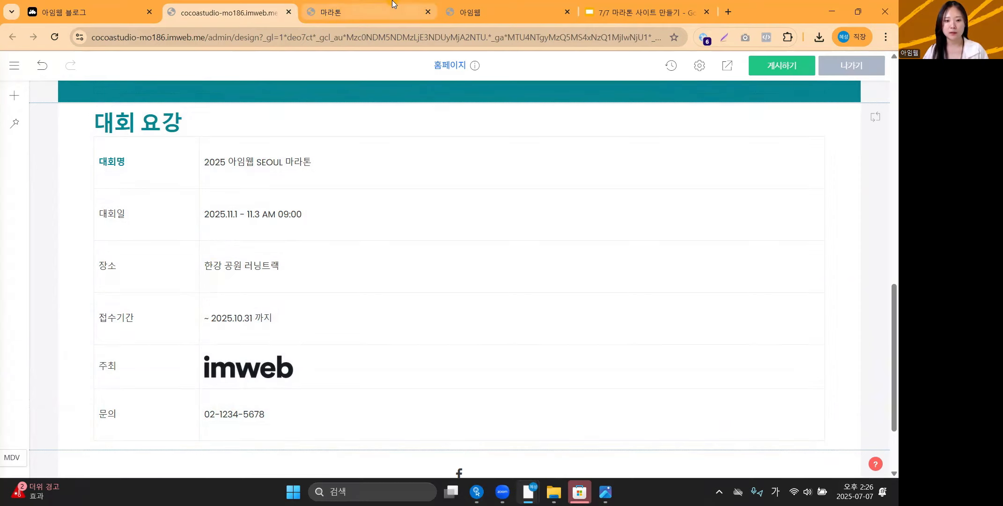
Step: Examine the runner image beside the 대회 요강 table and the main banner on the sample 마라톤 site
click(384, 12)
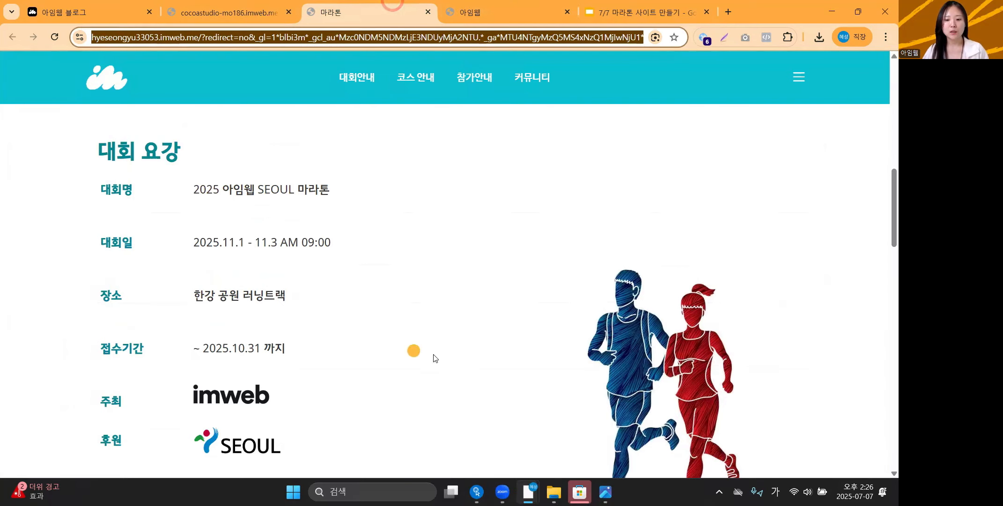
scroll(433, 356, down, 1)
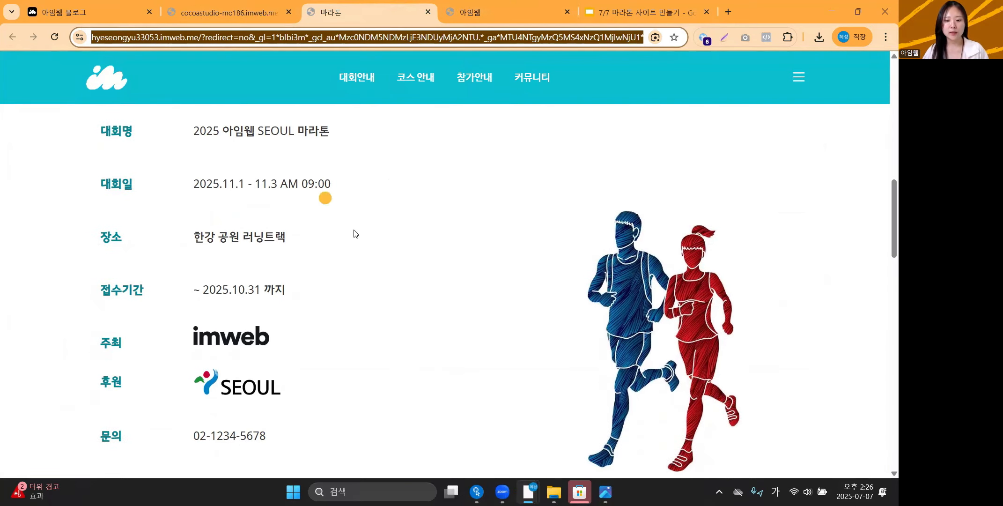
scroll(398, 332, down, 1)
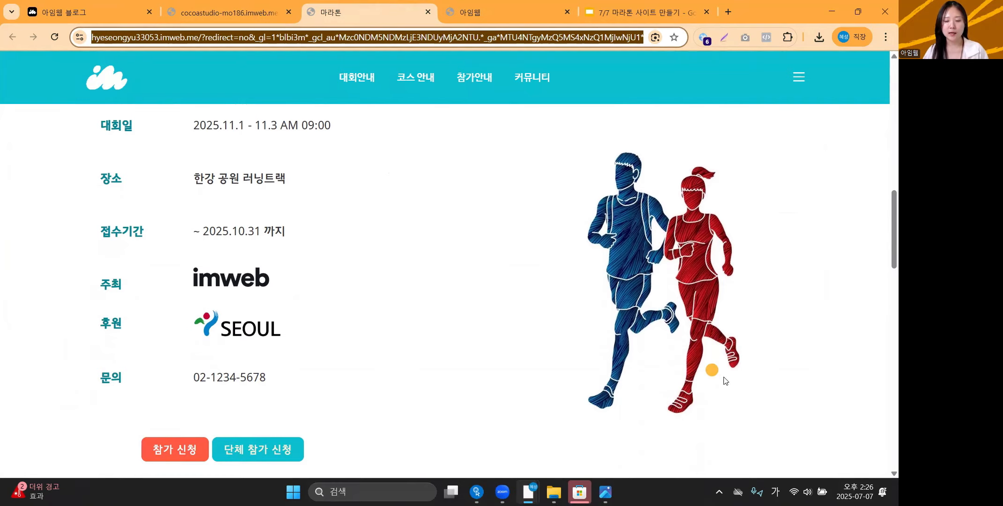
scroll(592, 329, up, 1)
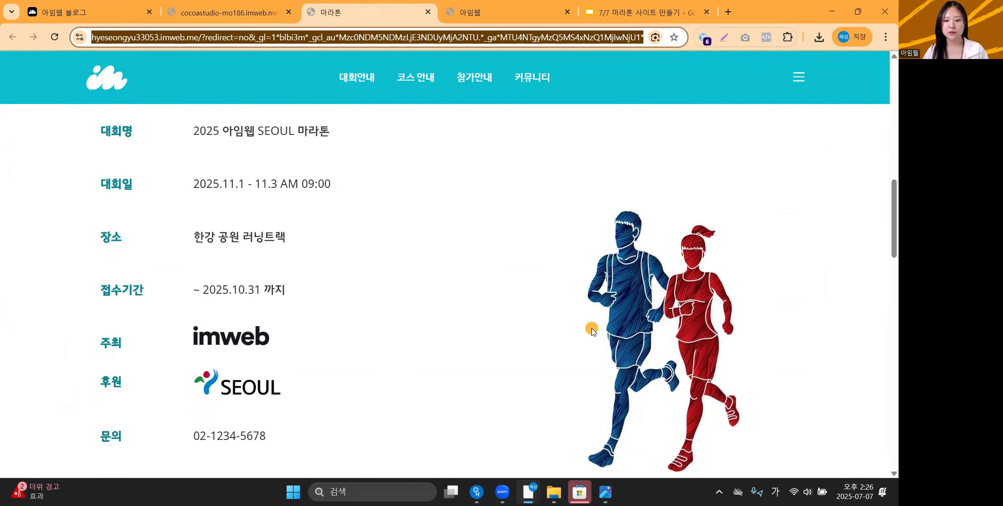
scroll(608, 351, up, 8)
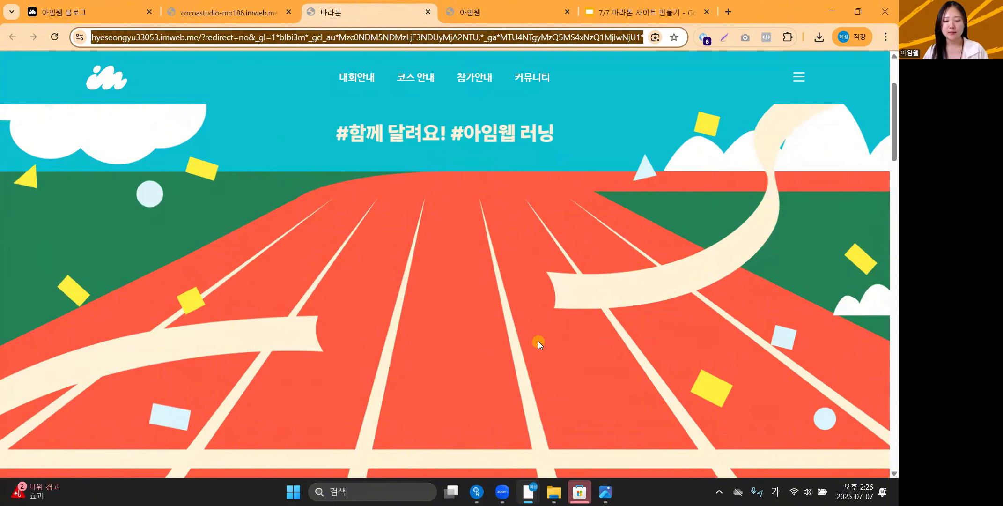
scroll(539, 343, down, 10)
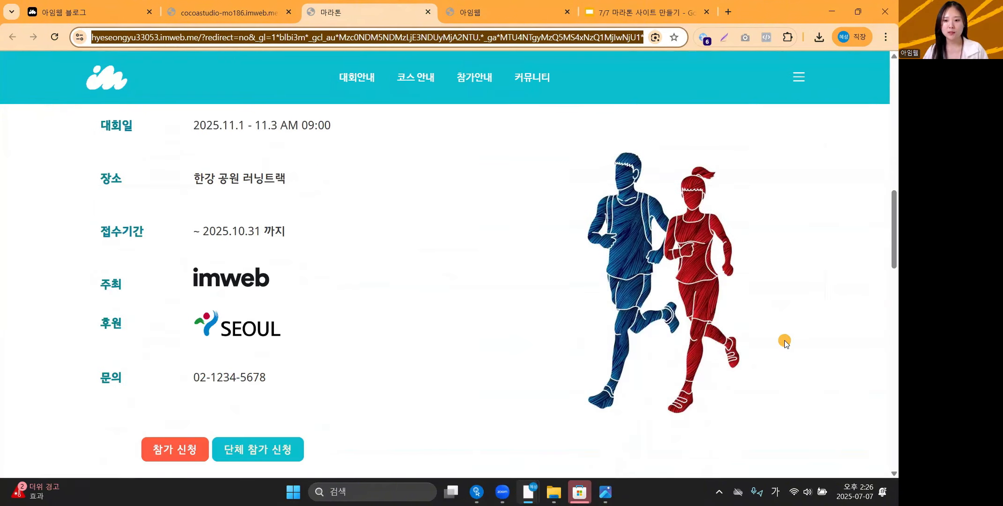
Step: Back in the design editor, add an 이미지 widget below the 대회 요강 table and move it into a column to the table's right
click(237, 9)
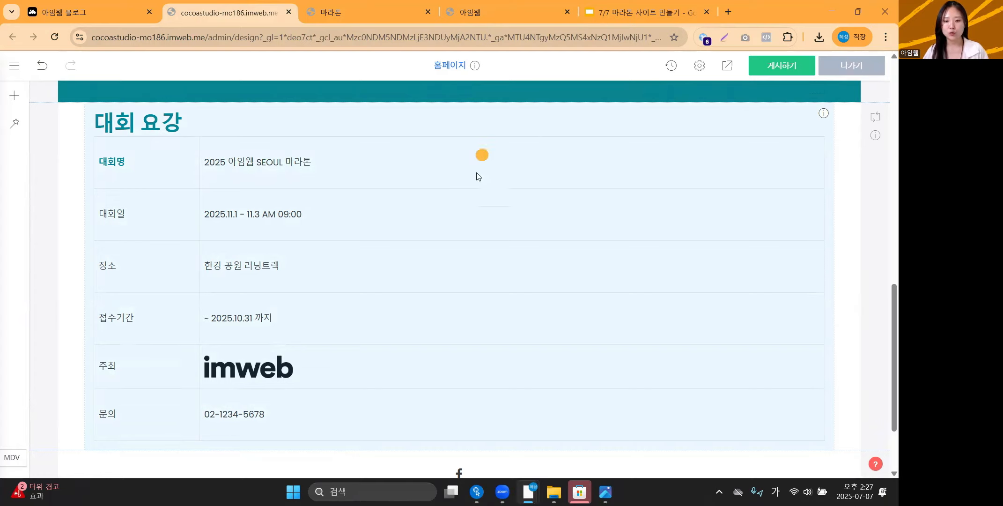
scroll(463, 234, down, 2)
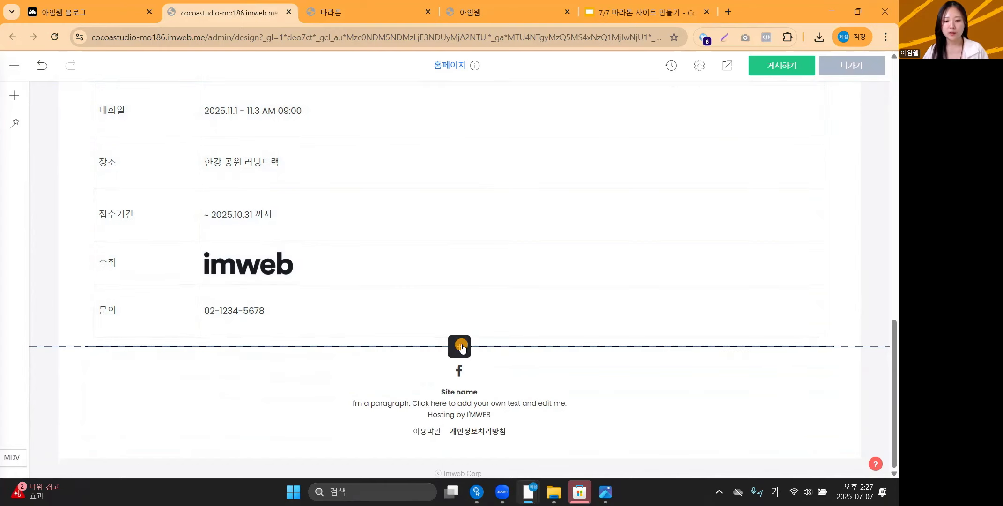
click(460, 347)
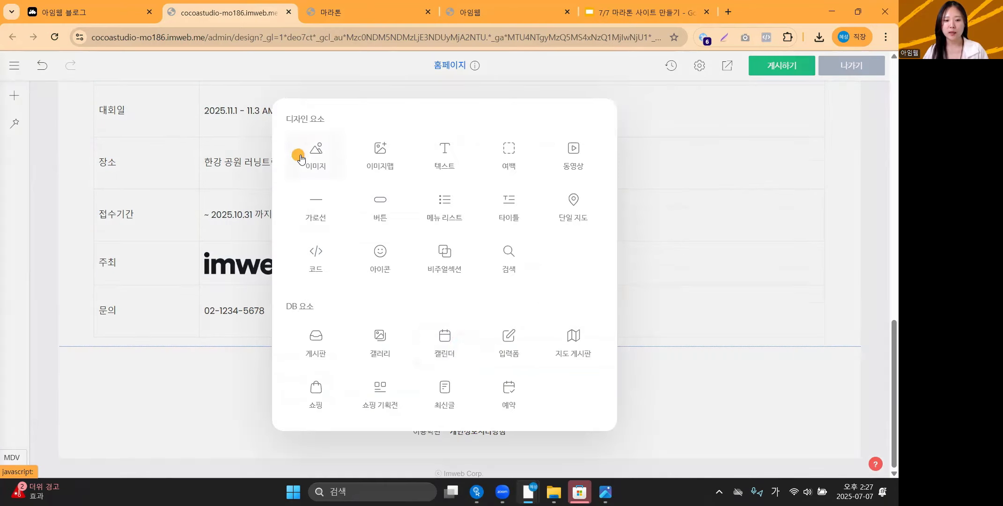
click(316, 153)
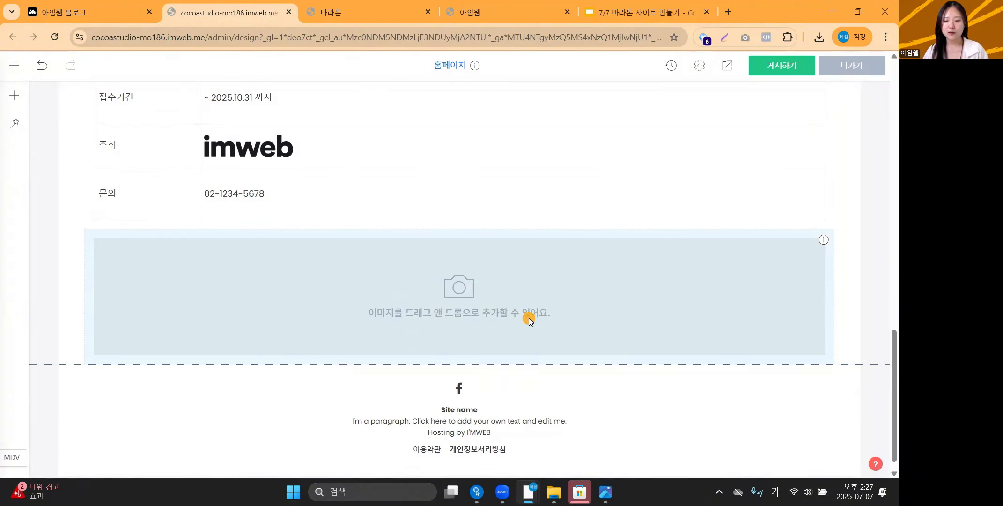
scroll(469, 316, up, 1)
drag(669, 379, 834, 277)
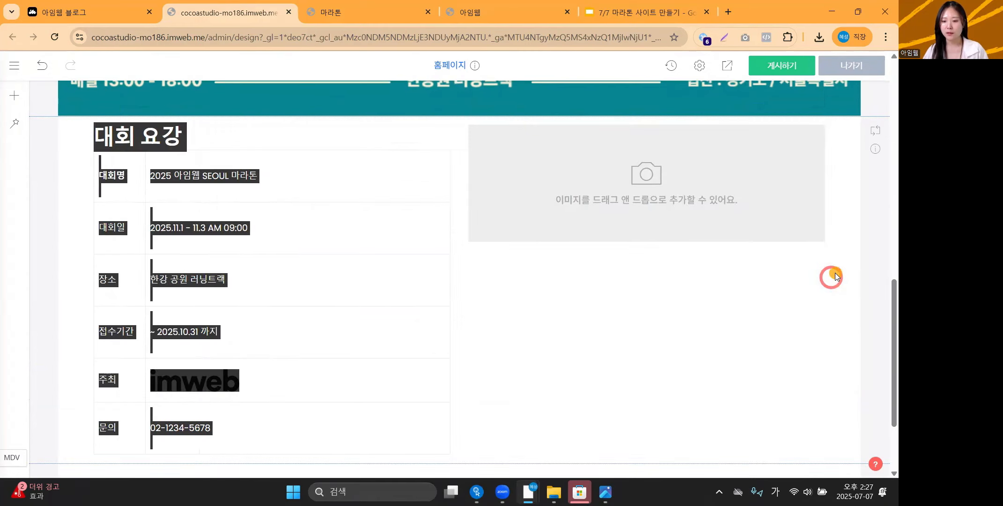
click(876, 207)
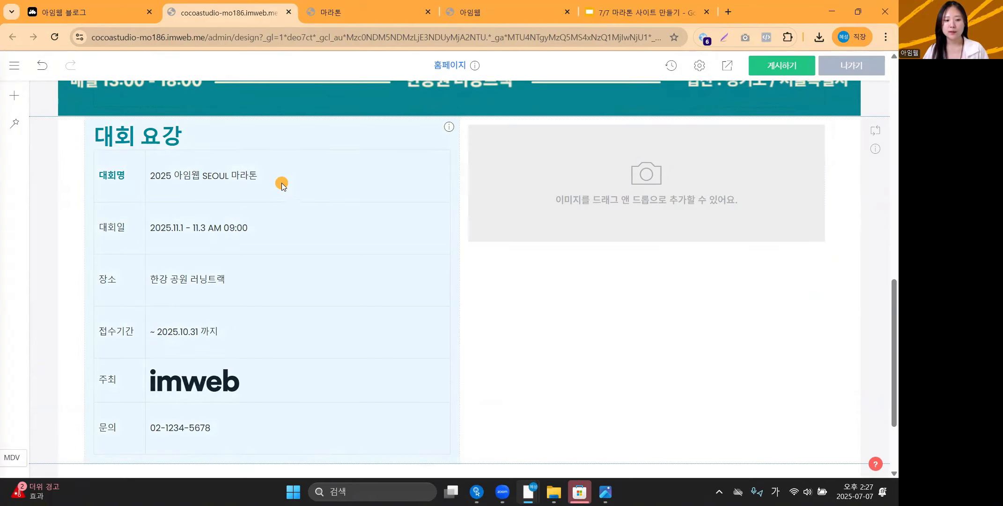
Step: Upload the two-runners picture 11441aa383391bb9beb5d6e42630e864 from the 다운로드 folder into the empty image widget and close its settings
scroll(278, 234, down, 1)
scroll(363, 331, up, 1)
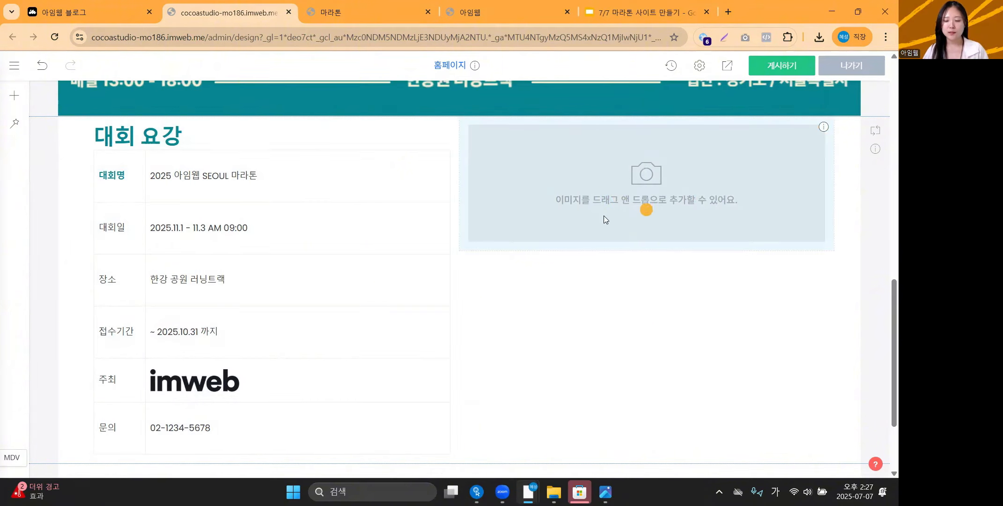
right_click(647, 171)
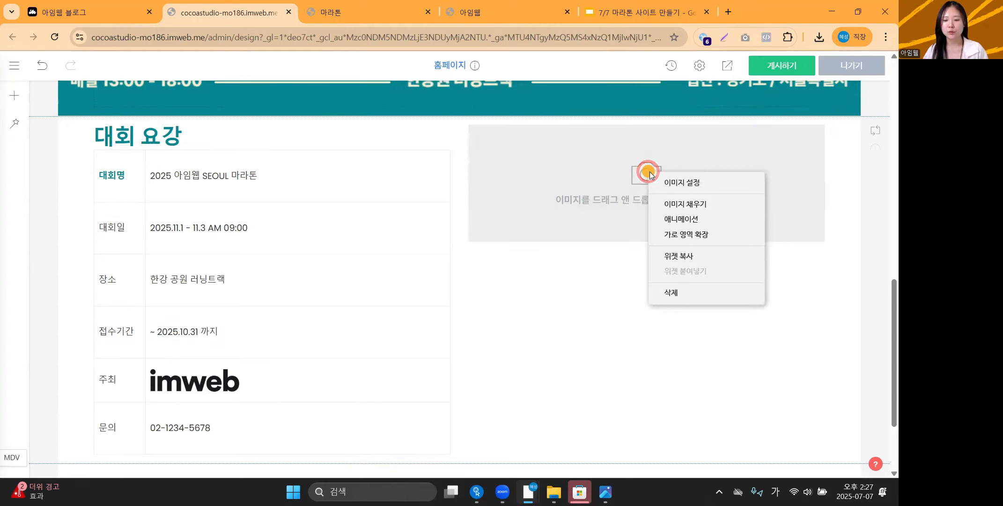
click(691, 182)
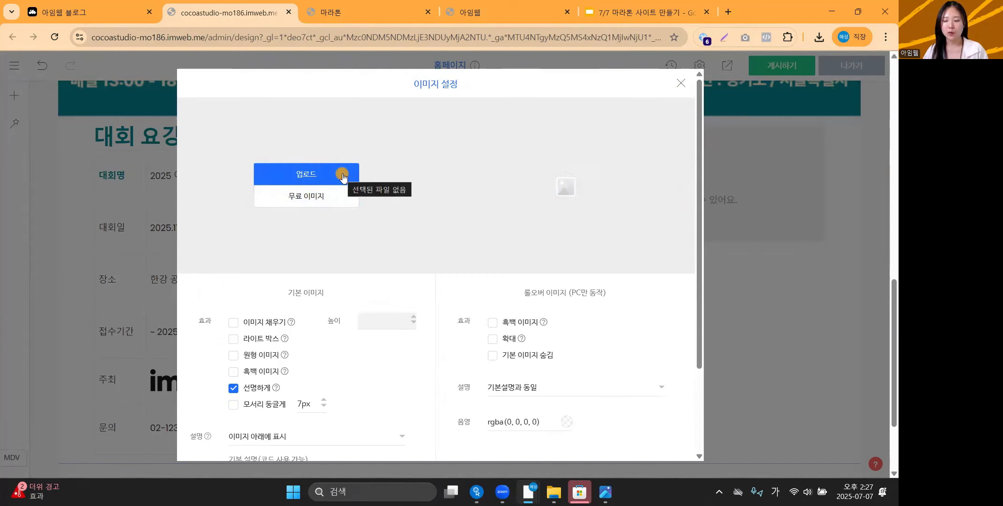
click(343, 175)
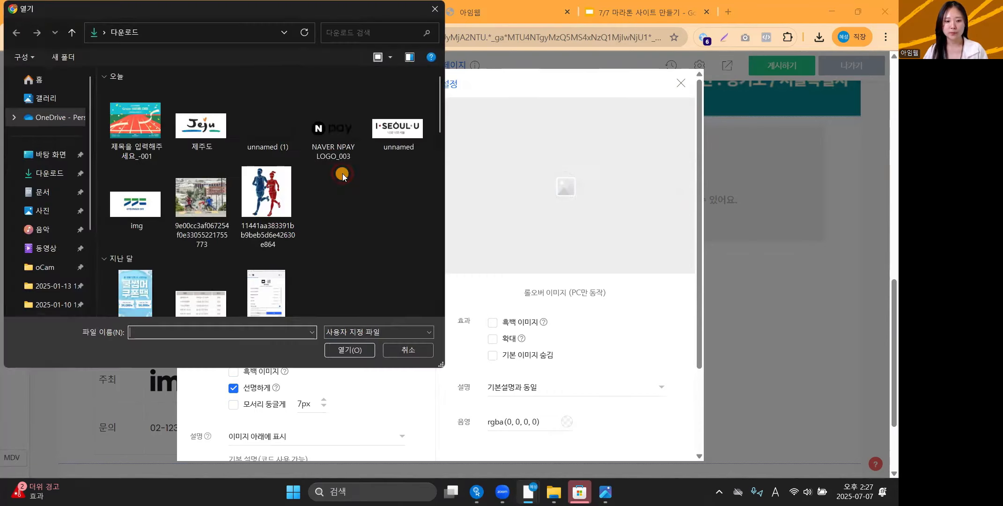
click(266, 197)
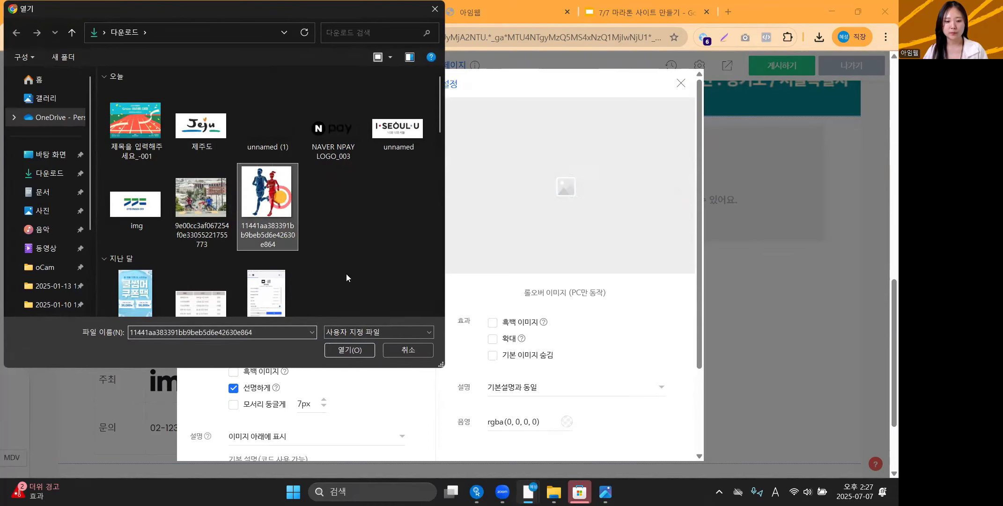
click(348, 350)
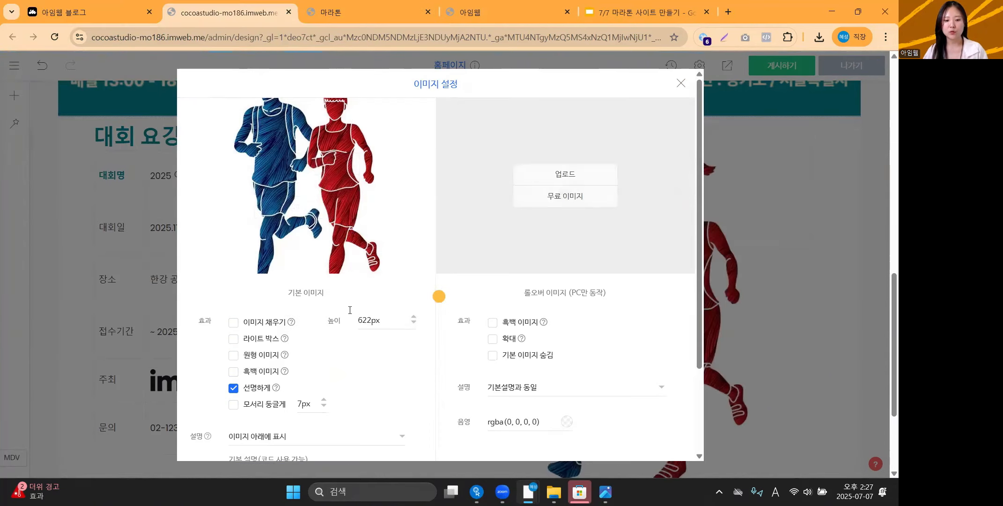
click(833, 291)
Step: Compare the layout of the 대회 요강 table and runner image with the same section on the sample 마라톤 site
scroll(858, 334, down, 4)
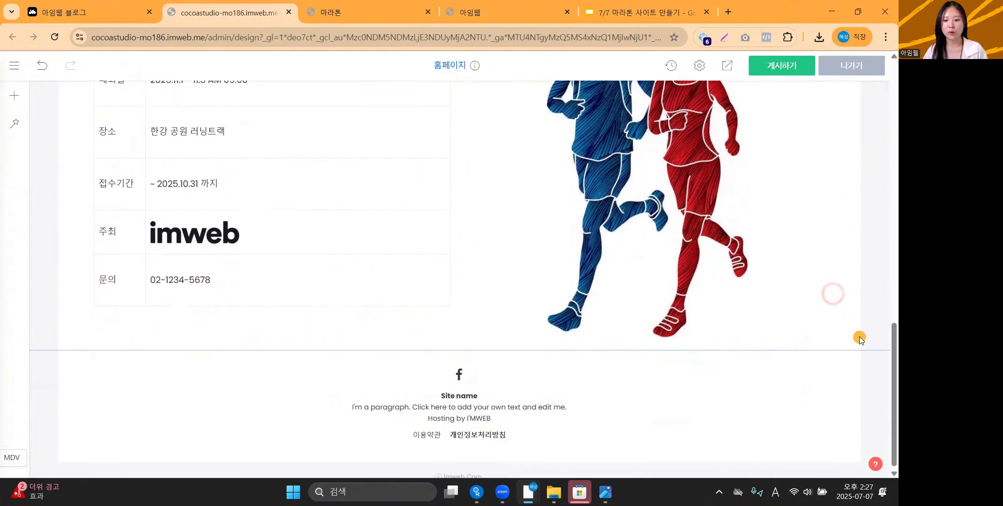
scroll(860, 336, up, 3)
scroll(860, 336, up, 2)
scroll(860, 336, down, 2)
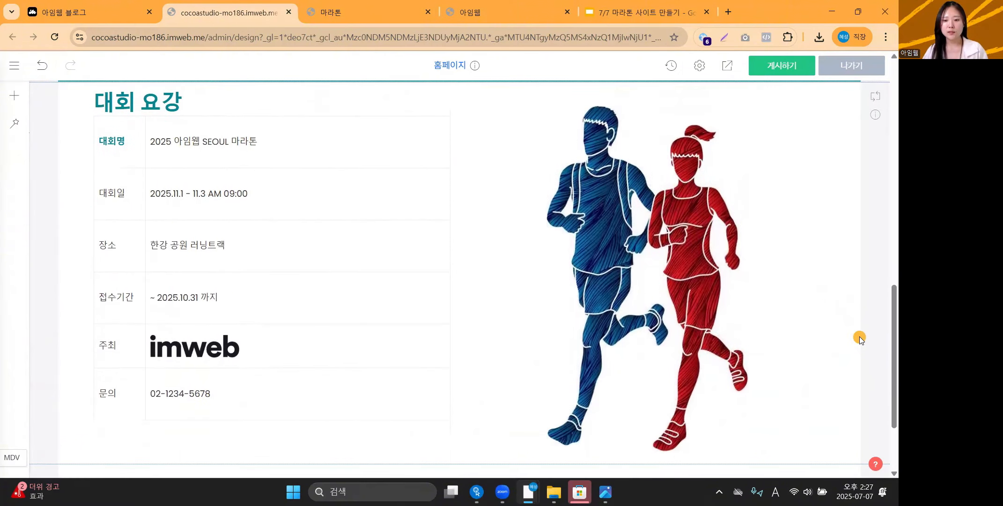
scroll(799, 347, up, 1)
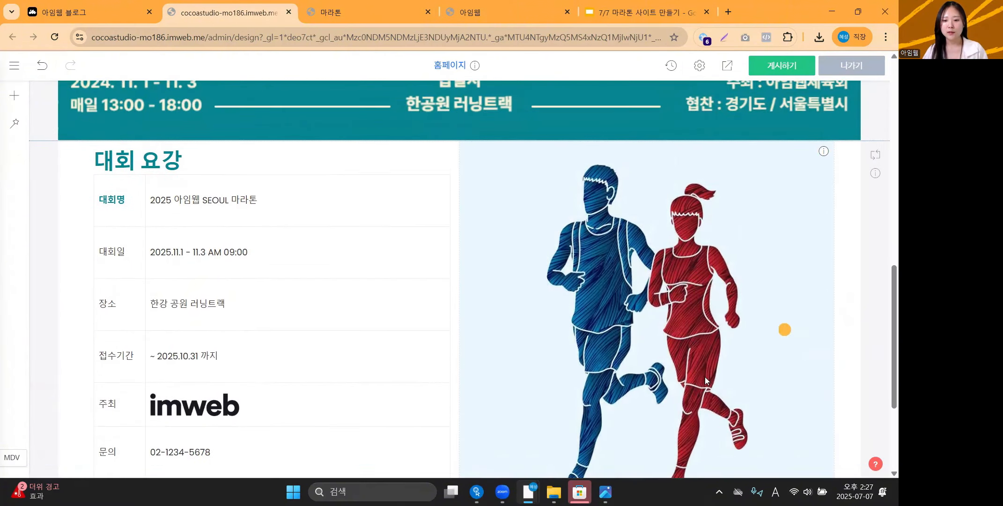
click(381, 8)
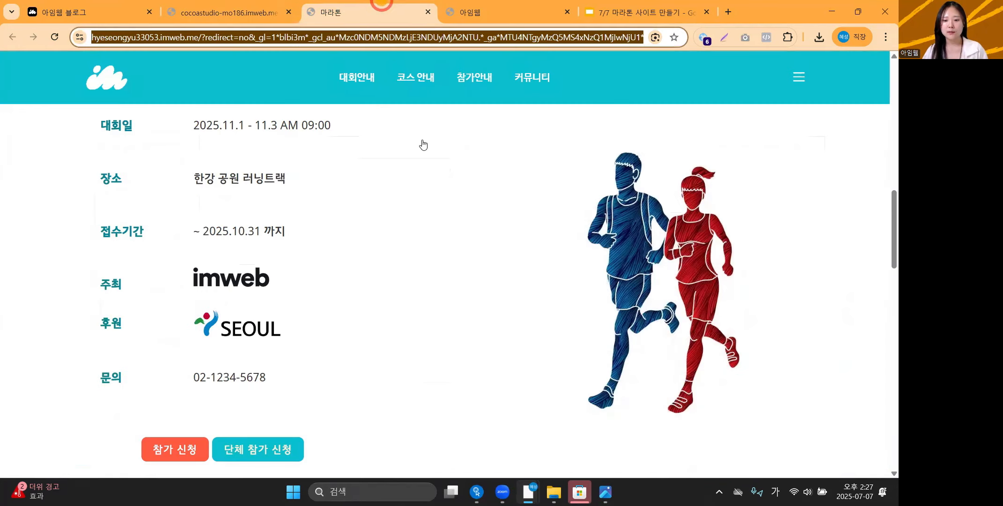
scroll(510, 328, up, 1)
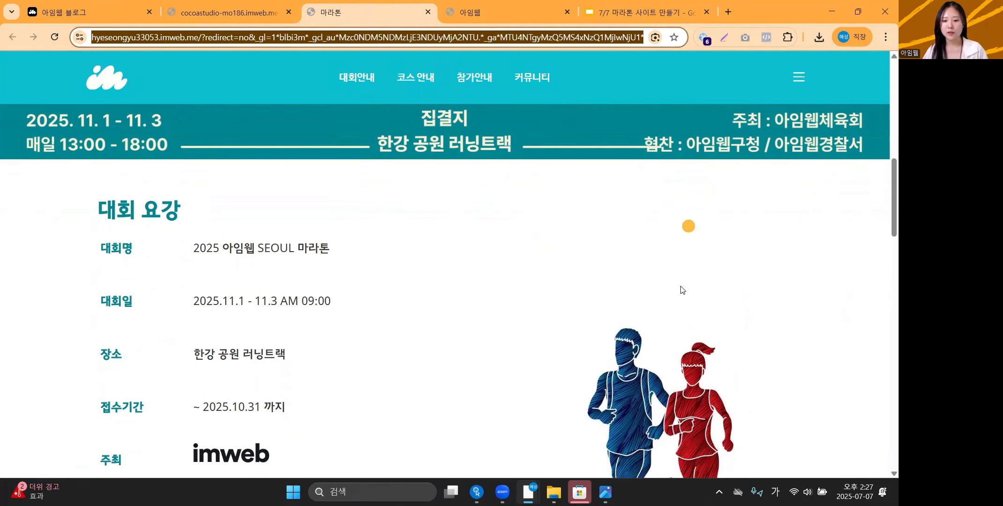
scroll(855, 239, down, 3)
scroll(740, 331, down, 1)
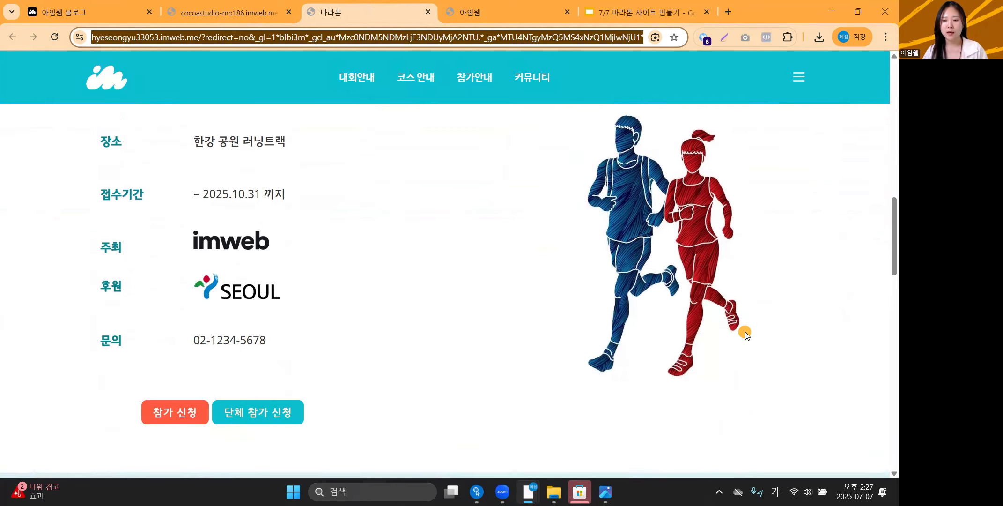
scroll(735, 335, up, 1)
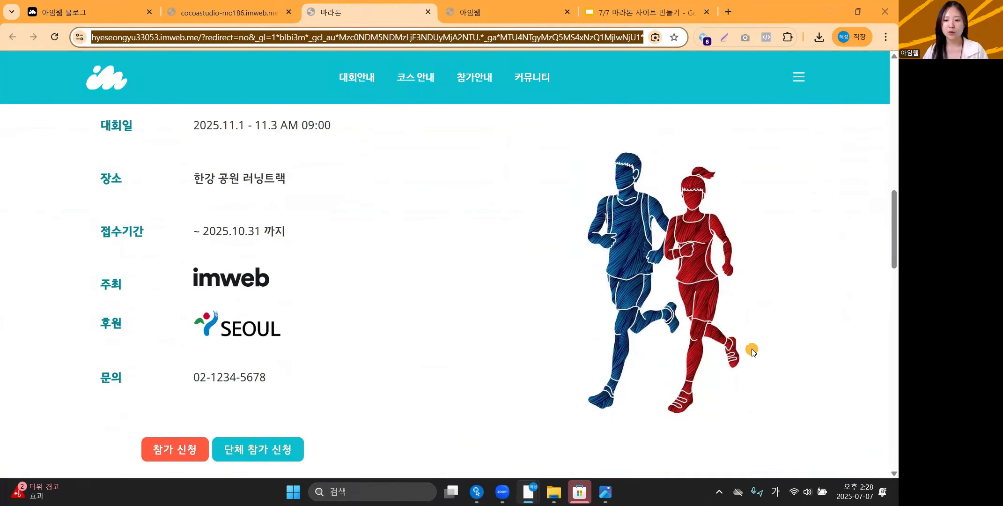
click(212, 12)
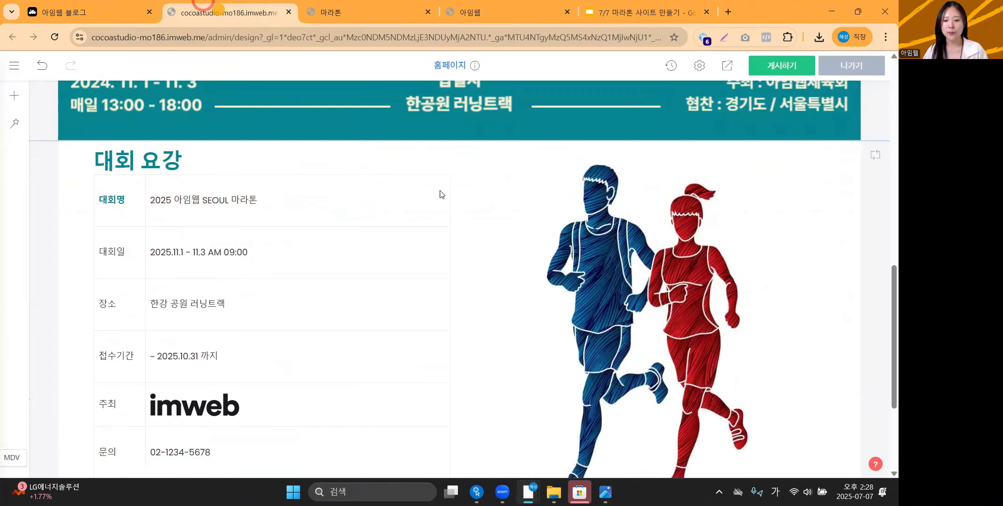
scroll(675, 318, down, 1)
scroll(675, 222, up, 3)
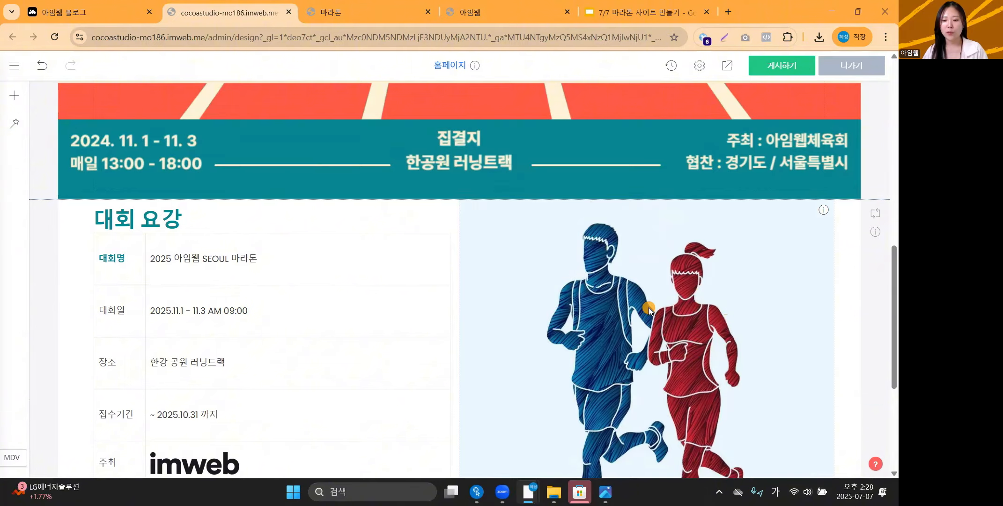
scroll(650, 307, down, 3)
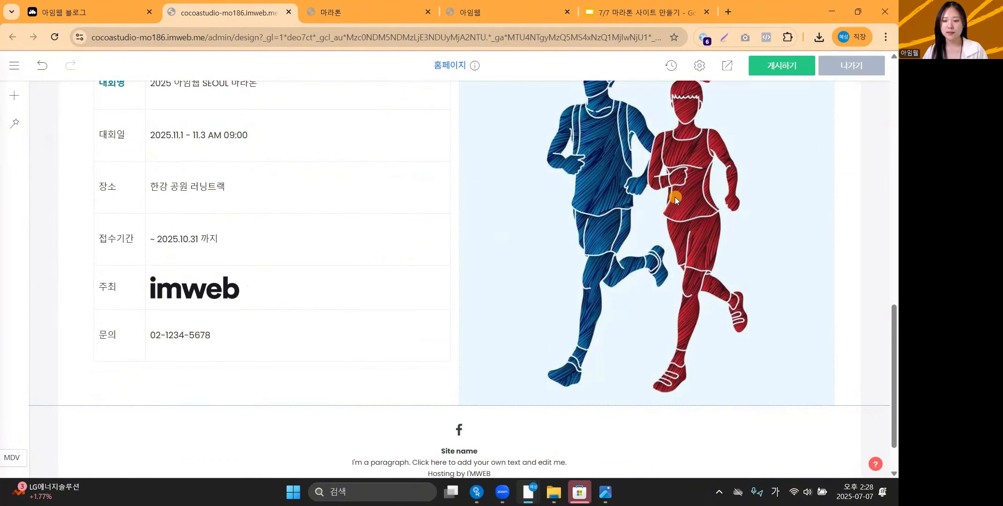
Step: Add a 여백 widget at the top of the 대회 요강 section and move it directly above the runner image
scroll(646, 145, up, 1)
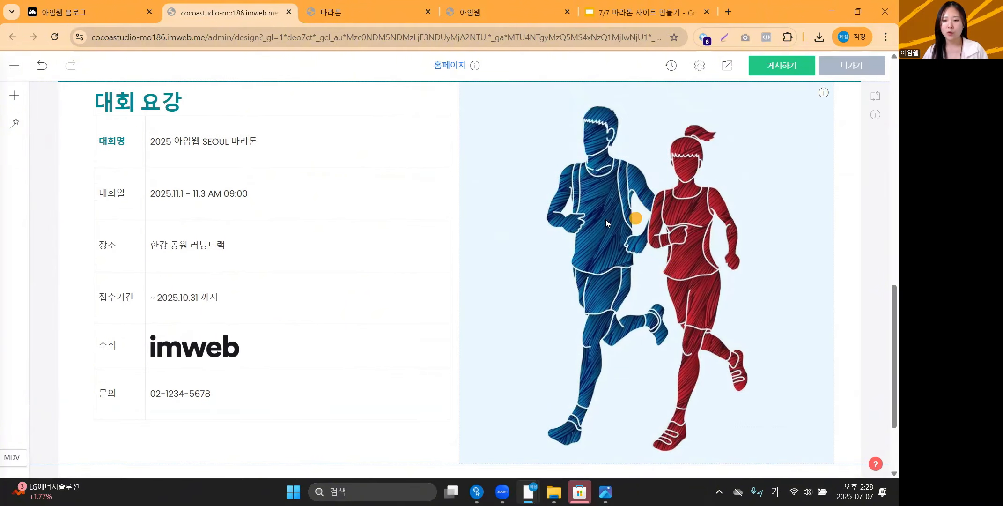
scroll(660, 205, up, 1)
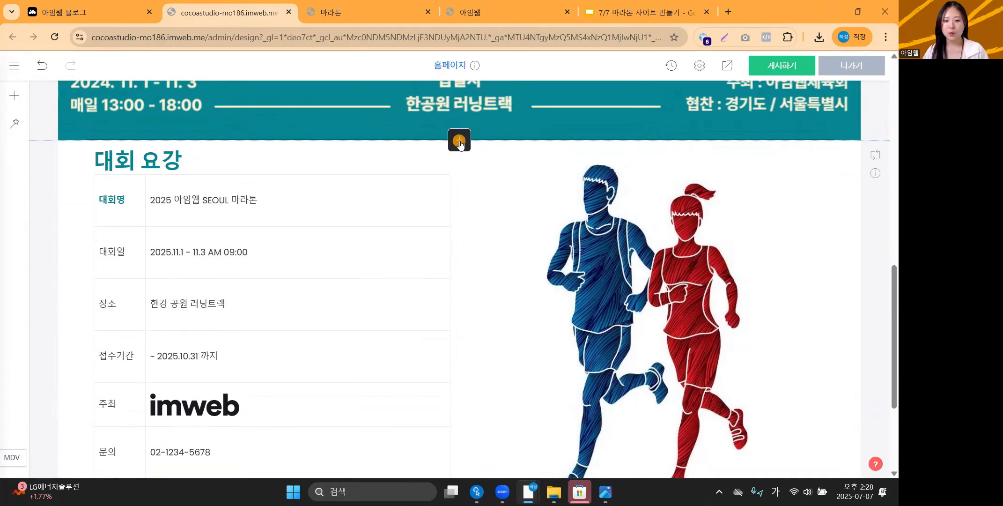
click(459, 140)
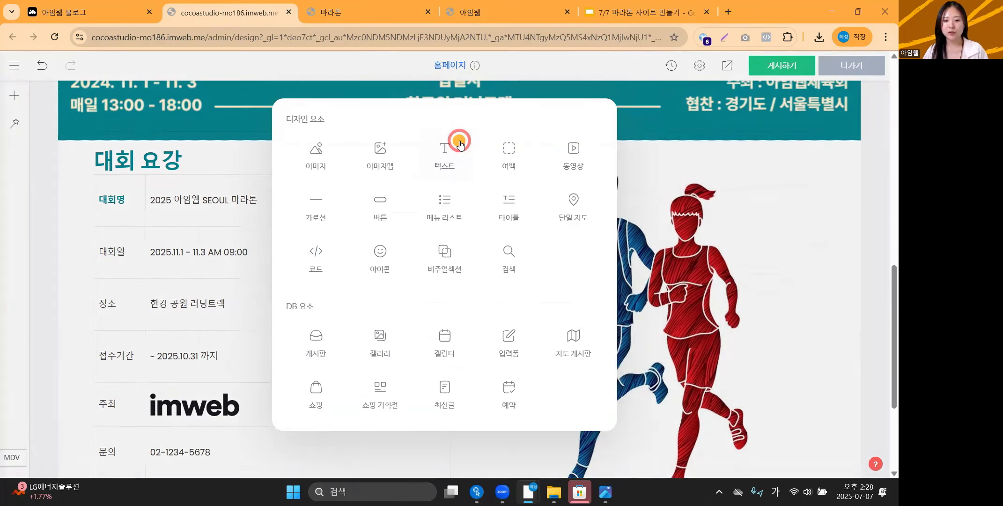
click(510, 154)
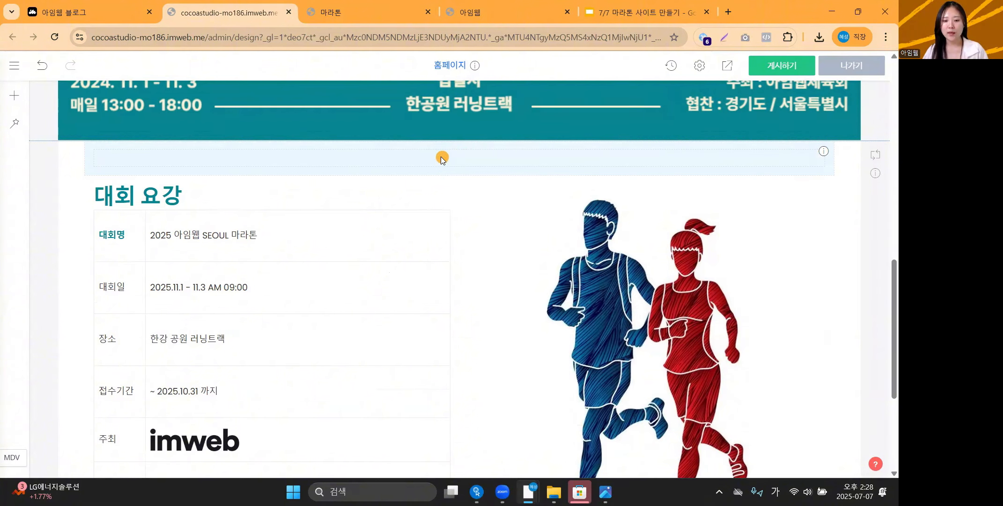
drag(441, 159, 605, 193)
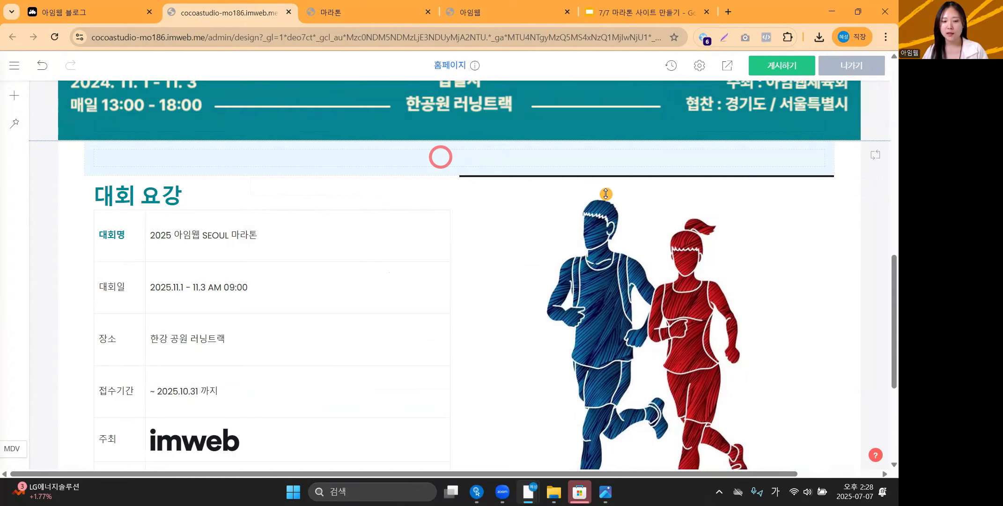
drag(608, 222, 610, 325)
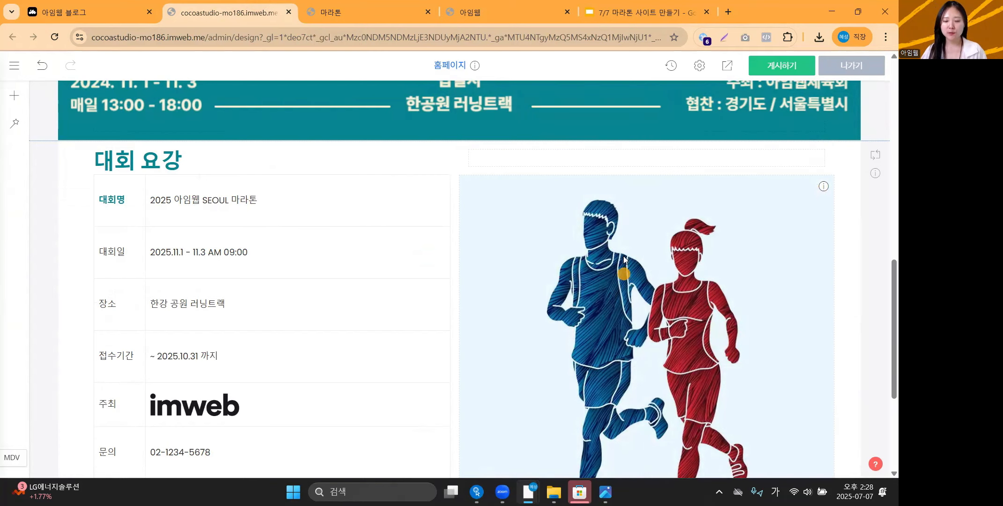
Step: Stretch the 여백 widget above the runner image downward and shrink the image to roughly half its height
click(590, 158)
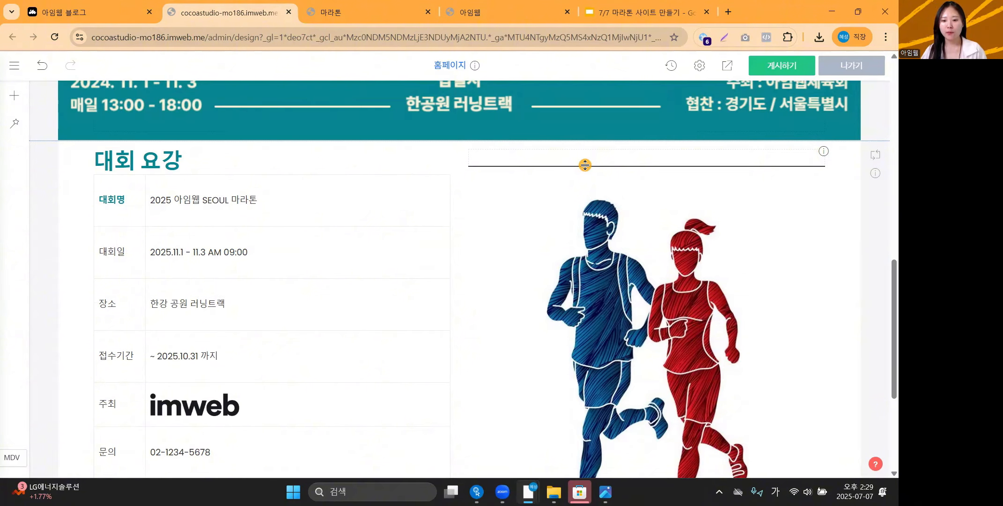
drag(585, 165, 580, 279)
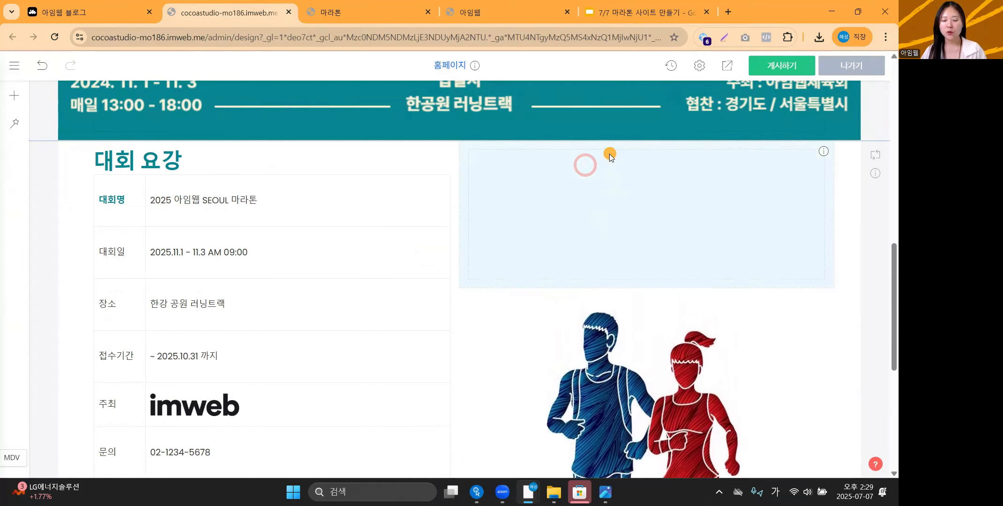
scroll(646, 290, down, 3)
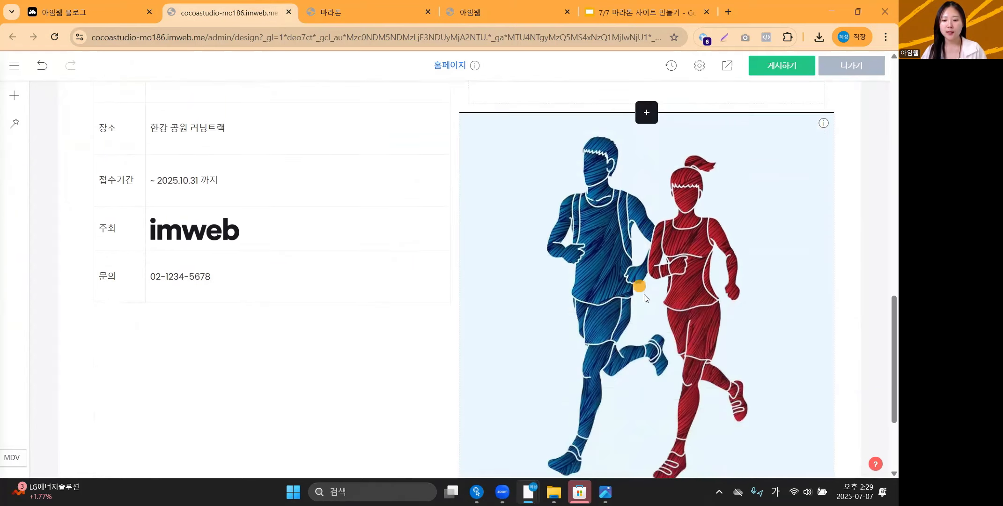
scroll(644, 294, down, 1)
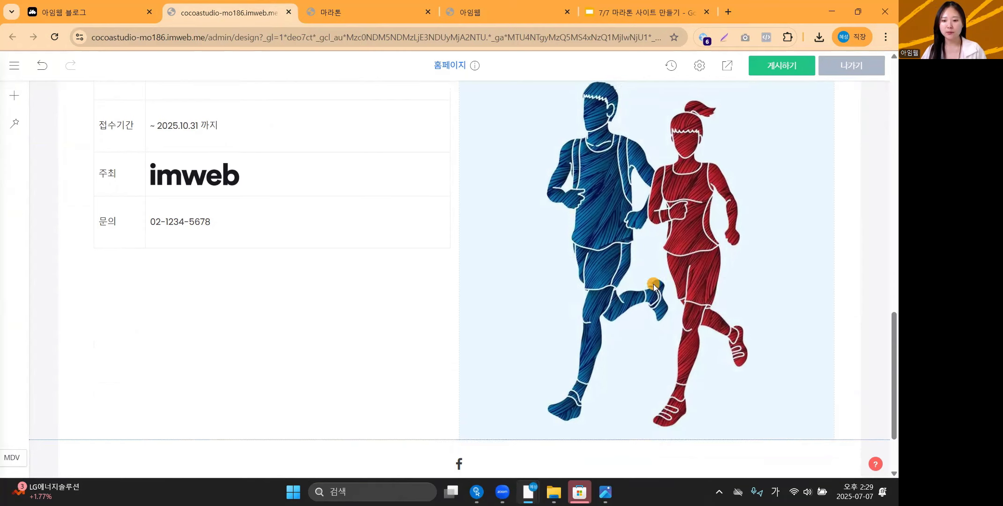
scroll(653, 284, up, 2)
scroll(654, 284, down, 2)
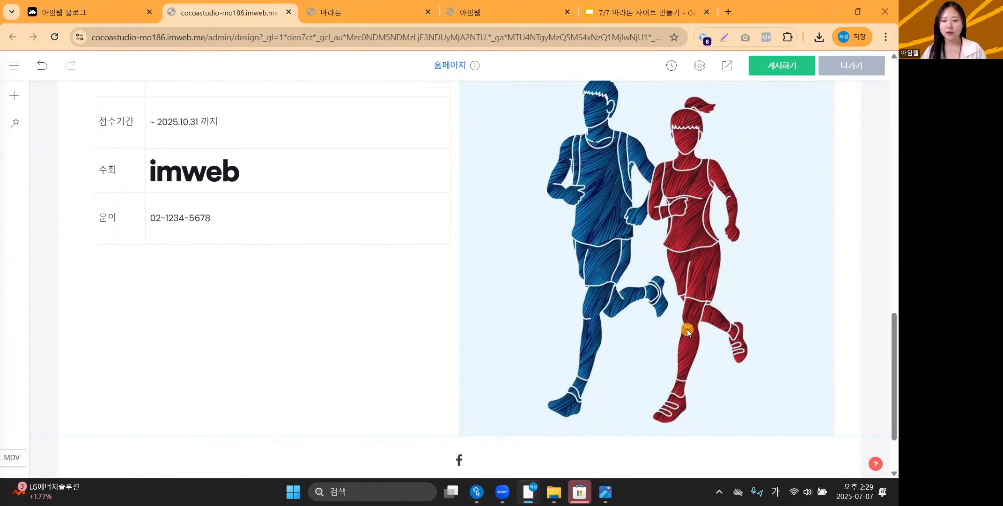
mouse_move(668, 429)
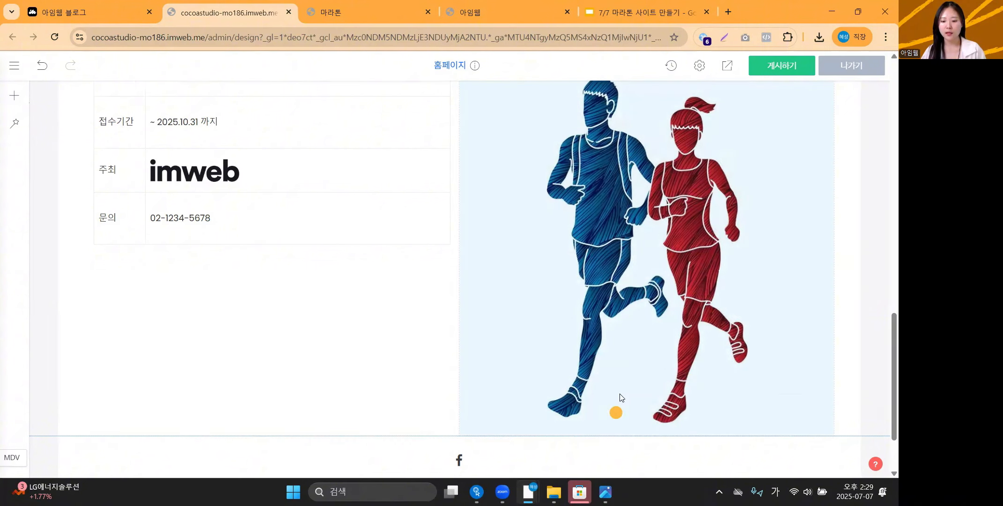
drag(601, 415, 585, 230)
scroll(676, 290, up, 2)
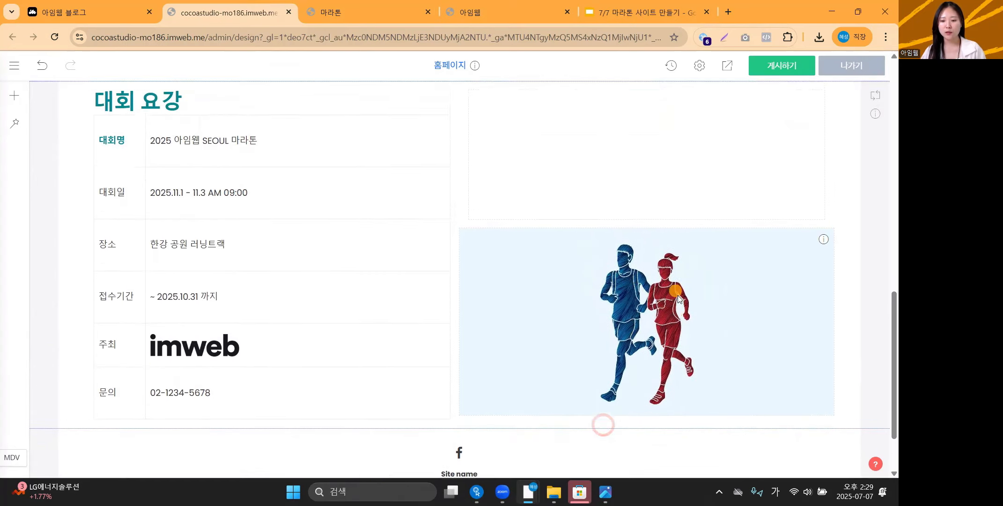
scroll(678, 297, up, 1)
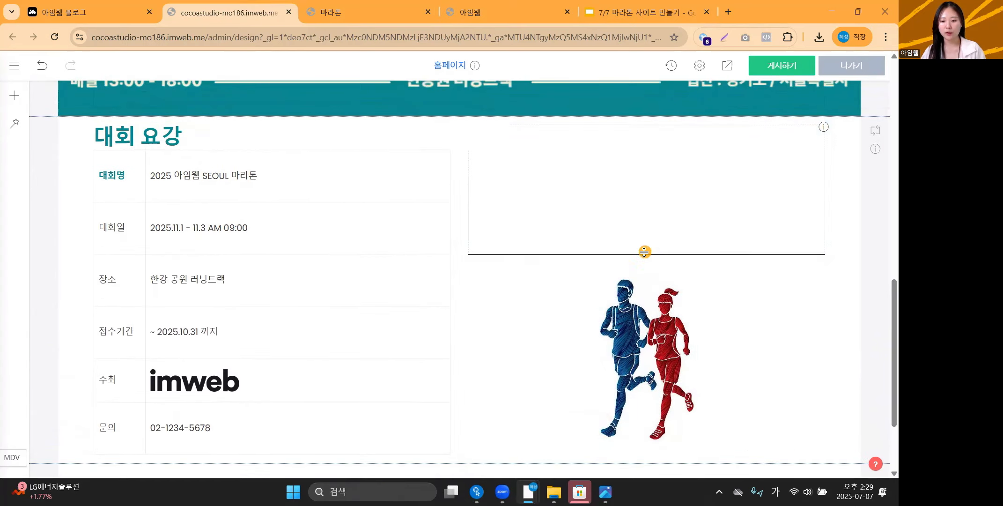
Step: Reduce the 여백 widget's height slightly and enlarge the runner image so its base lines up with the table's lower edge
drag(644, 252, 623, 212)
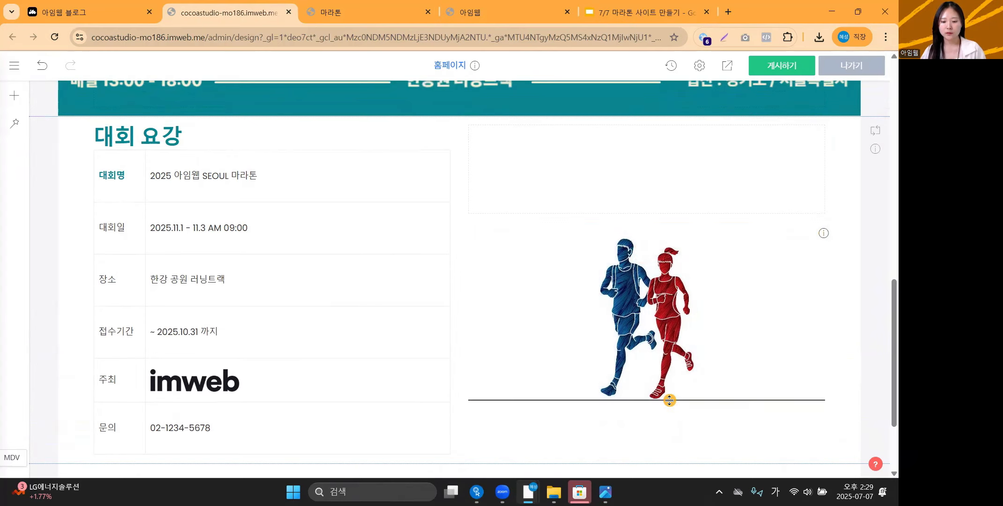
drag(670, 400, 671, 448)
scroll(783, 378, down, 2)
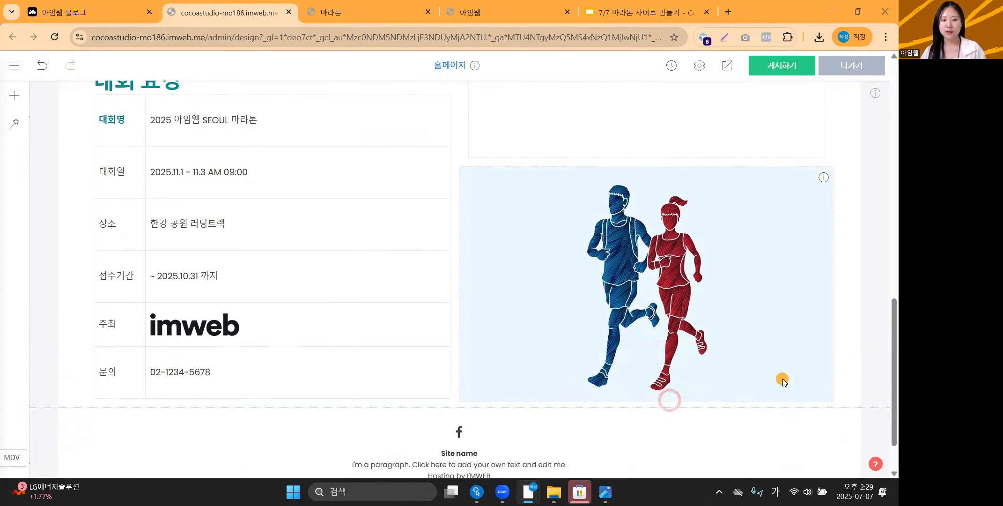
scroll(784, 378, up, 2)
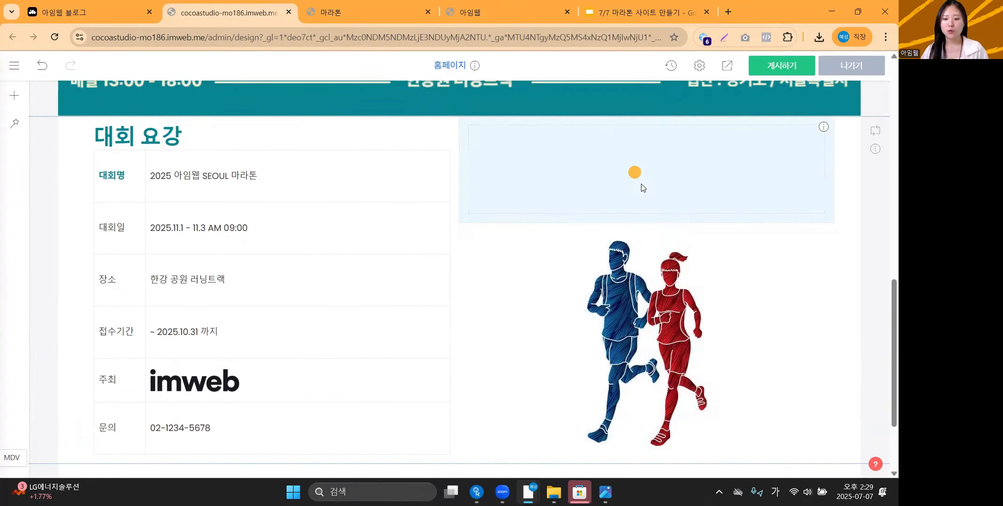
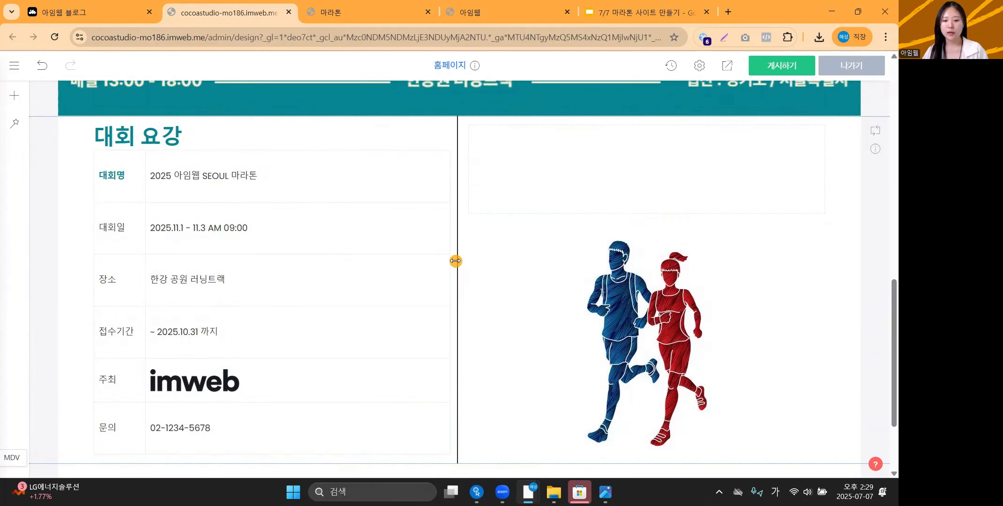
Step: Widen the 대회 요강 table's column by shifting the divider between it and the runner image toward the image
drag(462, 261, 487, 262)
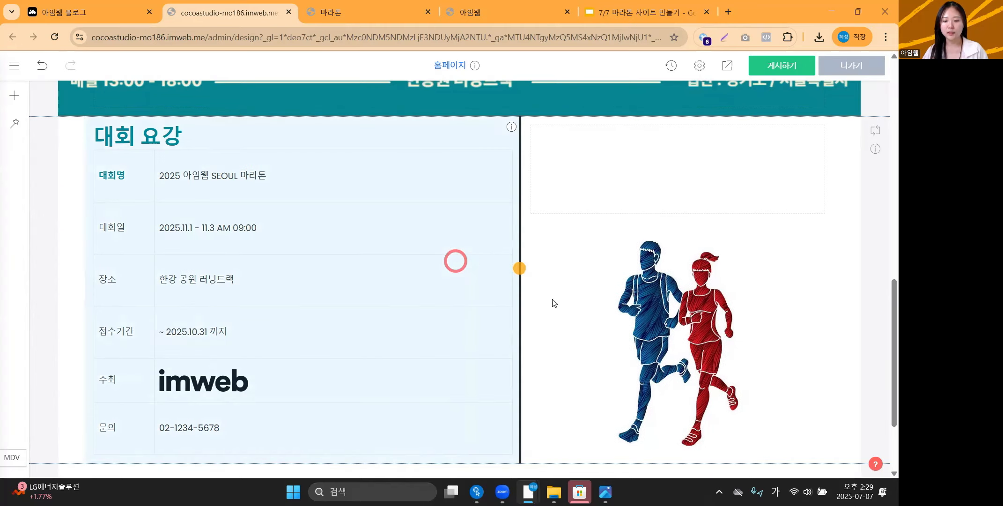
scroll(443, 374, down, 1)
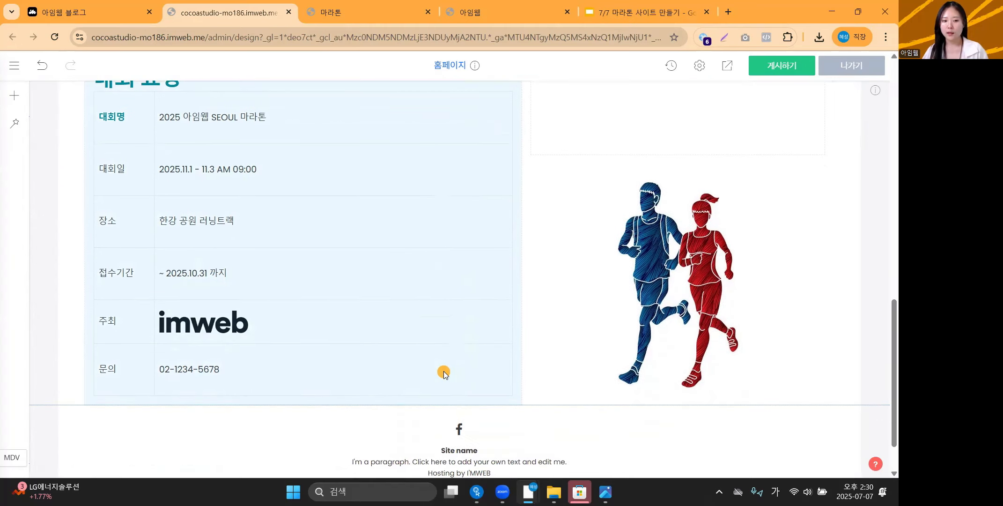
scroll(444, 372, up, 1)
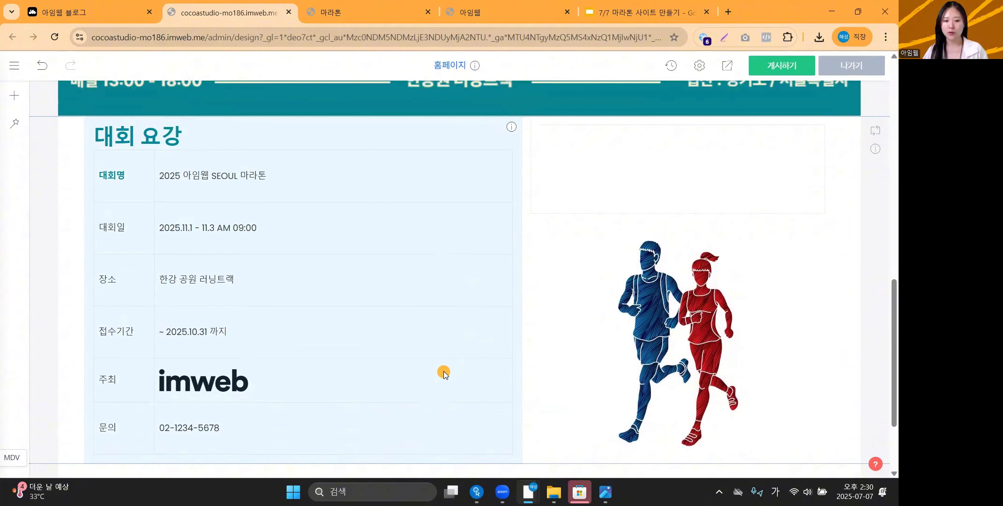
Step: Preview the homepage and examine how the 대회 요강 table and runners image look on the site
click(727, 65)
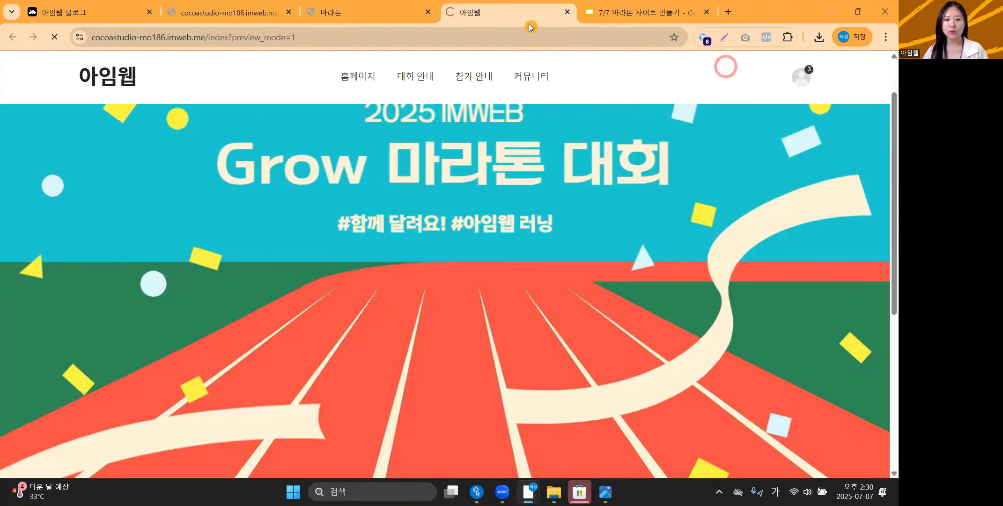
scroll(623, 279, down, 2)
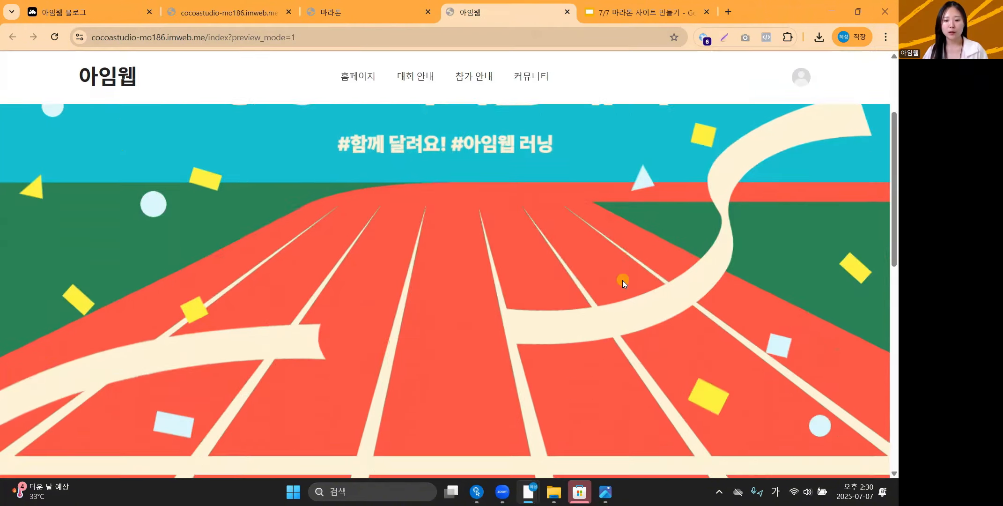
scroll(622, 280, down, 10)
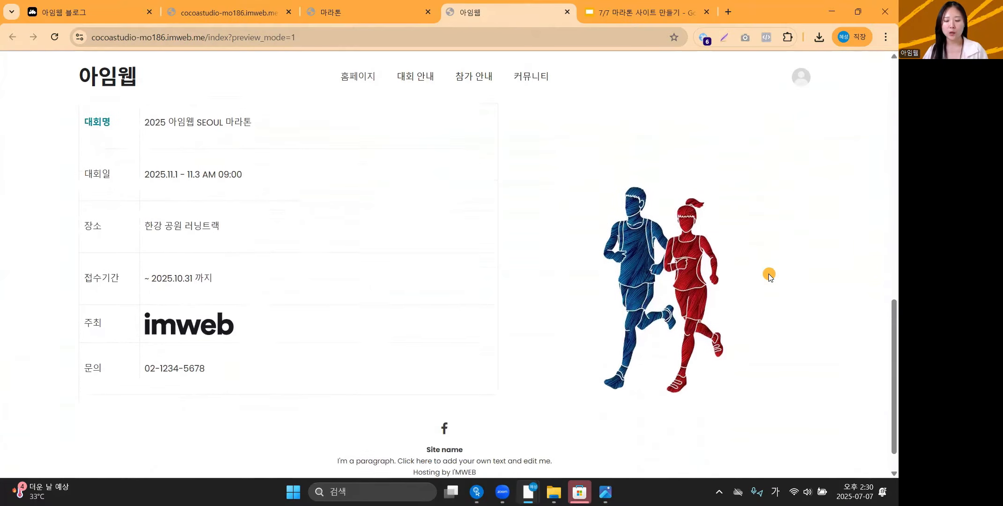
scroll(771, 277, down, 1)
scroll(771, 277, up, 3)
scroll(771, 278, down, 2)
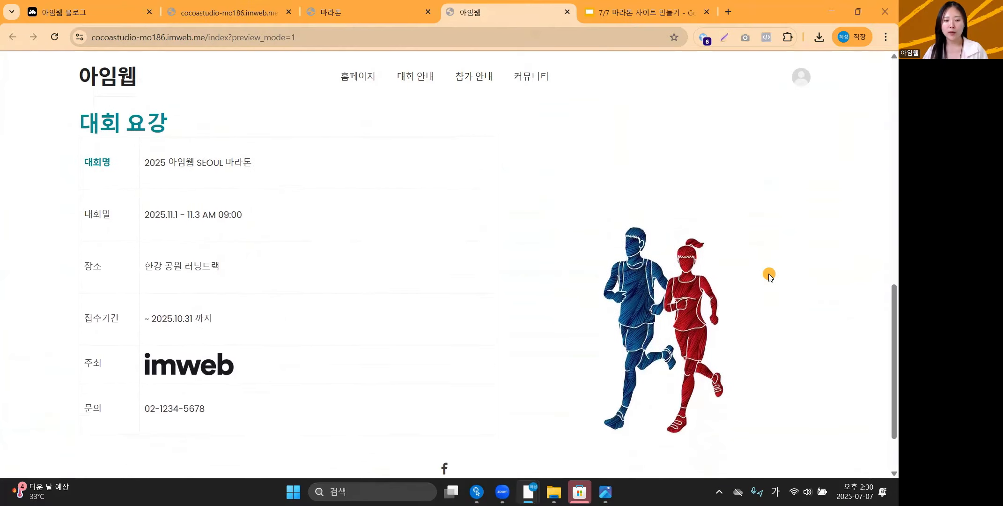
scroll(769, 276, up, 1)
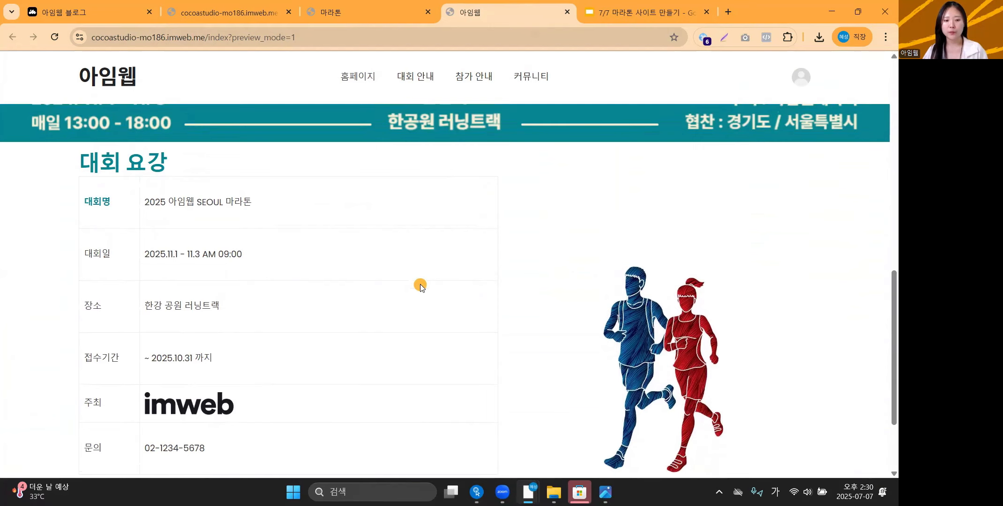
Step: Compare the previewed 대회 요강 table with the event details on the reference 마라톤 site
click(364, 10)
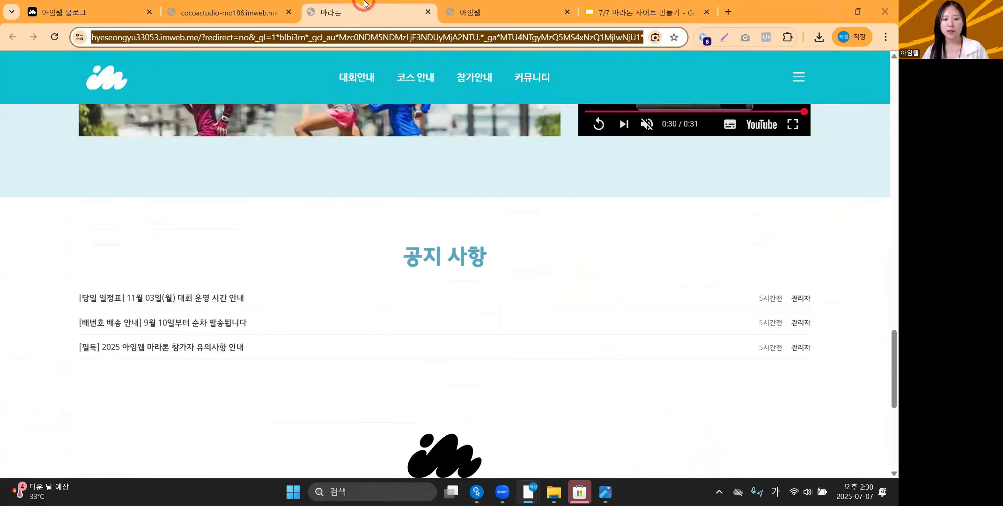
scroll(387, 319, up, 3)
scroll(388, 318, up, 5)
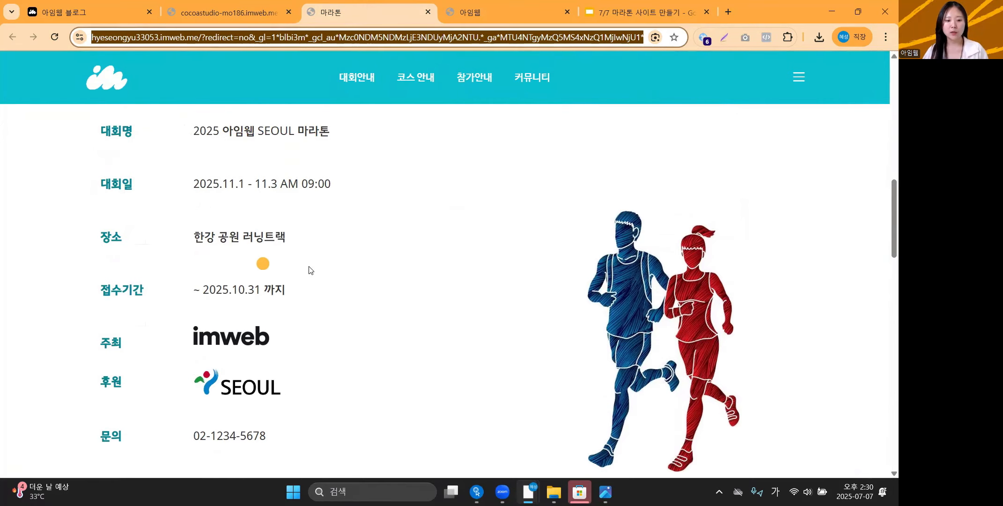
click(487, 8)
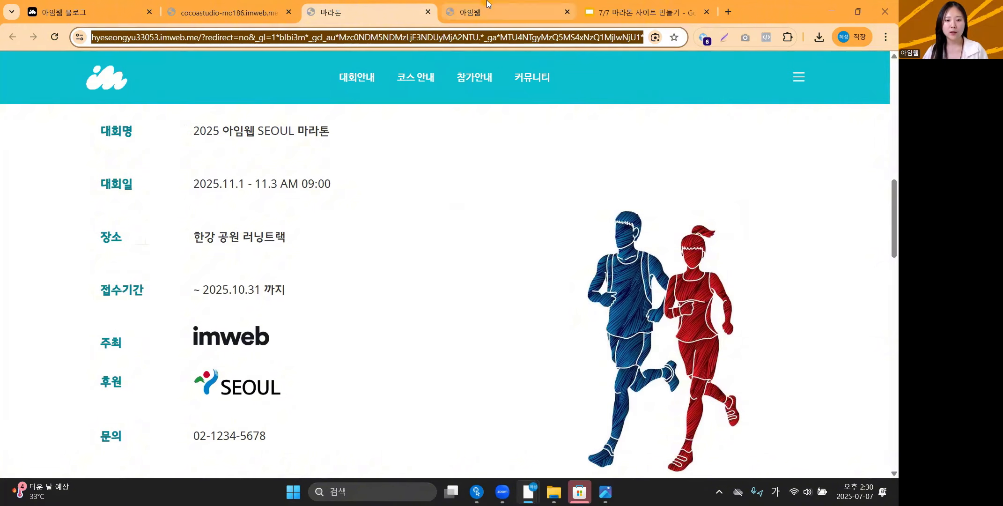
scroll(359, 307, up, 1)
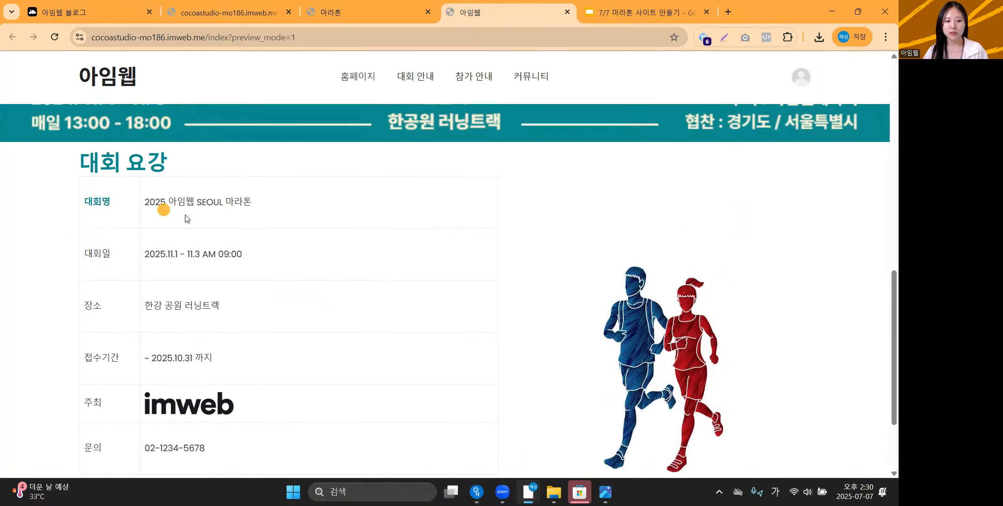
scroll(182, 292, down, 1)
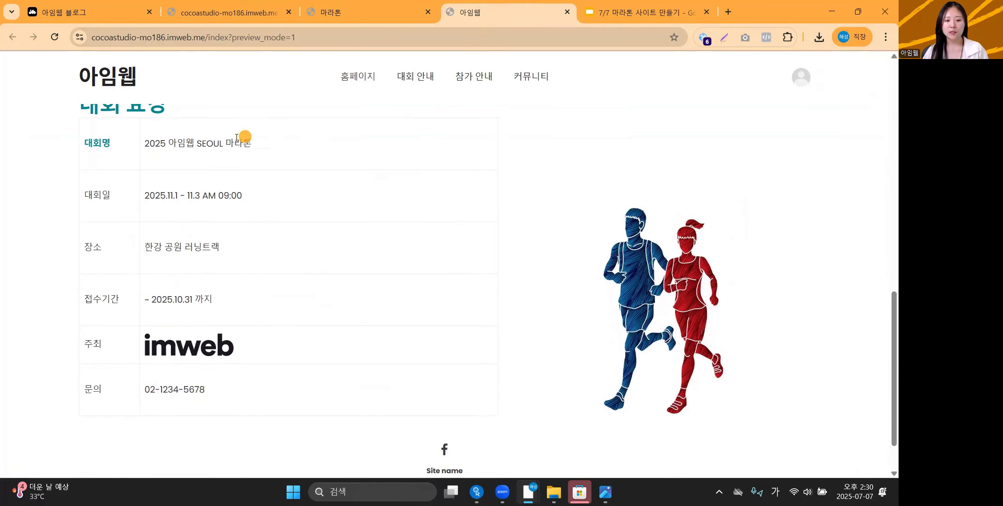
Step: In the homepage editor, apply the 테두리 없음 (no border) style to the 대회 요강 table and finish editing
click(269, 4)
click(123, 182)
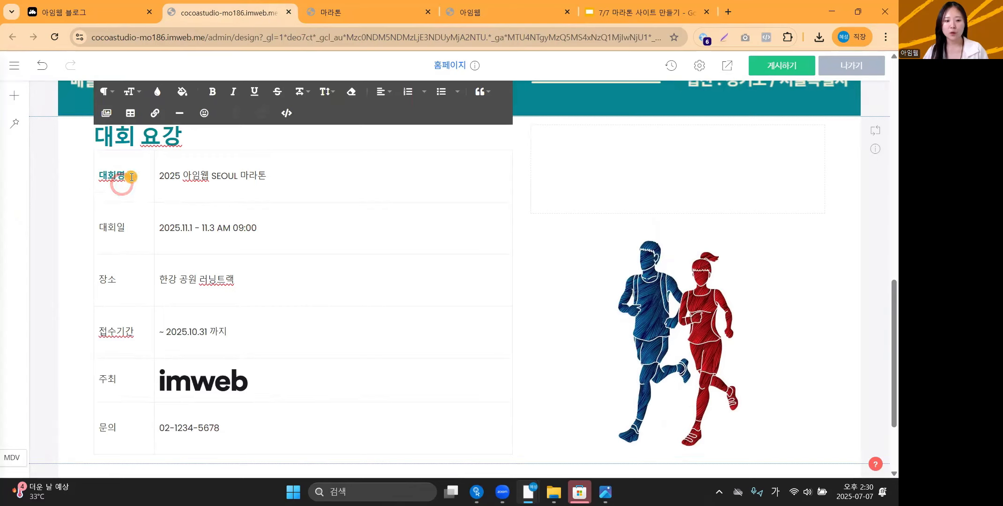
drag(132, 177, 244, 422)
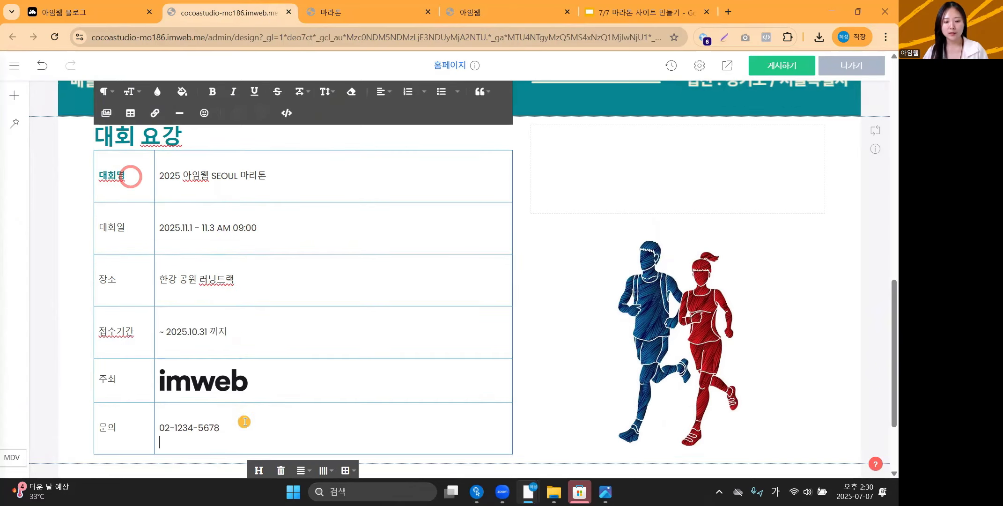
scroll(244, 421, down, 1)
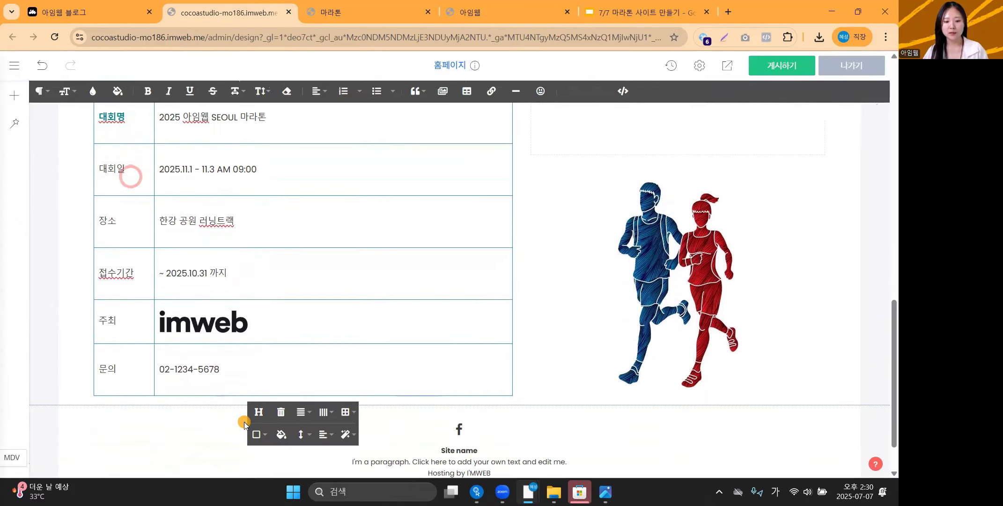
click(344, 412)
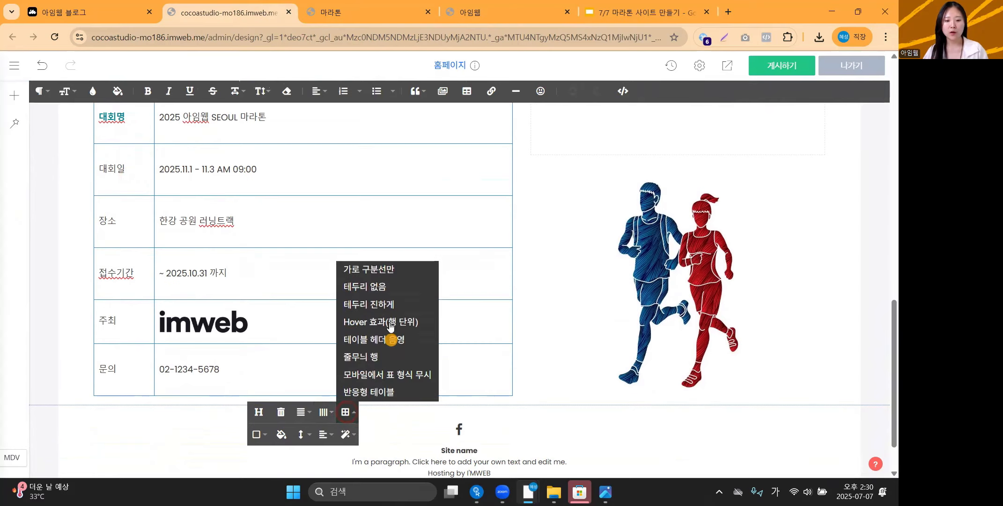
click(365, 286)
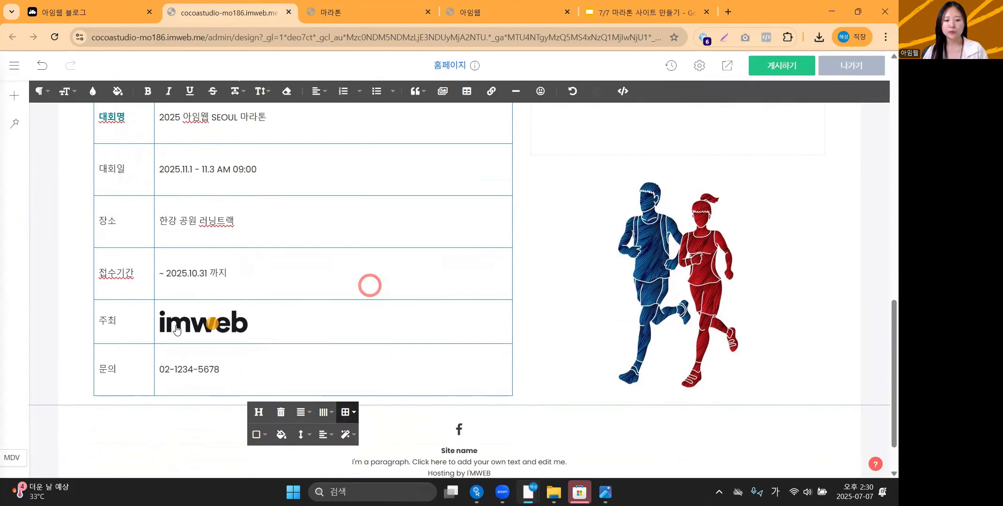
click(64, 358)
scroll(53, 370, up, 2)
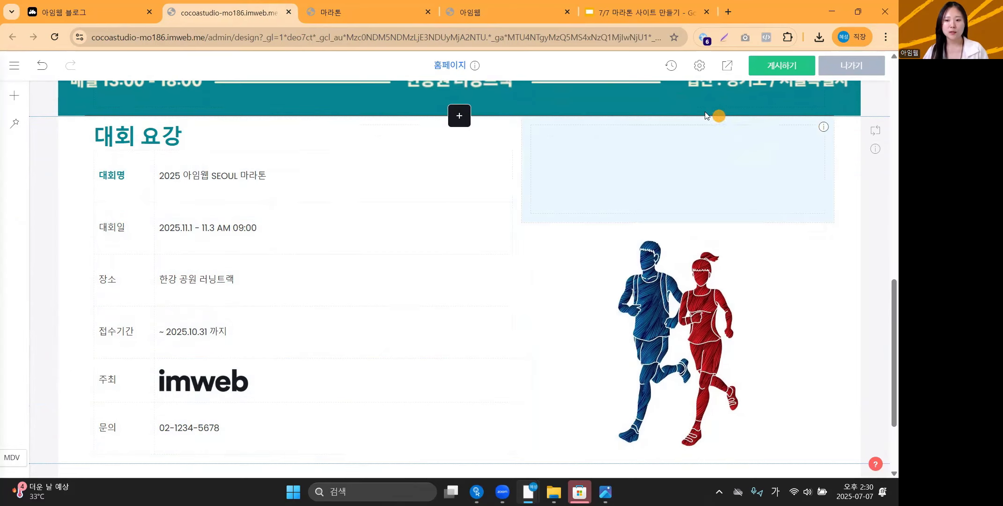
Step: Preview the homepage again and check the 대회 요강 table's borders on the site
click(726, 64)
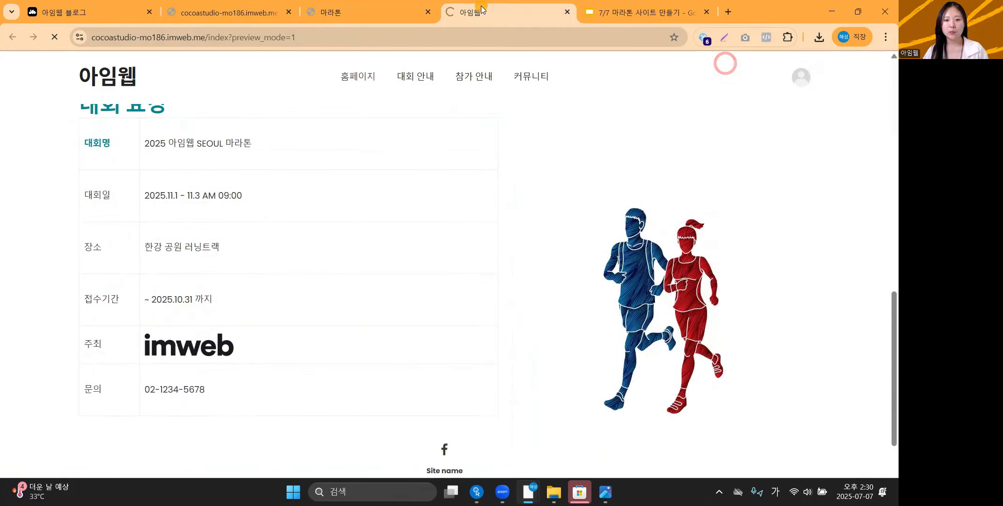
scroll(202, 281, down, 5)
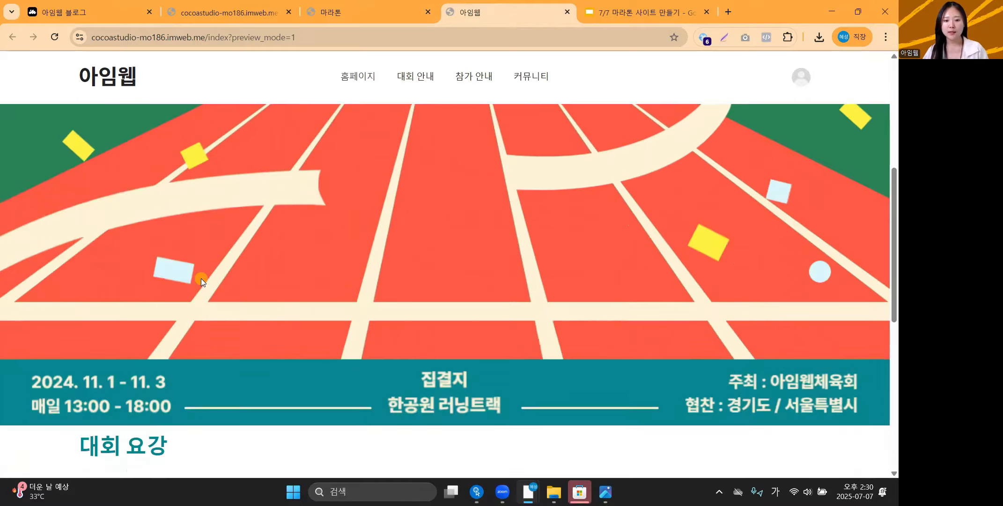
scroll(203, 281, down, 8)
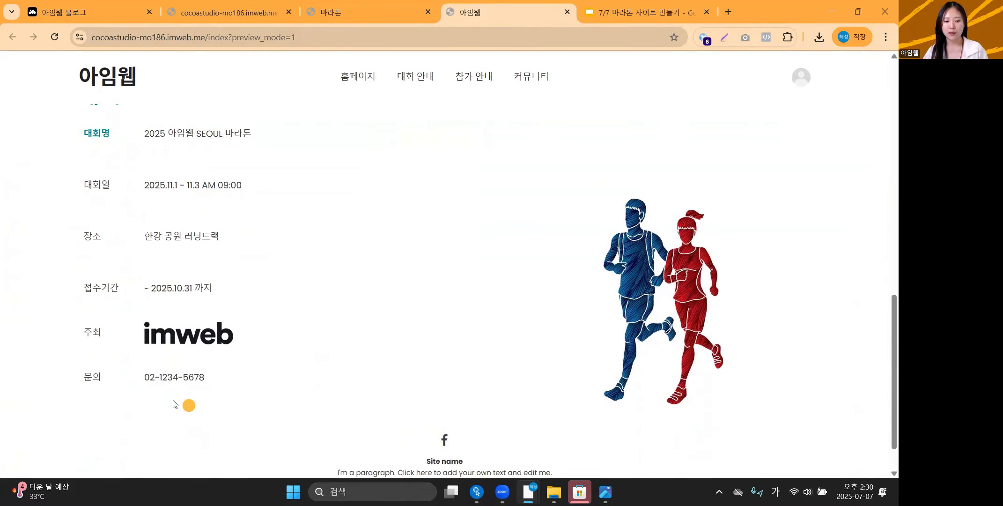
scroll(192, 203, up, 1)
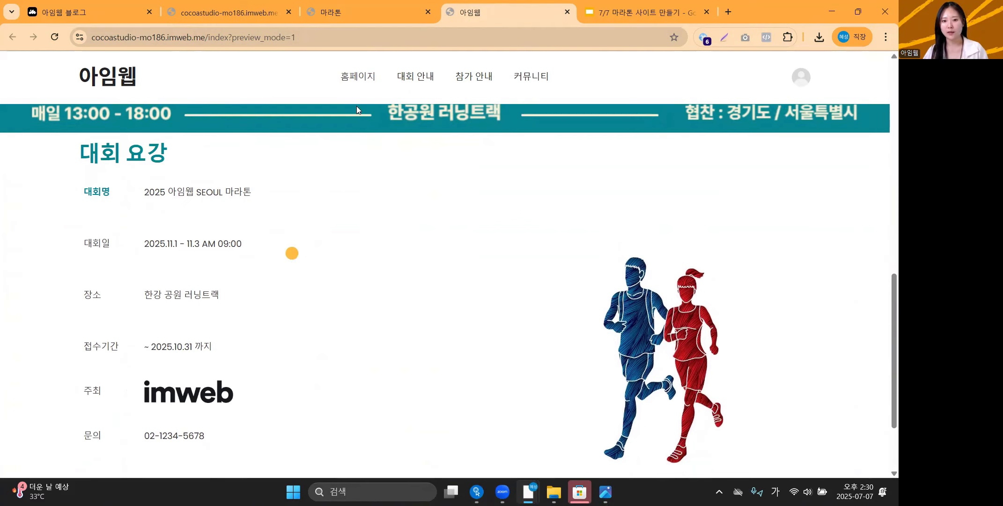
click(372, 6)
Step: Return to the homepage editor and add a small space above the 대회 요강 heading in its text widget
click(249, 5)
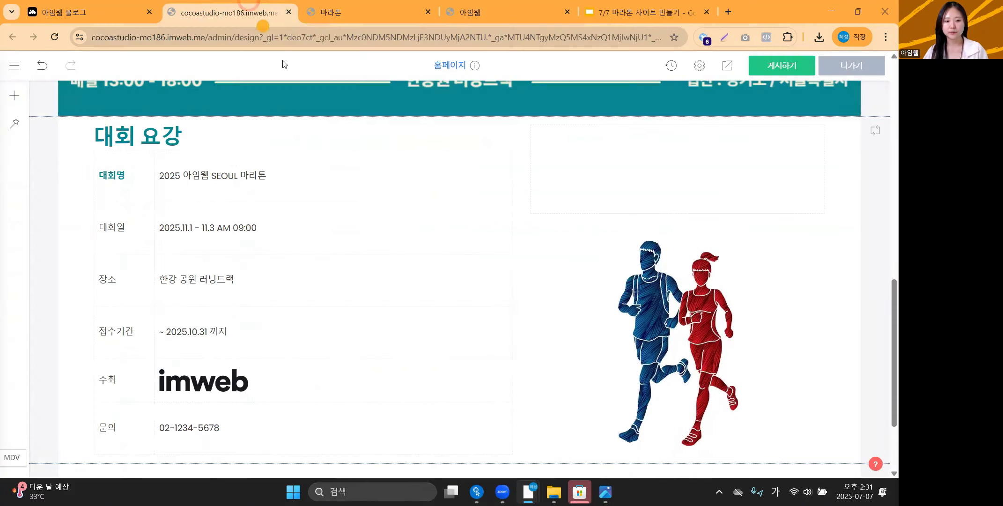
click(107, 131)
drag(97, 142, 50, 213)
scroll(51, 213, down, 2)
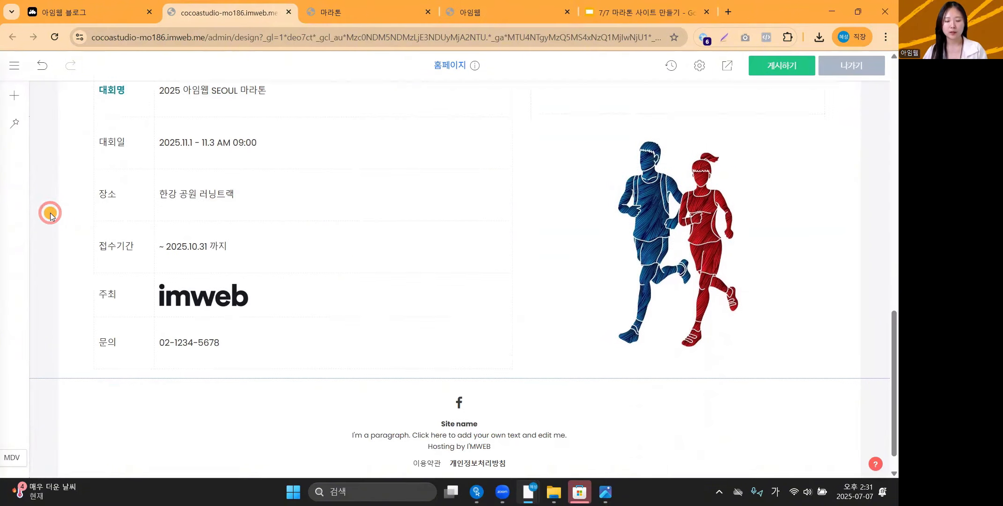
scroll(51, 213, up, 2)
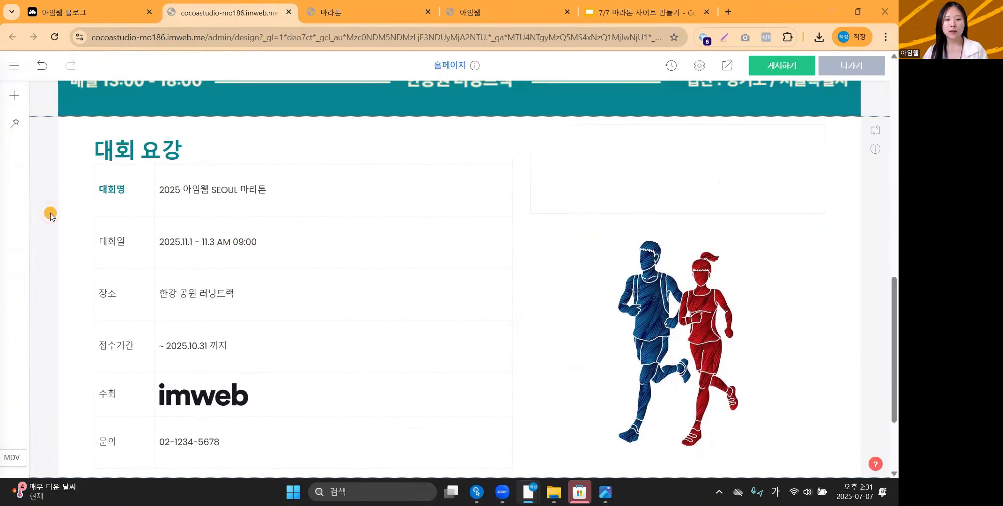
Step: Examine the video and image layout of the "Publish your site, Push your limit" section on the reference 마라톤 site
click(388, 6)
scroll(387, 306, down, 10)
scroll(387, 306, down, 1)
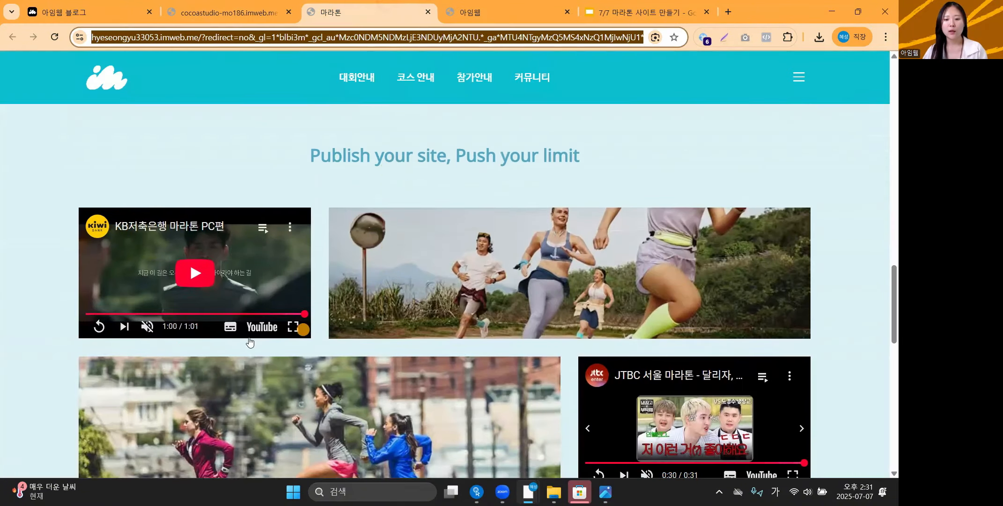
scroll(495, 320, down, 1)
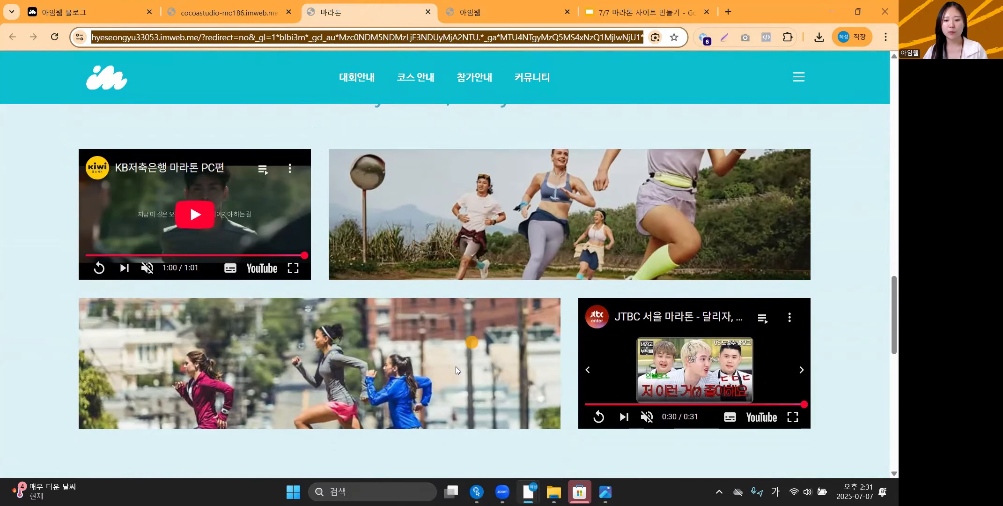
scroll(455, 366, up, 1)
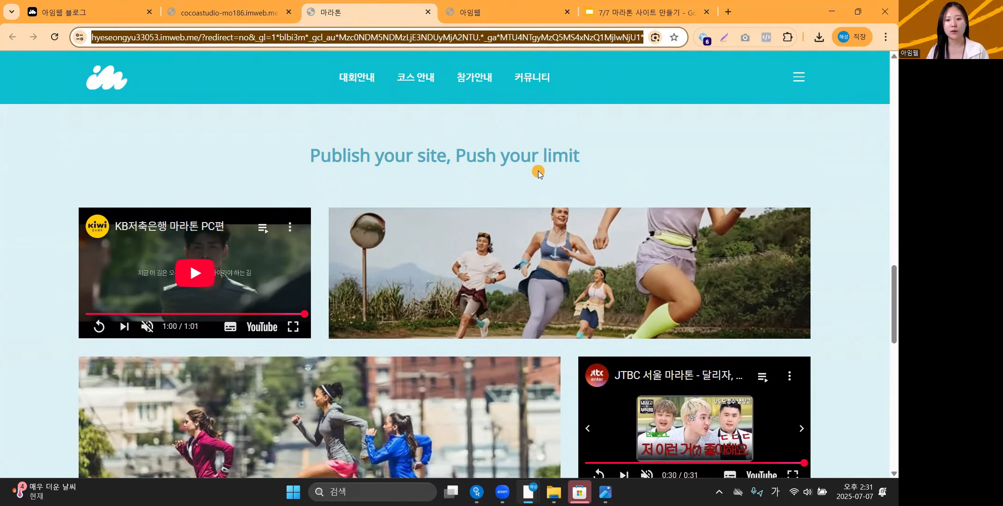
scroll(457, 218, down, 2)
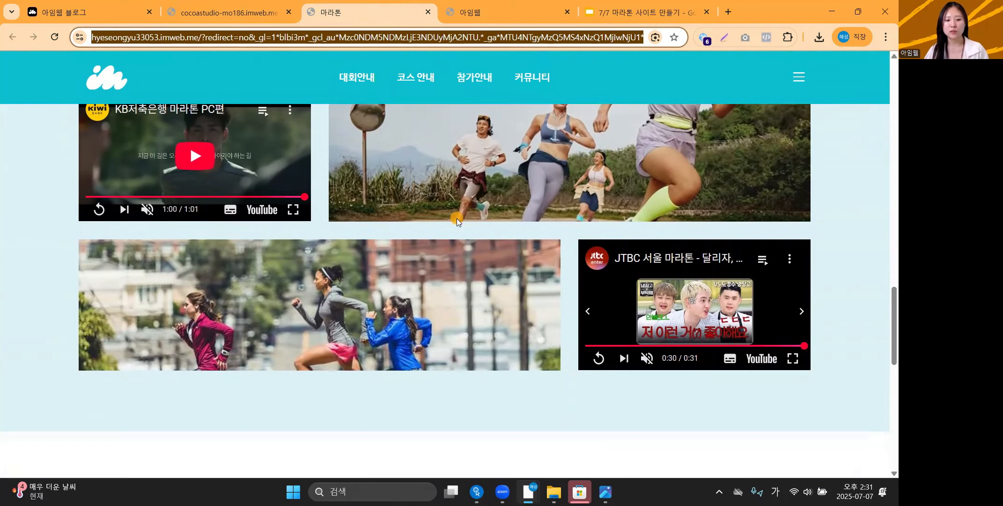
scroll(453, 237, up, 1)
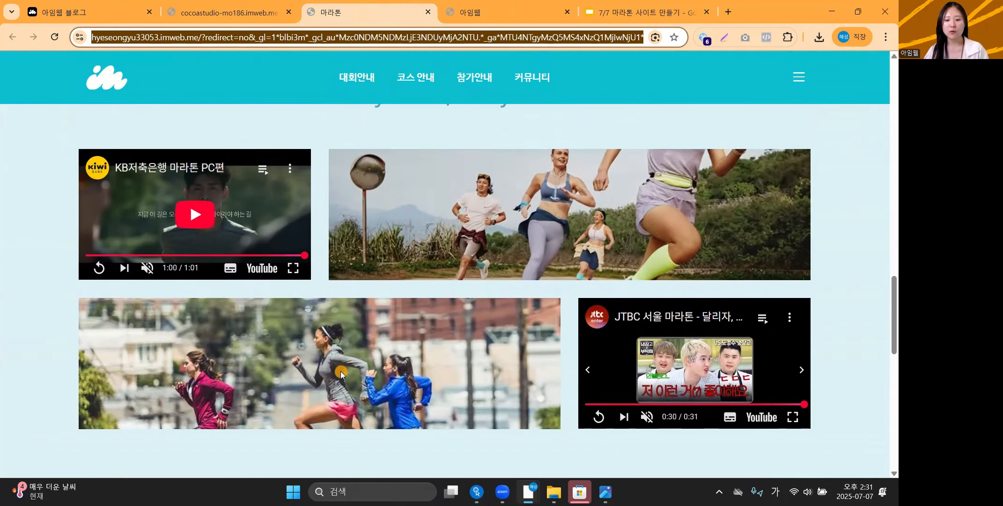
scroll(366, 379, up, 1)
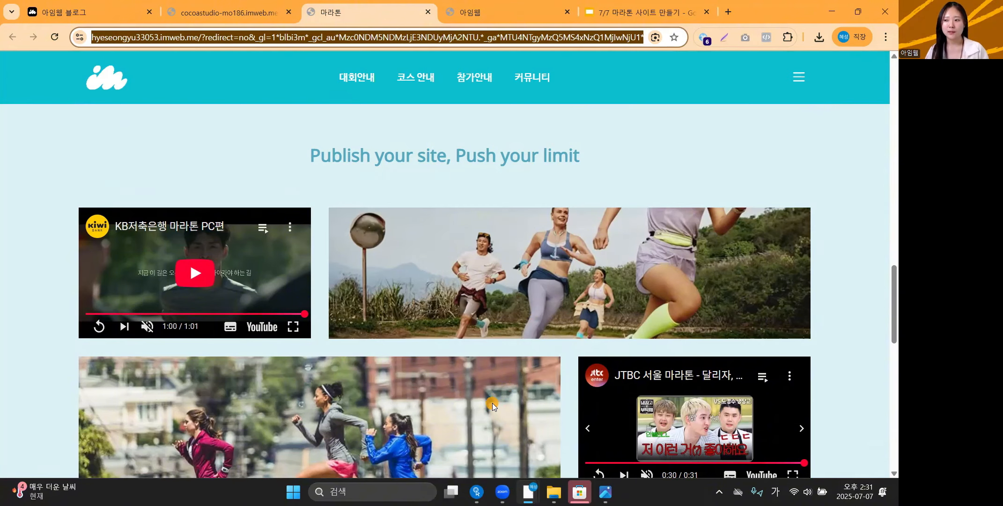
scroll(498, 396, down, 1)
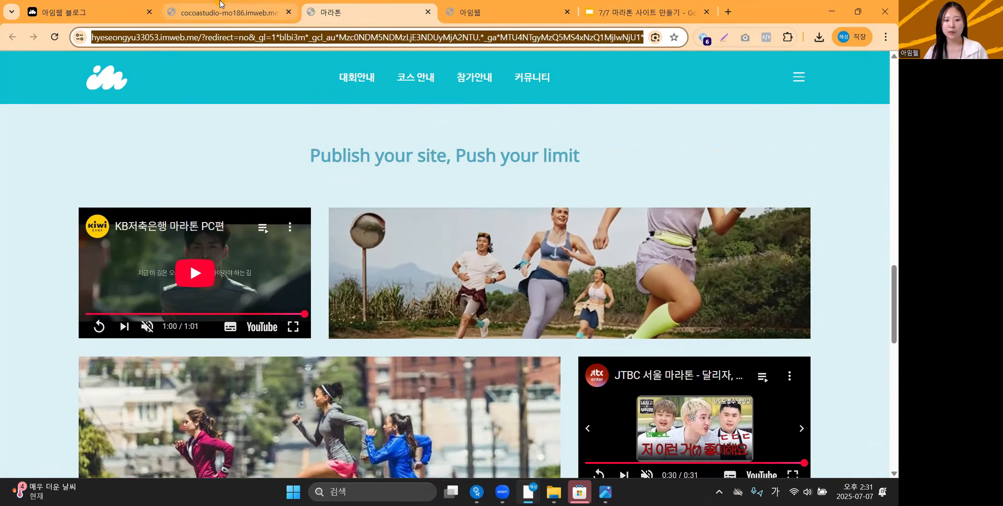
Step: Add an empty section below the 대회 요강 section in the homepage editor
click(220, 12)
scroll(26, 302, down, 3)
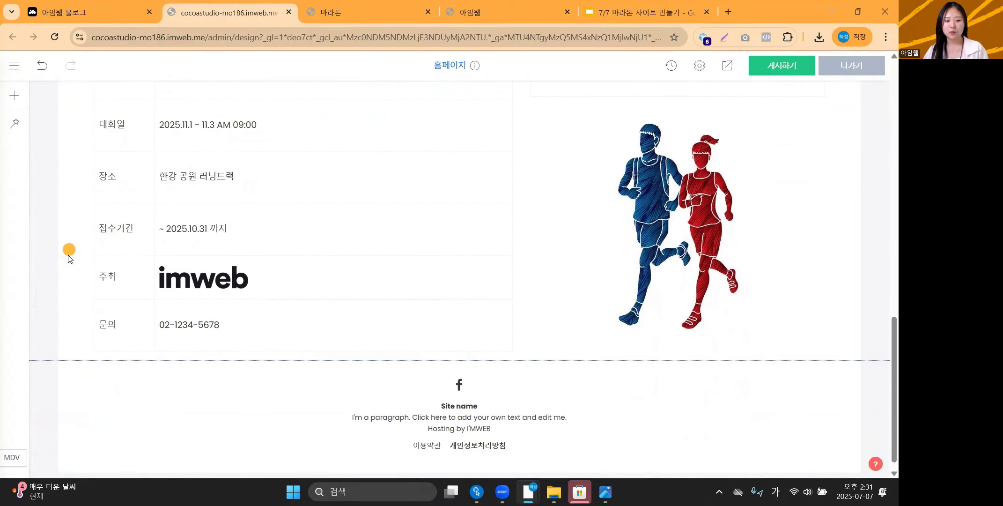
right_click(41, 255)
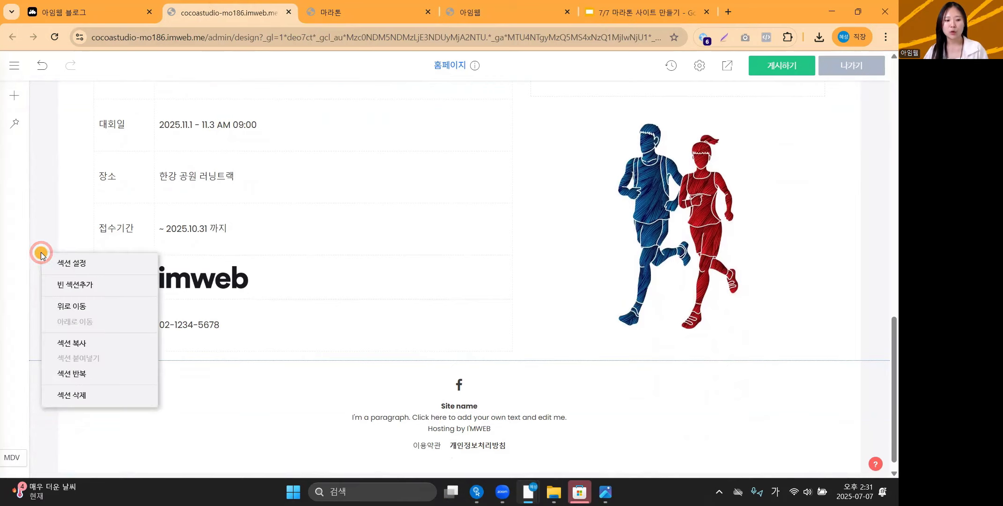
click(81, 286)
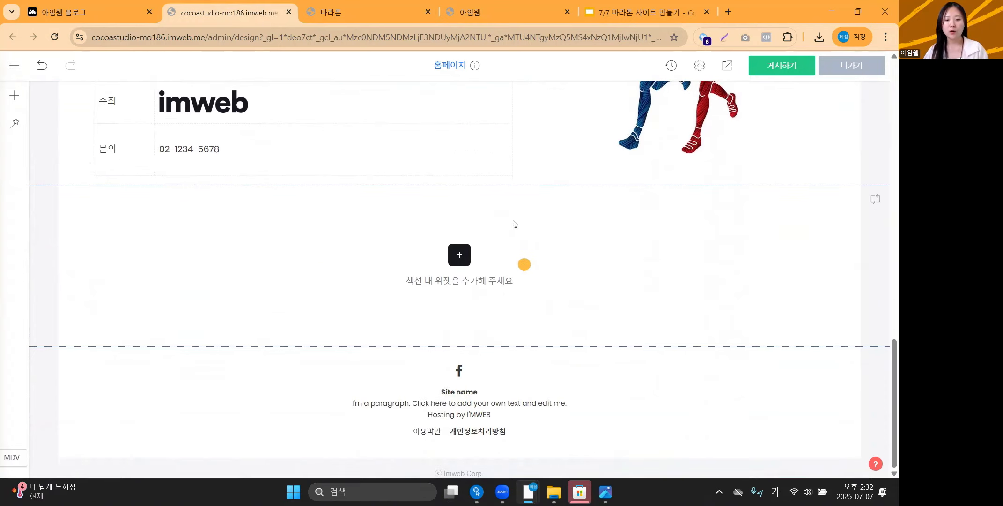
Step: Review the reference 마라톤 site from its hero banner down to the "Publish your site, Push your limit" section, comparing section backgrounds
click(387, 8)
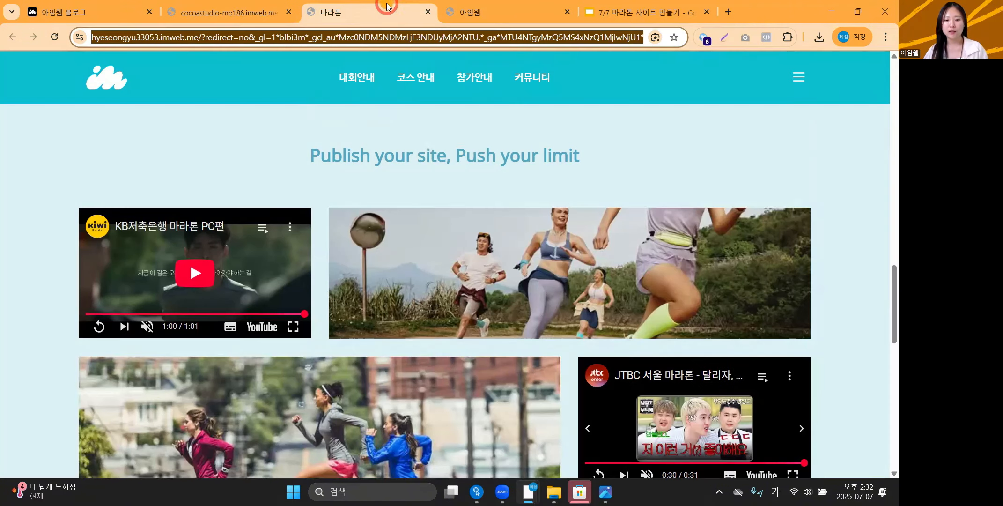
scroll(82, 213, up, 3)
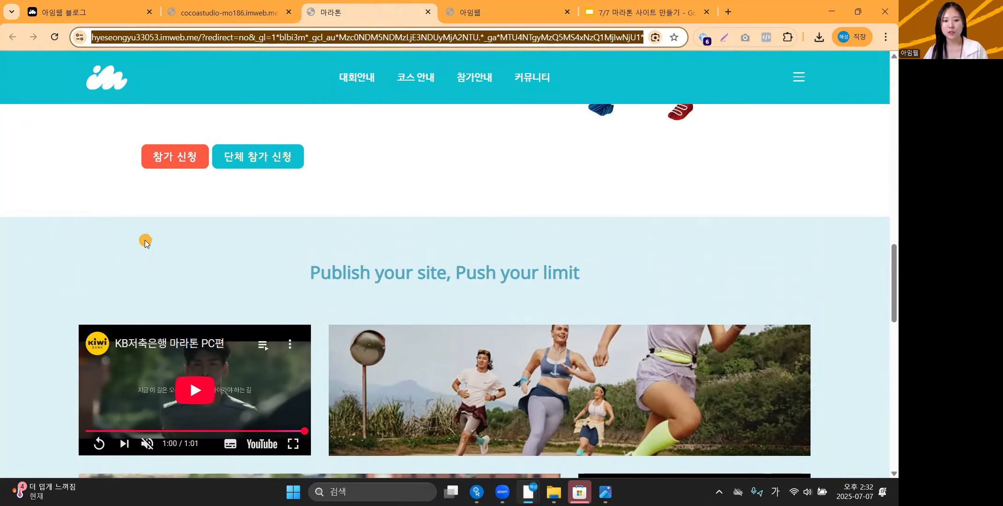
scroll(70, 300, up, 5)
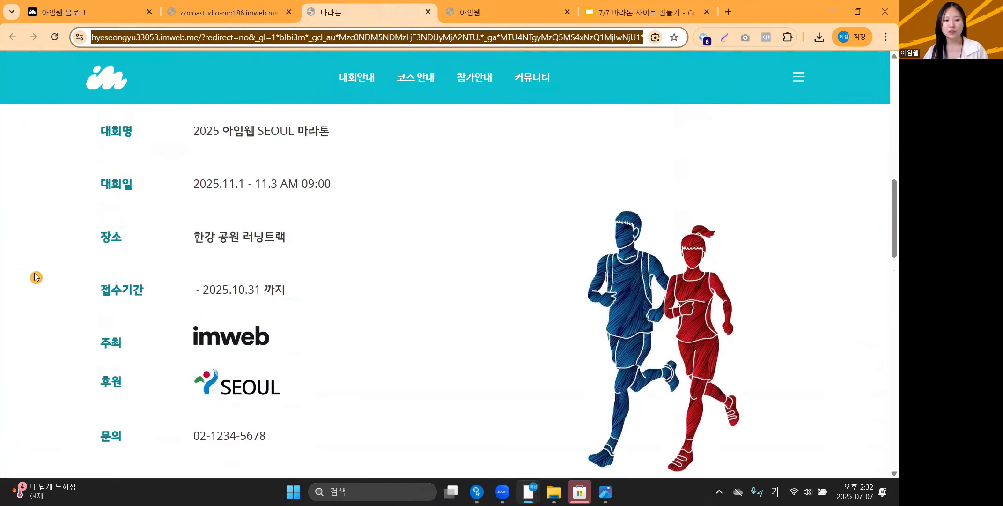
scroll(18, 313, down, 2)
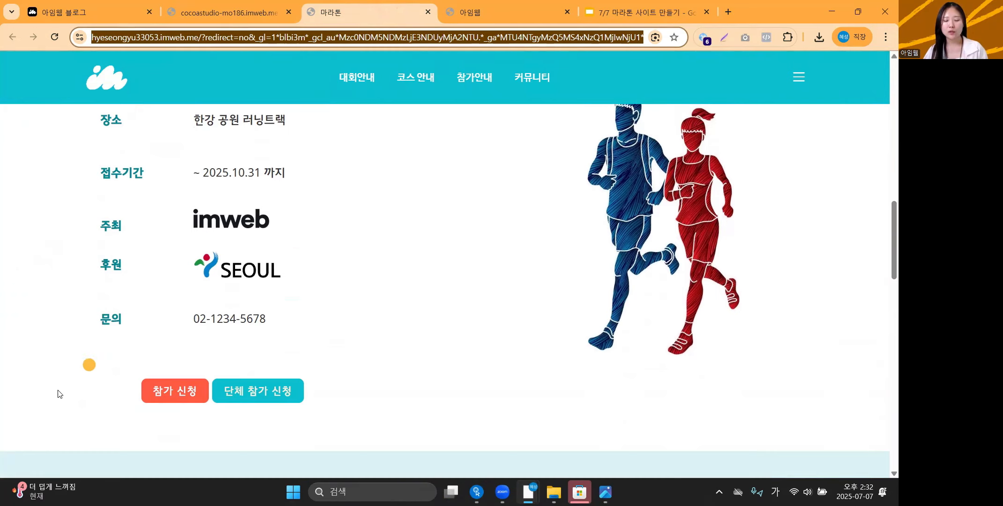
scroll(73, 384, down, 2)
scroll(43, 372, down, 2)
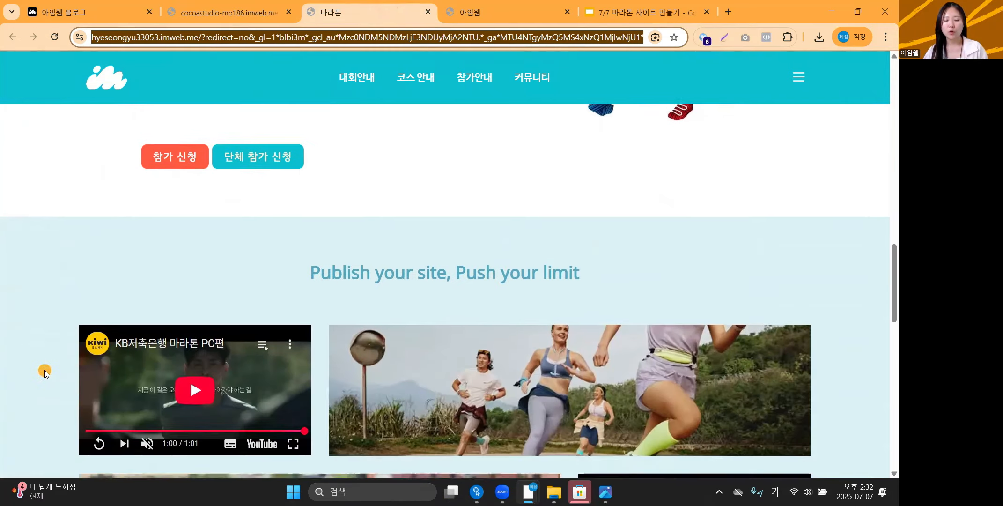
scroll(43, 372, up, 15)
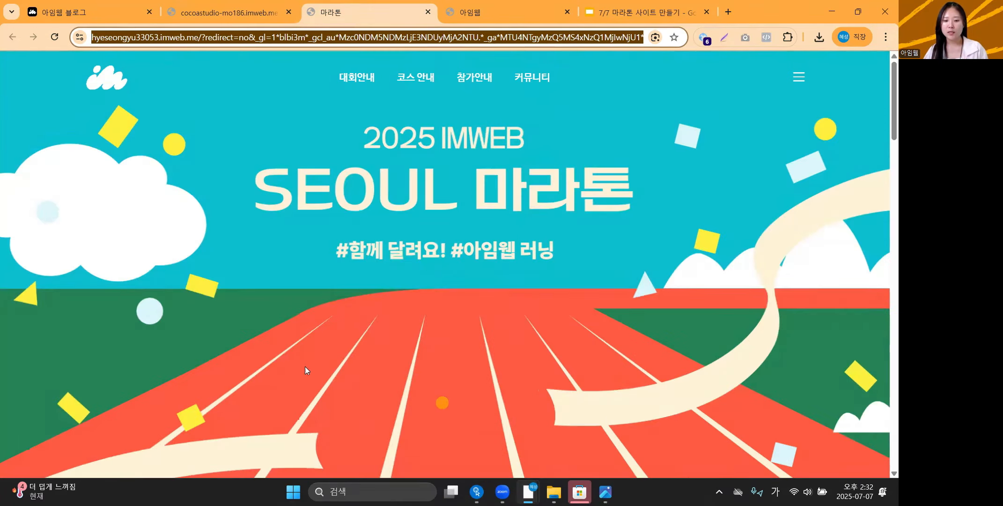
scroll(450, 338, down, 20)
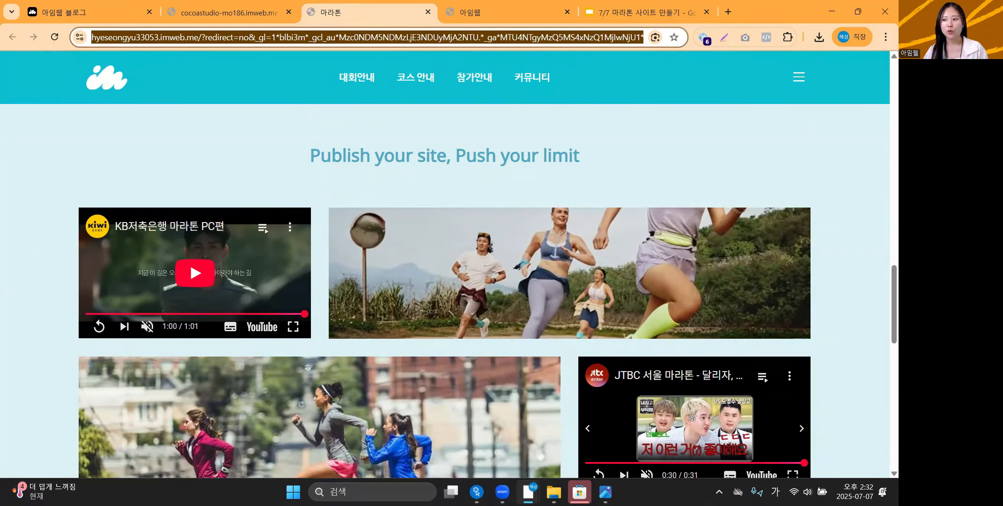
key(alt+Tab)
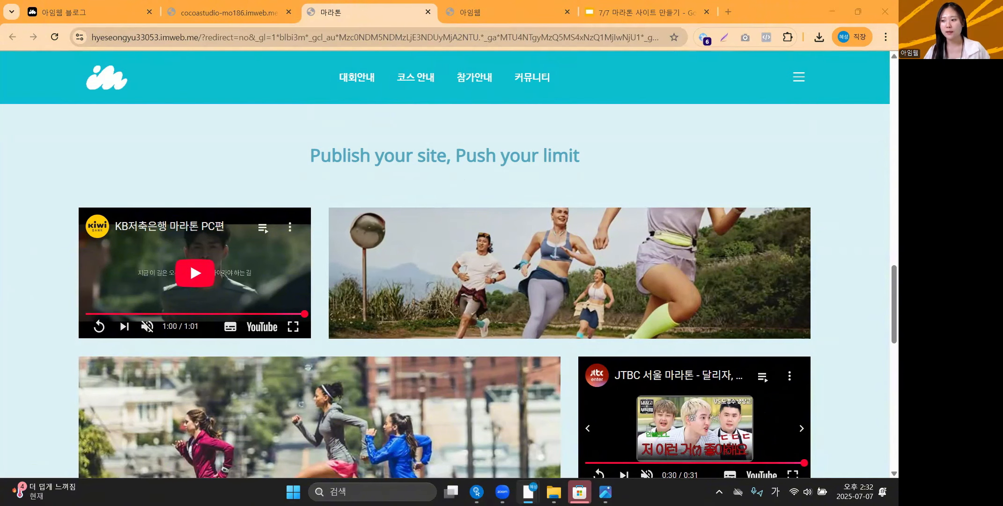
Step: Return to the homepage editor and set the empty section's background colour to #dbf2f5 with 0.7 opacity
click(230, 13)
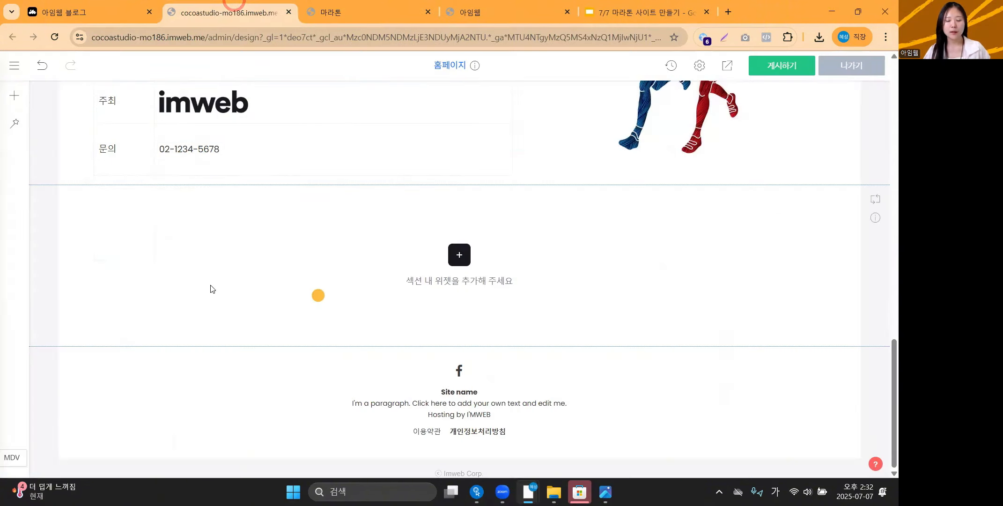
right_click(274, 255)
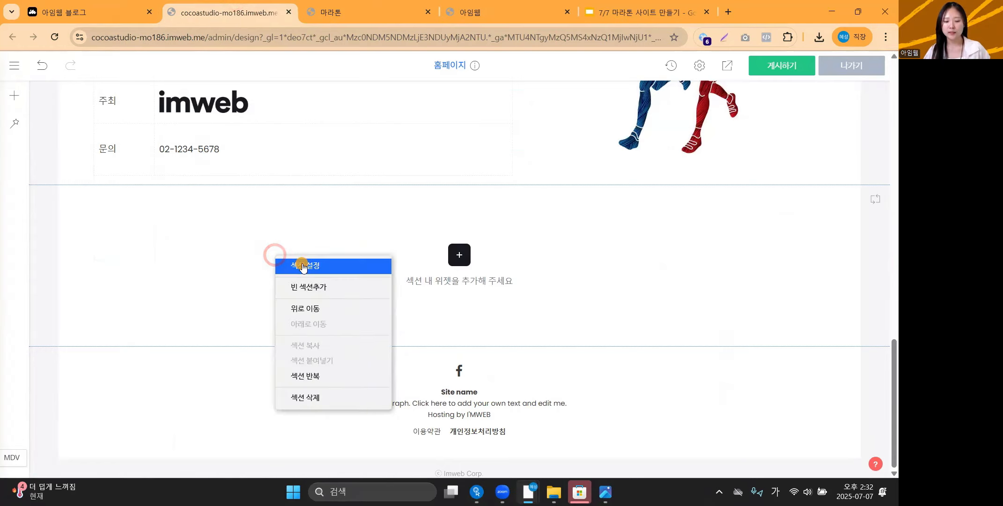
click(305, 266)
click(431, 303)
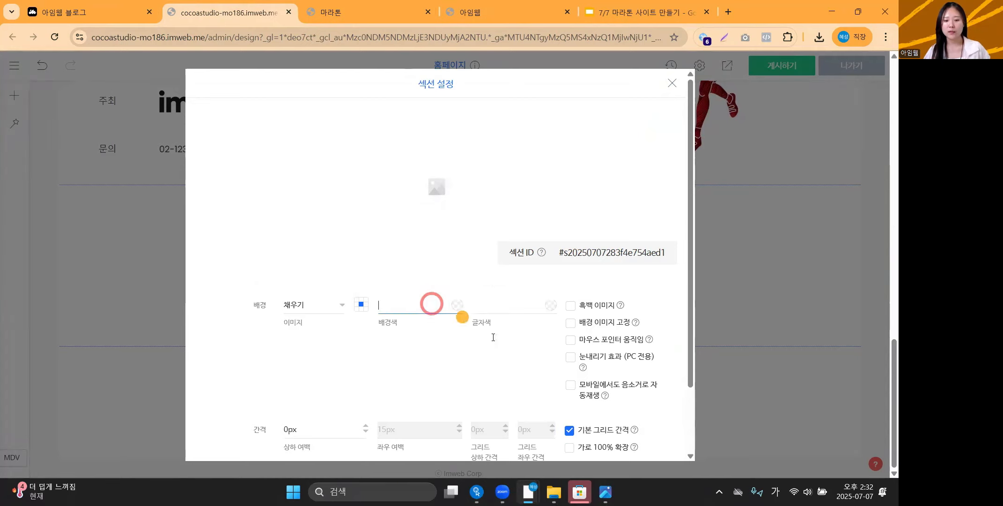
text(#dbf2f5)
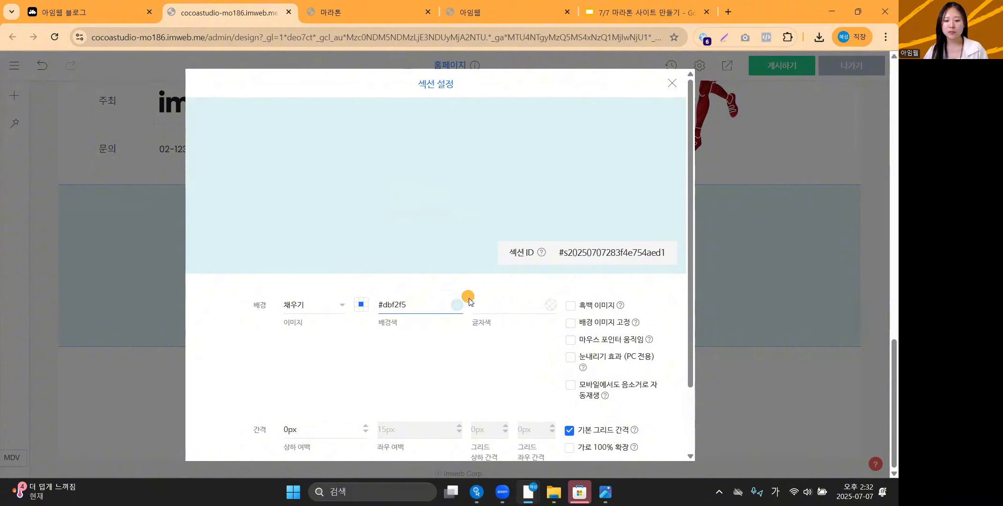
click(457, 308)
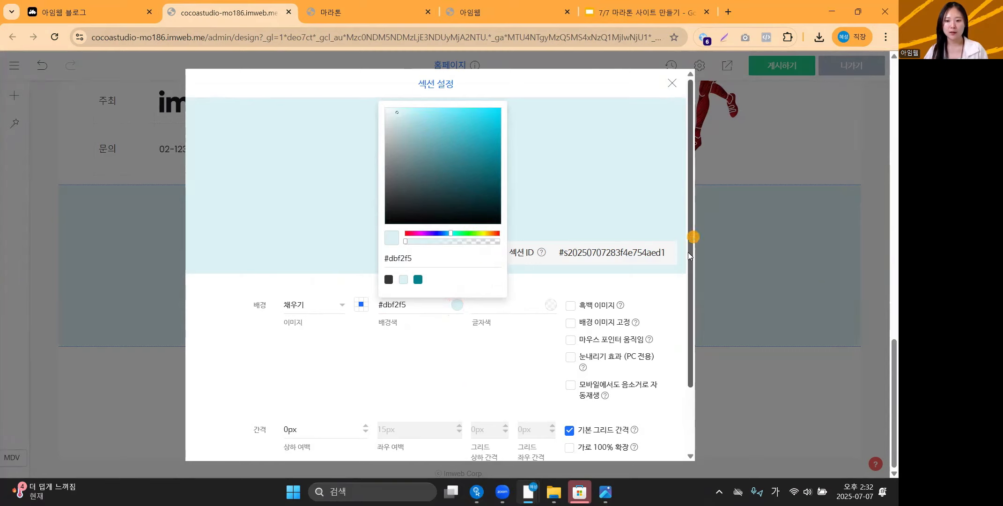
click(430, 242)
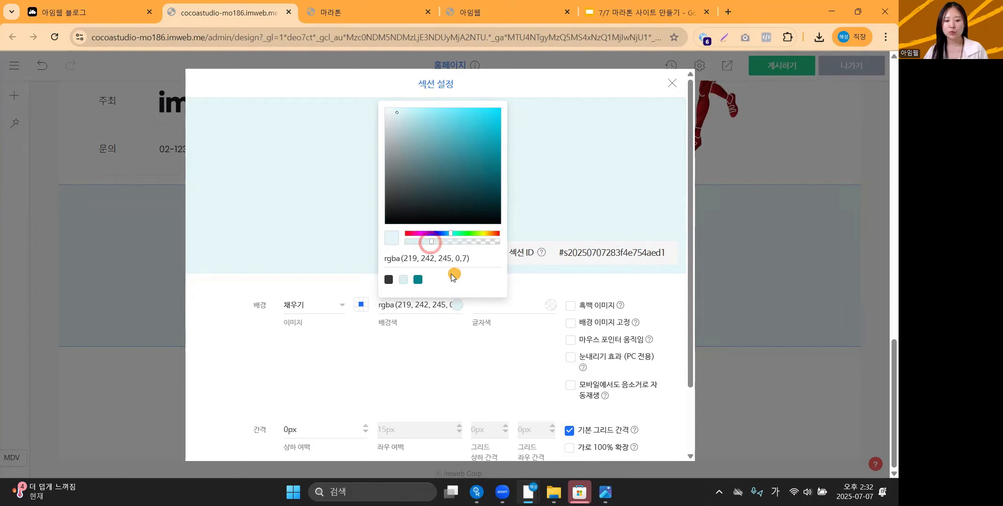
click(792, 246)
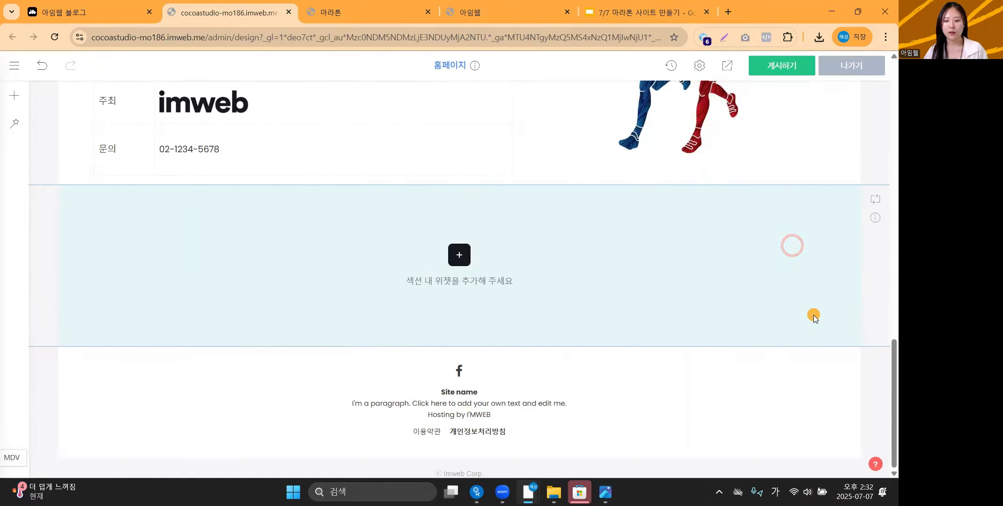
Step: Copy the heading "Publish your site, Push your limit" from the reference 마라톤 site
click(354, 10)
scroll(315, 312, down, 1)
scroll(359, 312, up, 1)
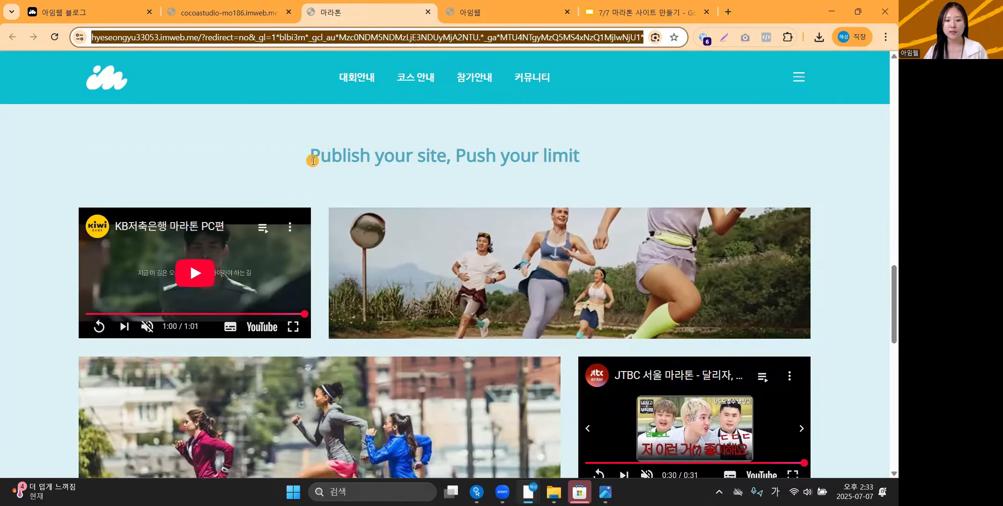
drag(313, 160, 584, 161)
key(ctrl+c)
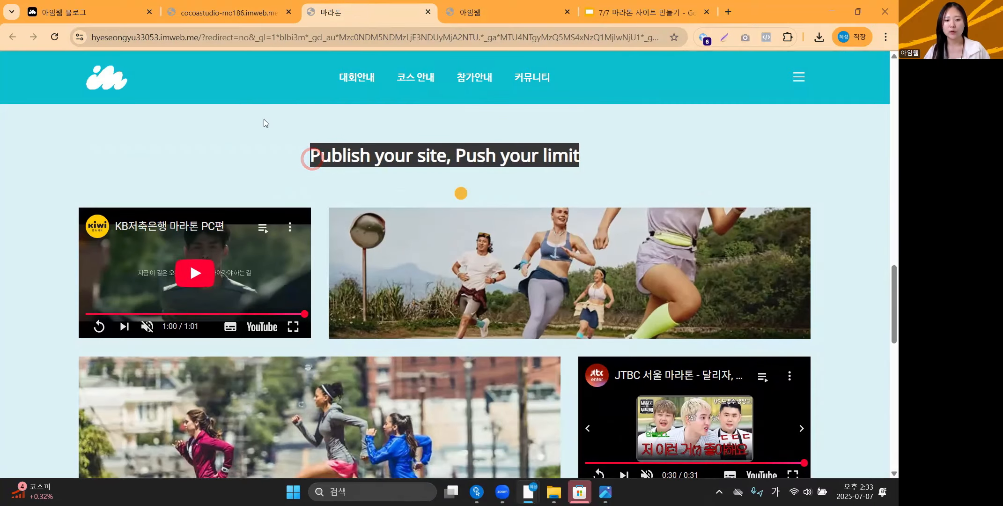
Step: Add a text widget to the light-blue section in the homepage editor and replace its placeholder with the copied heading
click(208, 4)
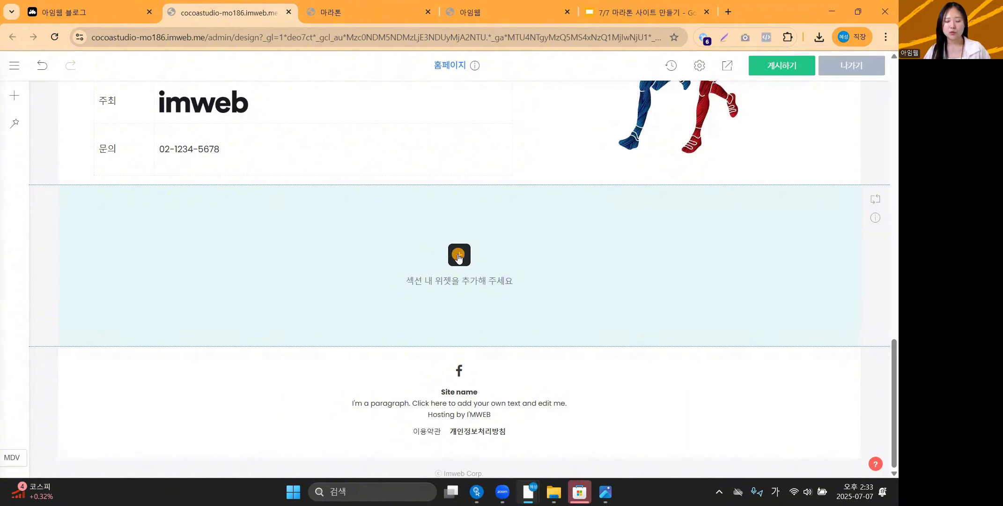
click(458, 256)
click(458, 147)
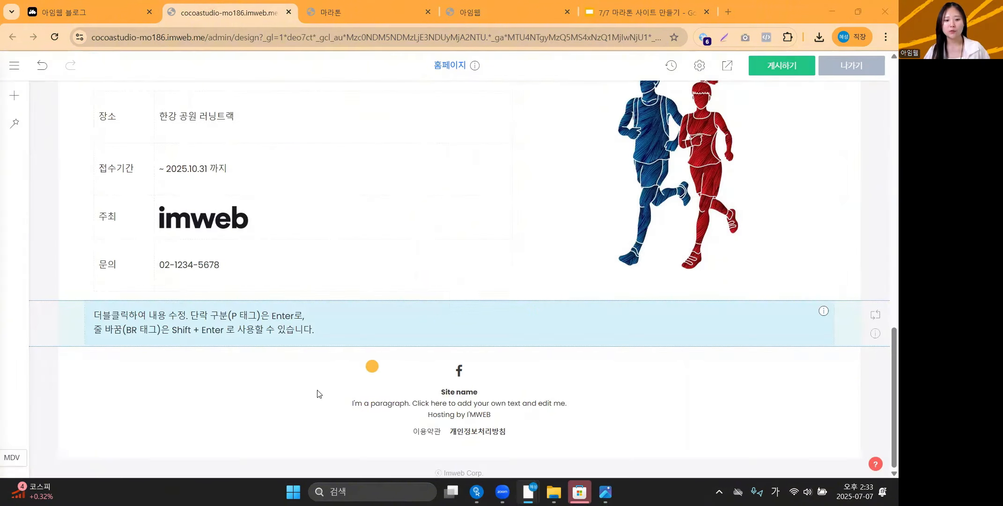
double_click(305, 331)
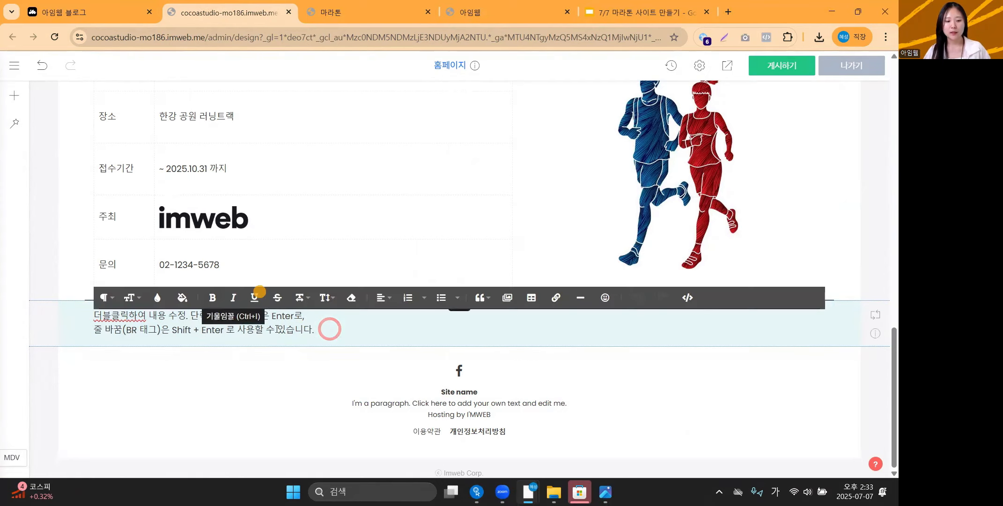
key(ctrl+a)
key(ctrl+v)
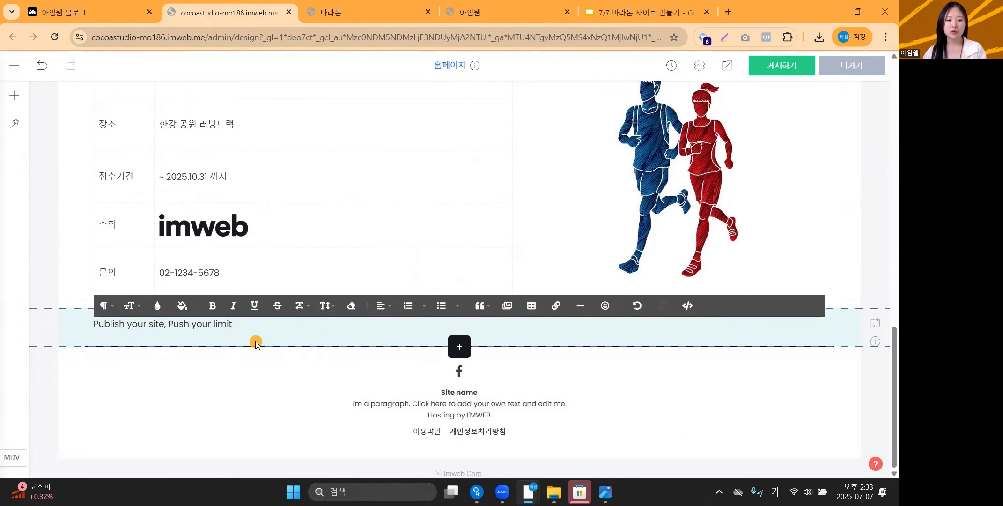
Step: Enlarge the "Publish your site, Push your limit" heading, make it bold and centre it
key(ctrl+a)
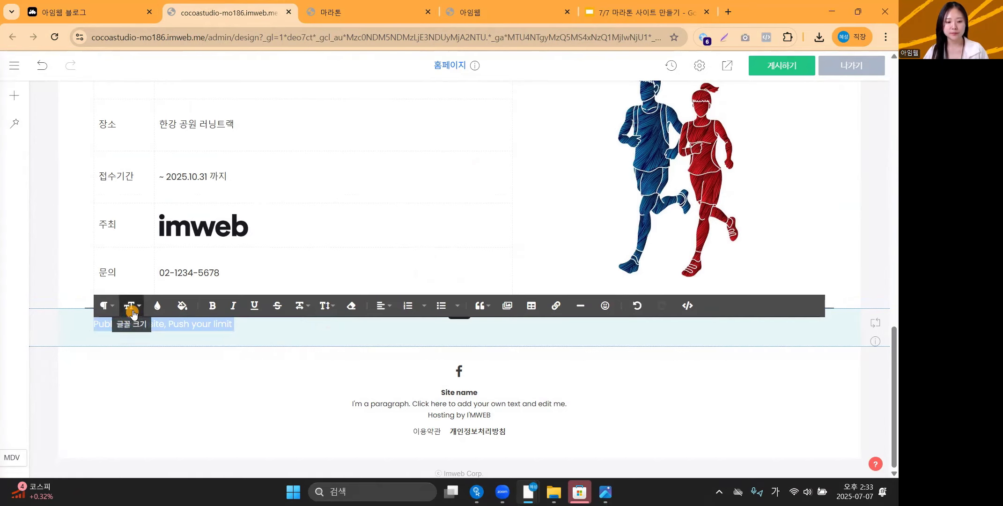
click(130, 306)
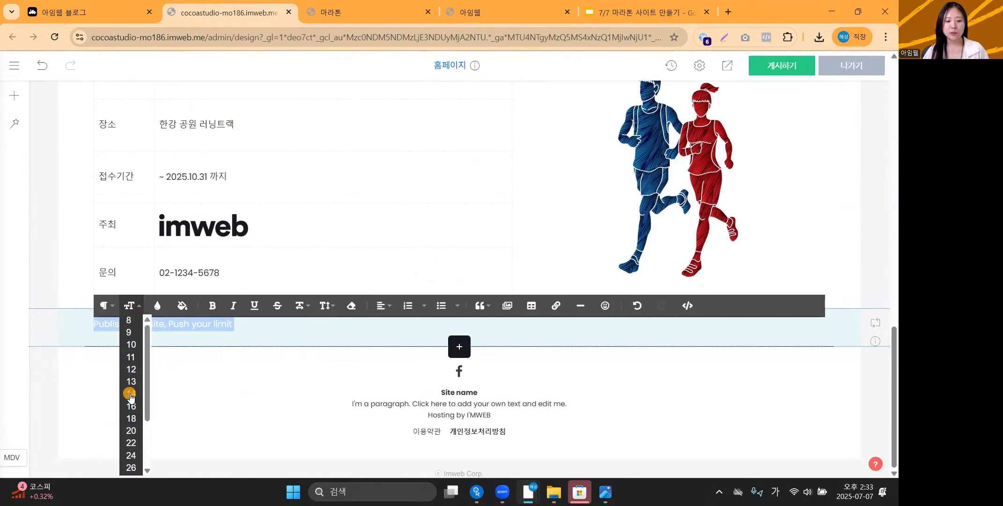
scroll(131, 402, down, 2)
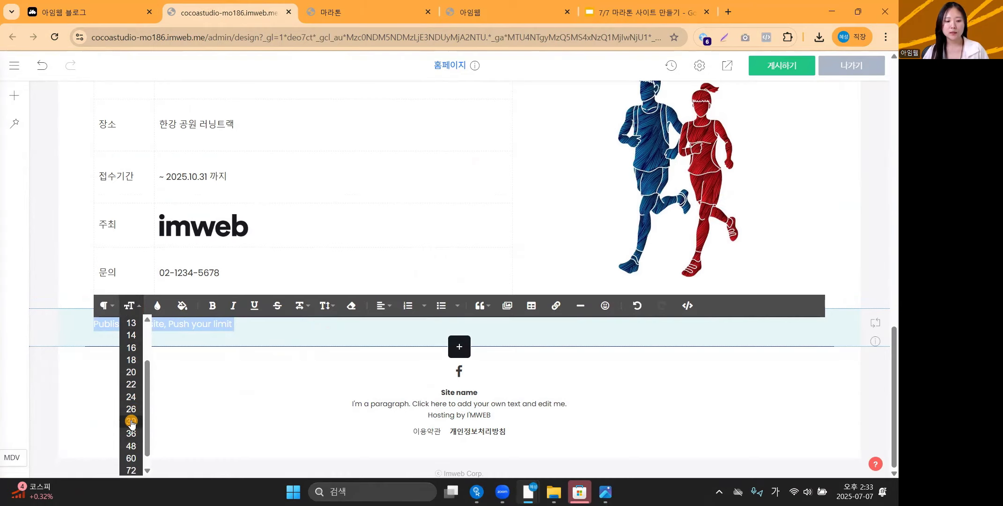
click(131, 422)
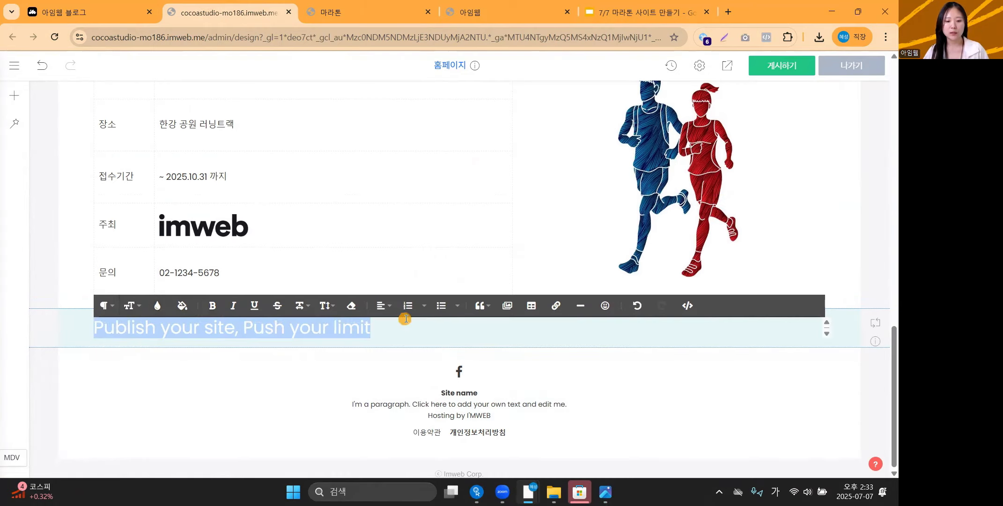
click(383, 305)
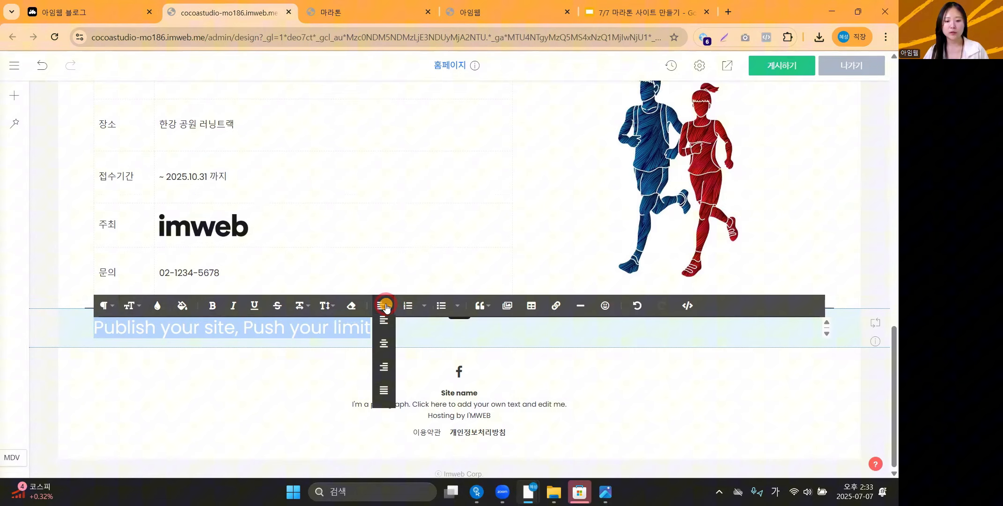
click(384, 343)
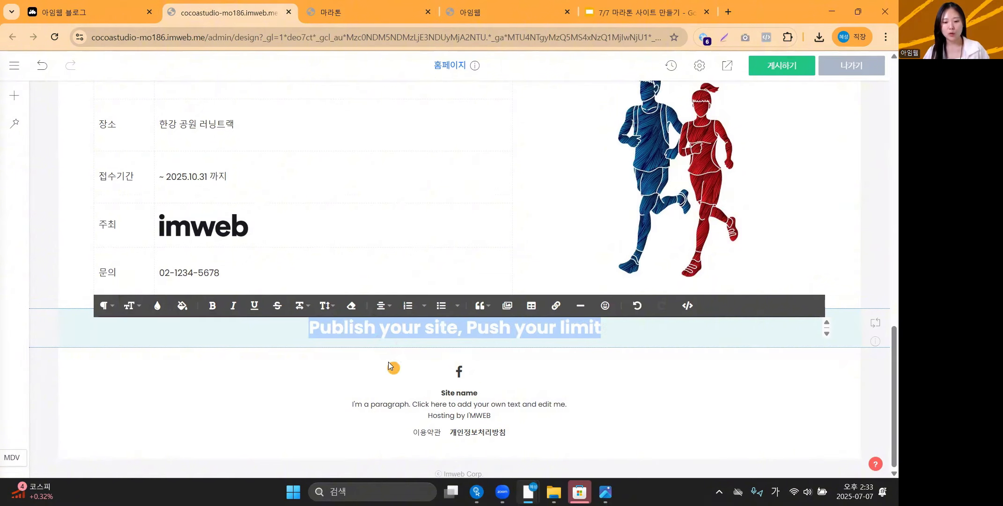
click(348, 395)
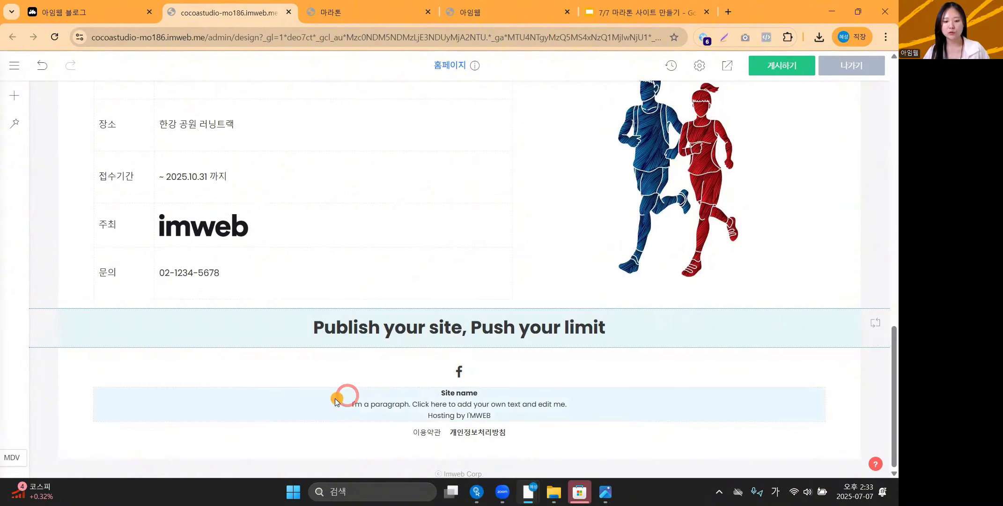
Step: Change the "Publish your site, Push your limit" heading's text colour to teal #018792
click(423, 328)
double_click(423, 328)
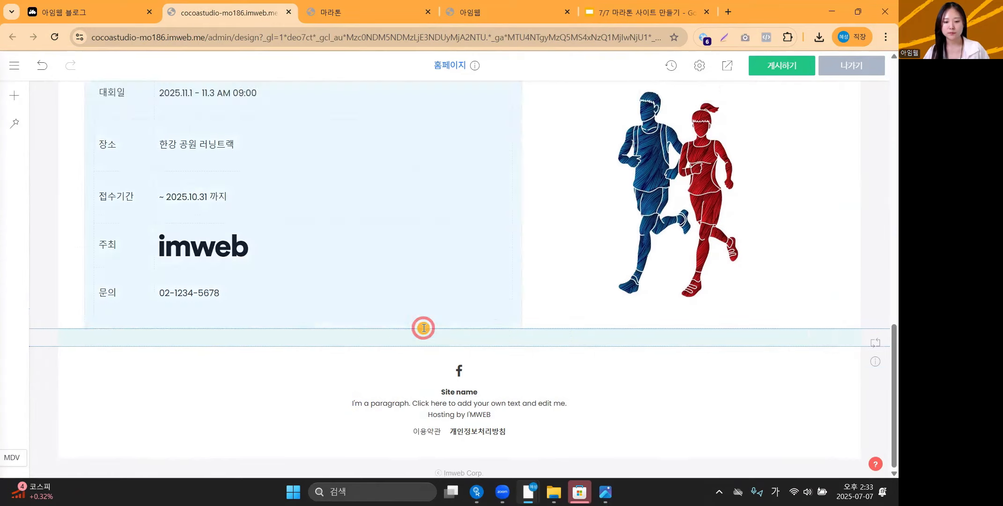
click(161, 307)
click(197, 278)
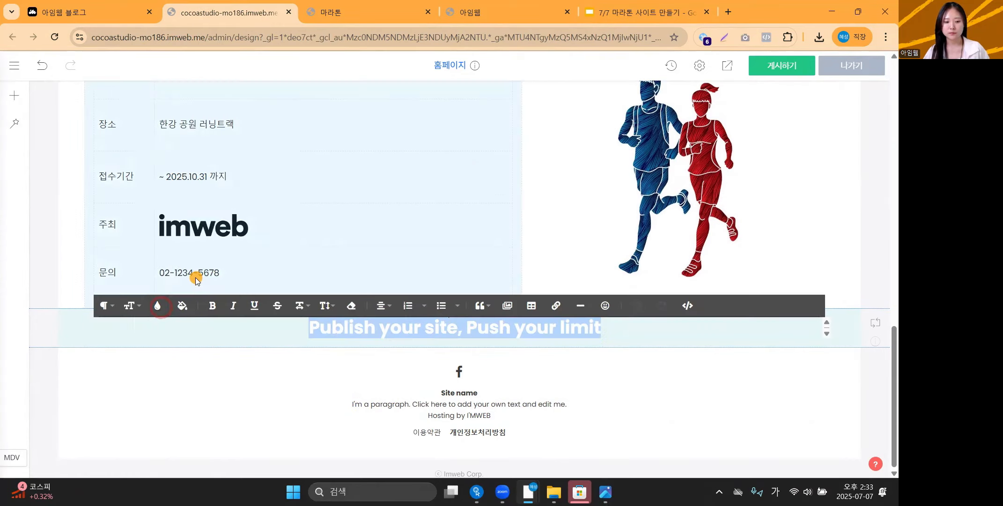
click(157, 306)
click(203, 278)
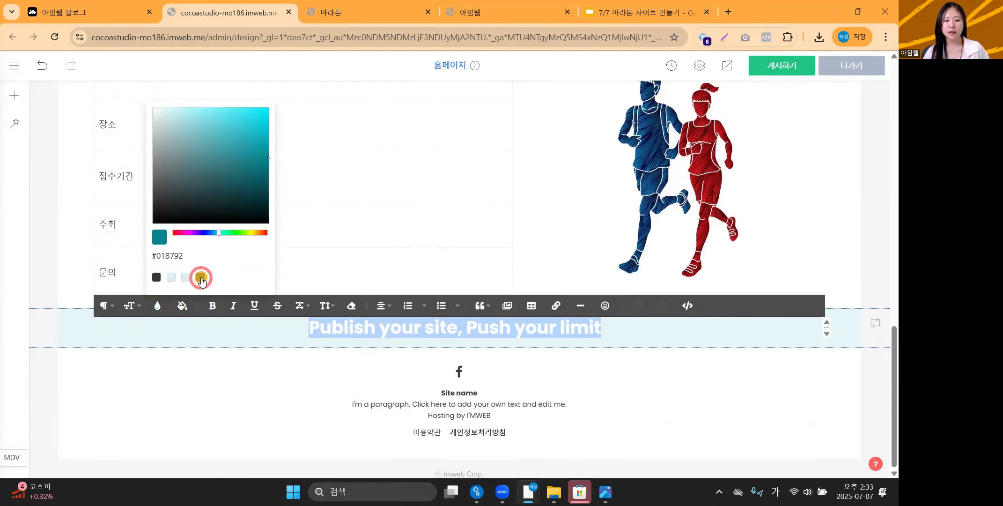
click(240, 398)
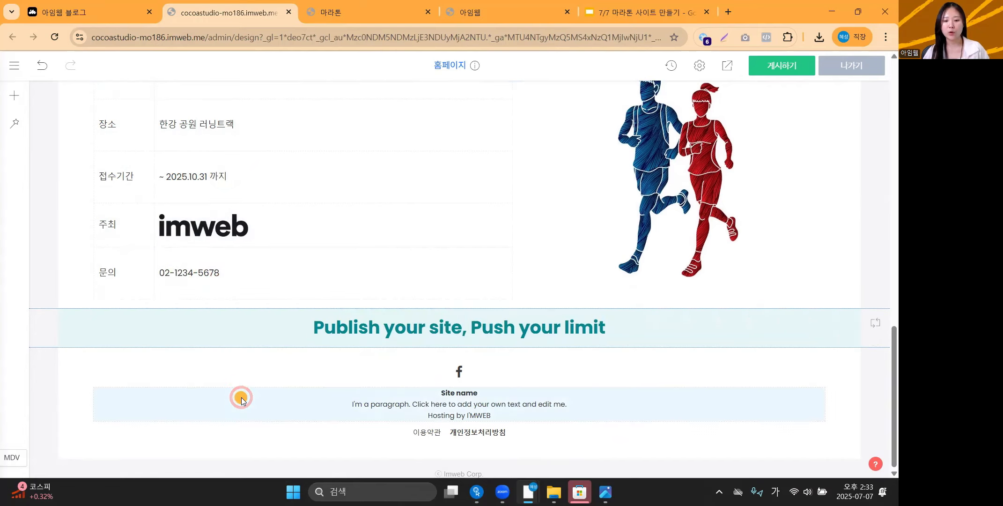
Step: Check the media layout on the reference 마라톤 site, and add an image widget and a video widget below the homepage's "Publish your site, Push your limit" heading
click(340, 5)
scroll(412, 299, down, 1)
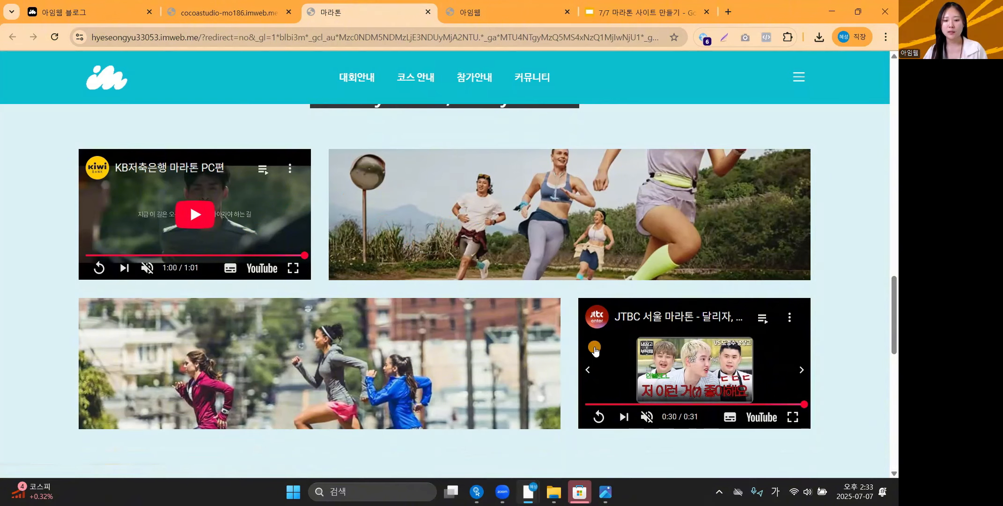
click(242, 7)
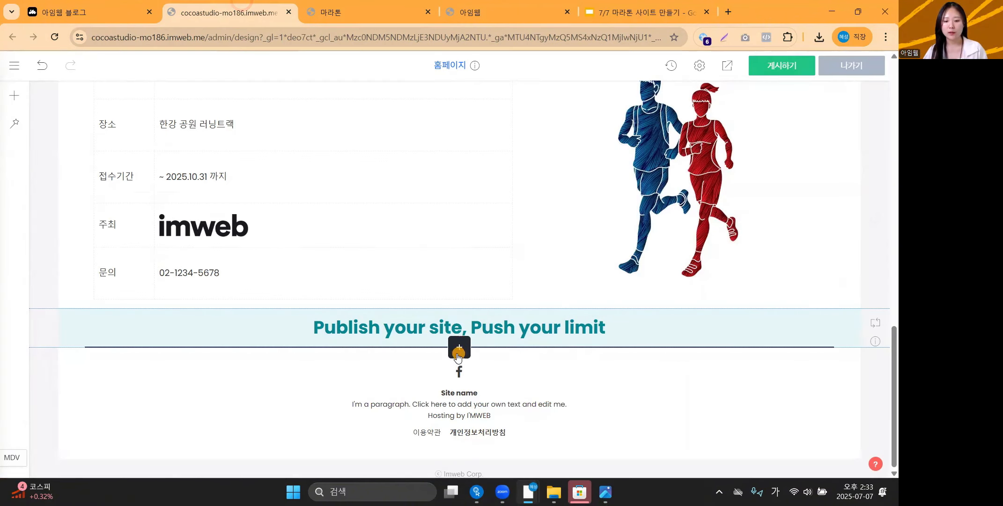
click(458, 349)
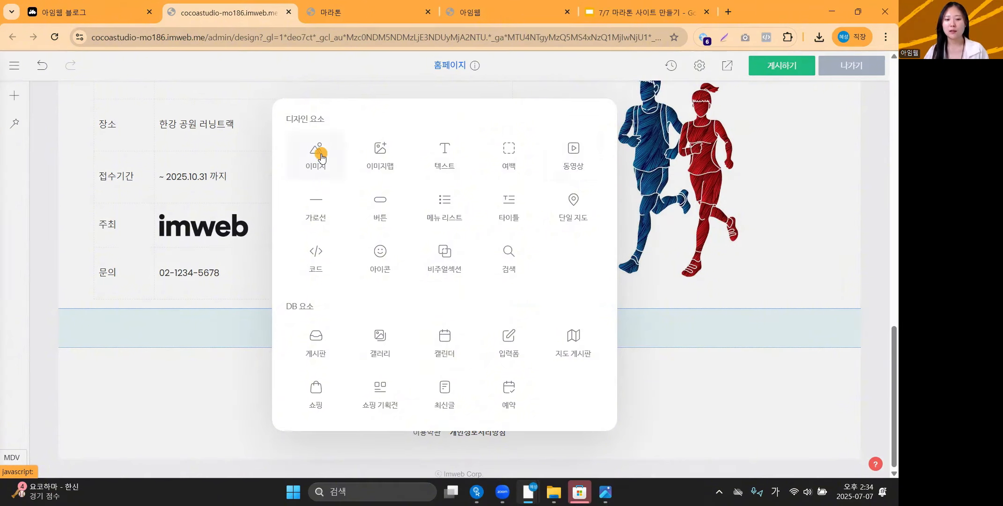
click(321, 154)
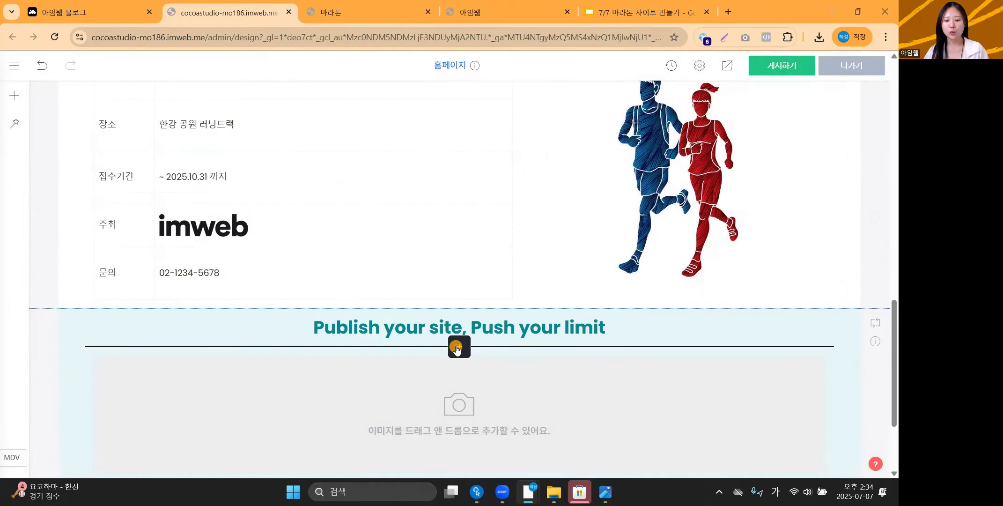
click(457, 346)
click(576, 156)
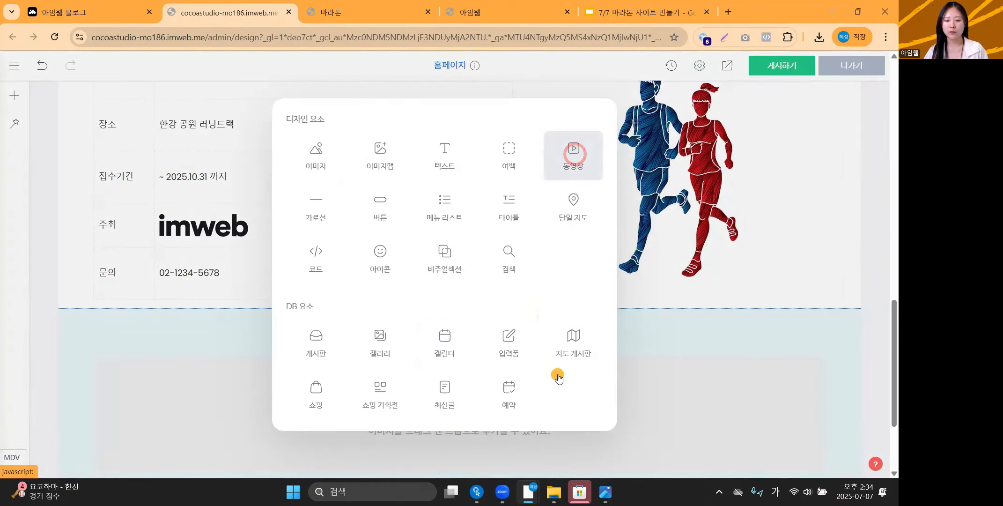
Step: Place the empty image widget to the left of the video widget and widen it to about three quarters of the row
scroll(558, 374, down, 4)
scroll(557, 374, up, 1)
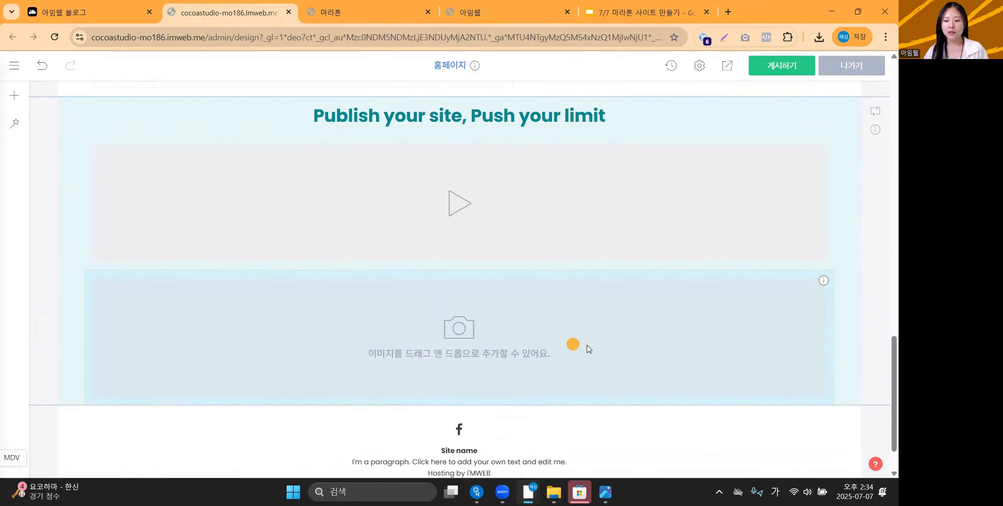
drag(582, 341, 93, 202)
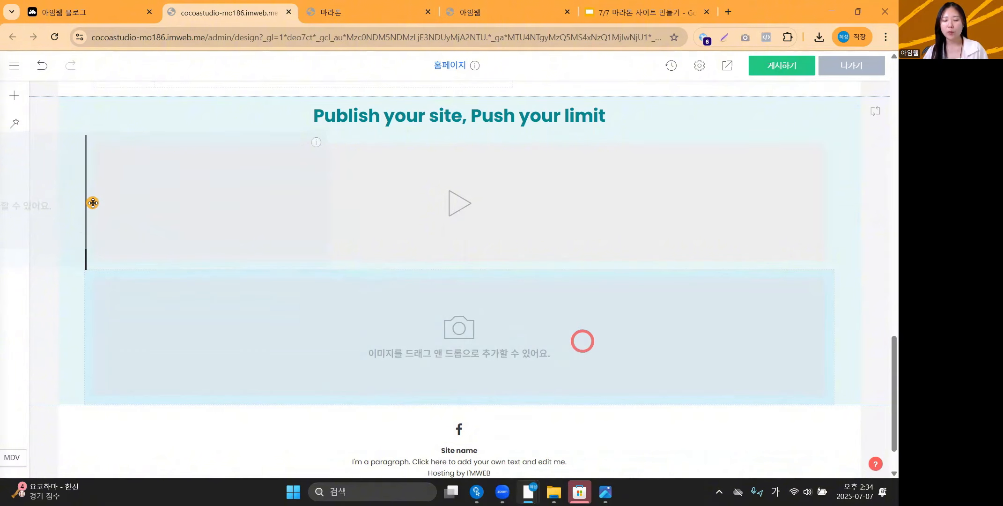
drag(92, 202, 94, 203)
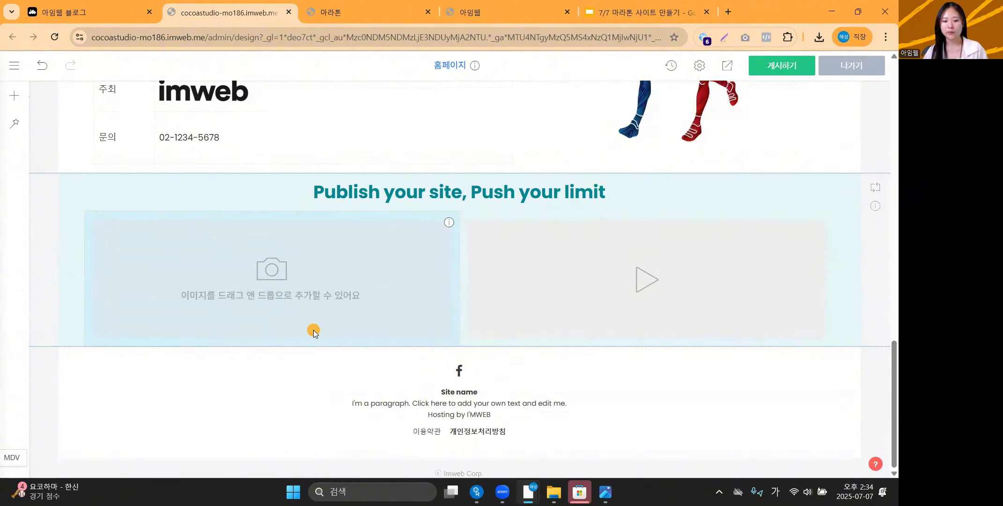
click(370, 5)
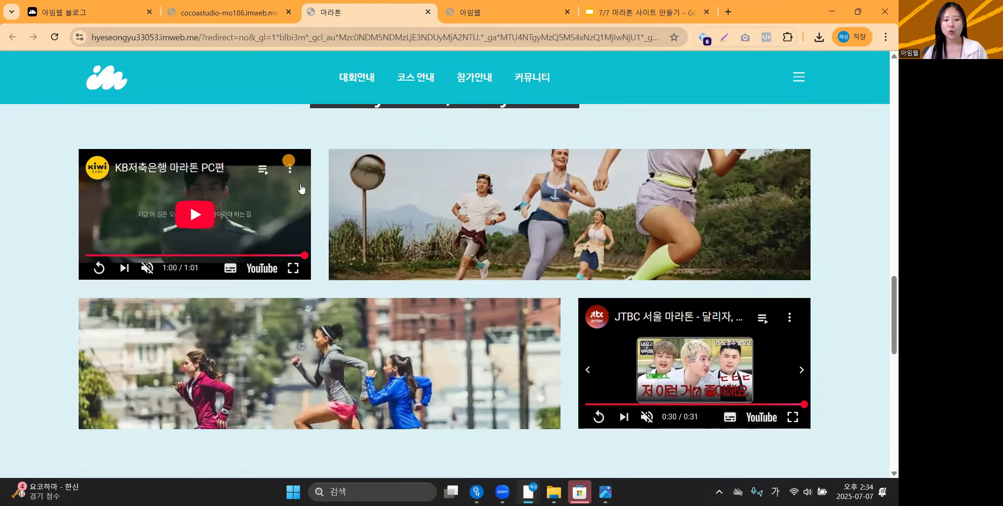
click(217, 5)
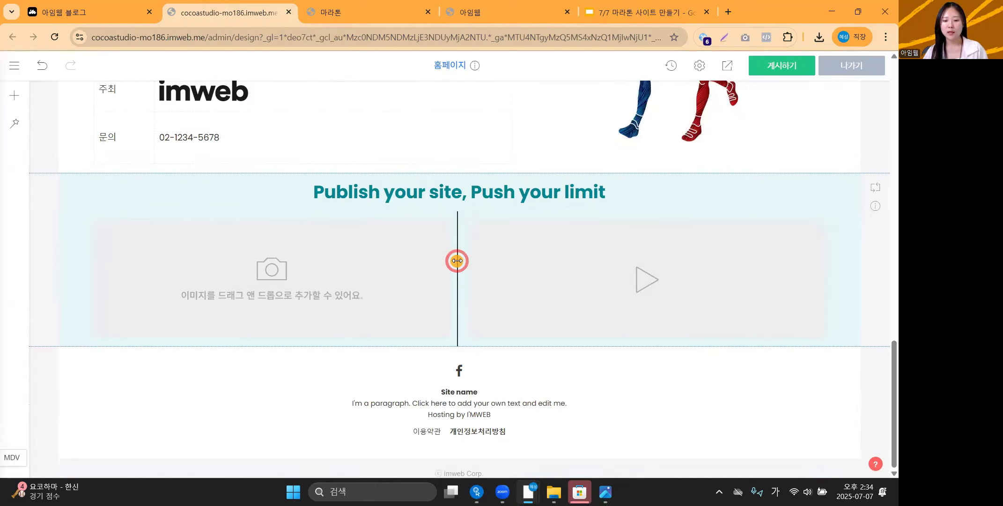
drag(457, 261, 646, 264)
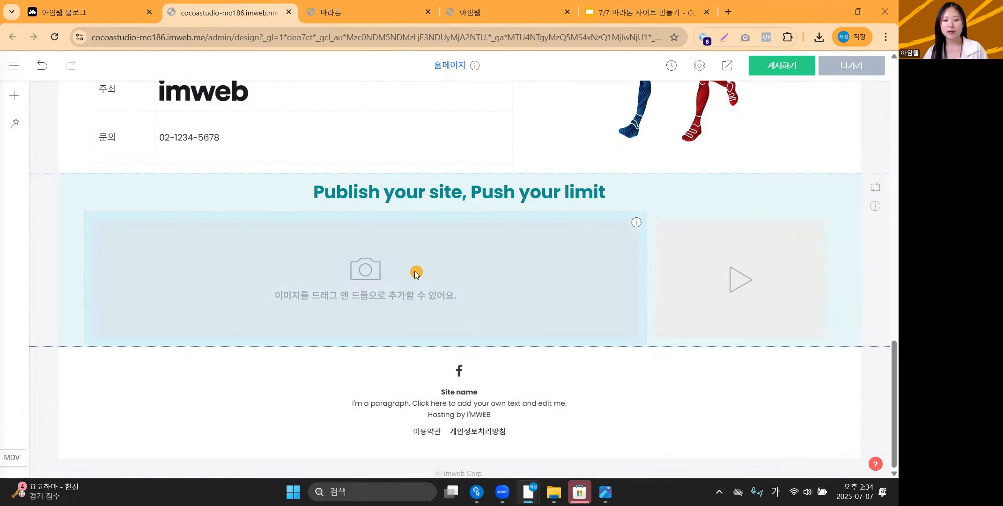
Step: Upload the photo of three women running from the 다운로드 folder into the empty image widget
right_click(376, 250)
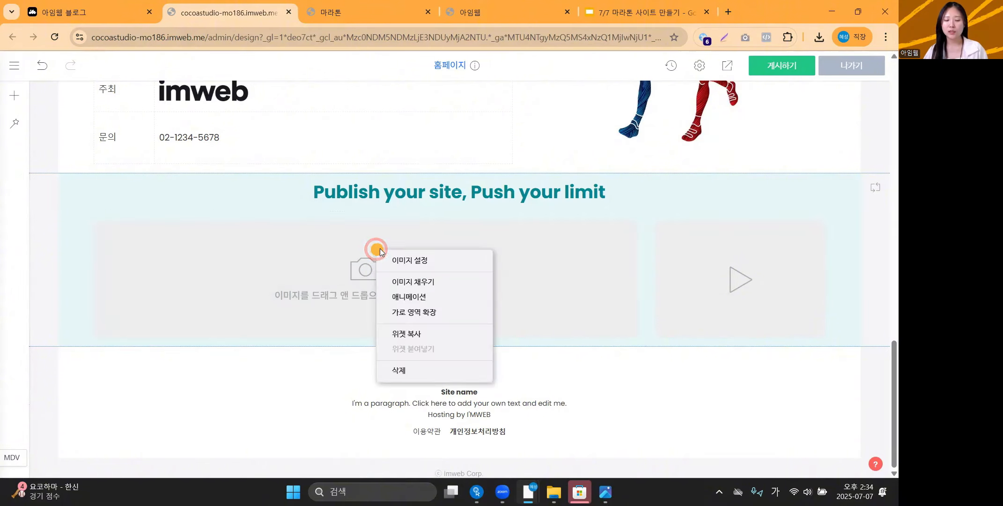
click(414, 262)
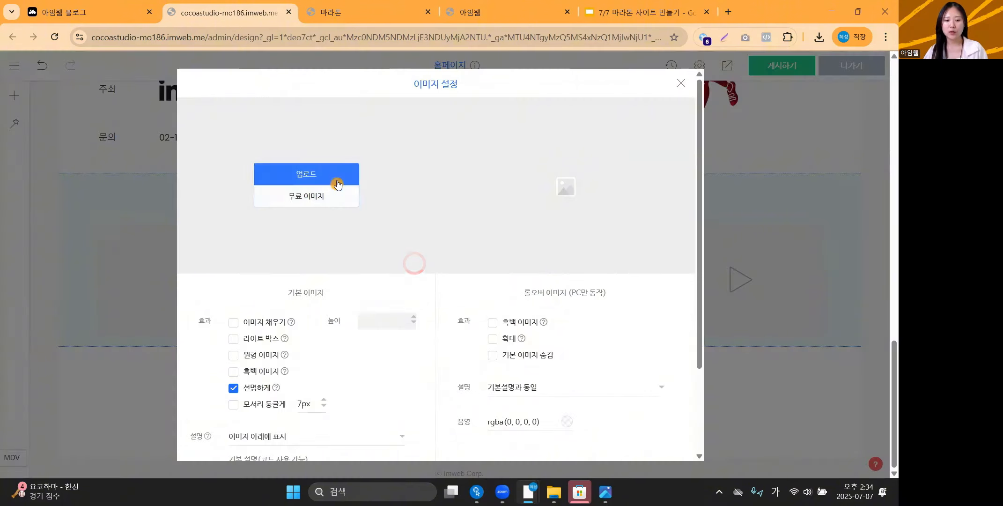
click(338, 177)
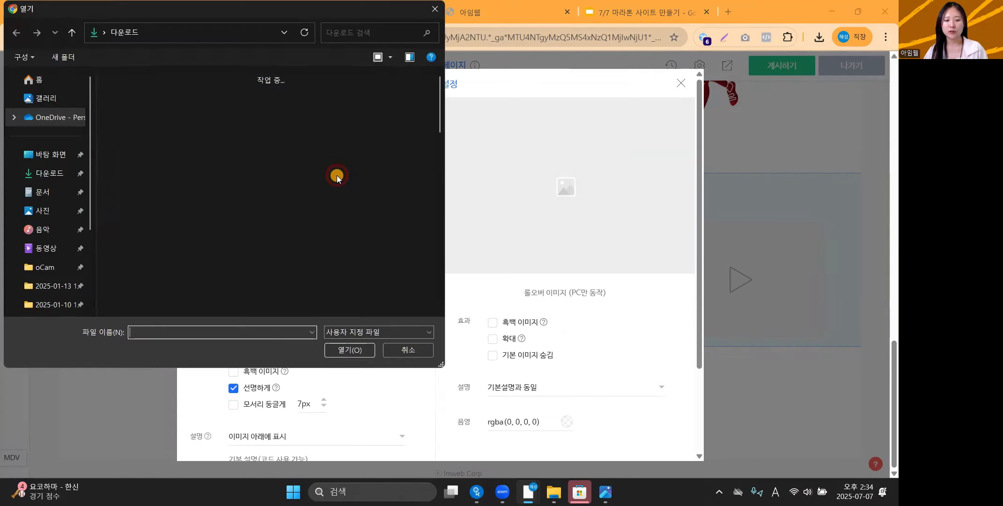
double_click(224, 216)
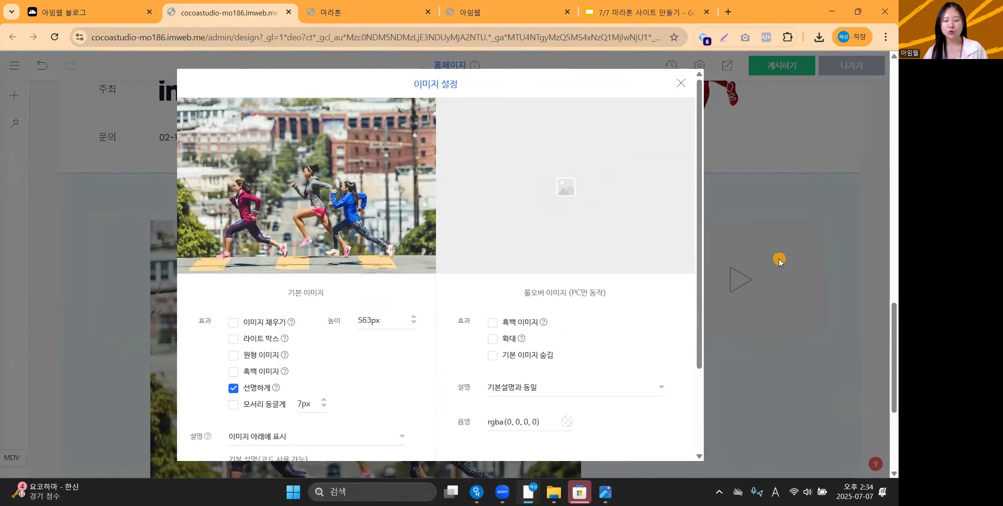
click(779, 259)
Step: Reduce the height of the three-runners image and set it to exactly 210px in its image settings
scroll(779, 258, down, 2)
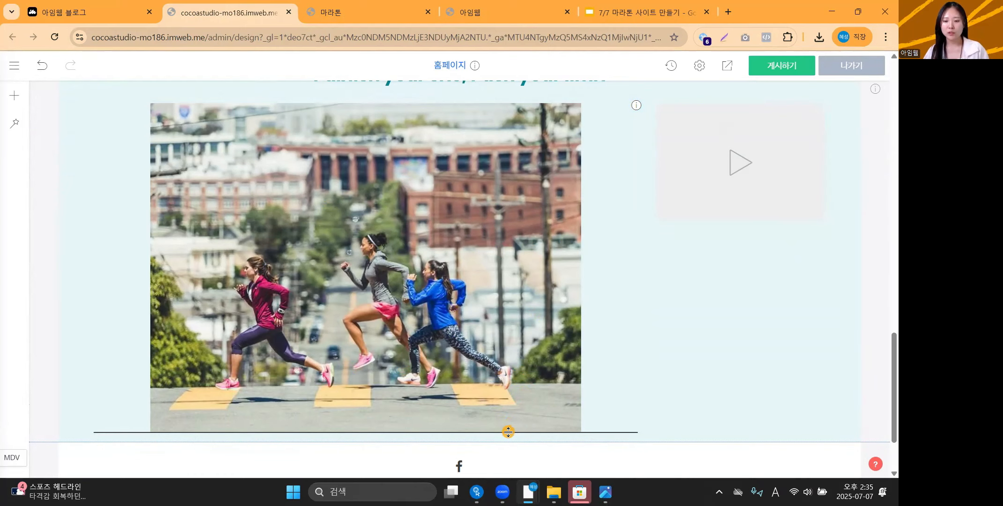
drag(508, 432, 414, 232)
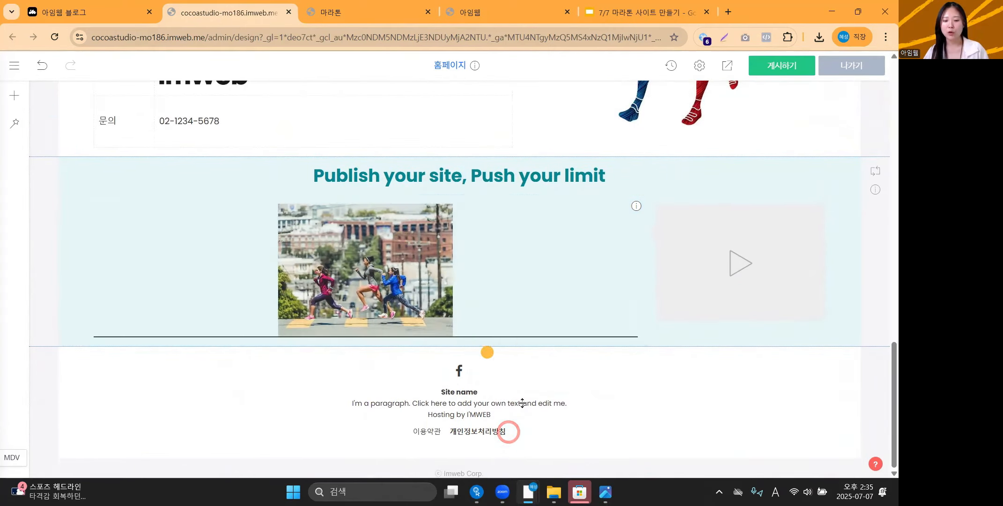
right_click(394, 236)
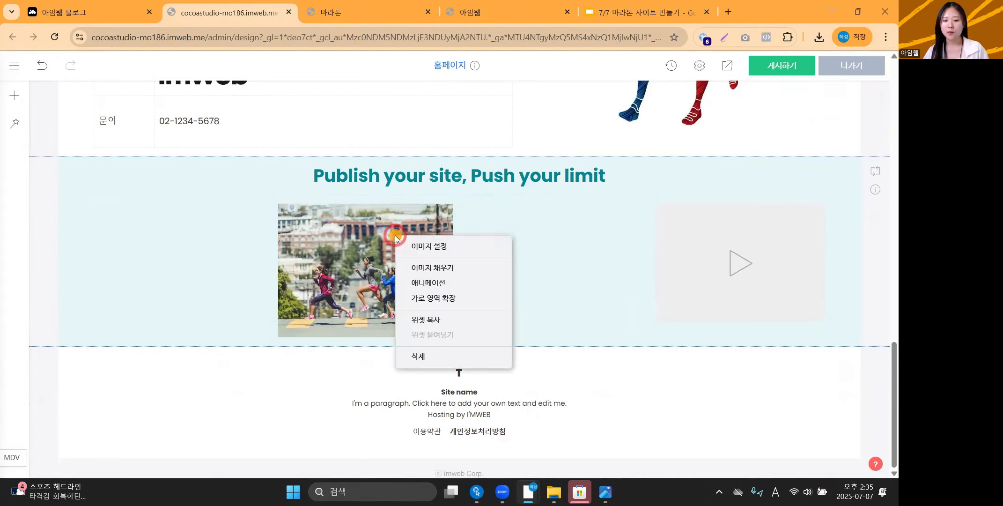
click(421, 245)
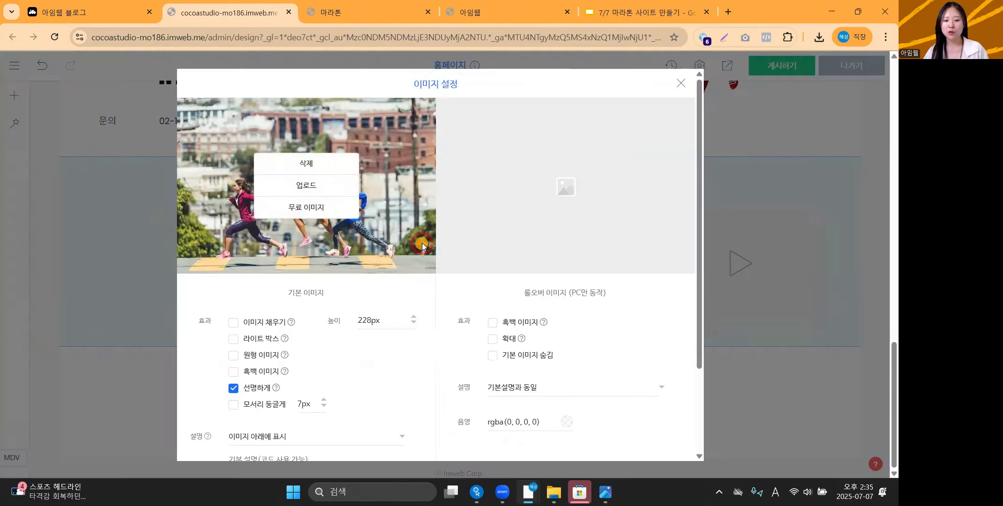
click(389, 320)
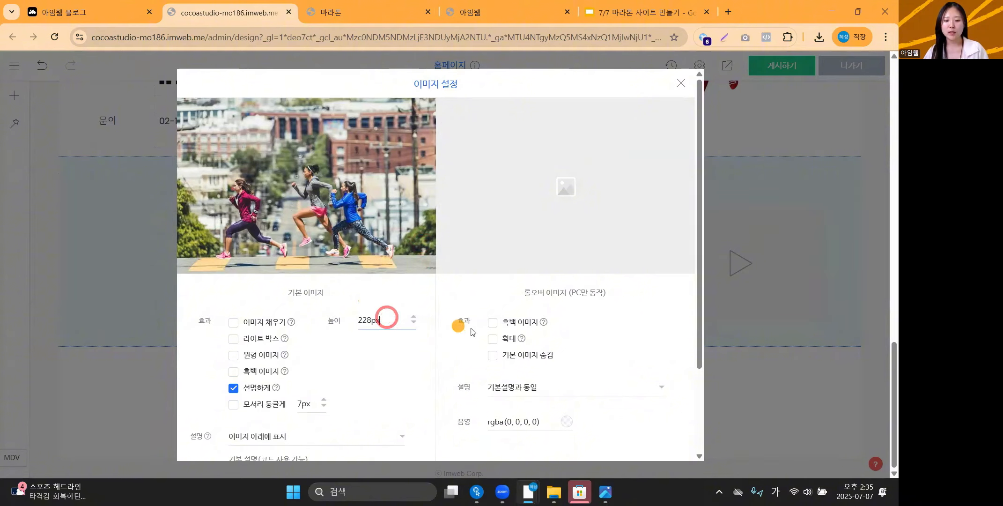
key(BackSpace)
key(BackSpace)
key(BackSpace)
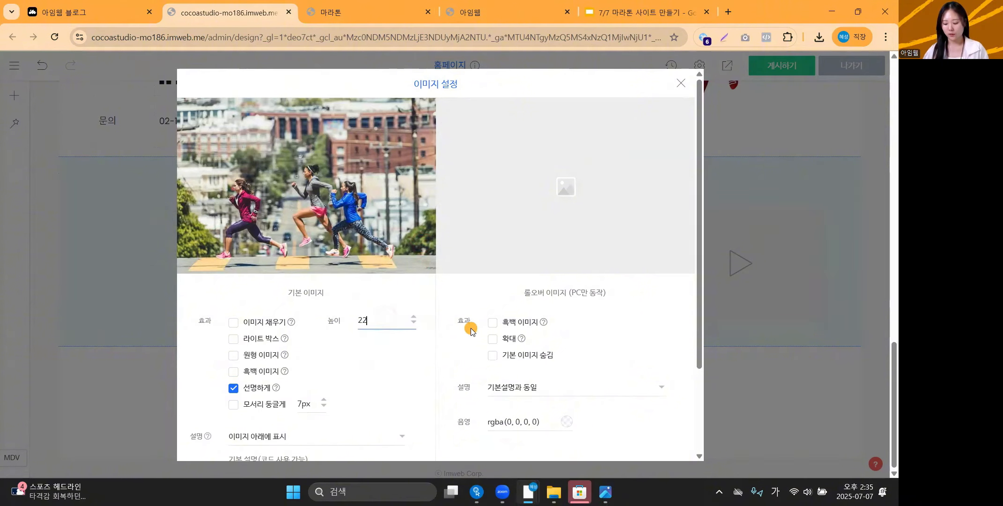
key(BackSpace)
text(10)
click(472, 328)
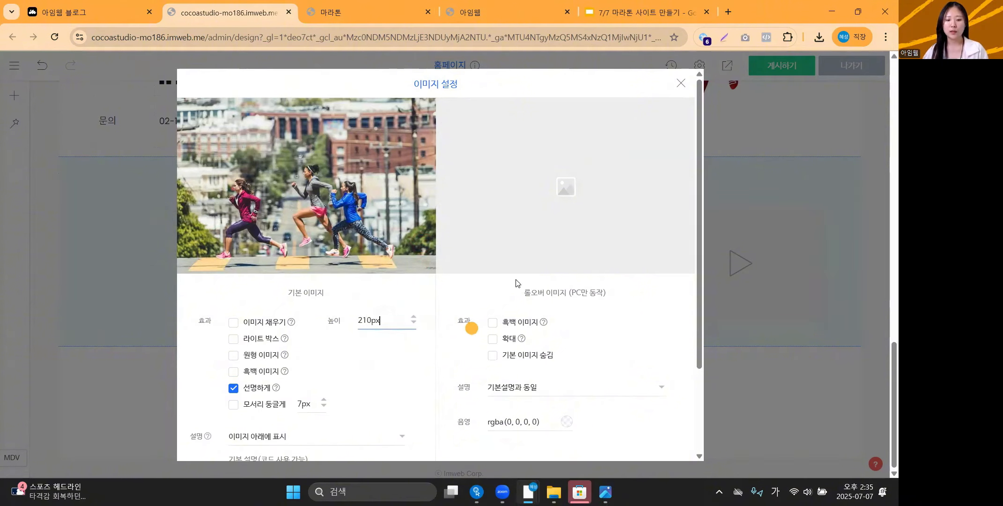
click(823, 283)
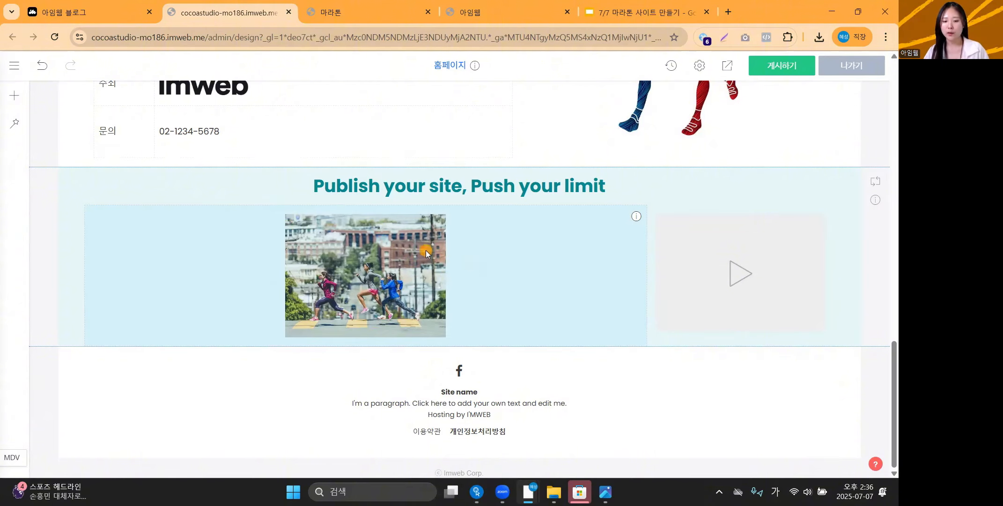
Step: Apply the image fill option (이미지 채우기) to the three-runners image so it spans its whole widget
right_click(474, 255)
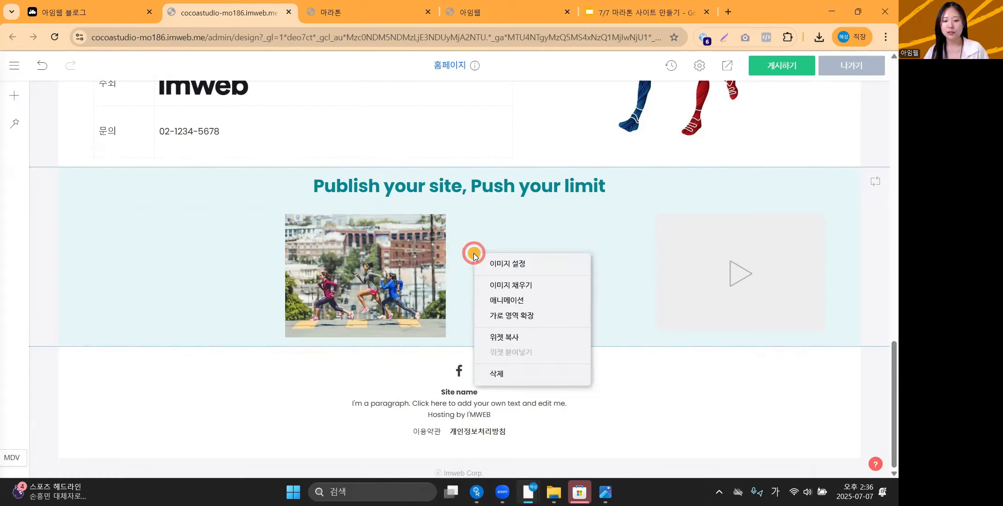
click(517, 286)
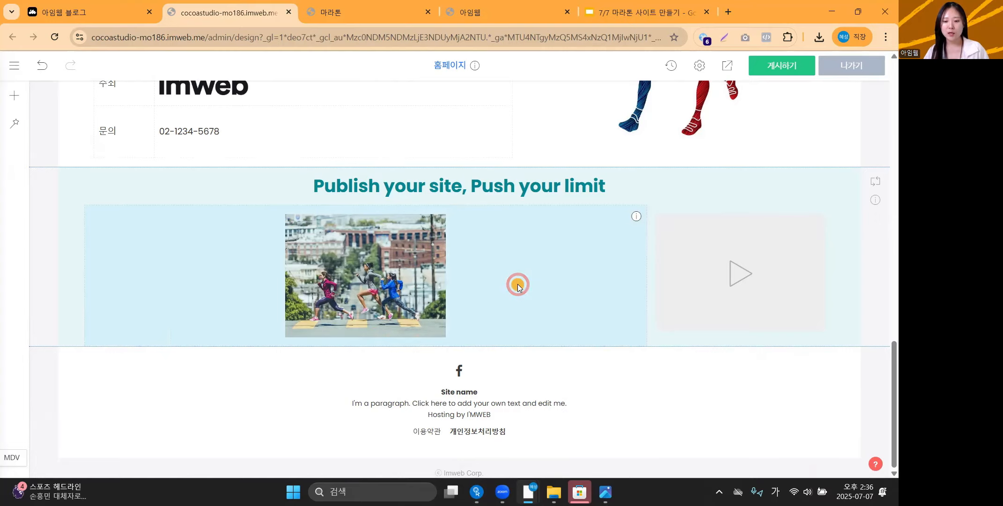
click(584, 335)
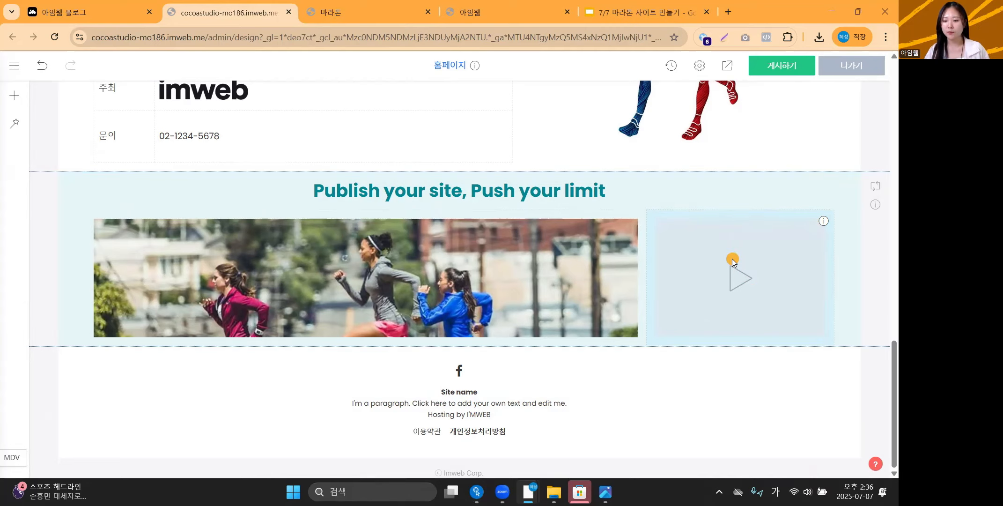
right_click(732, 261)
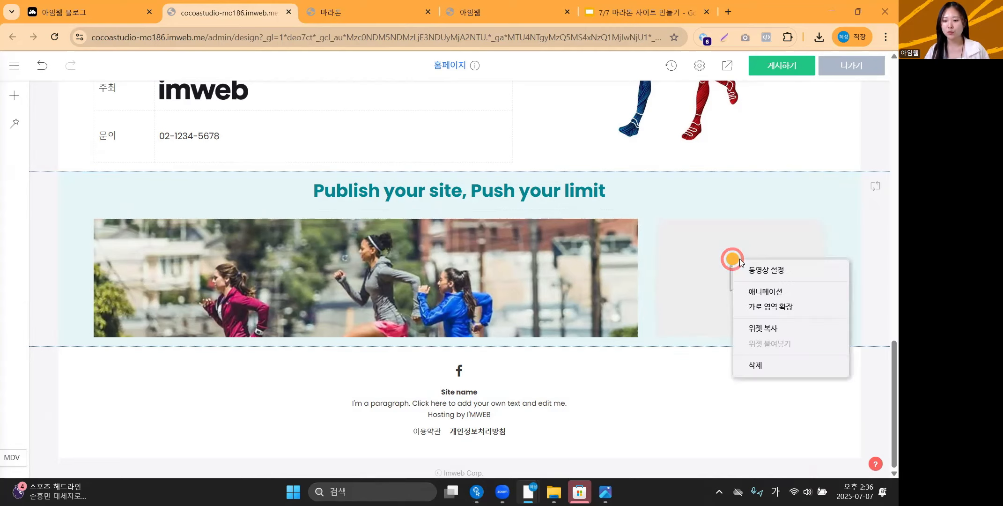
click(775, 271)
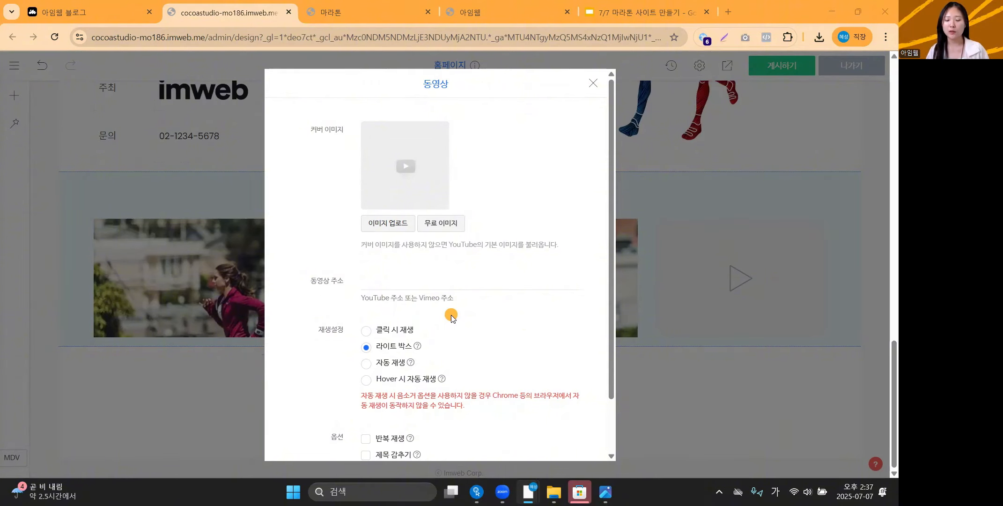
scroll(452, 314, down, 2)
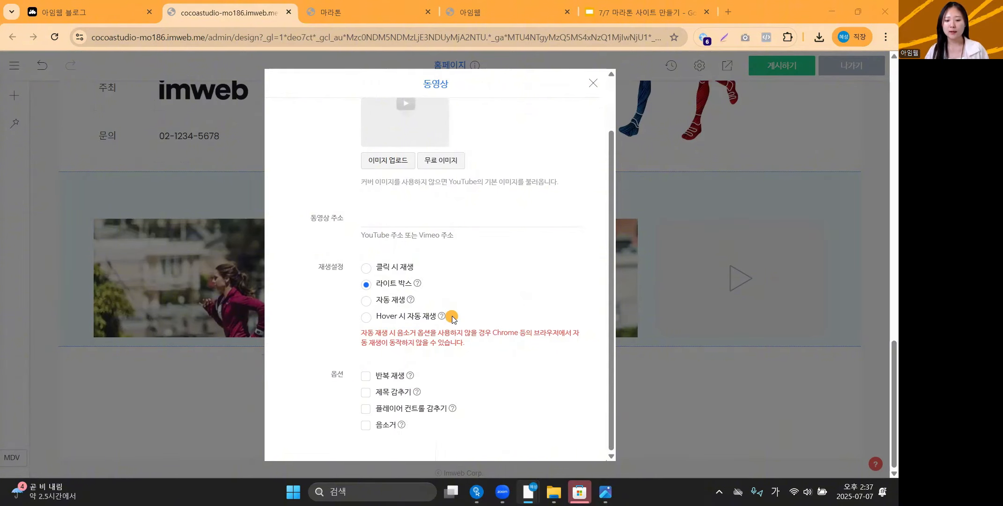
scroll(453, 323, up, 2)
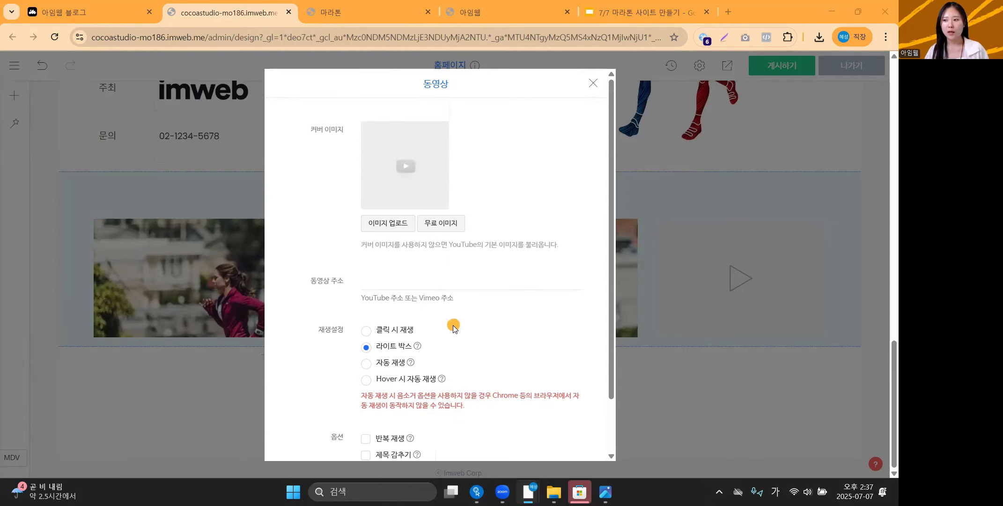
click(452, 281)
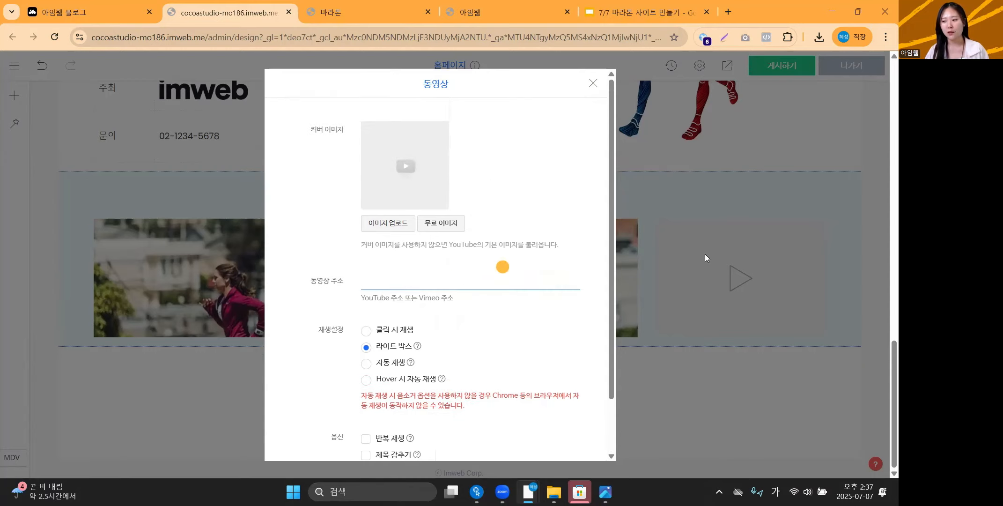
click(407, 278)
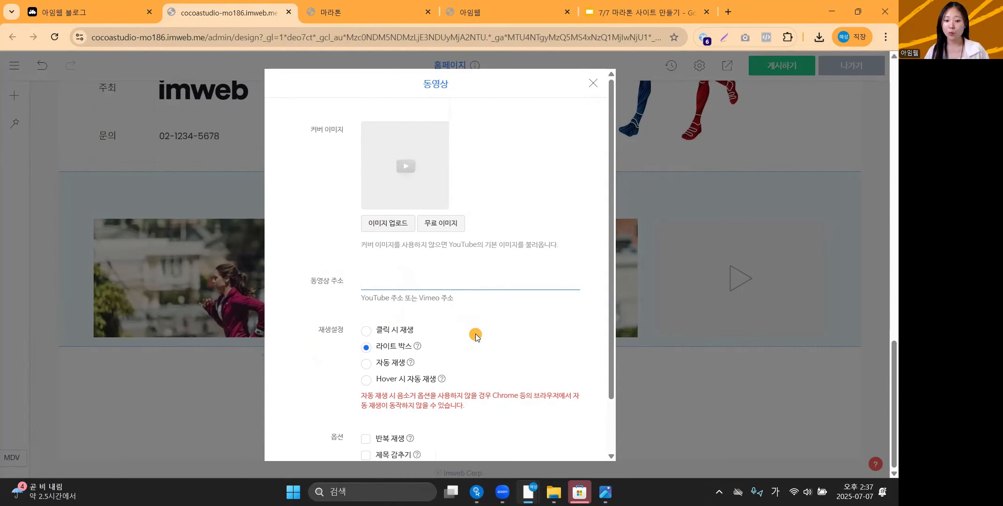
text(https://youtu.be/0syCUhhQ5QA)
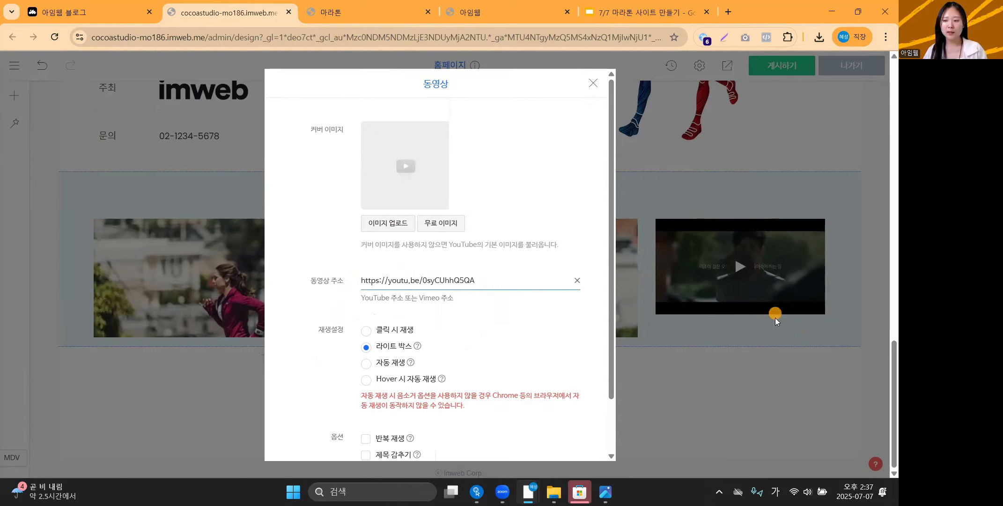
click(730, 315)
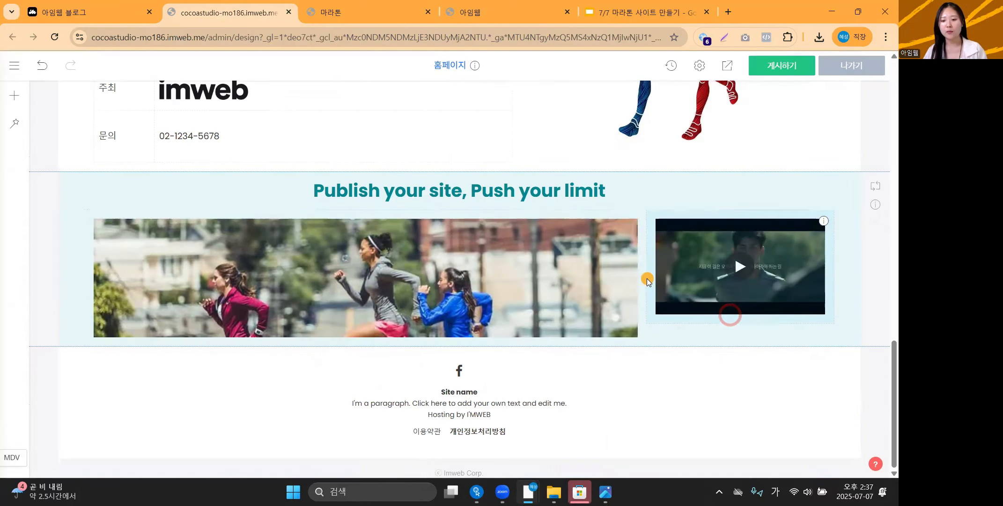
drag(645, 277, 586, 277)
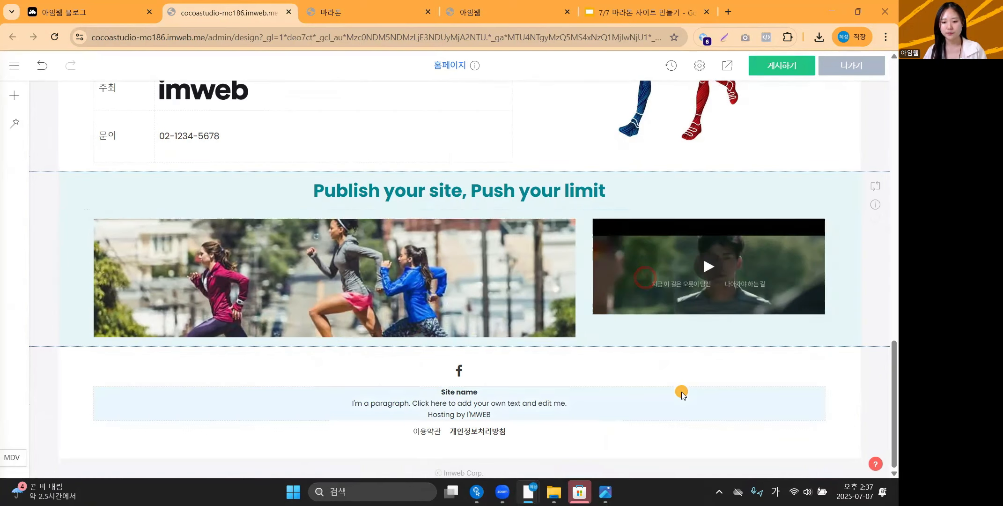
Step: Stretch the video's height to match the three-runners image beside it, and paste a copy of that image widget into the same section
drag(620, 312, 616, 335)
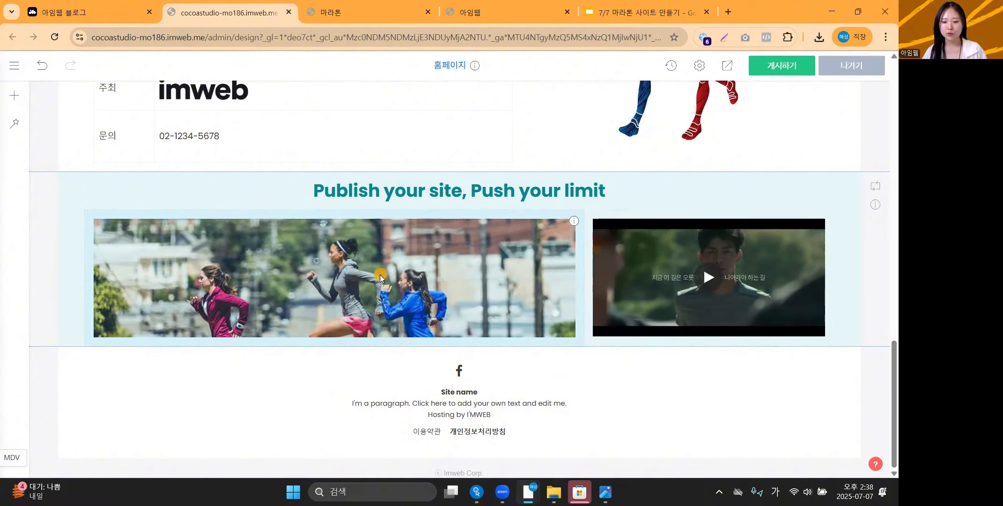
right_click(394, 258)
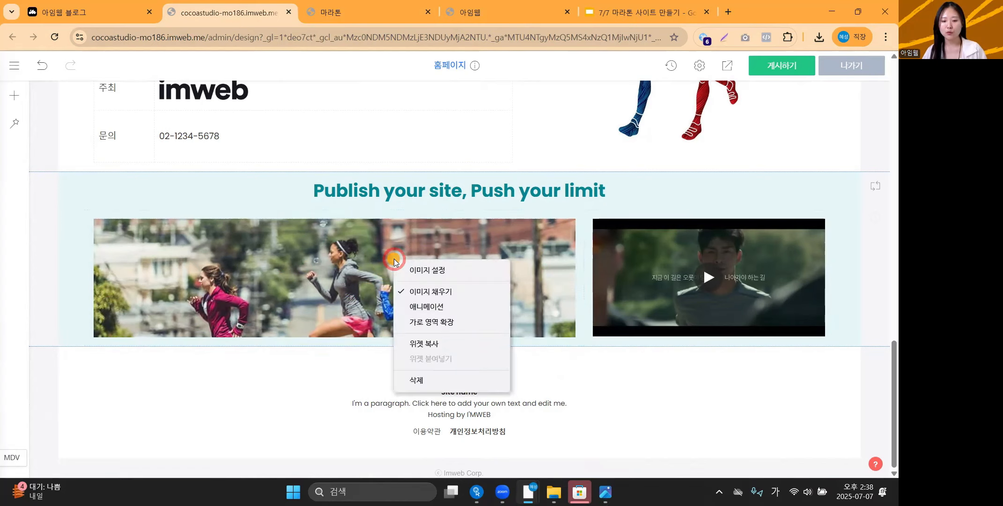
click(434, 344)
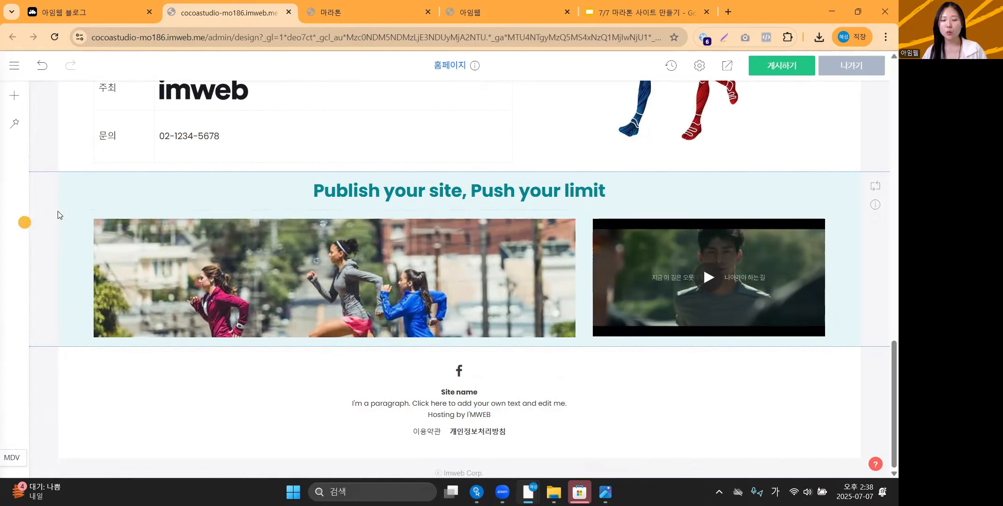
right_click(56, 226)
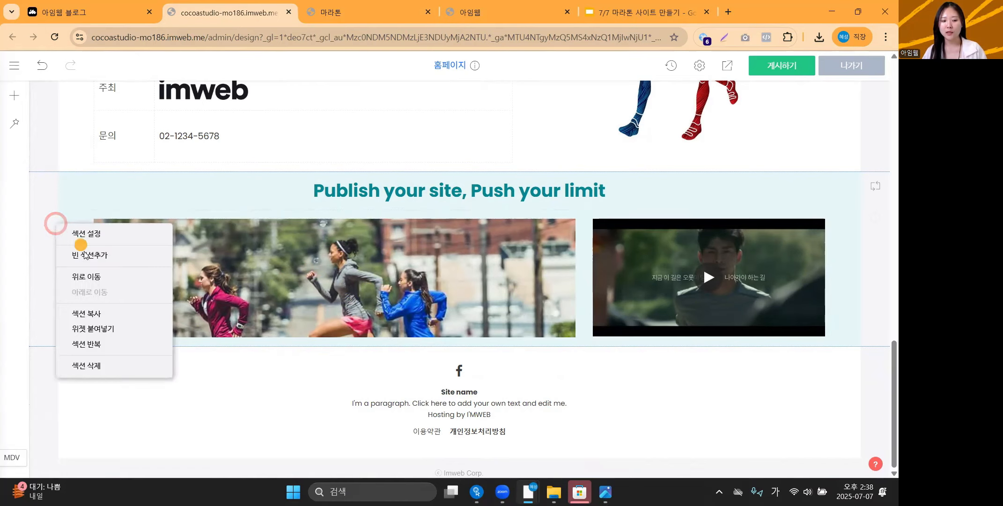
click(107, 331)
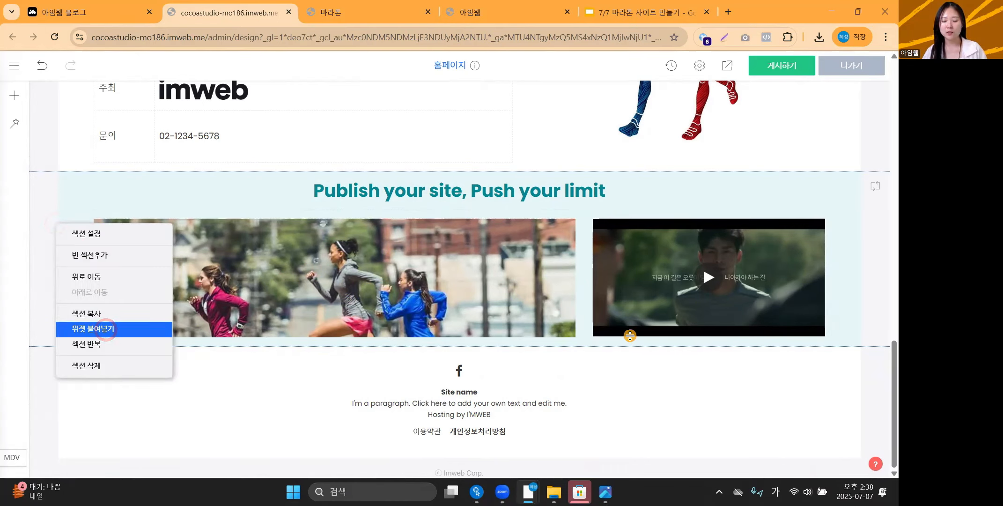
scroll(630, 335, up, 1)
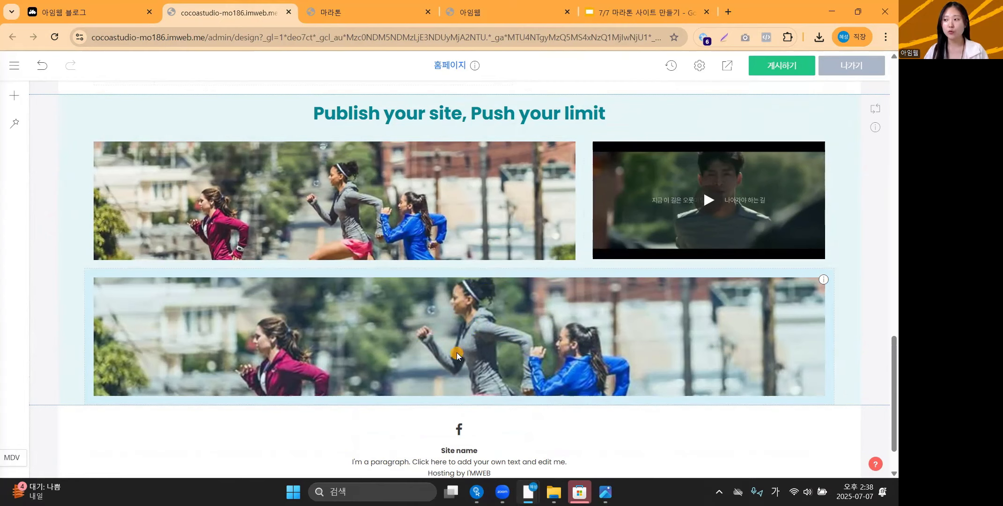
Step: Replace the picture in the copied image widget with 5a1eaf5e2be6df42460ec8dec1fb6cba from the 다운로드 folder
right_click(439, 320)
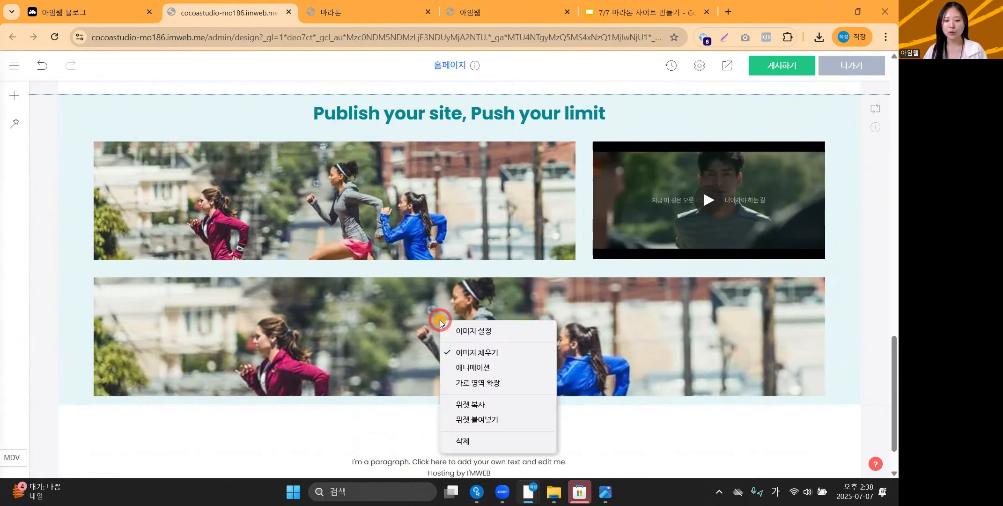
click(470, 331)
mouse_move(361, 235)
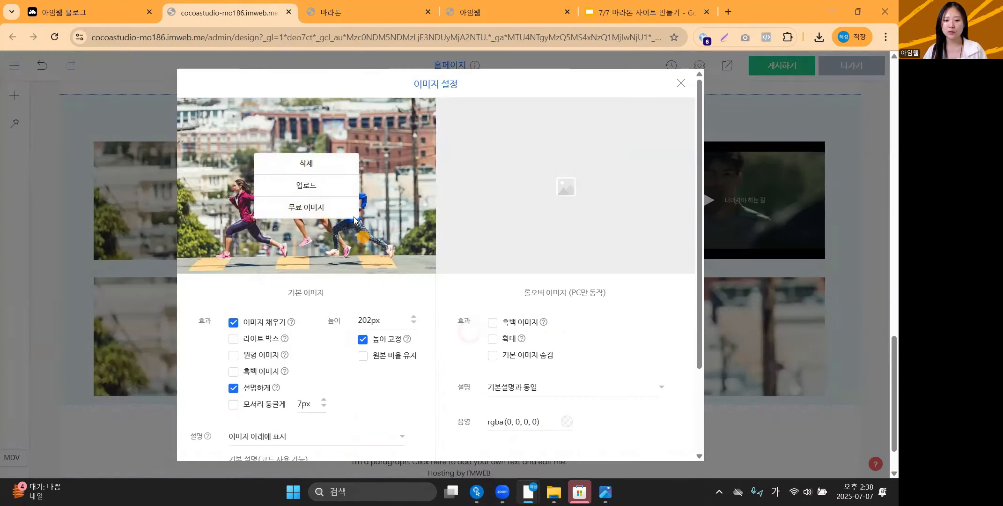
click(338, 185)
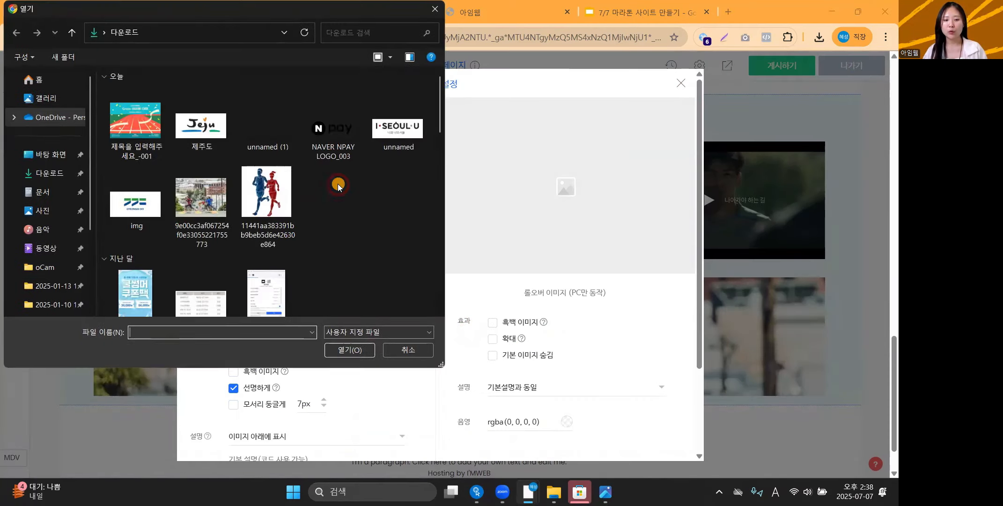
scroll(263, 262, down, 3)
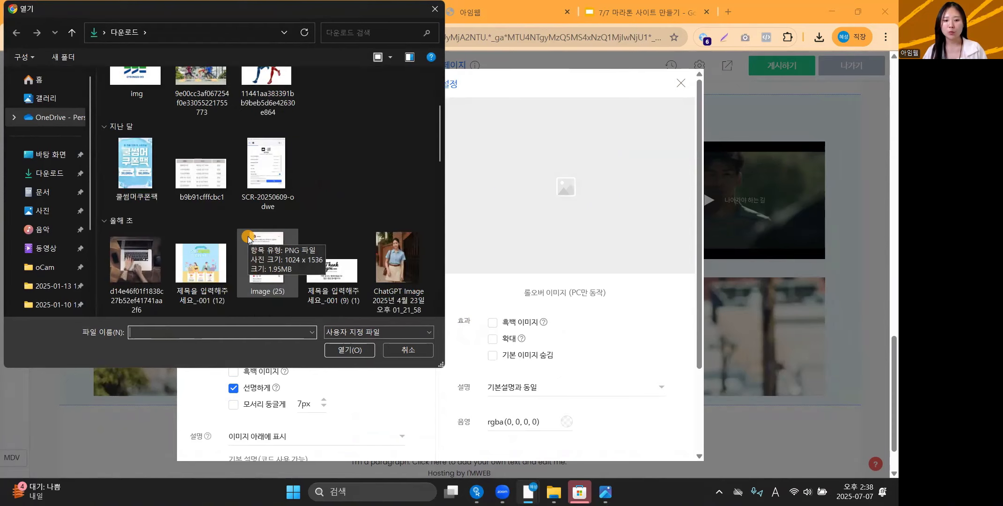
scroll(303, 241, up, 3)
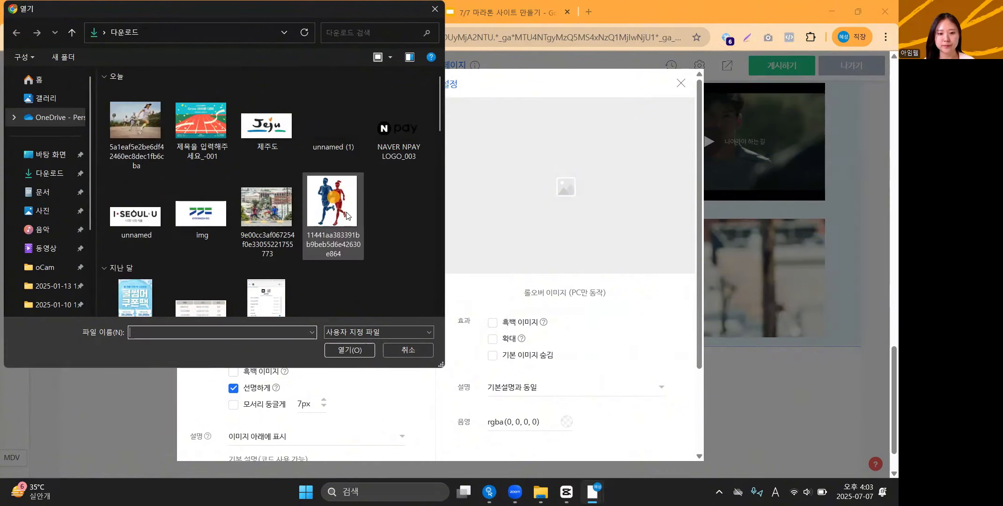
click(140, 139)
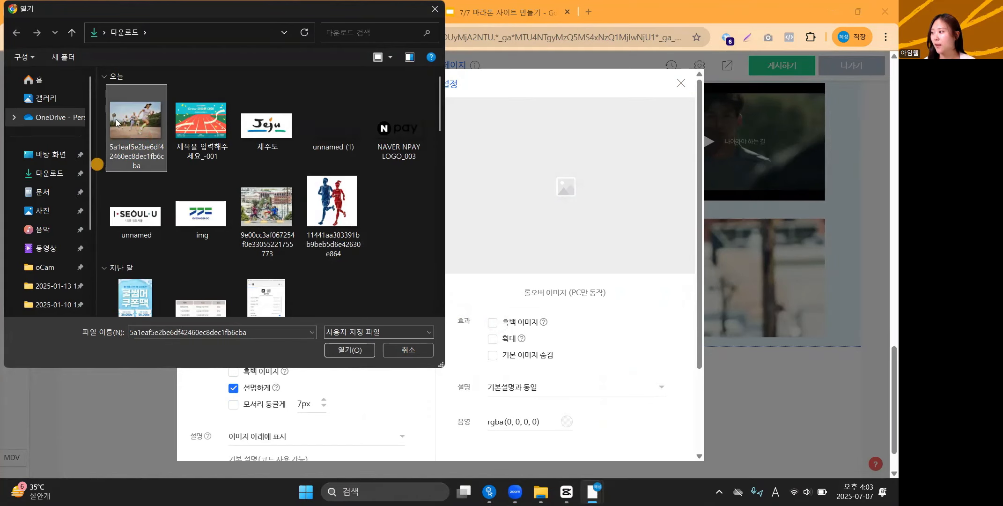
double_click(141, 124)
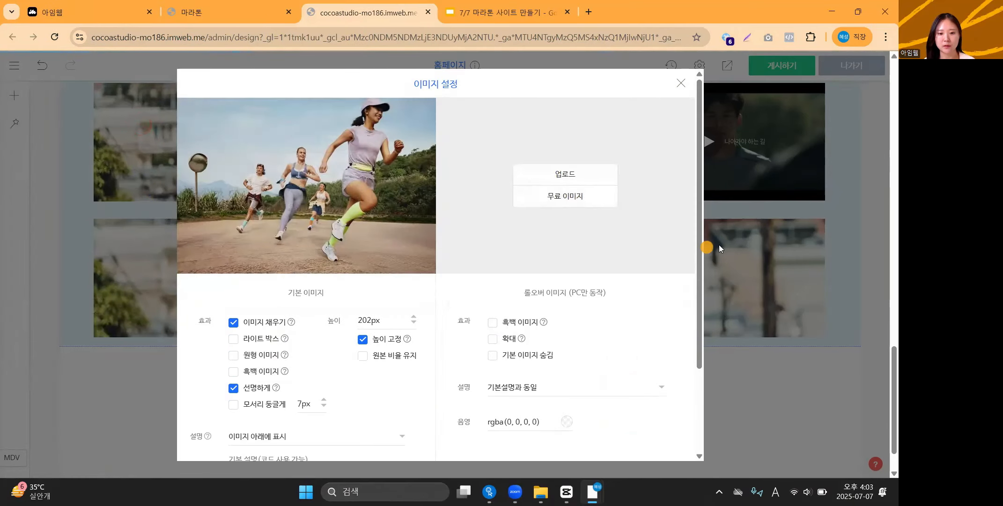
click(834, 246)
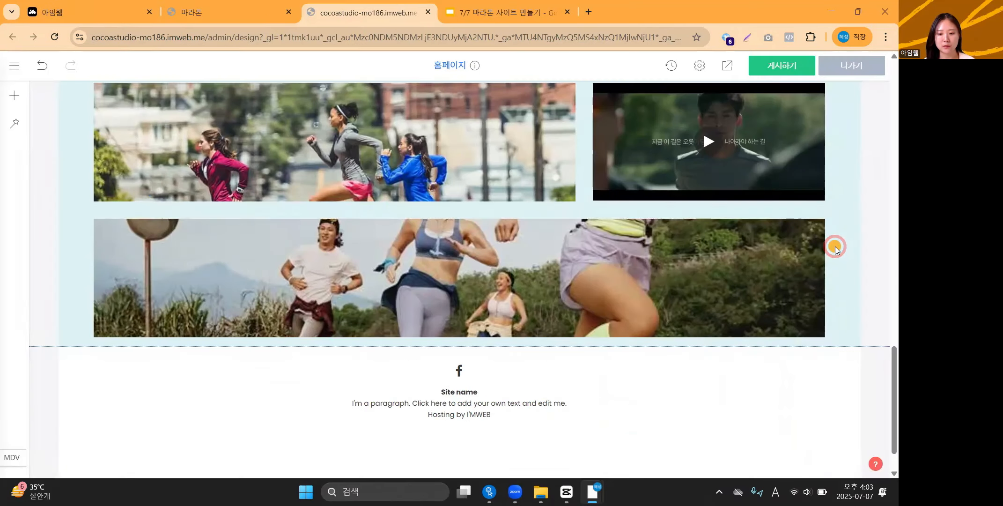
Step: Insert a video widget (동영상) between the first media row and the wide running photo below it
scroll(535, 302, up, 1)
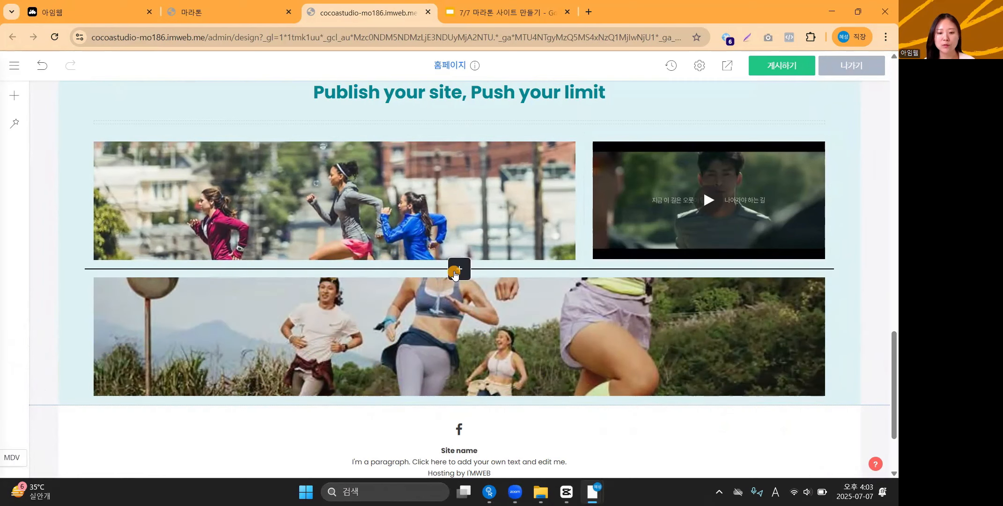
click(453, 273)
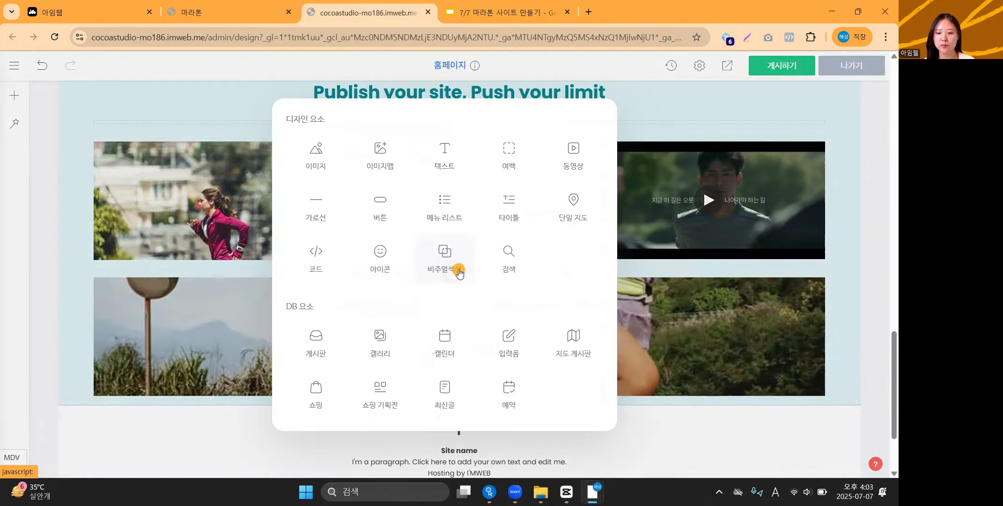
click(582, 158)
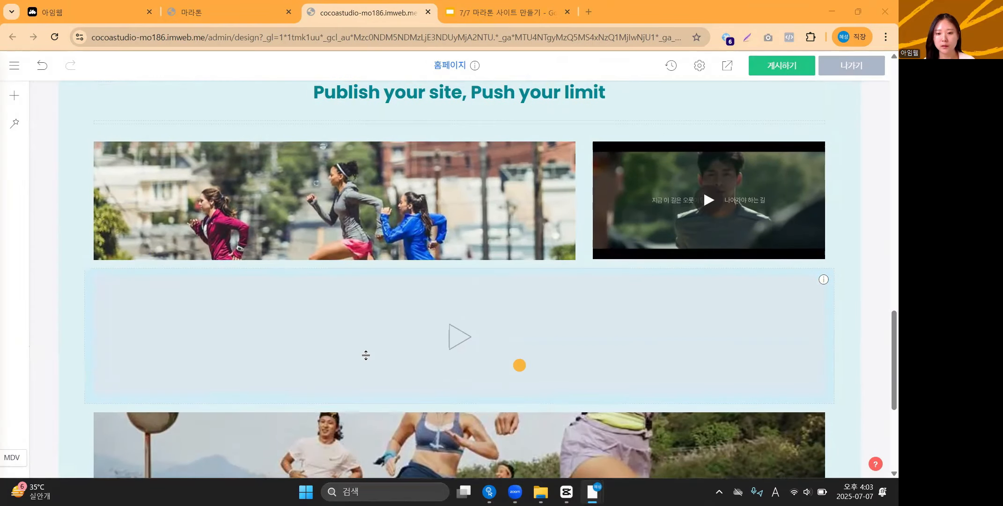
right_click(476, 311)
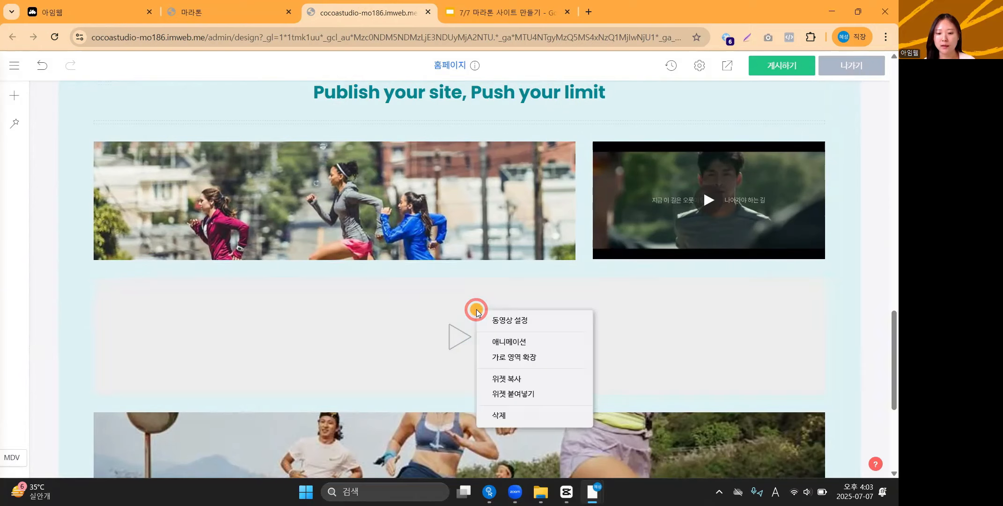
click(528, 323)
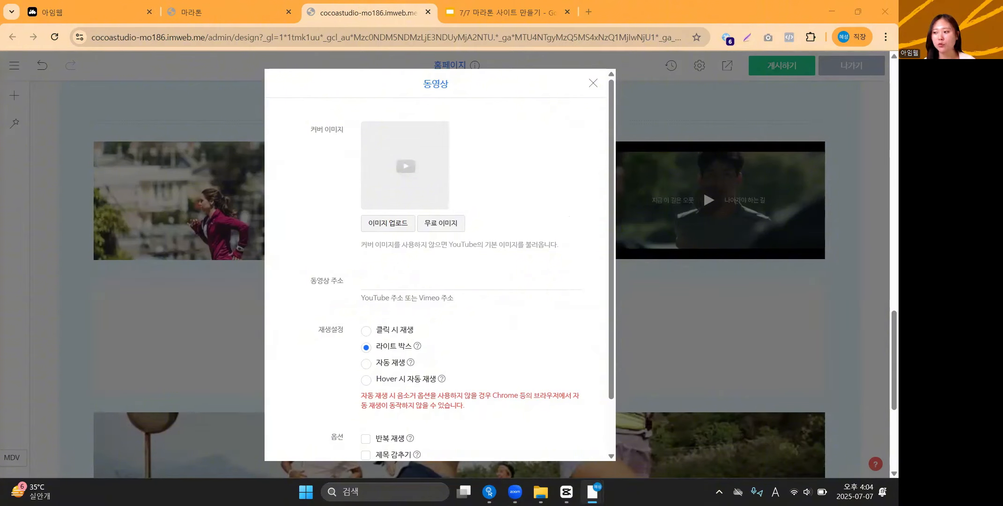
click(415, 281)
text(https://youtu.be/j4LlcdPwMRU)
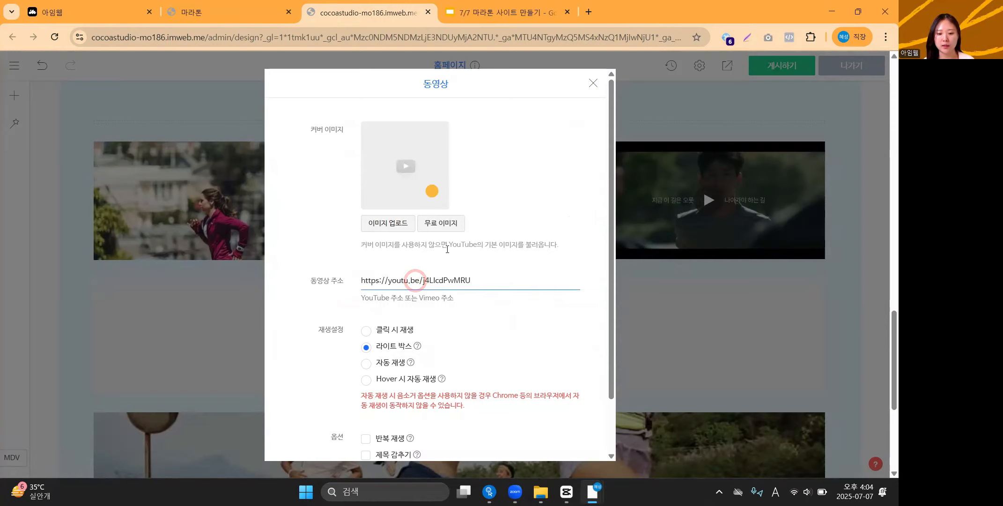
scroll(448, 249, down, 1)
scroll(482, 248, up, 1)
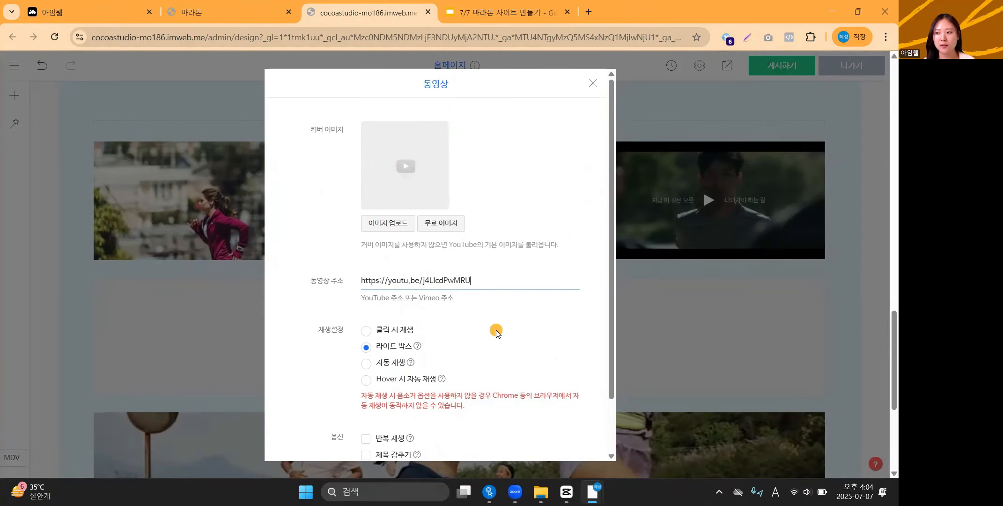
click(747, 312)
Step: Preview the site and open the small video beside the three-runners image to check its lightbox playback
scroll(724, 297, down, 2)
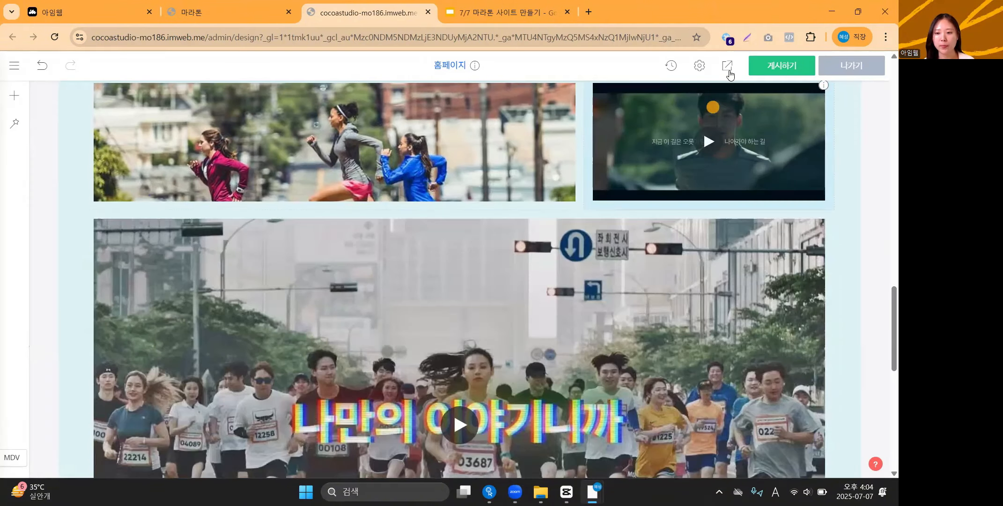
click(727, 66)
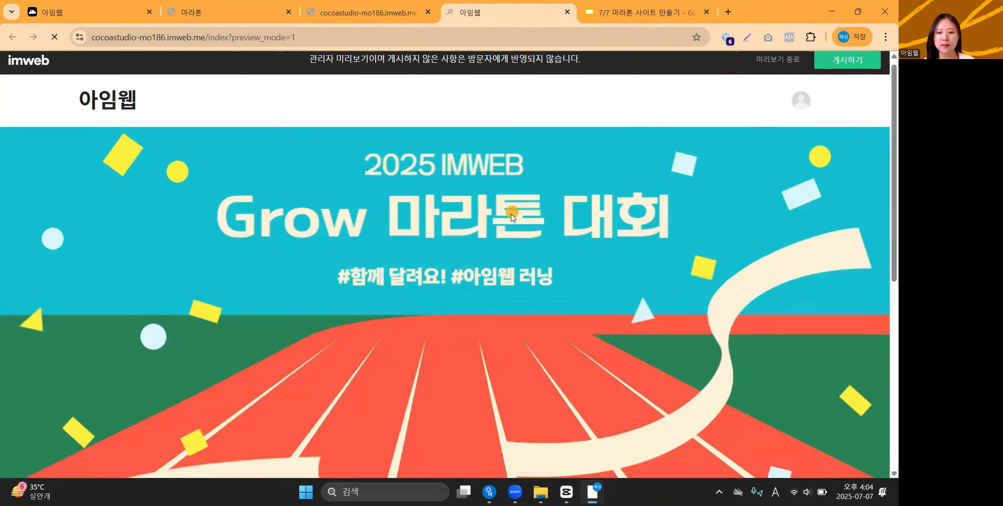
scroll(511, 213, down, 6)
scroll(511, 213, down, 5)
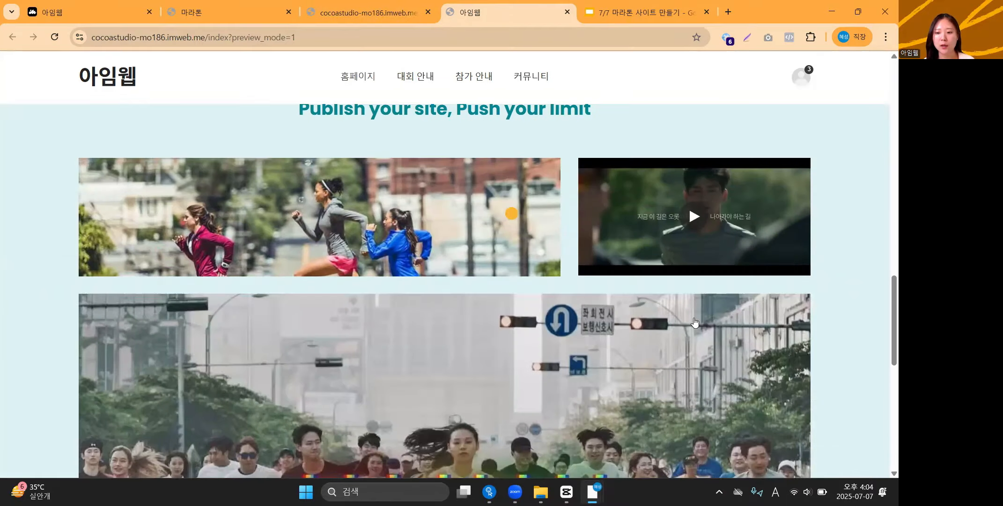
scroll(696, 269, up, 1)
click(696, 269)
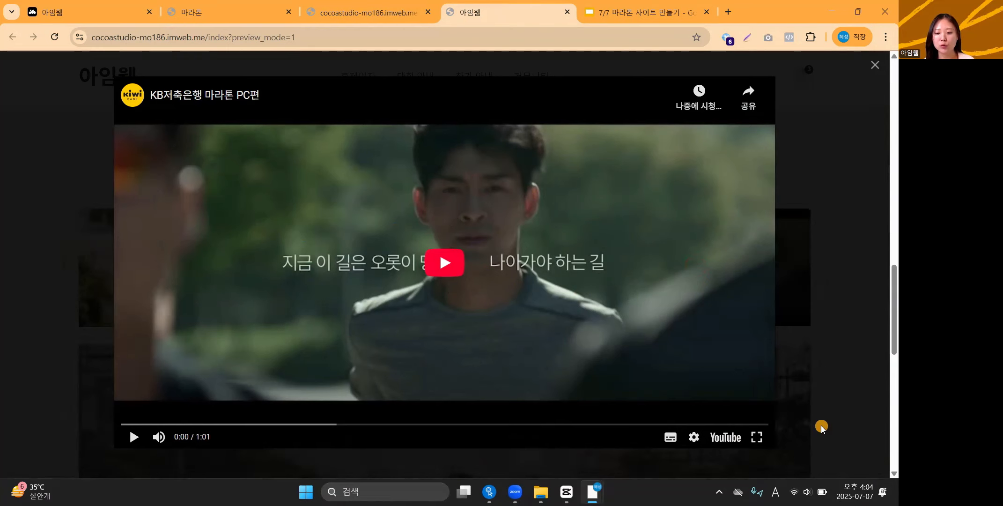
Step: Back in the editor, set the small video beside the three-runners image to autoplay (자동 재생) with mute (음소거) enabled
click(330, 11)
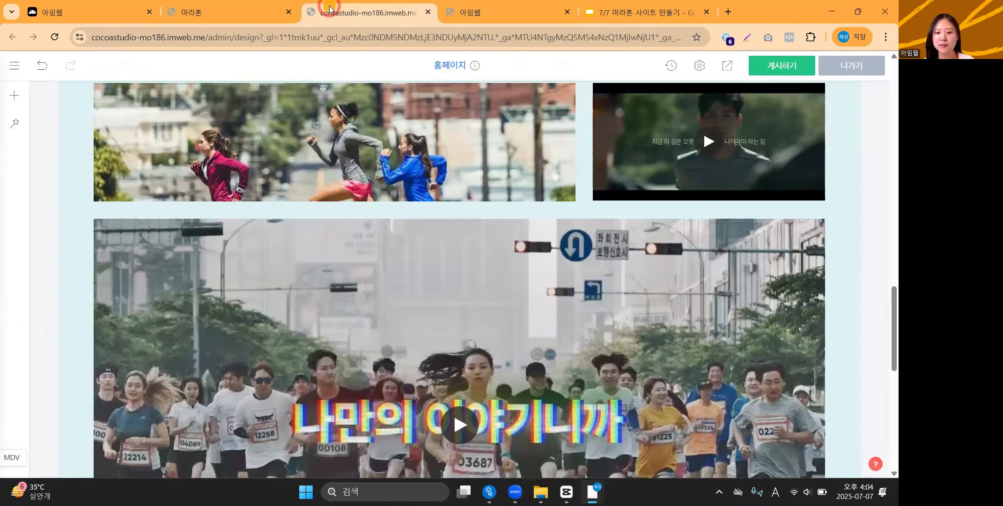
scroll(420, 183, up, 1)
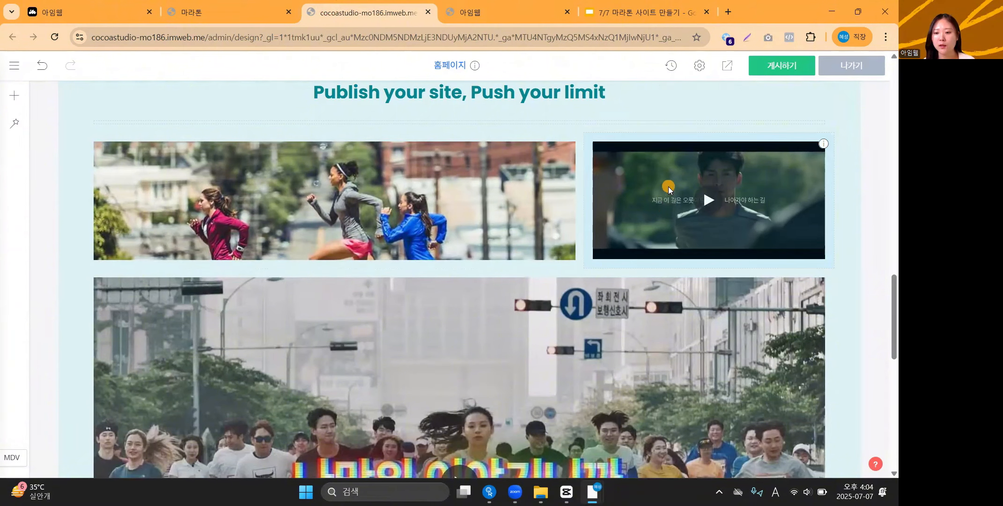
right_click(669, 187)
click(688, 198)
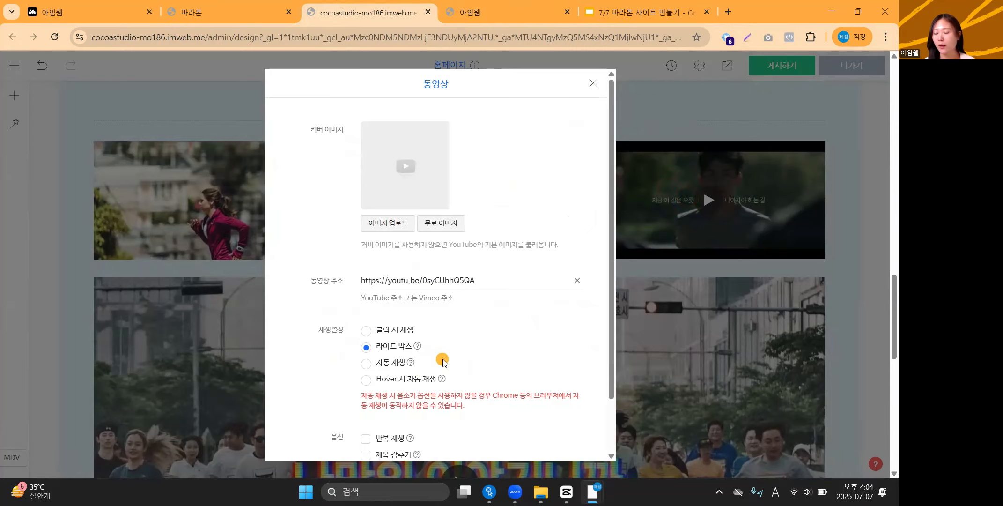
scroll(444, 361, down, 2)
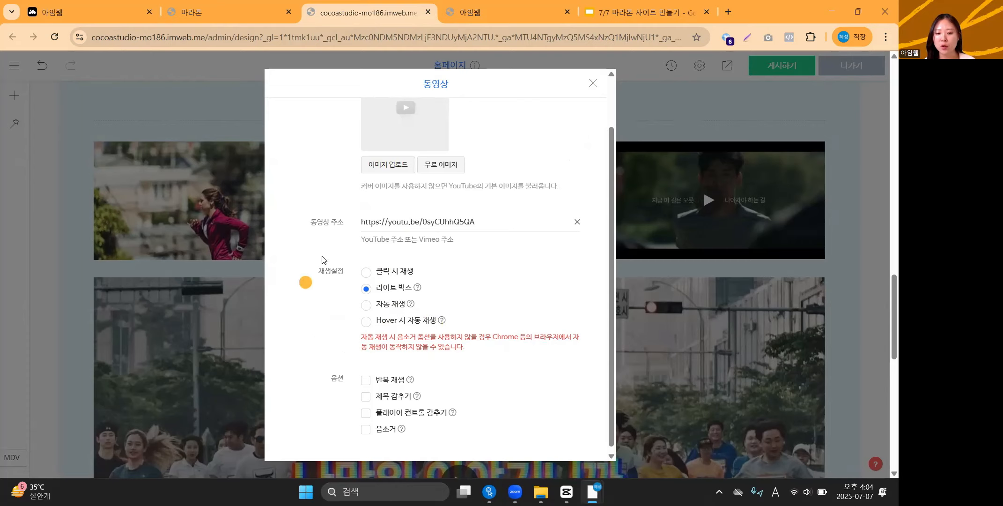
click(396, 306)
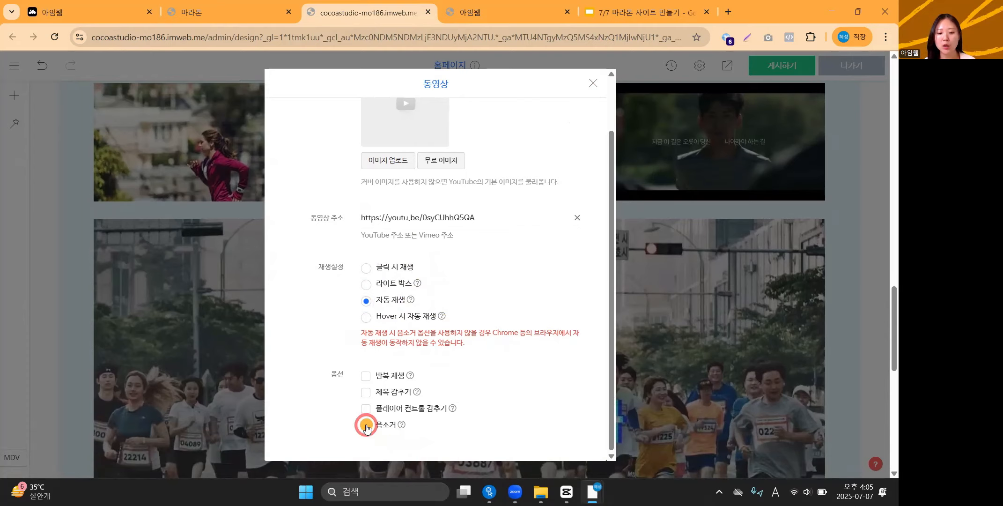
click(366, 425)
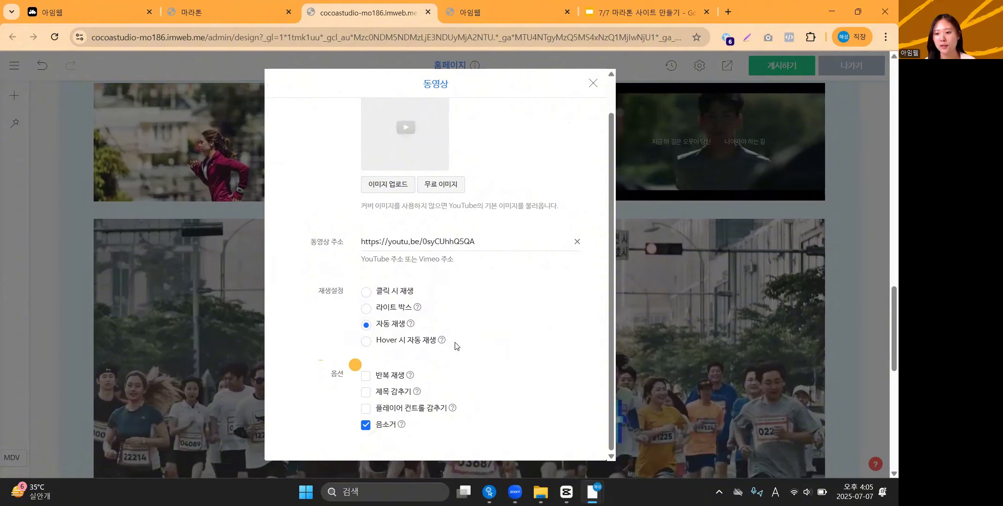
click(736, 292)
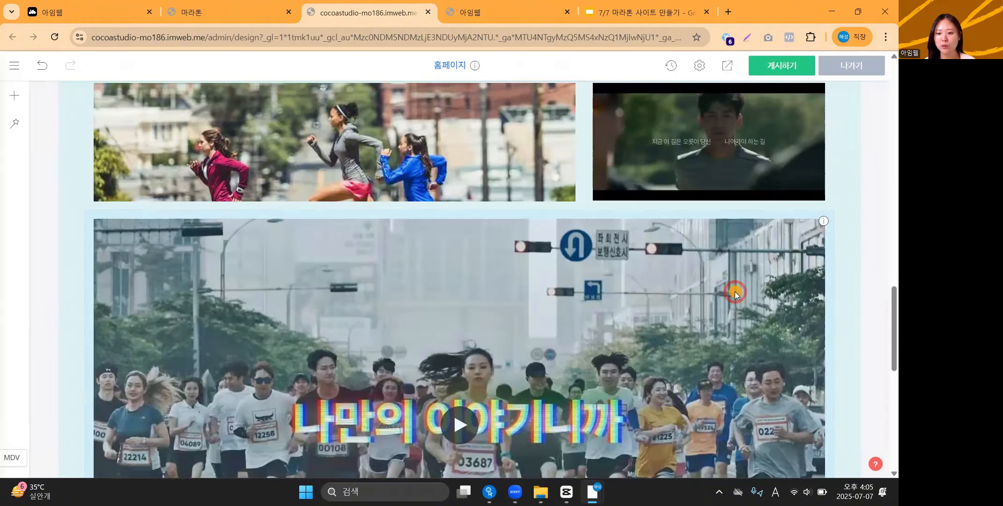
Step: Set the wide video widget below the three-runners image to autoplay (자동 재생) with mute (음소거) enabled
scroll(736, 291, up, 1)
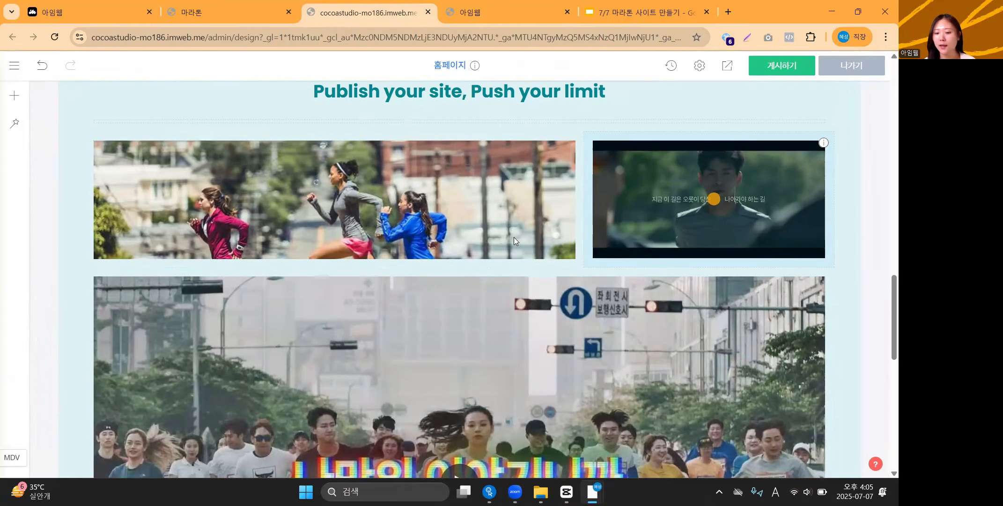
scroll(449, 229, down, 2)
right_click(449, 228)
click(488, 243)
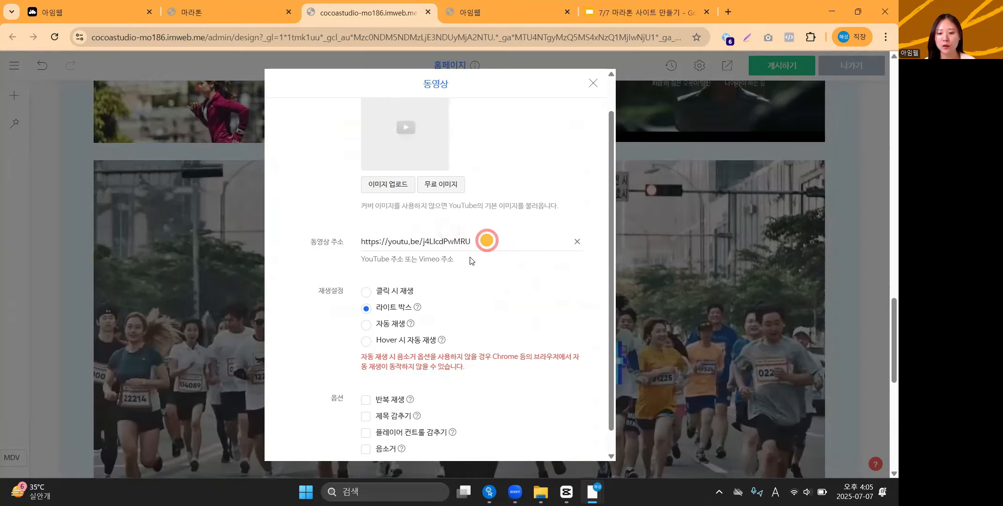
scroll(439, 295, down, 1)
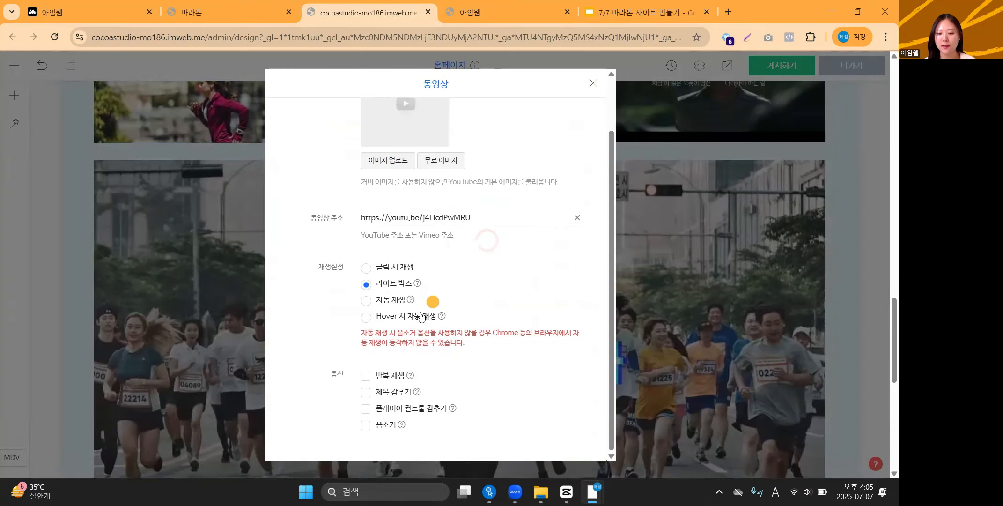
click(391, 302)
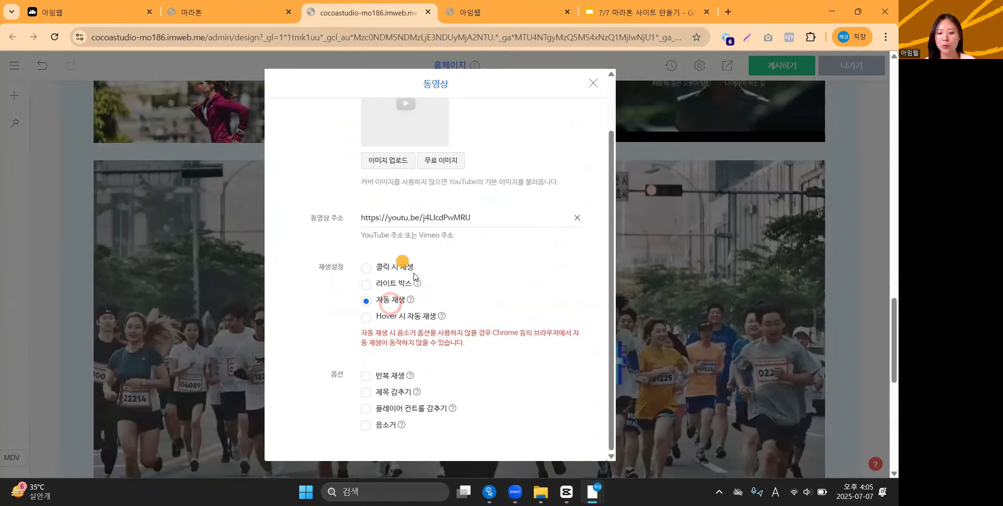
click(390, 428)
click(684, 327)
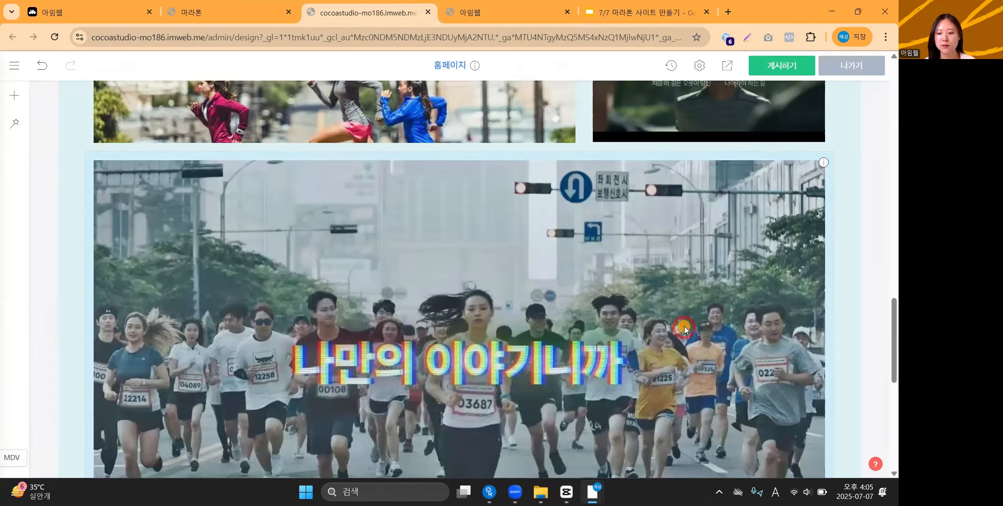
Step: Arrange the wide video and the running photo beneath it side by side in one row, with the video on the left
scroll(684, 327, down, 7)
scroll(684, 327, up, 4)
scroll(656, 330, up, 5)
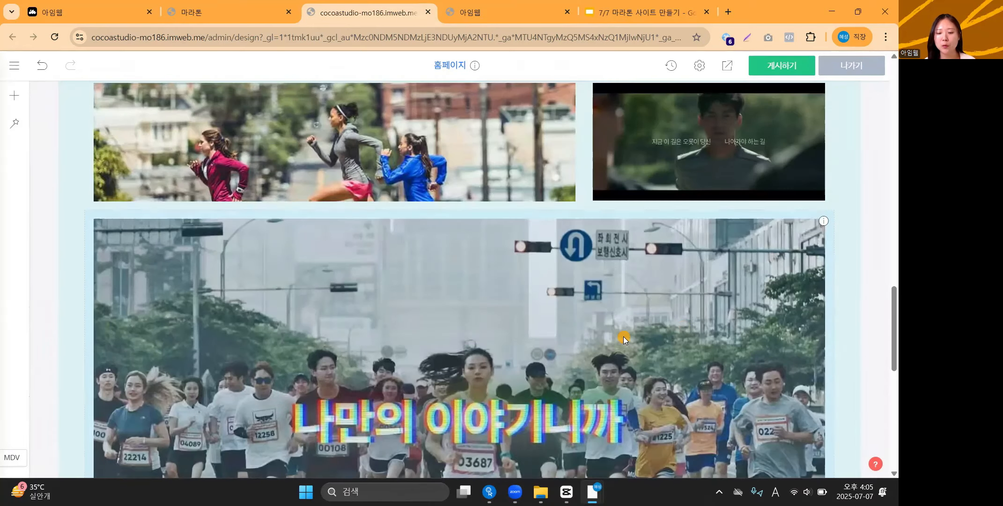
scroll(455, 249, down, 8)
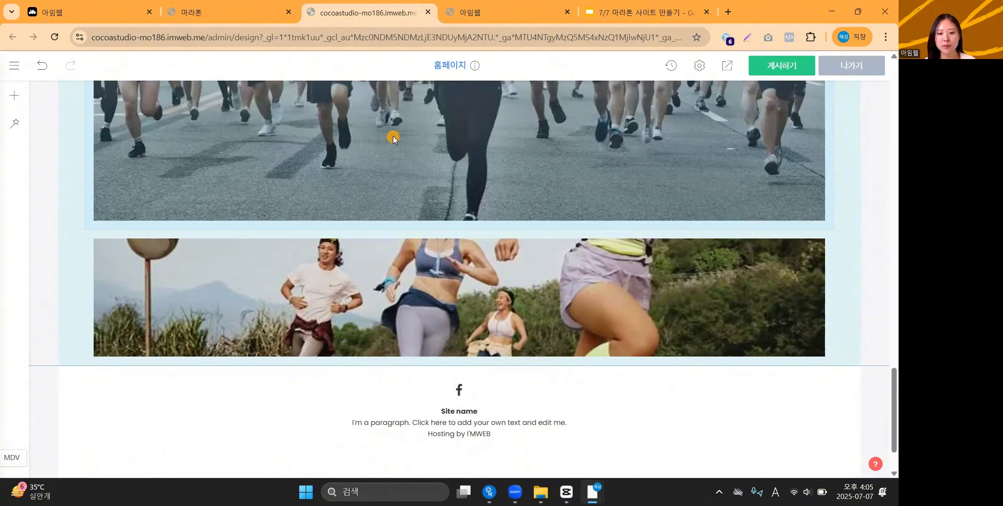
drag(83, 268, 89, 268)
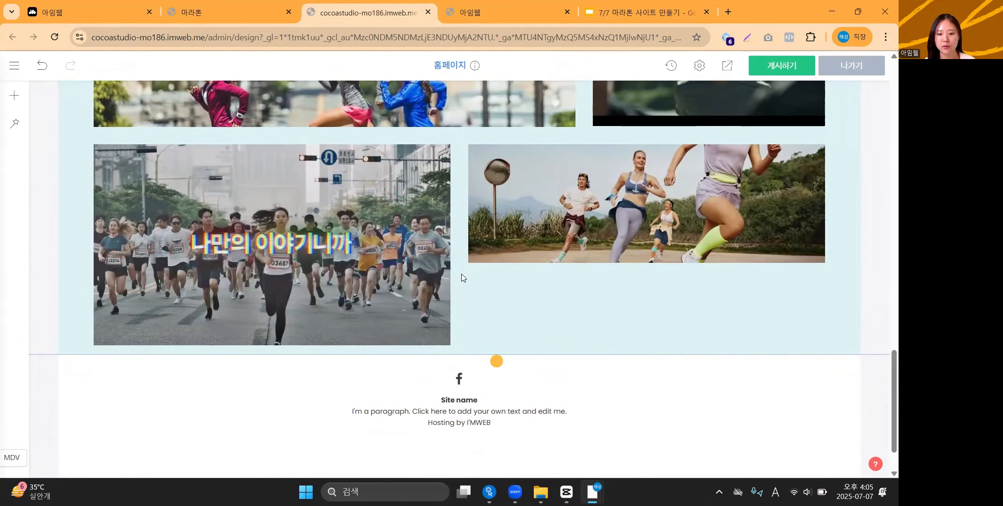
Step: Narrow the video's column to about a third of the row and increase the neighbouring photo's height to match the video
scroll(462, 278, up, 1)
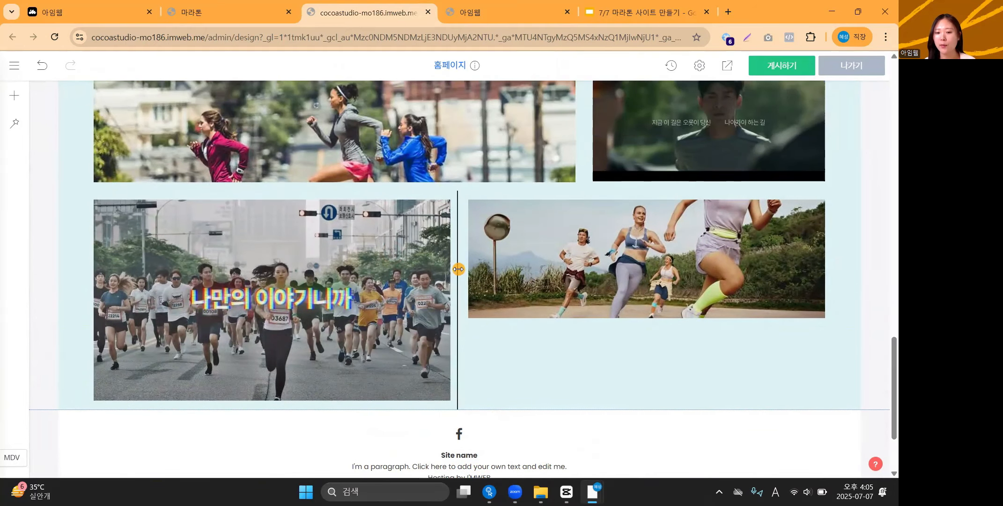
drag(458, 268, 322, 277)
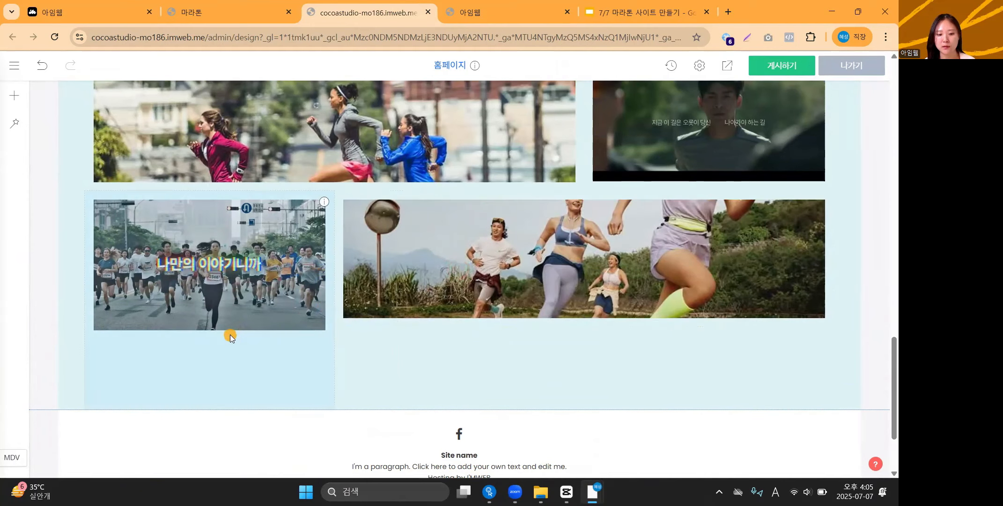
scroll(232, 332, up, 1)
drag(383, 376, 383, 386)
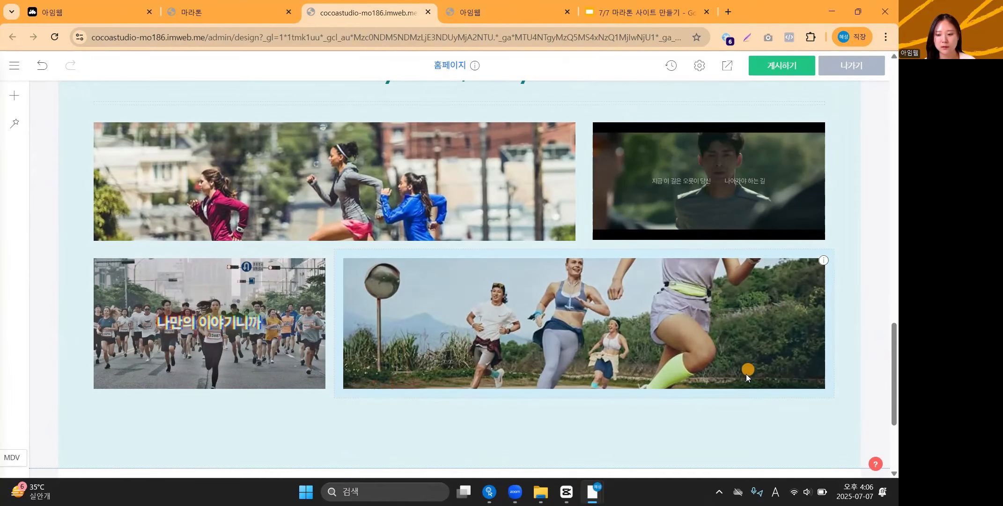
scroll(548, 391, down, 1)
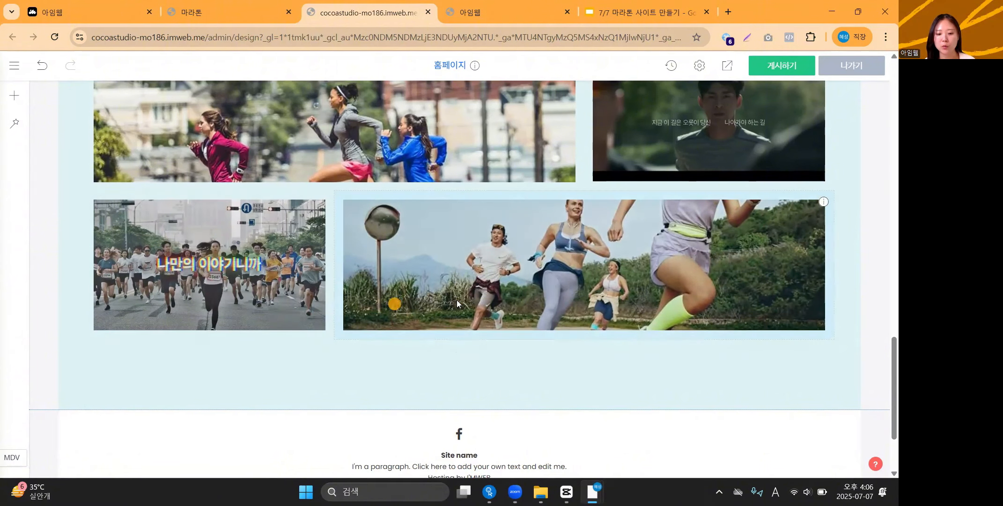
scroll(805, 435, up, 1)
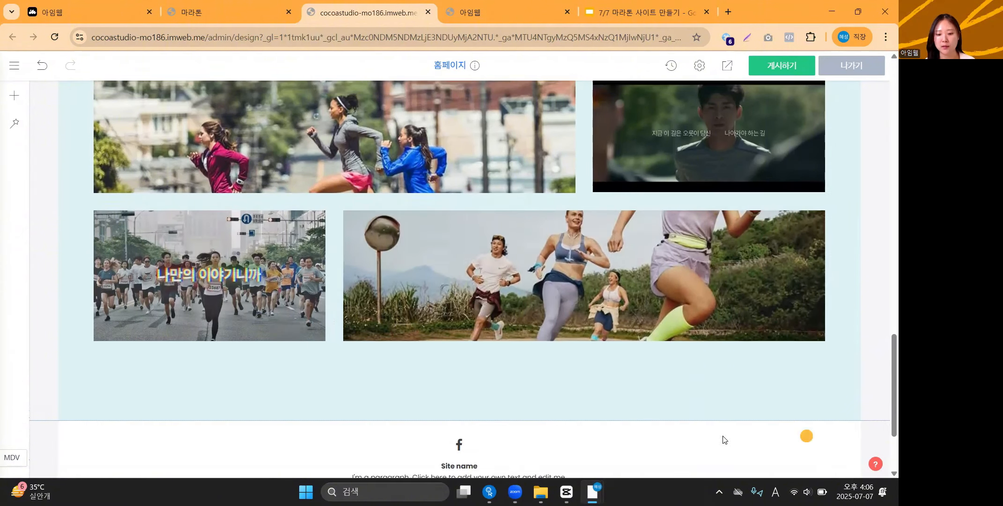
scroll(51, 392, up, 2)
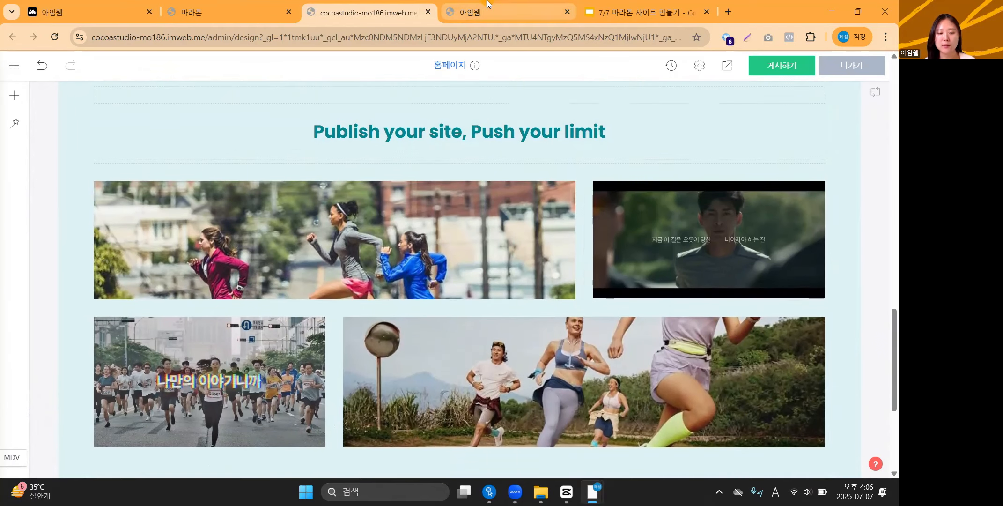
Step: Switch to the reference marathon site and examine its photo-and-video grid and the 공지 사항 section below it
click(210, 13)
scroll(175, 333, down, 5)
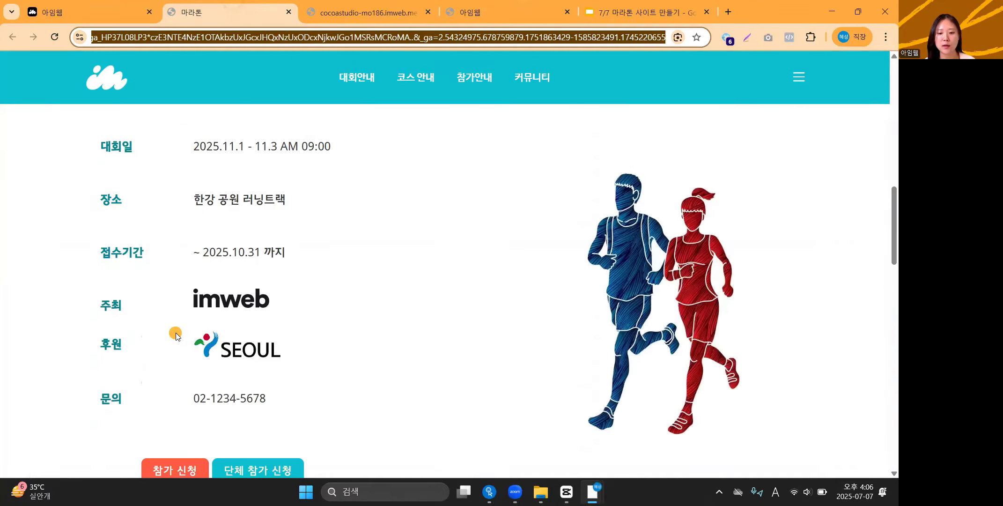
scroll(176, 333, down, 8)
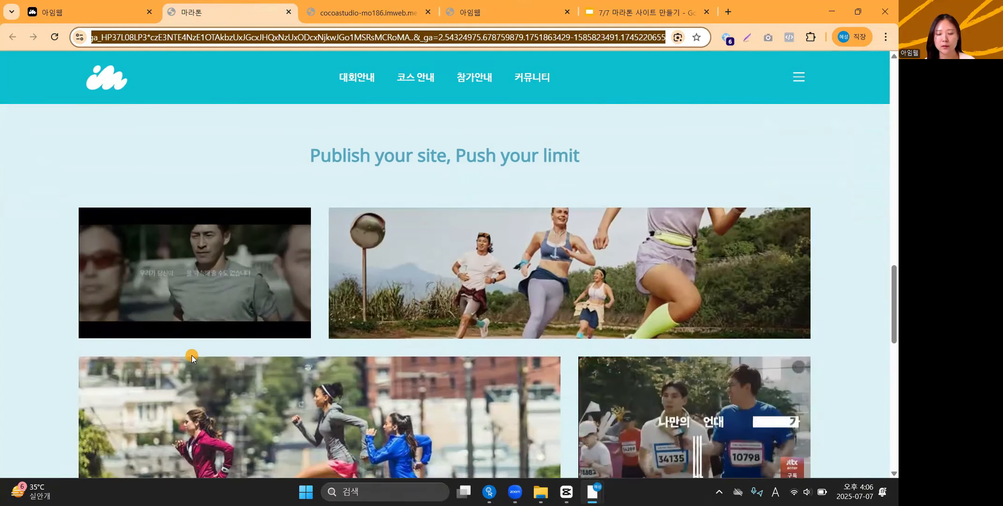
scroll(191, 355, down, 1)
scroll(248, 380, up, 1)
scroll(365, 344, down, 1)
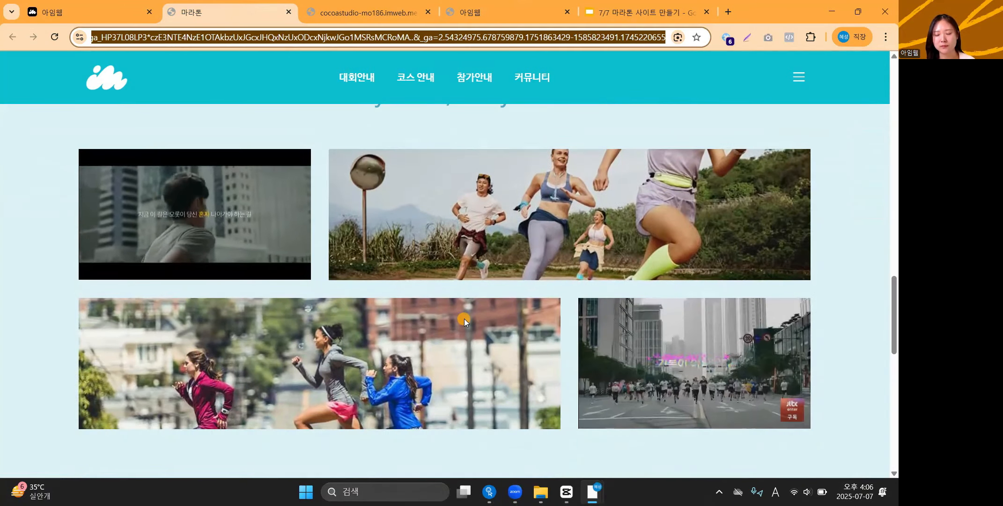
scroll(467, 320, up, 1)
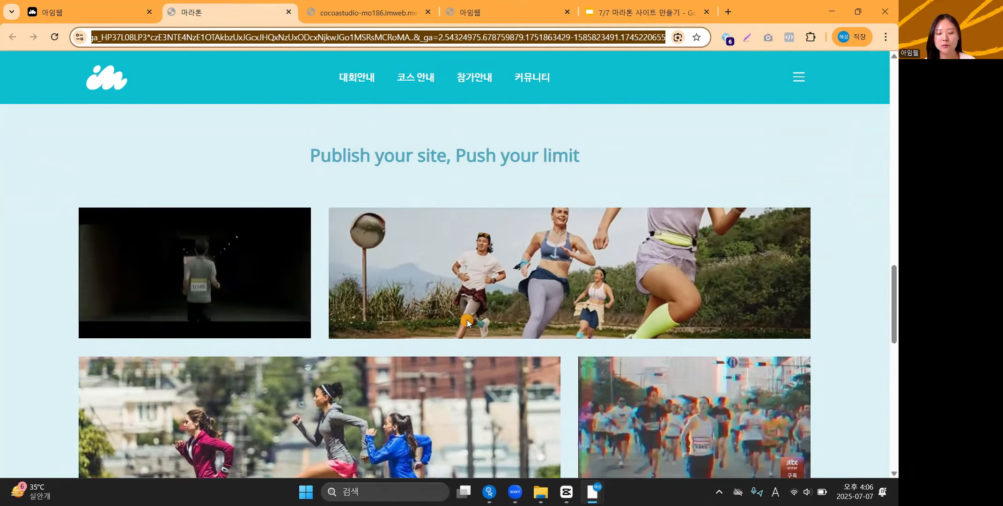
scroll(467, 319, down, 1)
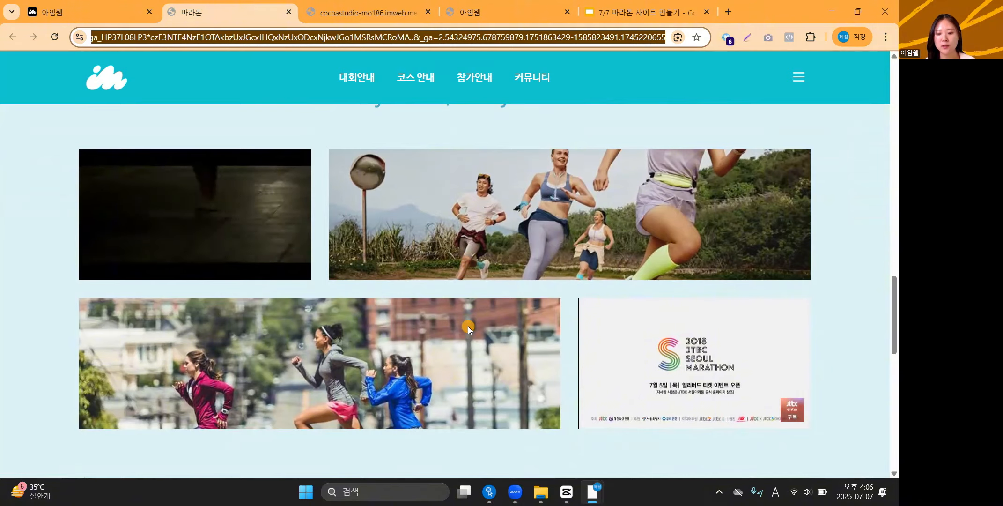
scroll(468, 326, down, 7)
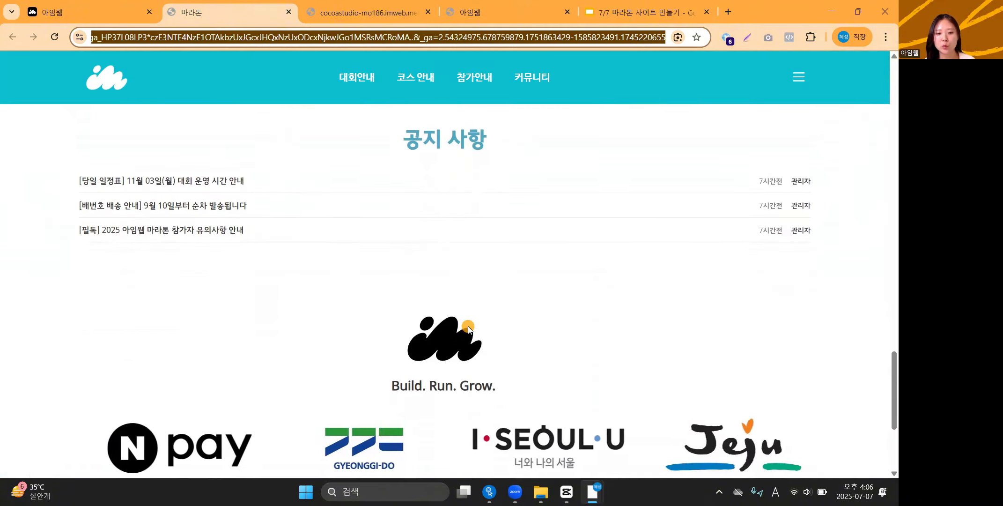
scroll(468, 326, up, 1)
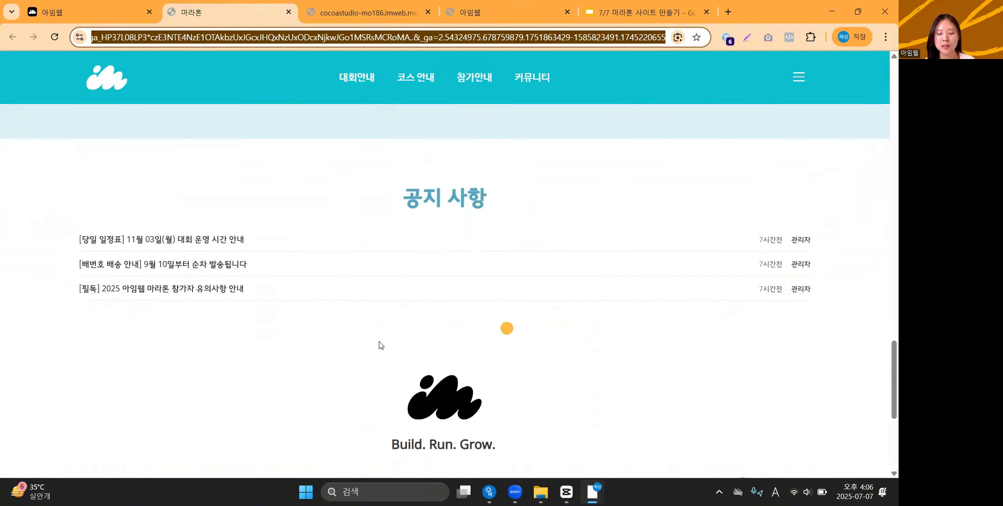
click(251, 192)
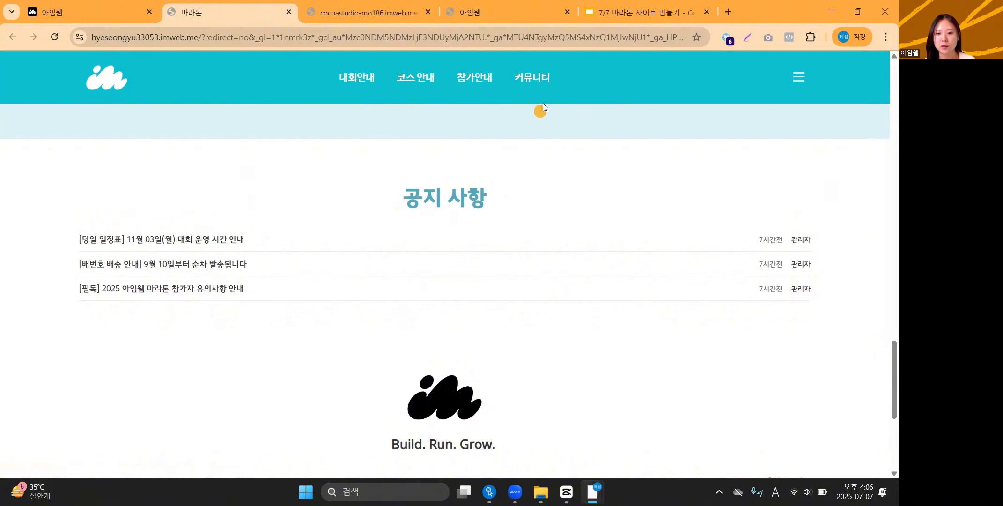
Step: View the reference site's 공지사항 board page under 커뮤니티, and return to the notice section on its homepage
mouse_move(536, 78)
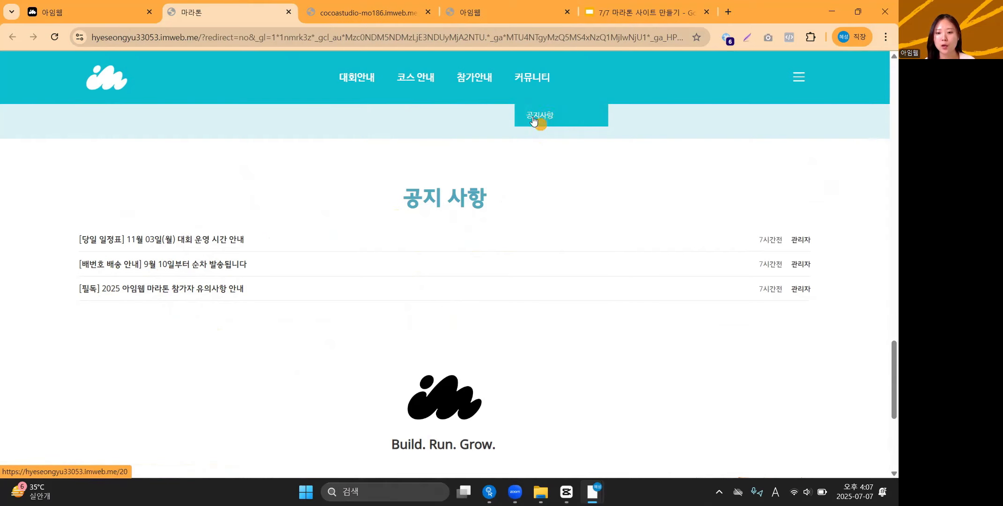
click(551, 110)
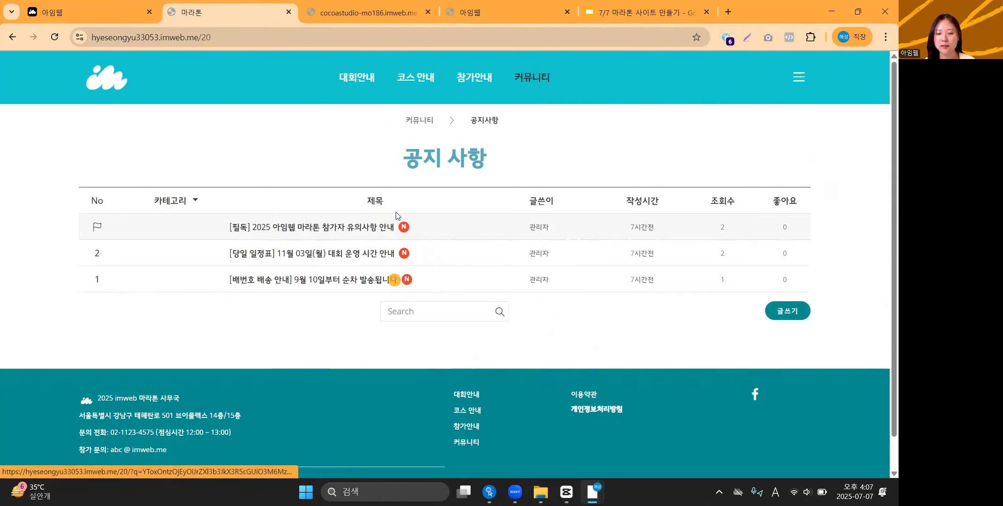
click(110, 83)
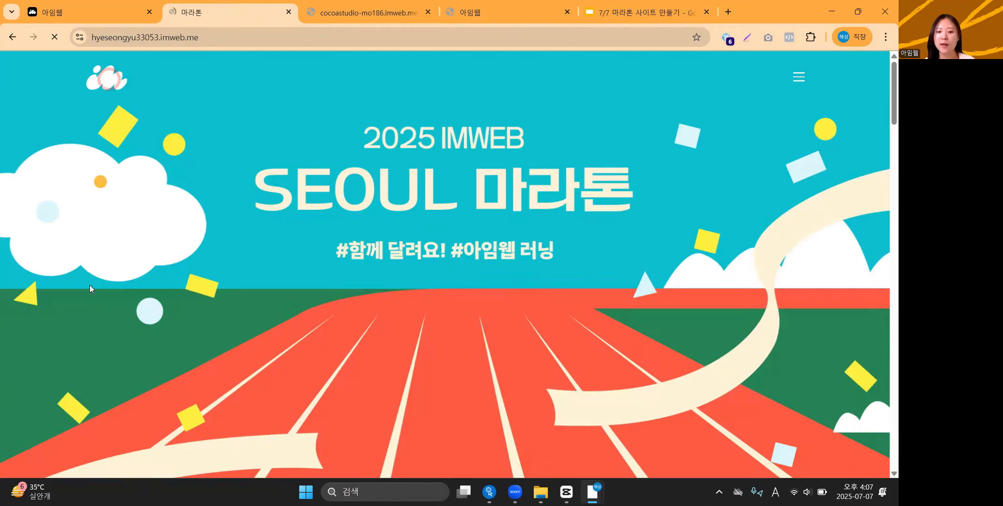
scroll(94, 294, down, 15)
scroll(93, 294, down, 5)
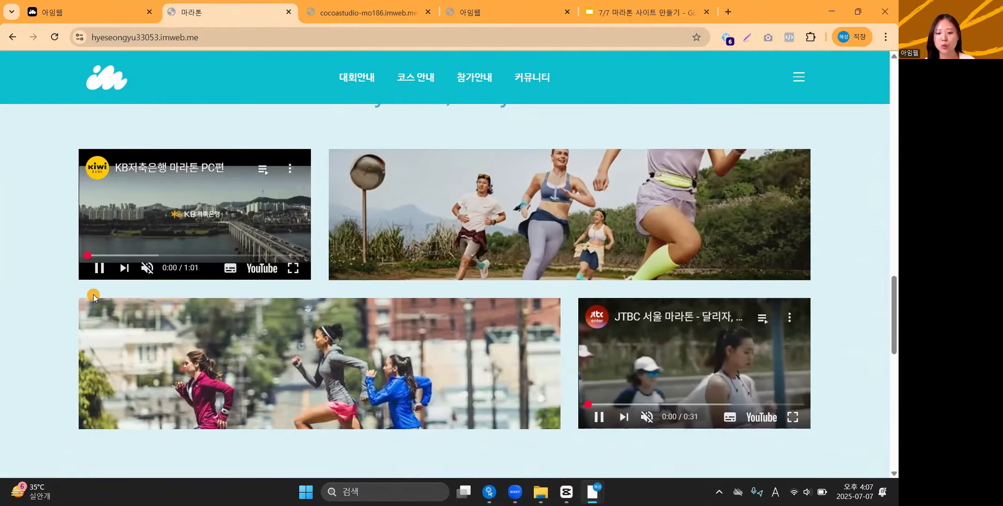
scroll(94, 292, down, 7)
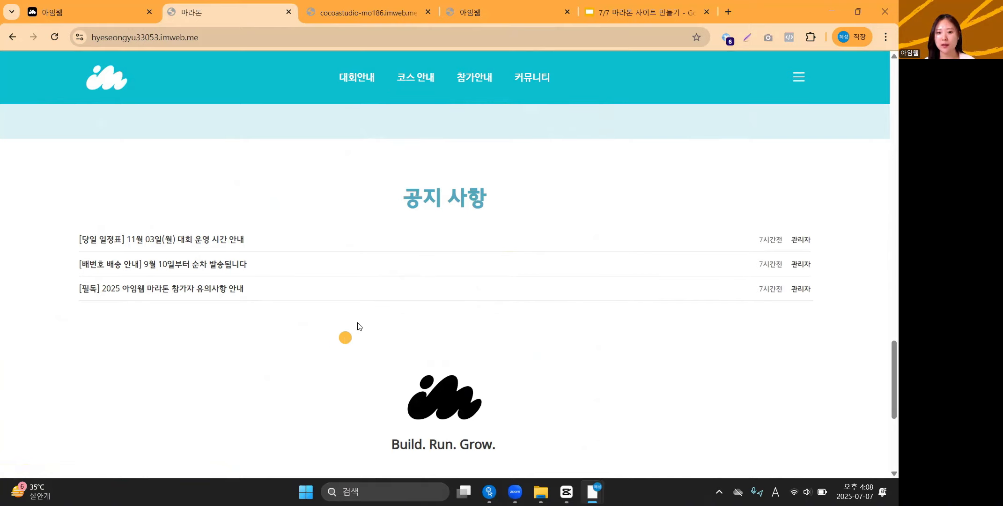
Step: Back in the editor, open the 공지사항 page under 커뮤니티 and add a board widget (게시판) to its empty section
click(341, 7)
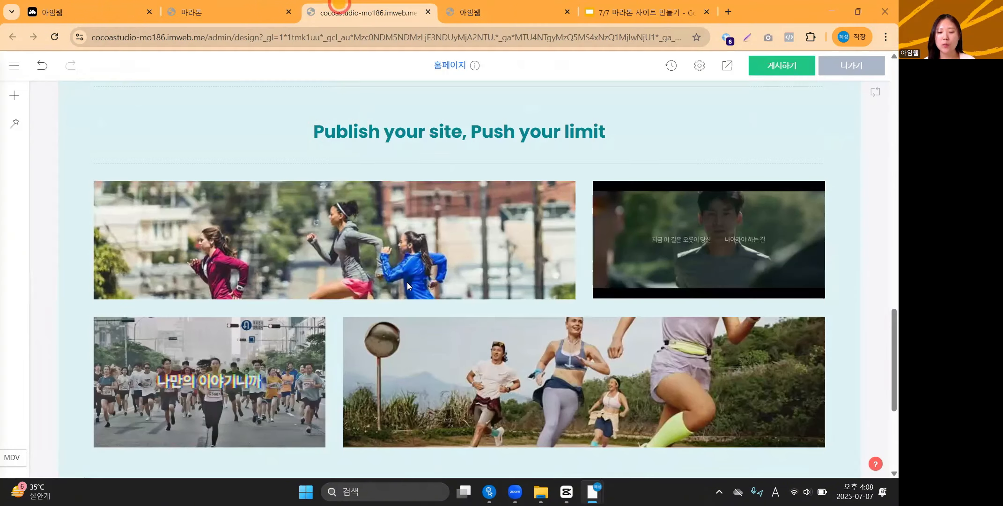
scroll(407, 284, down, 1)
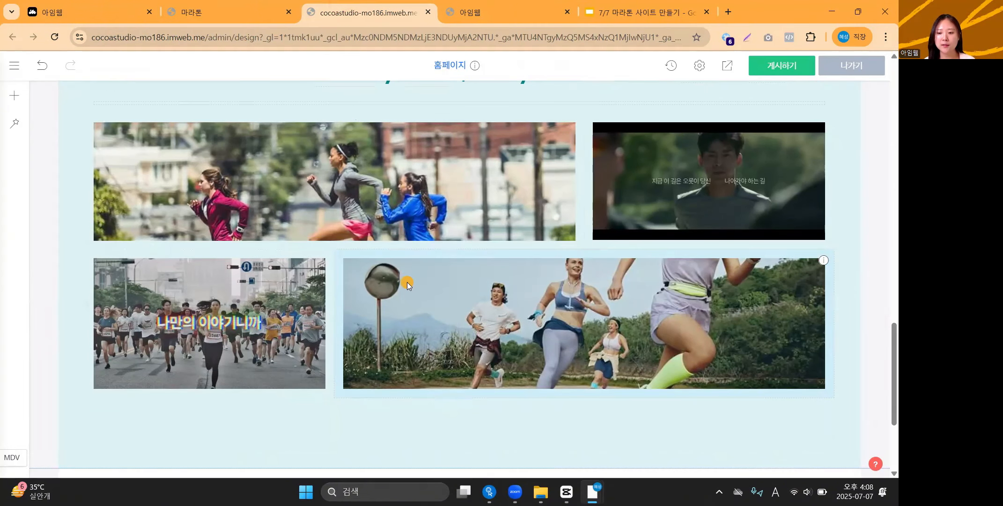
scroll(325, 307, up, 1)
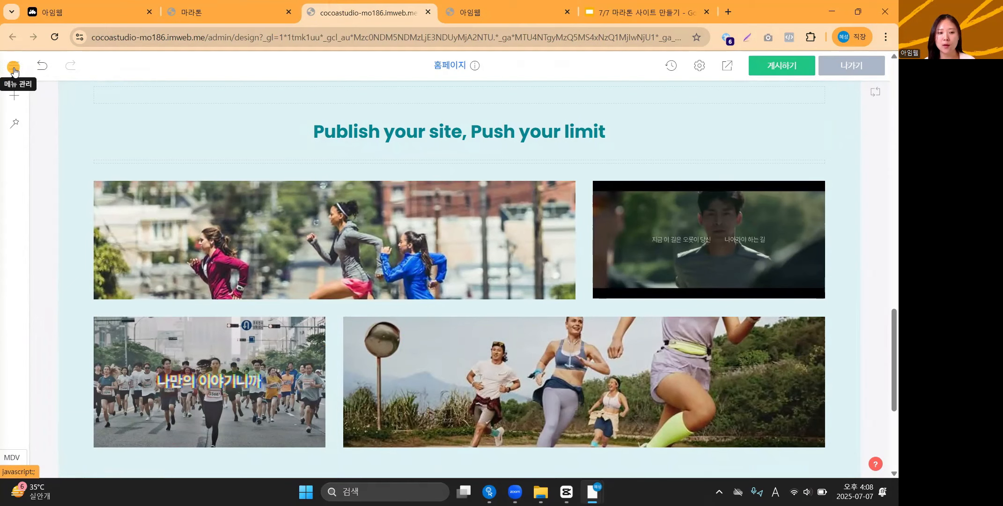
click(15, 69)
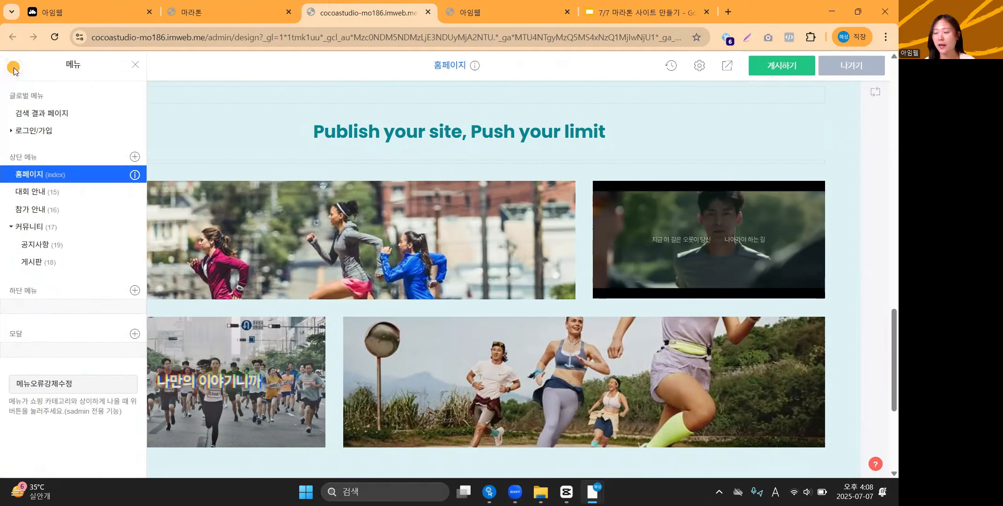
click(53, 244)
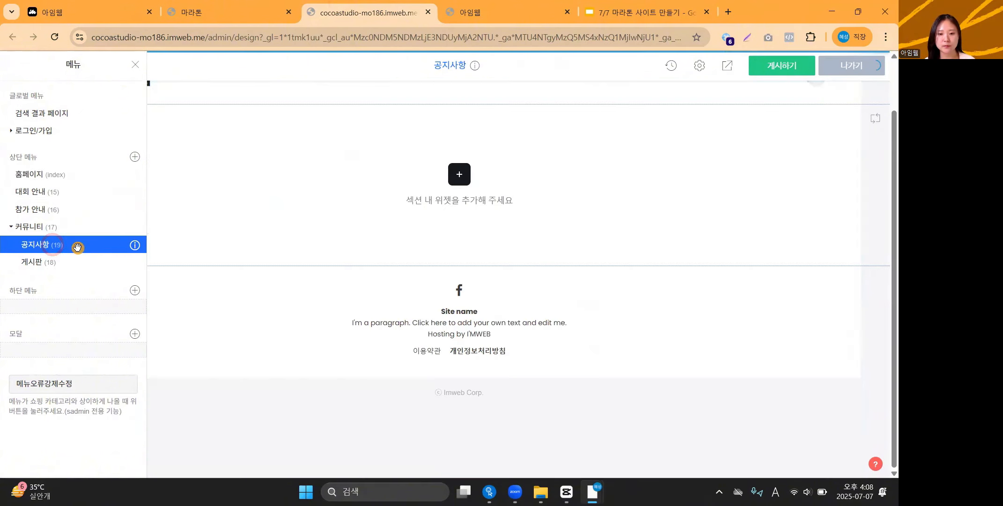
click(268, 238)
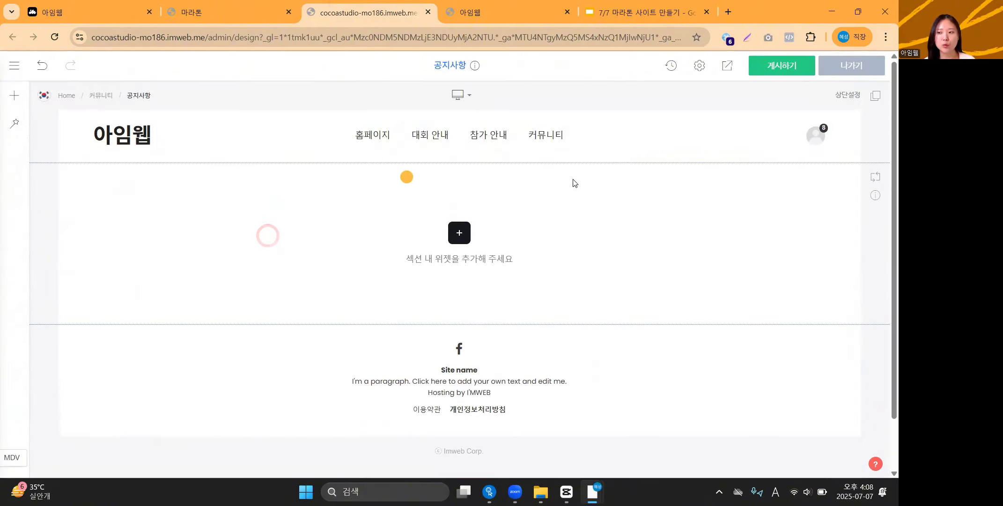
click(461, 238)
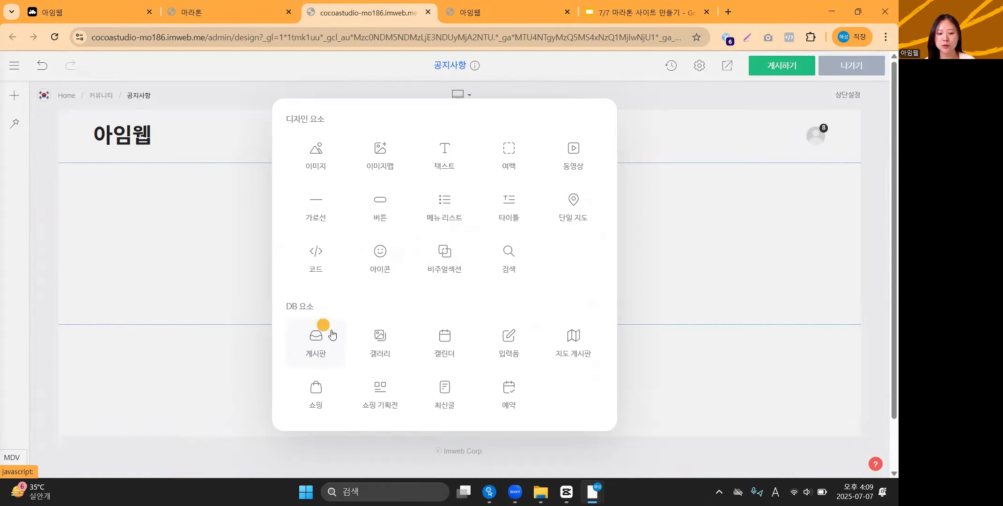
click(316, 335)
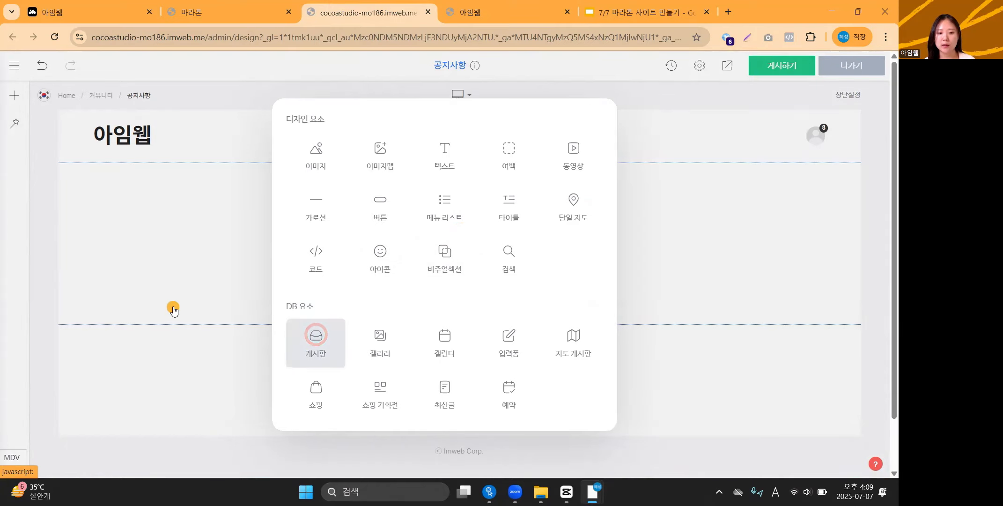
Step: Look over the placeholder board on the page and try writing a post from it inside the editor
scroll(79, 319, down, 1)
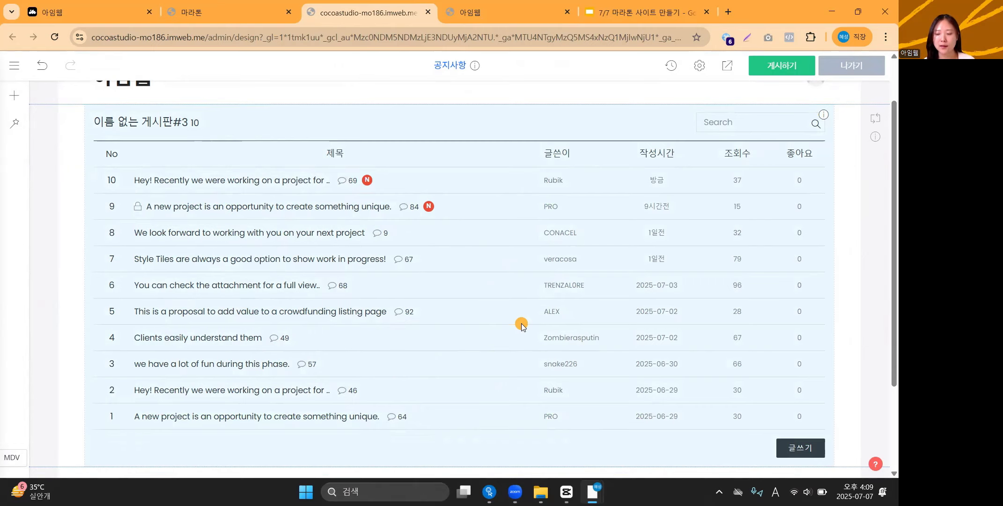
scroll(521, 324, down, 1)
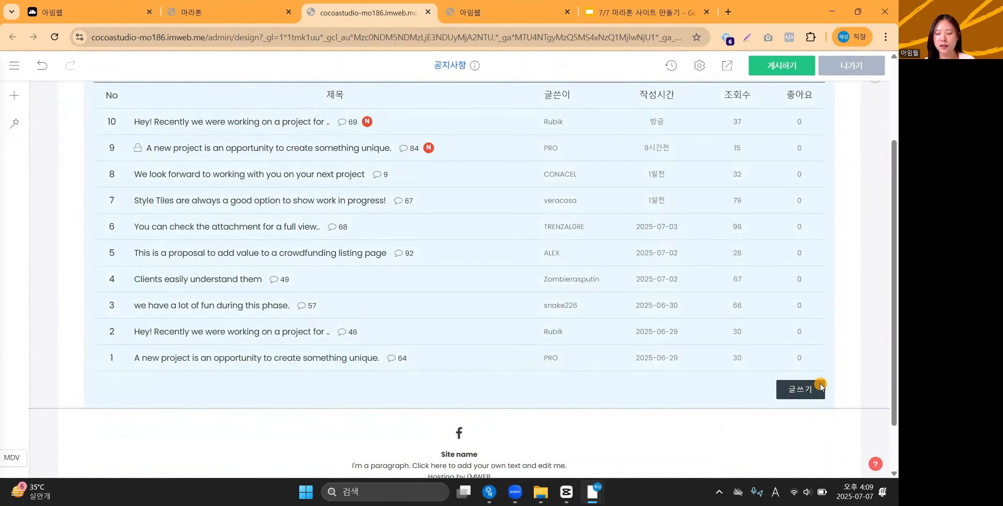
click(792, 393)
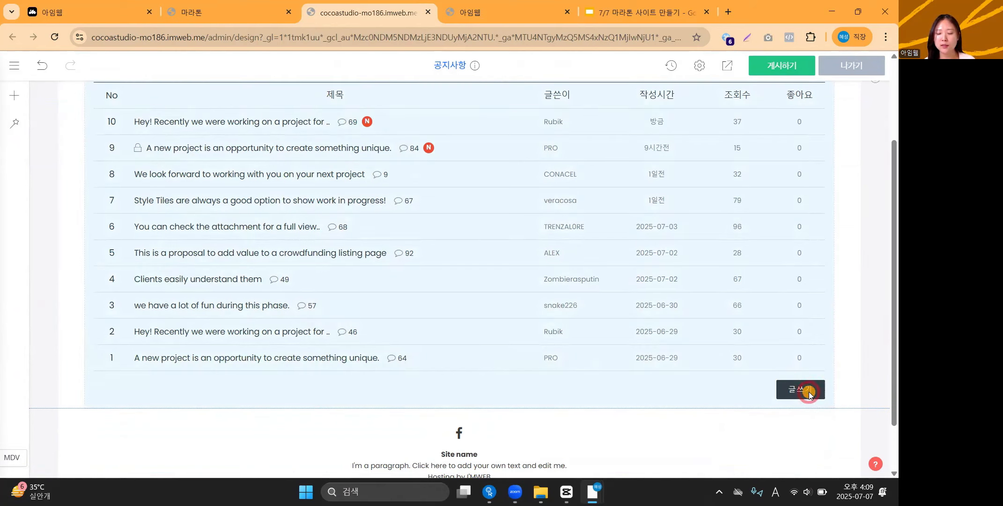
click(810, 392)
scroll(809, 391, up, 1)
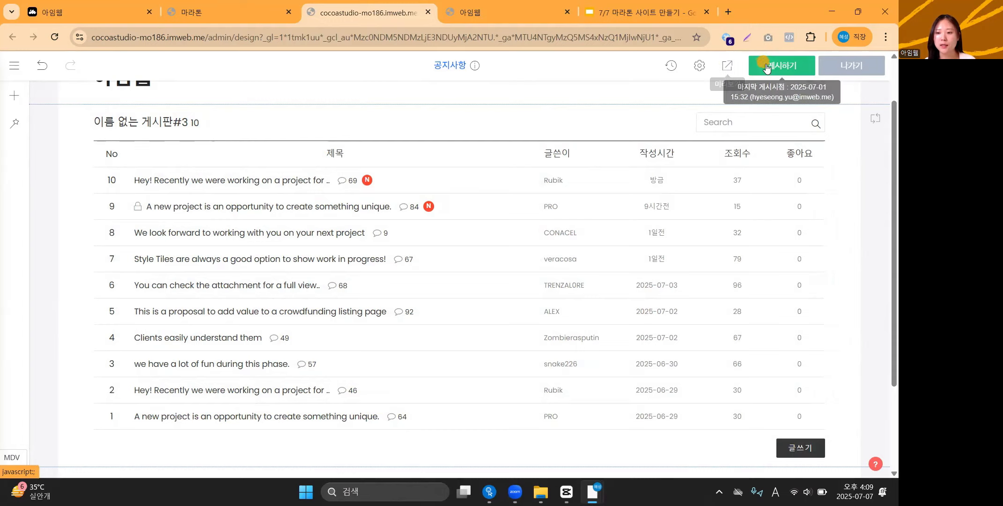
Step: Preview the page and publish a board post titled "[배번호 배송 안내] 9월 10일부터 순차 발송됩니다" with the bib and package delivery details as its body
click(727, 68)
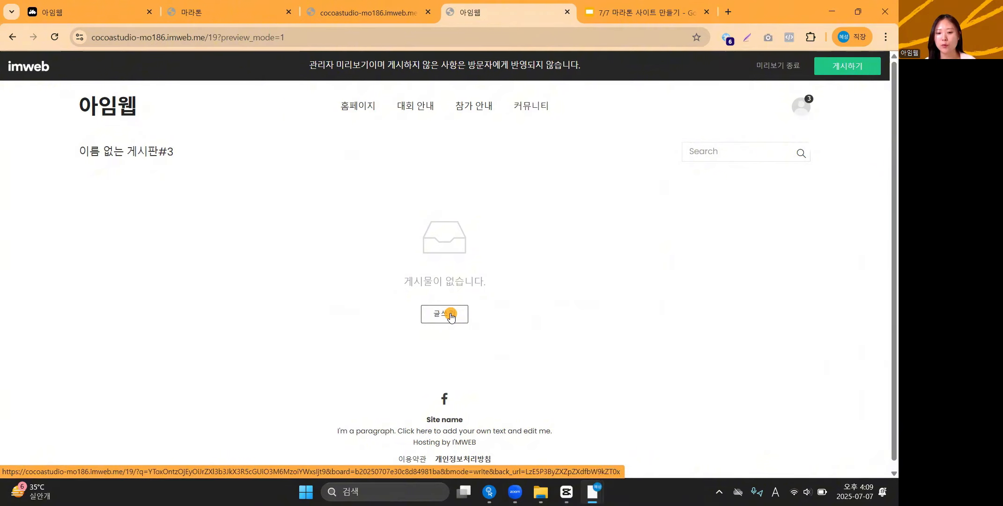
click(451, 315)
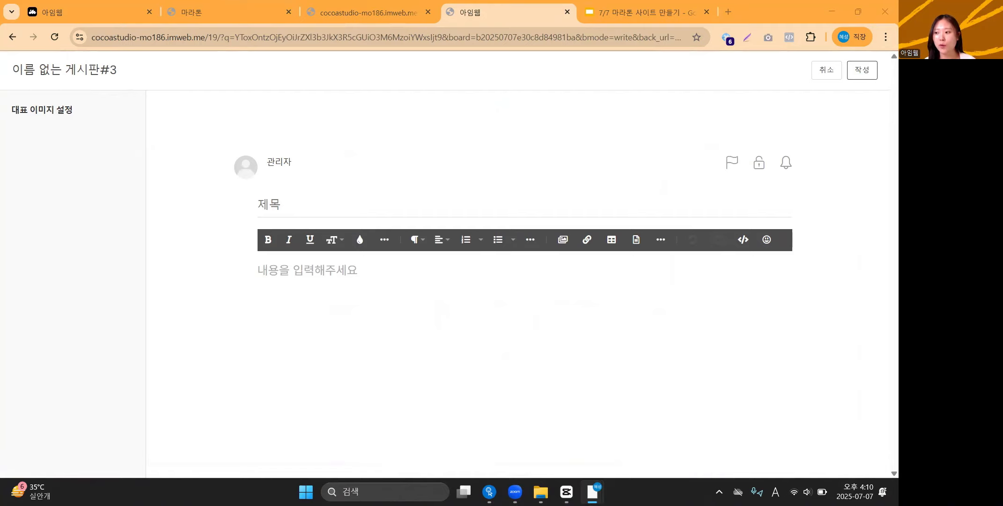
text([배번호 배송 안내] 9월 10일부터 순차 발송됩니다)
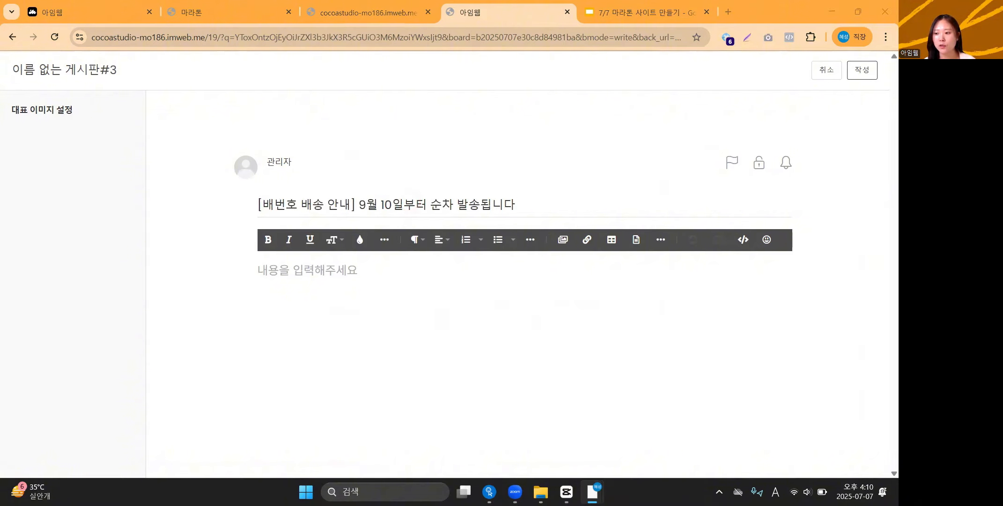
click(309, 274)
text(참가자 여러분께 배번호와 참가 패키지가 9월 10일부터 등록 시 입력하신 주소로 순차 발송됩니다. 구성: 배번호, 참가자 기념품, 안내문 주소 변경 마감: 7월 5일 (변경은 마이페이지에서 가능) 배송 문의: 000-0000 또는 카카오 채널 '아임웹 마라톤' 배송 지연이 발생할 경우 별도 공지를 드리겠습니다.)
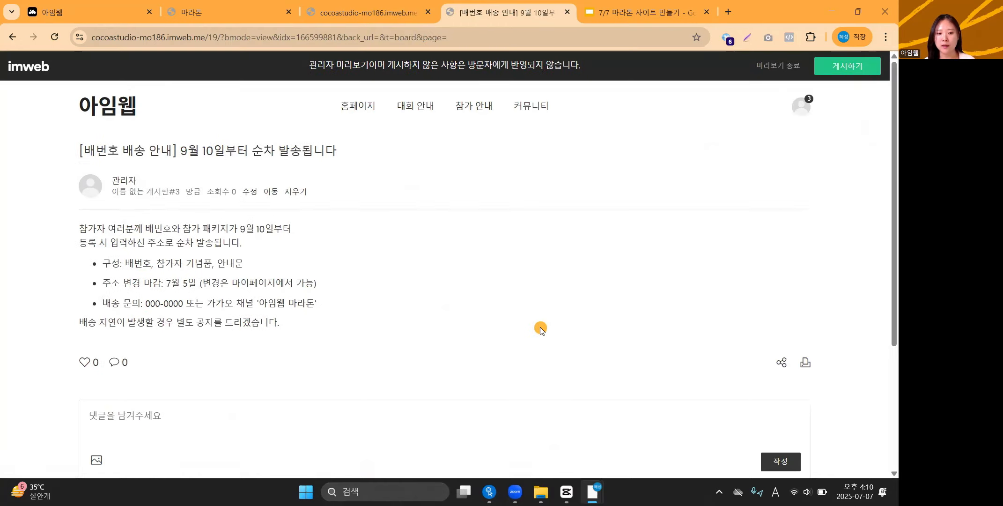
Step: Review the published delivery notice and return to the board's post list
scroll(541, 328, down, 1)
scroll(541, 328, down, 1)
scroll(172, 342, up, 3)
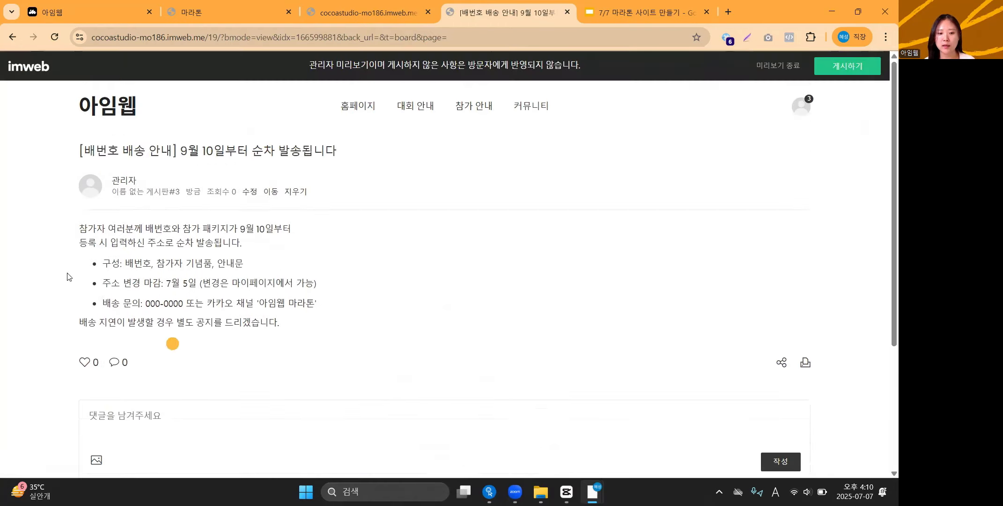
scroll(69, 411, down, 2)
scroll(69, 414, down, 1)
click(99, 398)
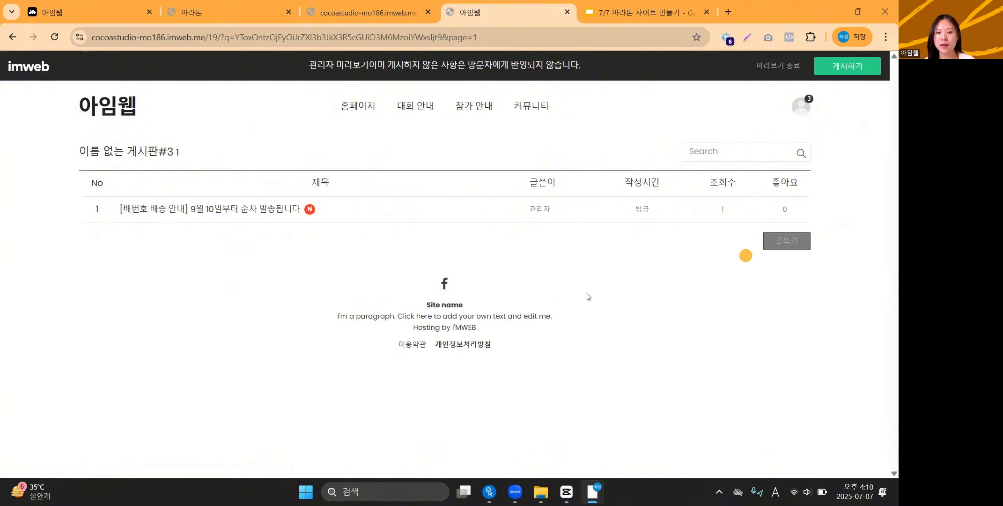
Step: Switch back to the editor and reload the 공지사항 page, accepting the refresh, to update the board widget
click(368, 12)
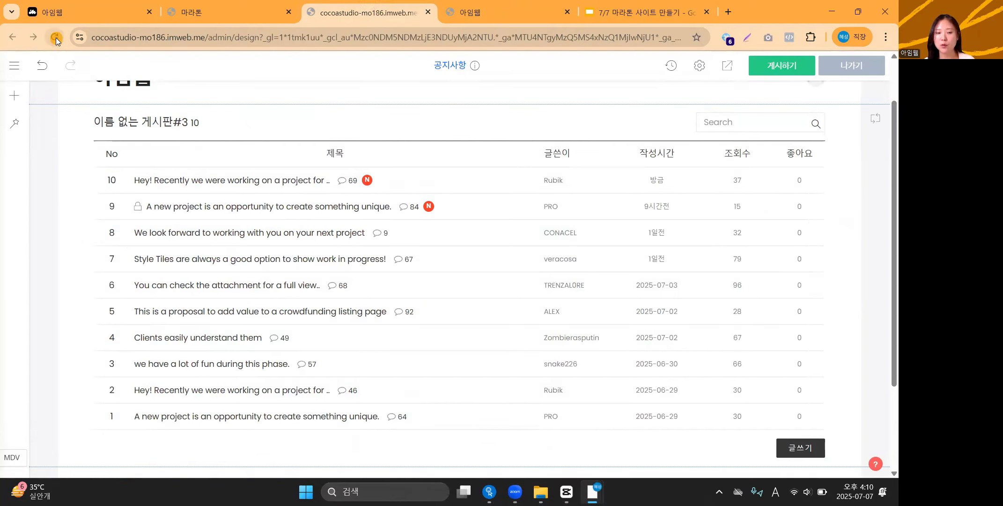
click(55, 38)
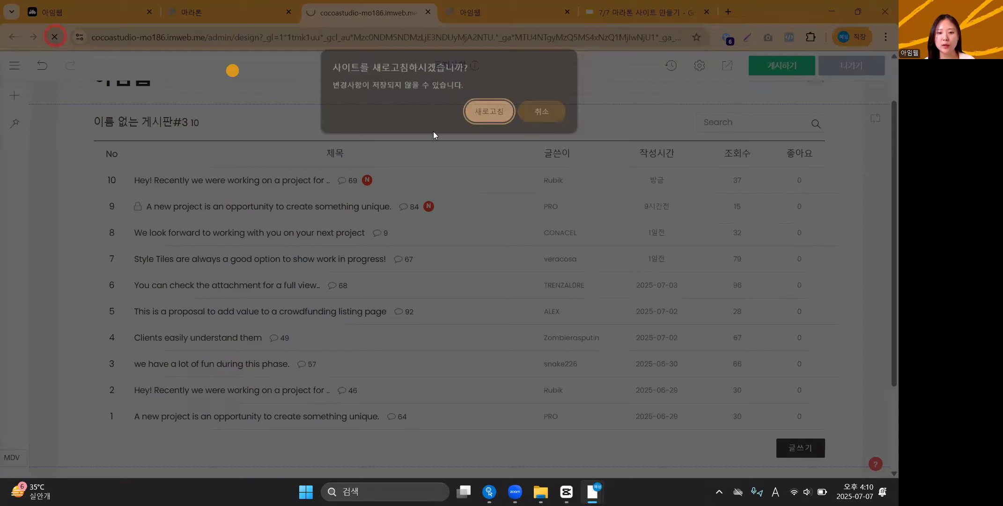
click(480, 111)
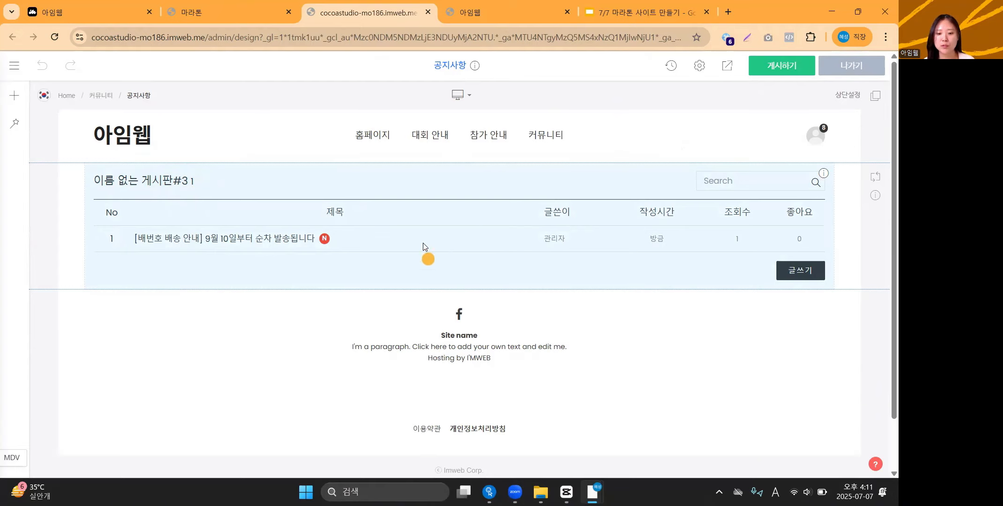
Step: Open the board widget's settings and rename the board "공지 사항"
right_click(435, 214)
click(485, 226)
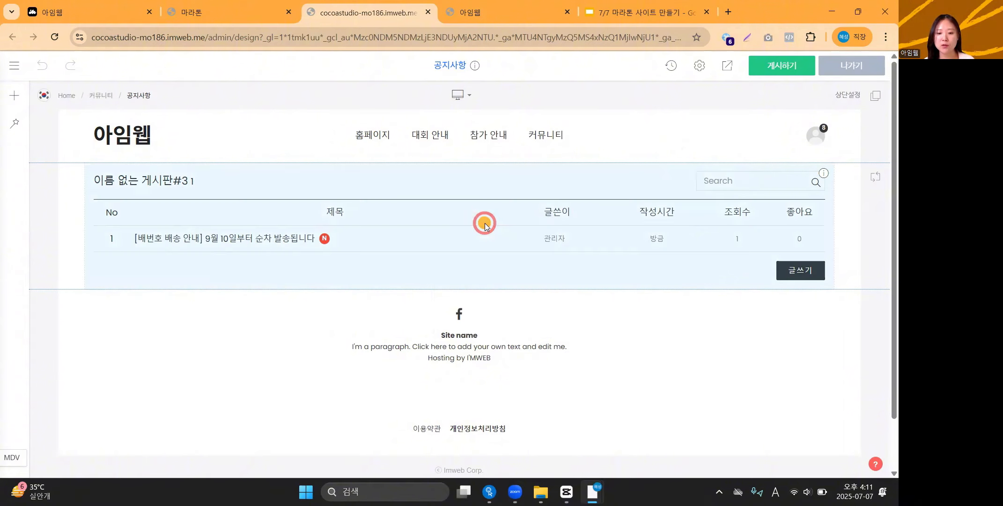
triple_click(331, 197)
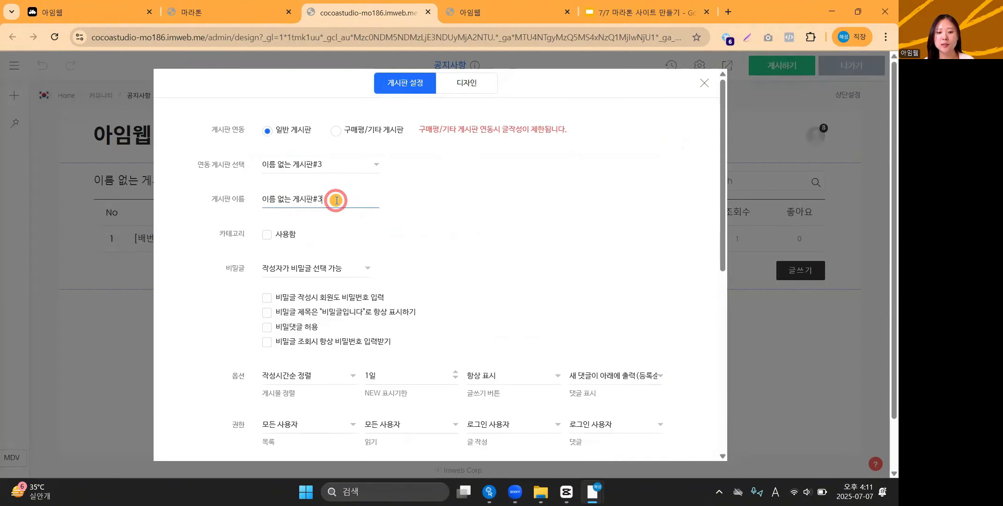
text(공지 ㅅ)
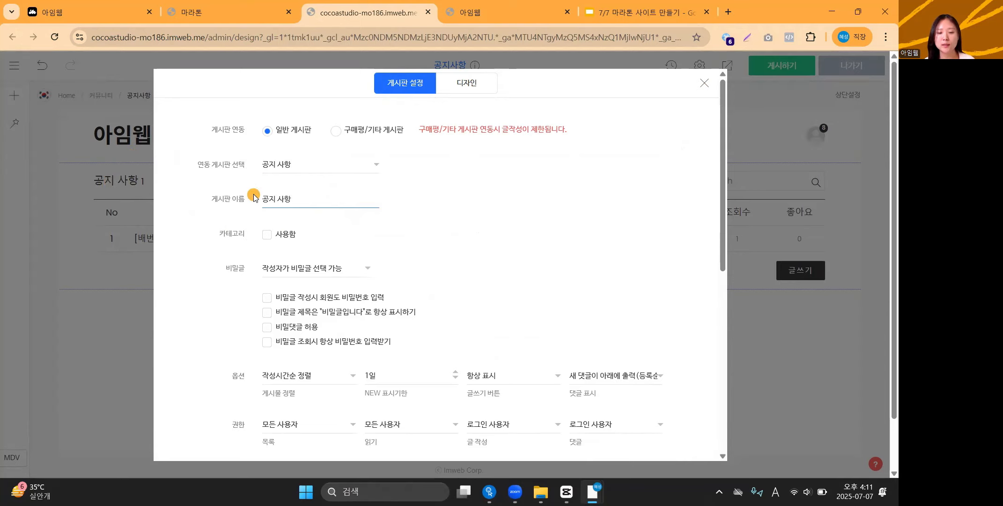
Step: Turn off the board name display (게시판 이름) in the board's design settings and close them
click(475, 90)
scroll(281, 328, down, 1)
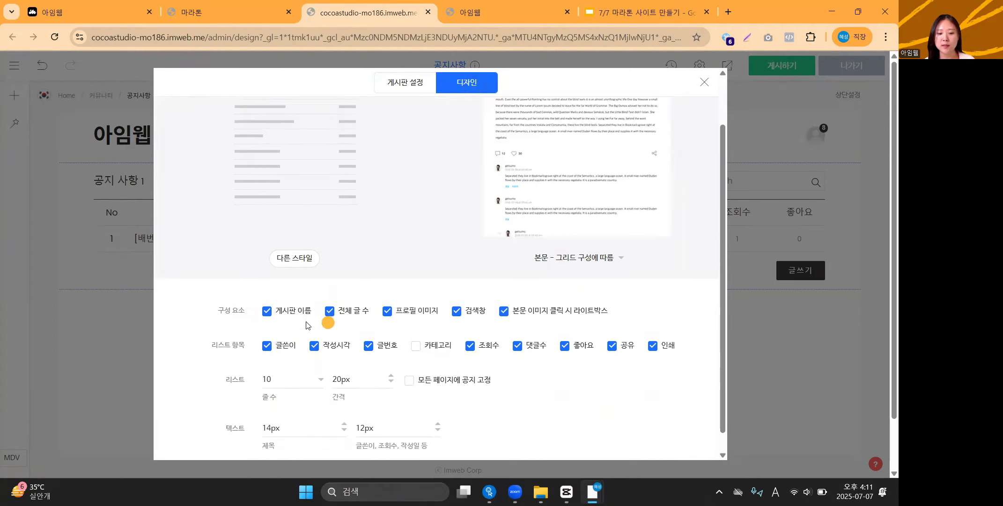
click(267, 312)
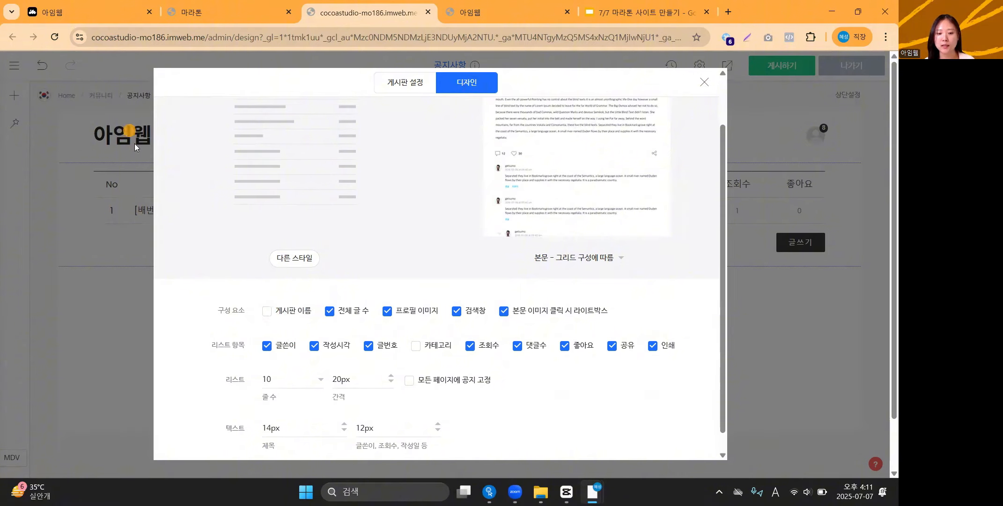
click(119, 243)
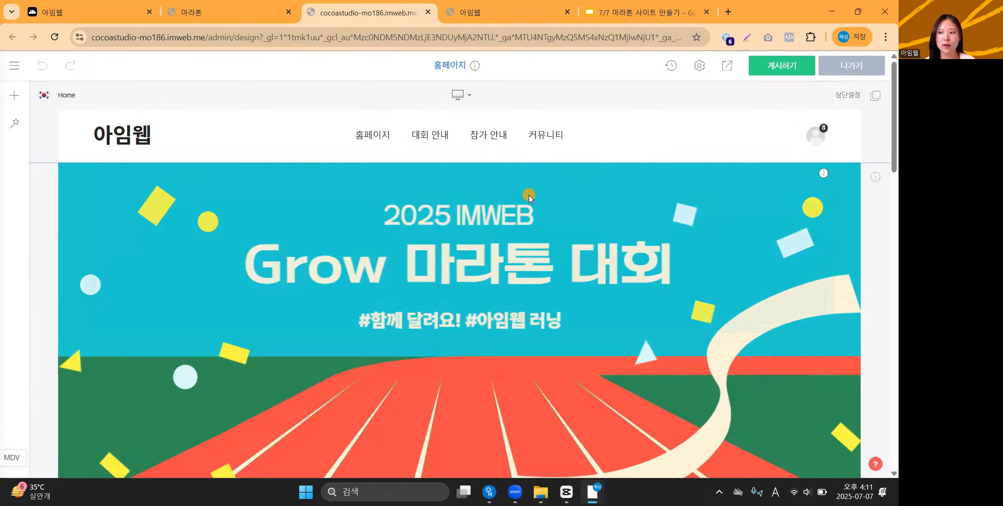
Step: On the homepage, add an empty section below the photo-and-video grid and place a latest-posts widget (최신글) in it
scroll(520, 239, down, 20)
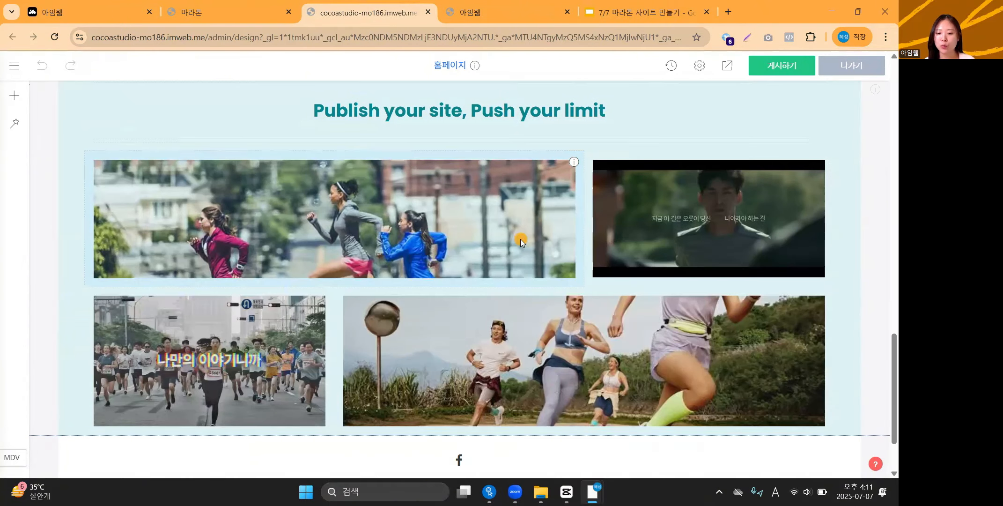
scroll(414, 346, down, 2)
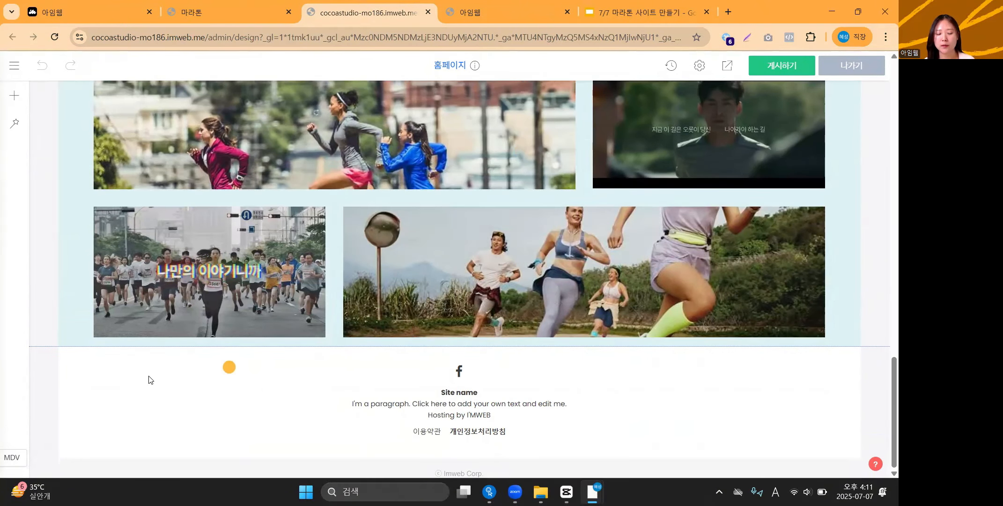
right_click(45, 235)
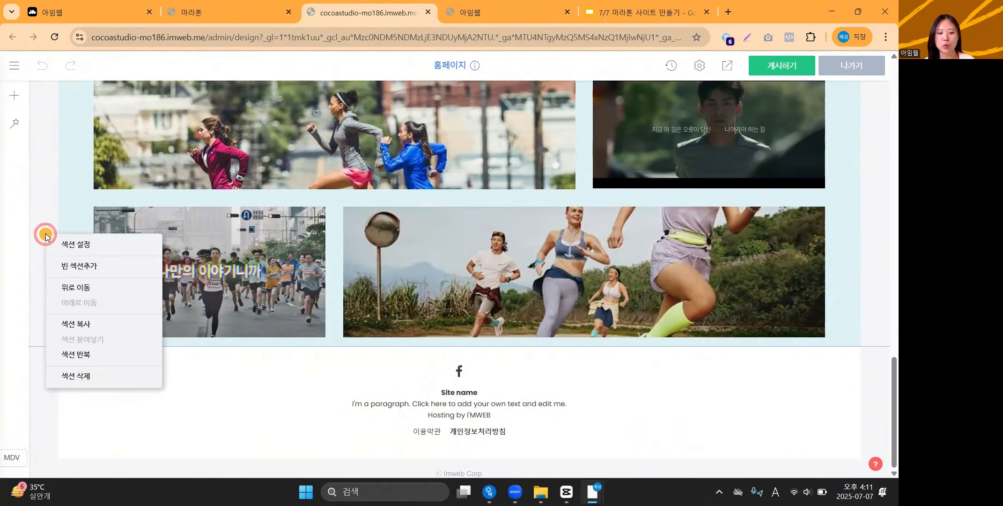
click(82, 267)
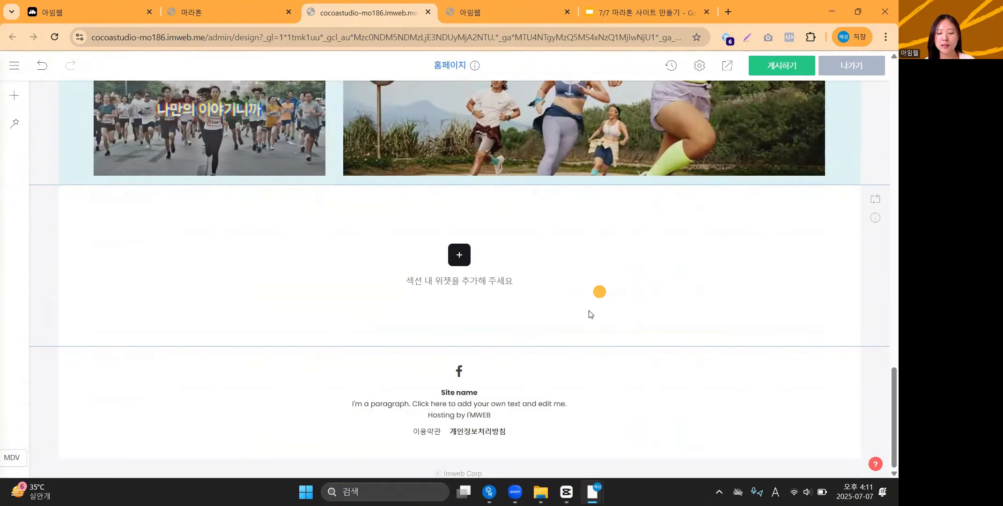
click(462, 257)
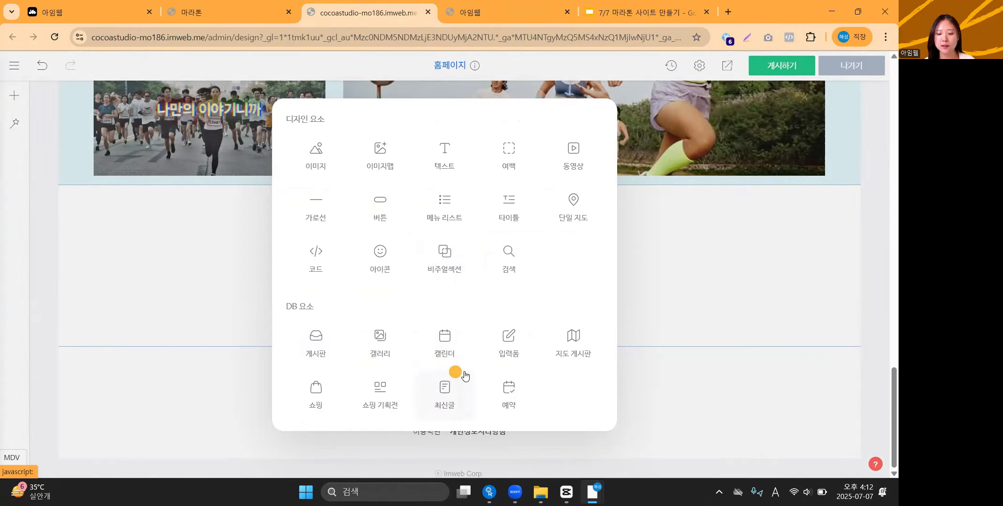
click(458, 399)
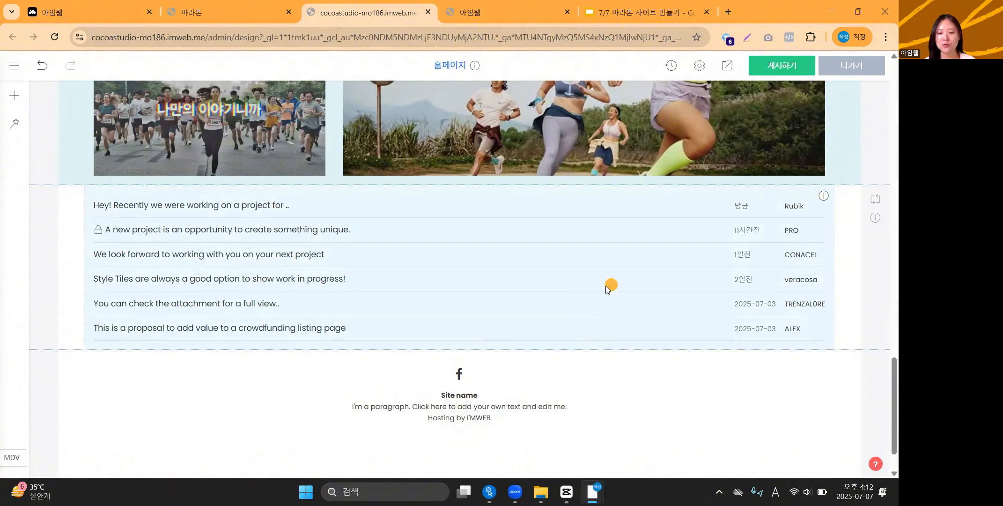
Step: Link the latest-posts widget to the "공지 사항" board in its settings and close them
right_click(444, 239)
click(482, 253)
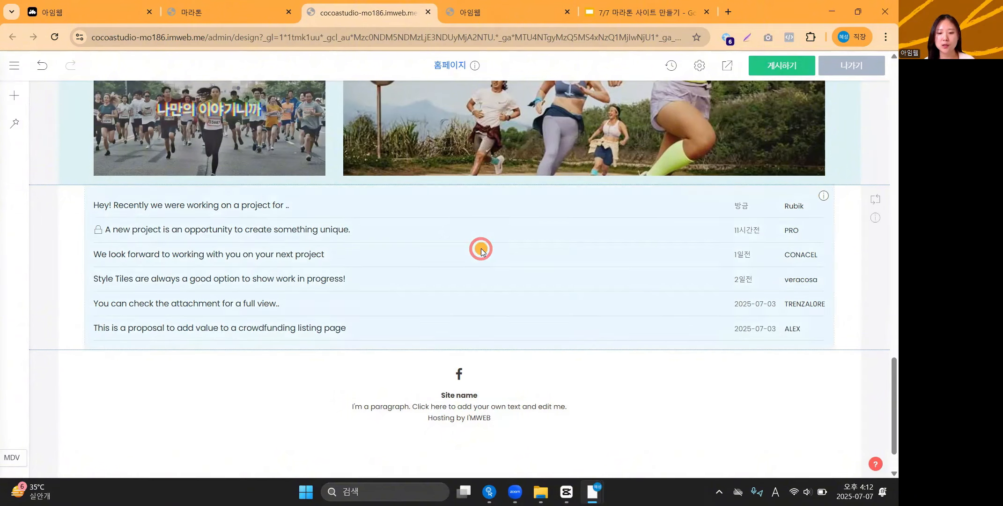
scroll(481, 252, down, 2)
click(334, 289)
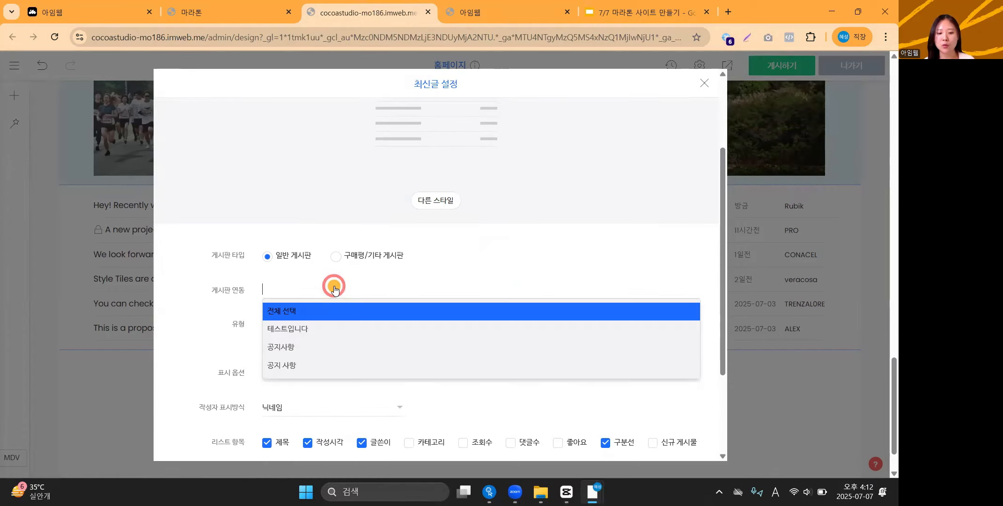
click(326, 363)
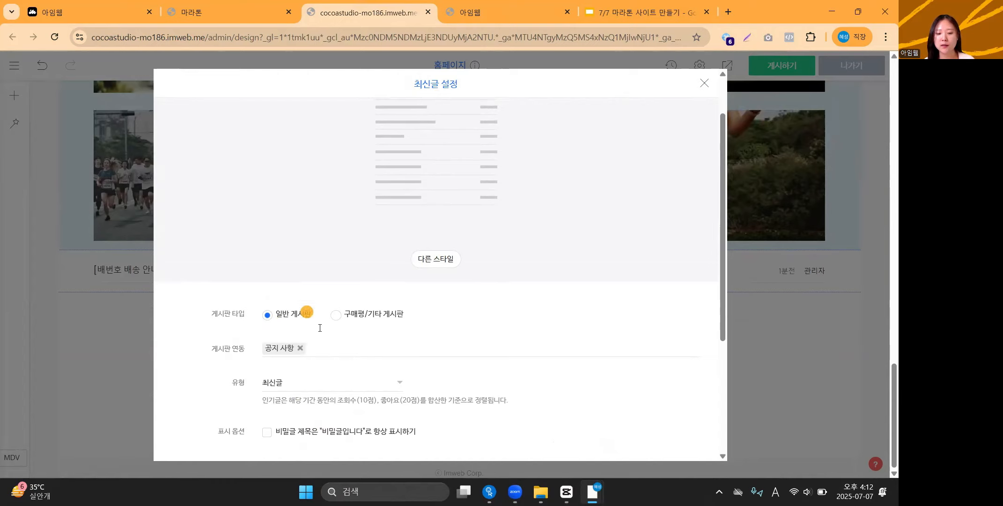
scroll(316, 380, down, 3)
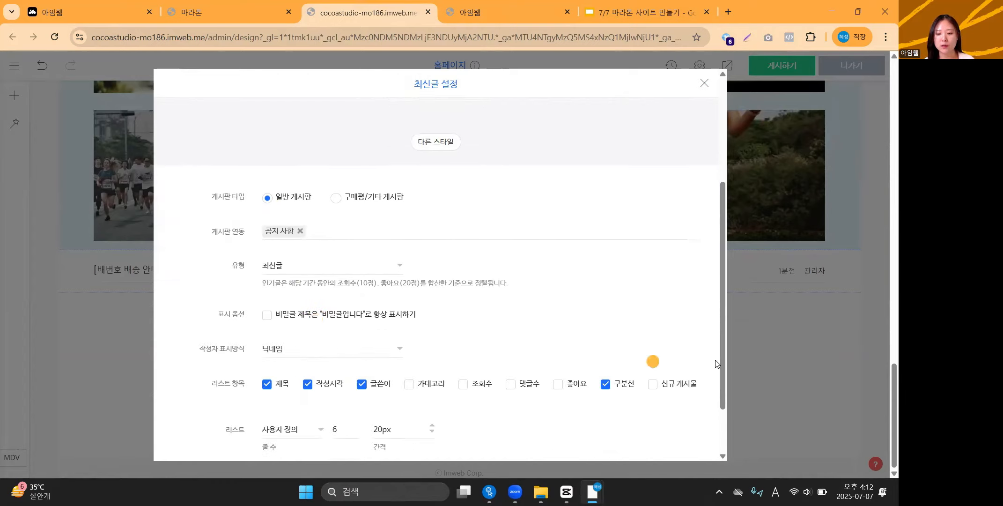
click(792, 333)
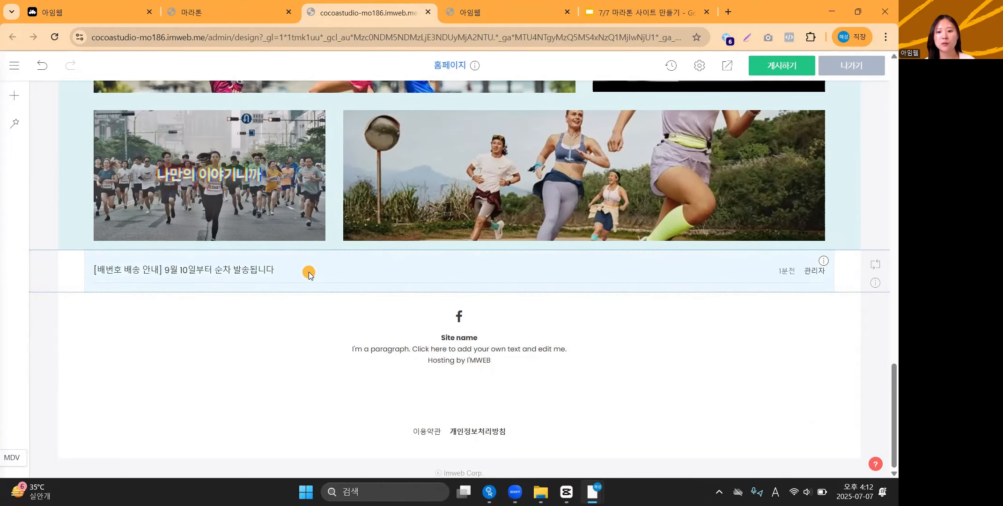
Step: Check the board page in the preview, and switch to the reference marathon site to examine its 공지 사항 section
click(309, 273)
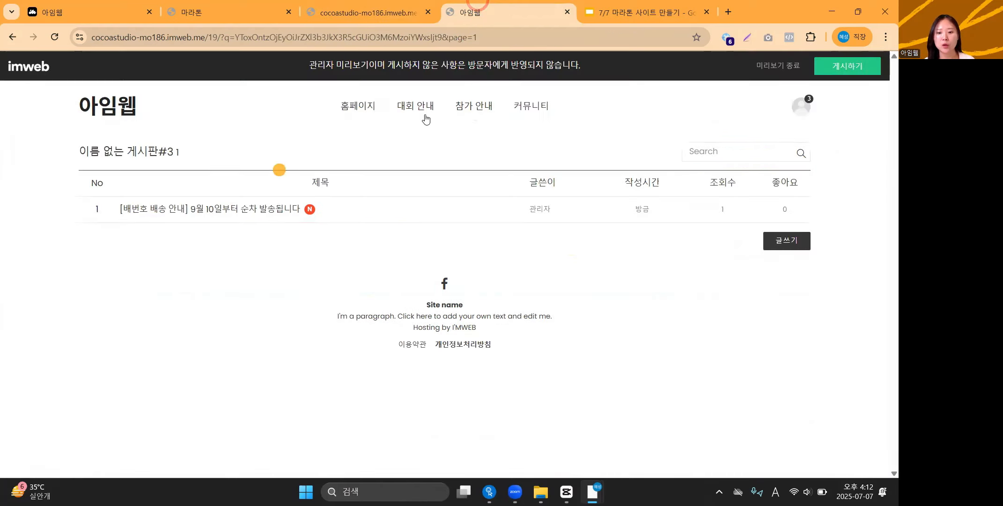
mouse_move(532, 106)
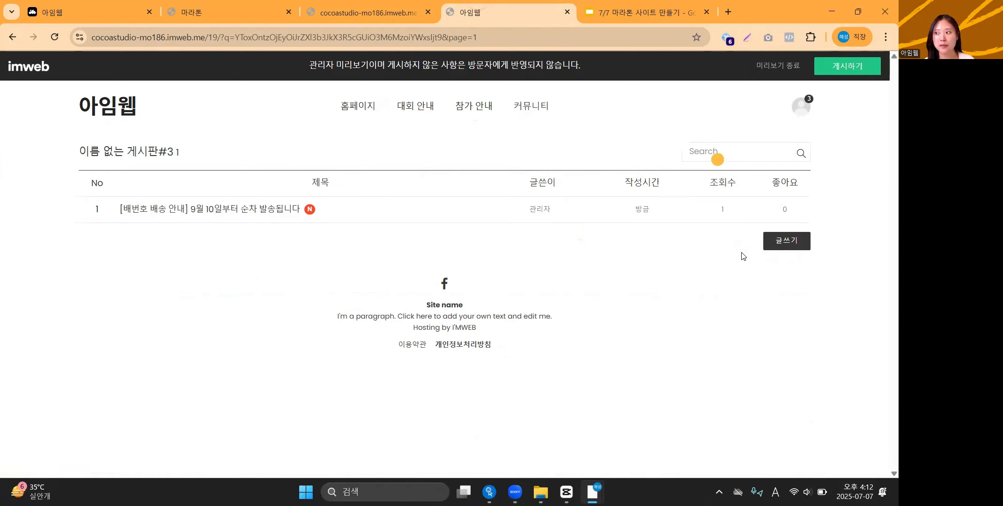
click(366, 12)
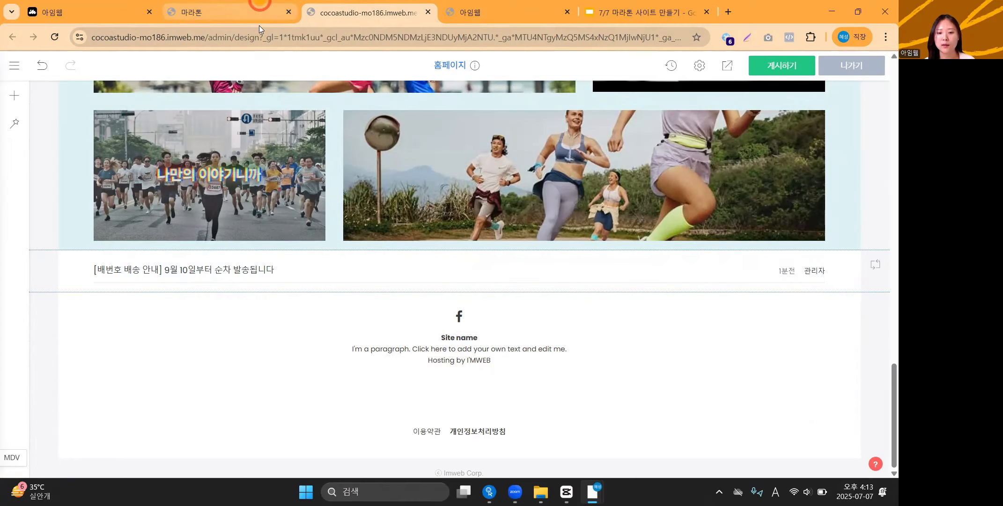
click(260, 8)
scroll(498, 263, up, 1)
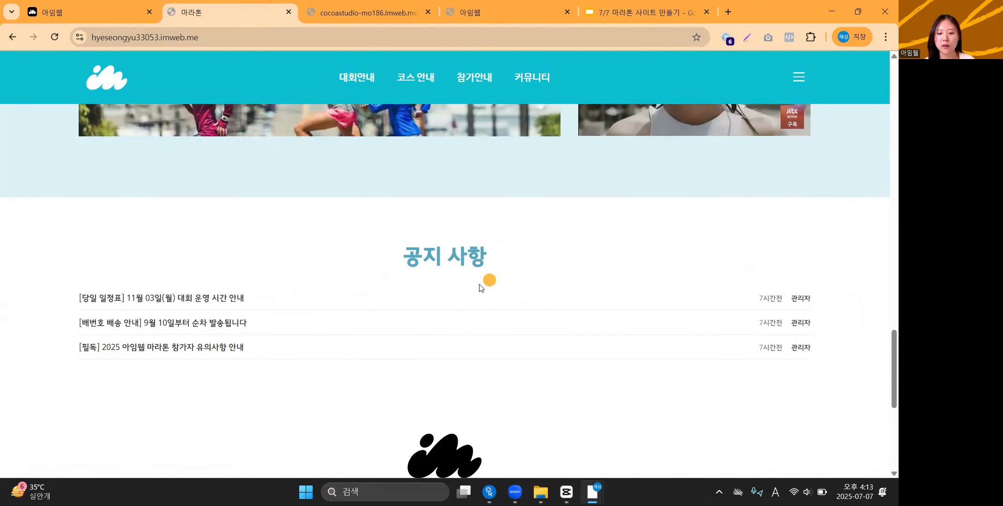
scroll(505, 268, down, 1)
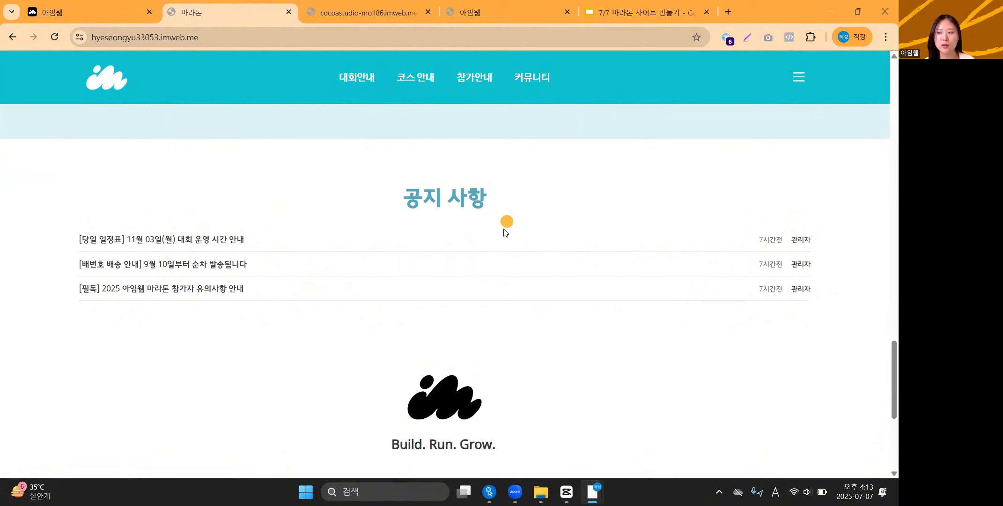
Step: Return to the homepage editor, add a text widget above the latest-posts widget, and replace its placeholder with "공지사항"
click(366, 8)
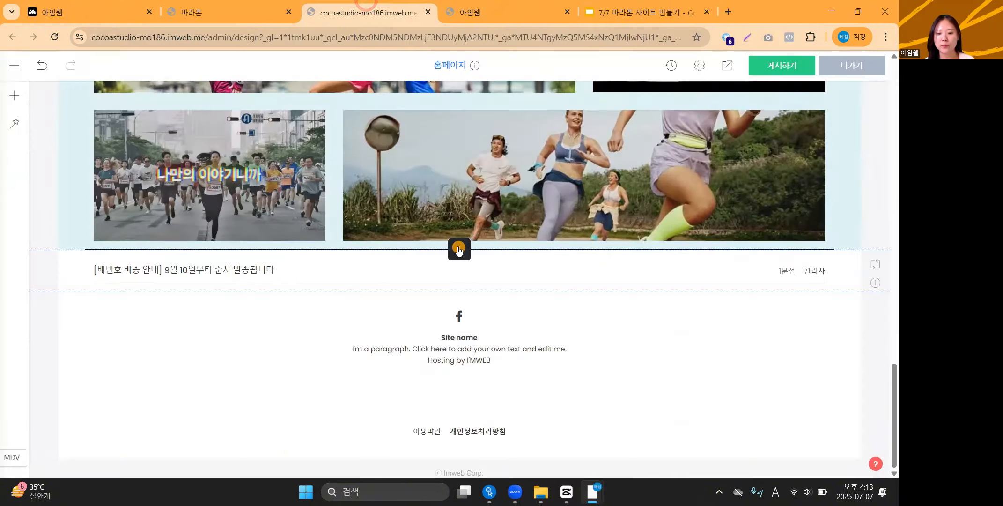
click(458, 247)
click(449, 153)
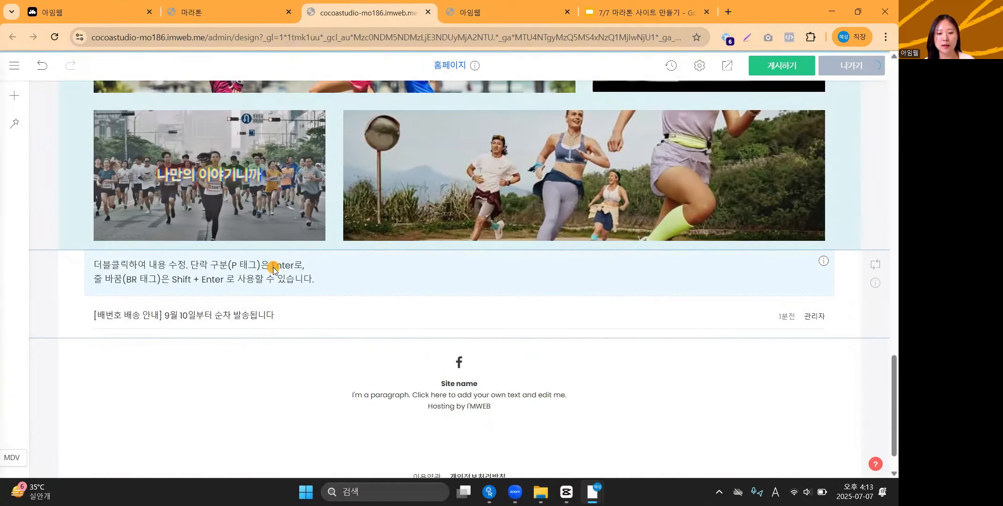
double_click(274, 269)
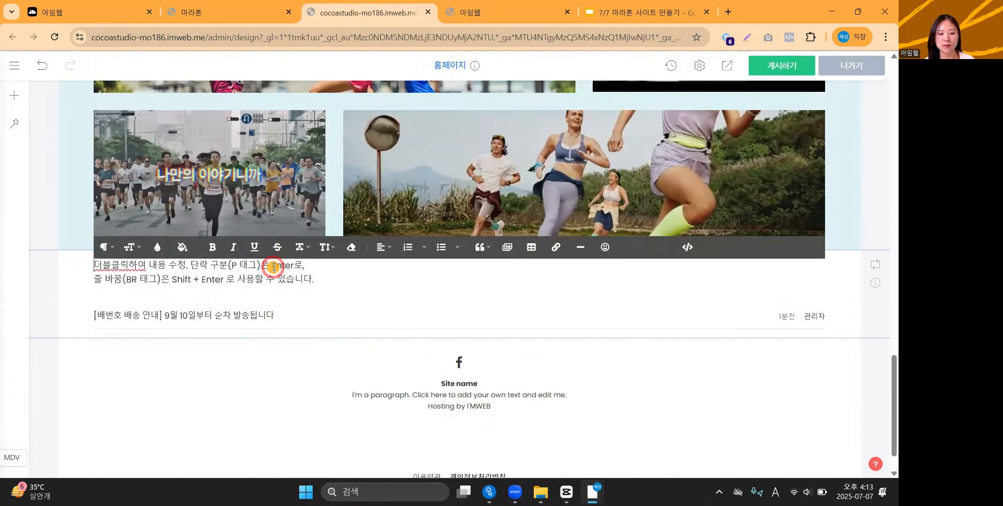
text(고)
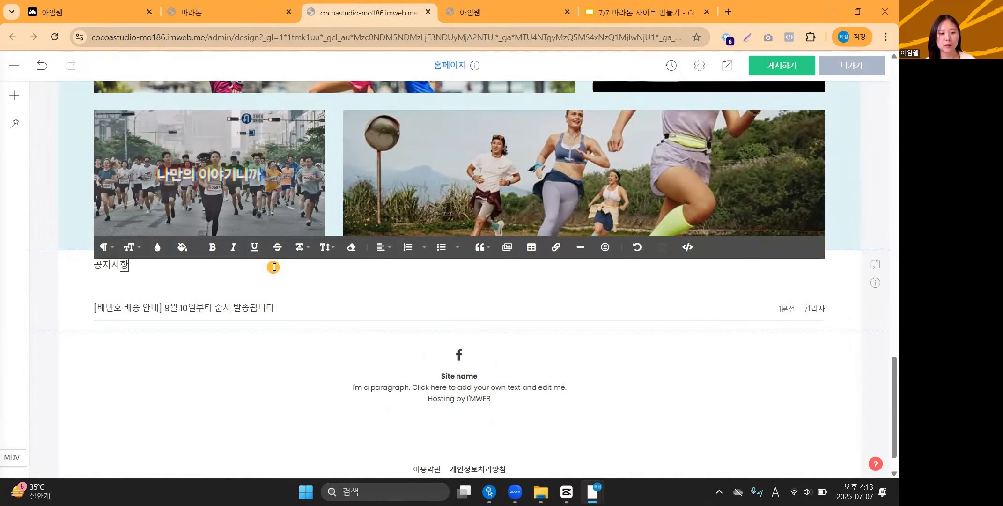
Step: Format the "공지사항" heading with a larger font size, bold weight and the teal preset colour
triple_click(274, 267)
click(130, 247)
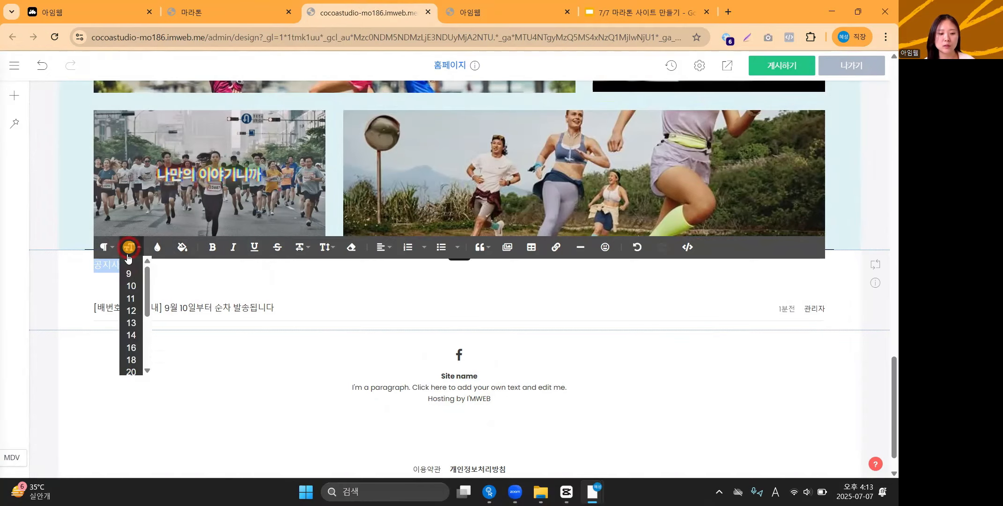
scroll(130, 374, down, 3)
click(131, 365)
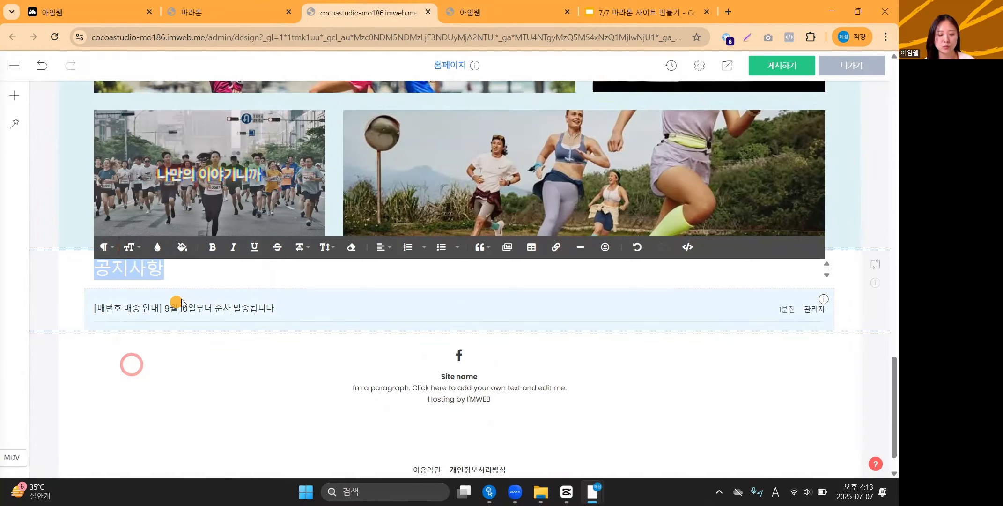
click(158, 255)
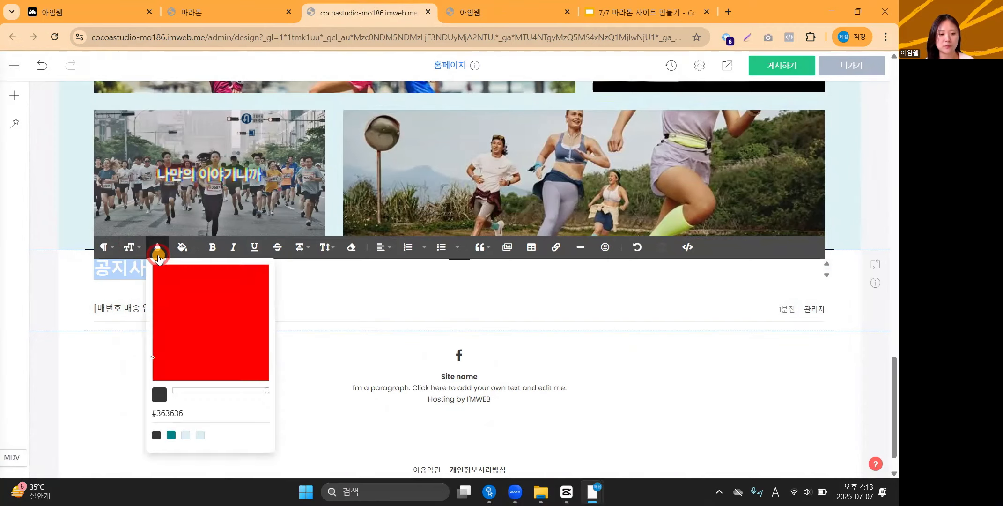
click(171, 435)
click(97, 274)
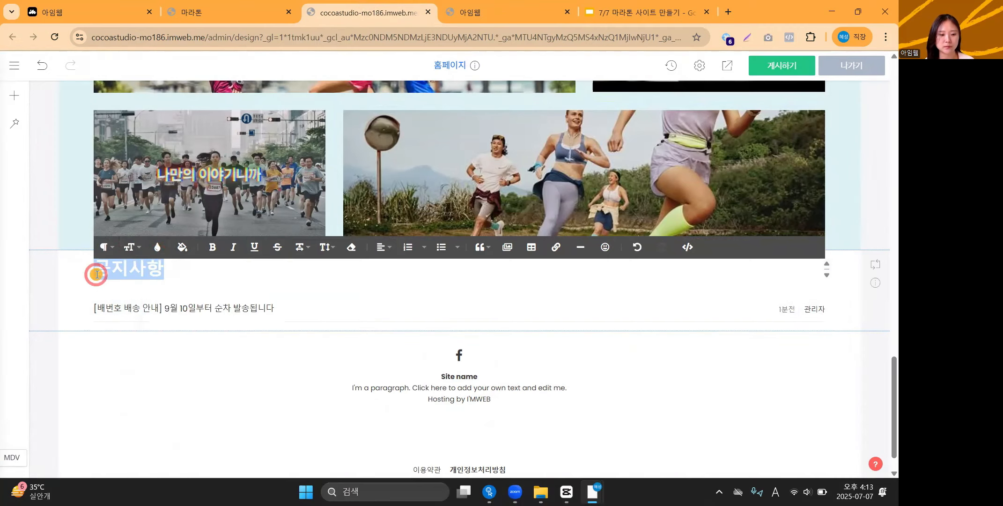
click(98, 274)
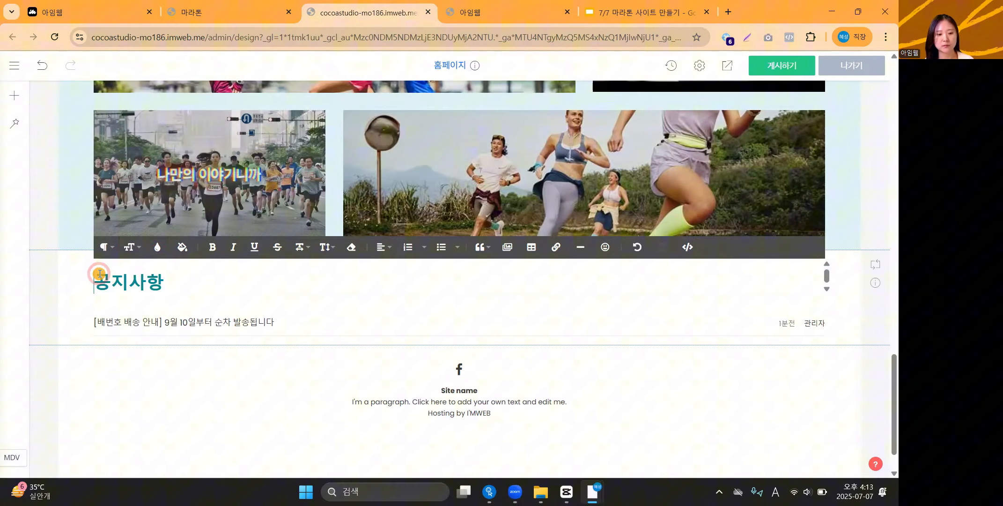
click(66, 294)
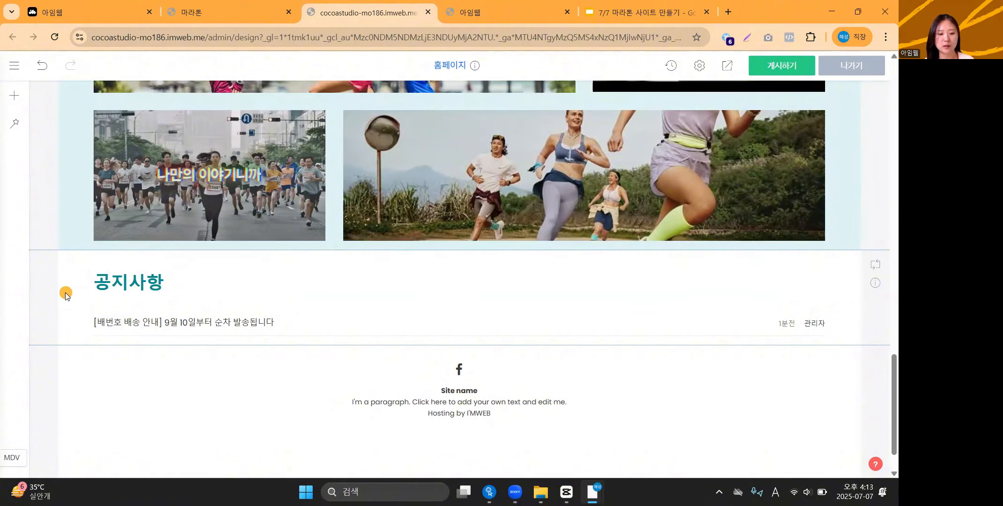
Step: Examine the logo and sponsor area on the reference marathon site, and add an empty section below the homepage's 공지사항 section
click(214, 5)
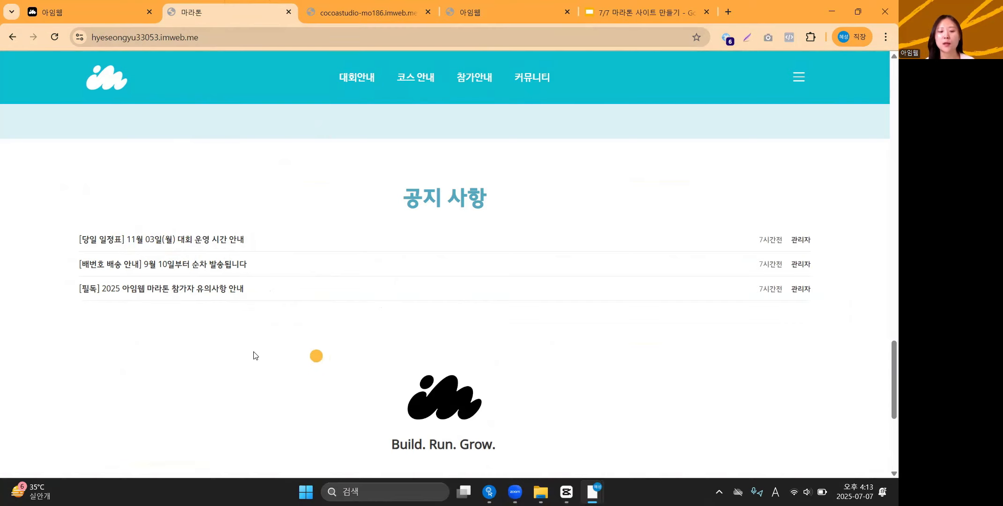
scroll(253, 351, down, 3)
scroll(253, 352, down, 2)
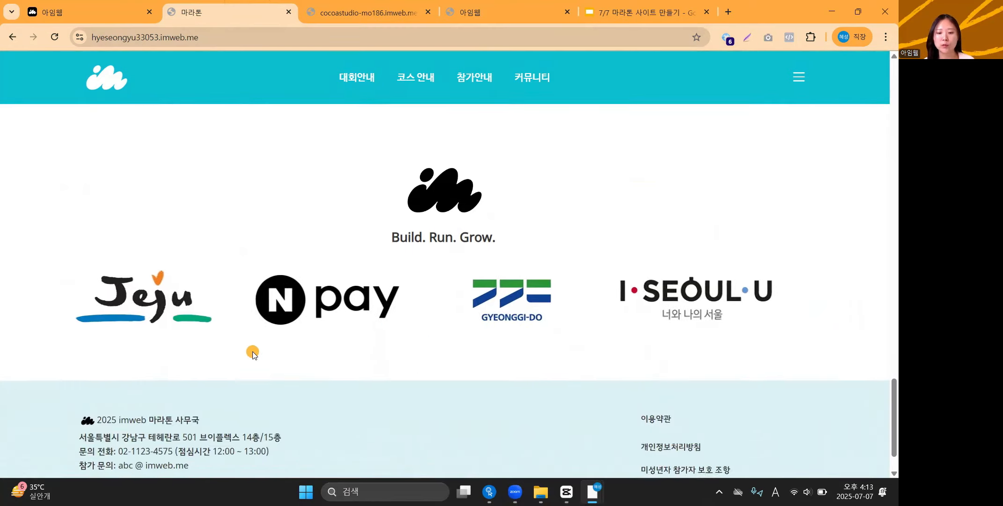
scroll(466, 262, up, 2)
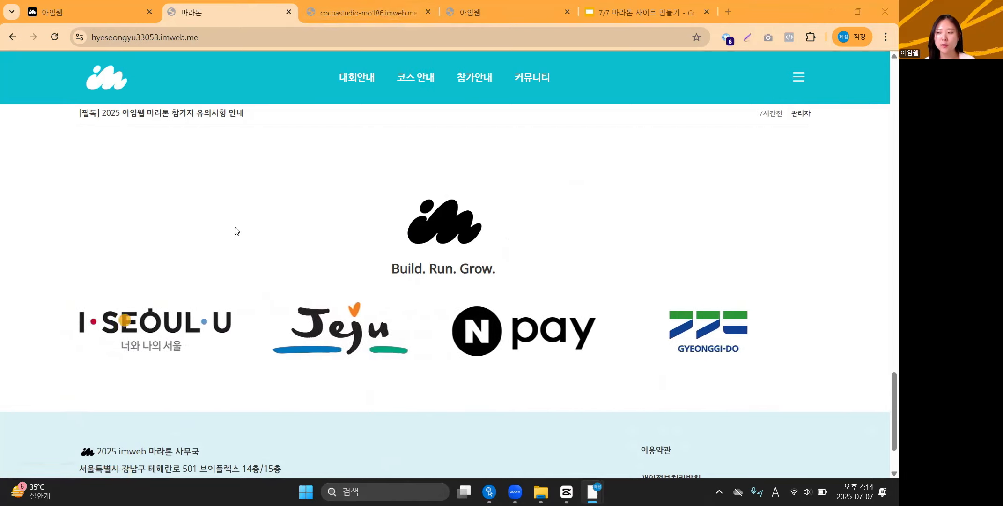
click(387, 17)
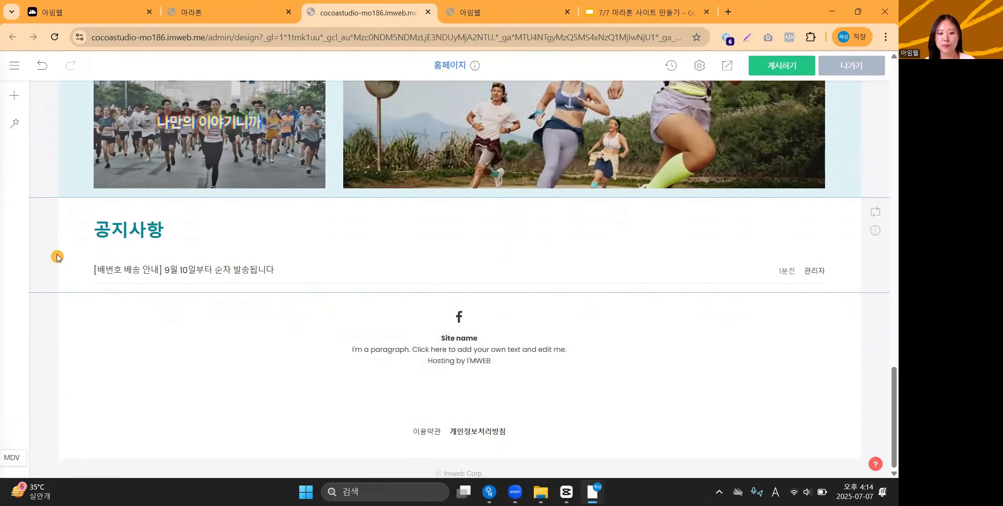
right_click(45, 246)
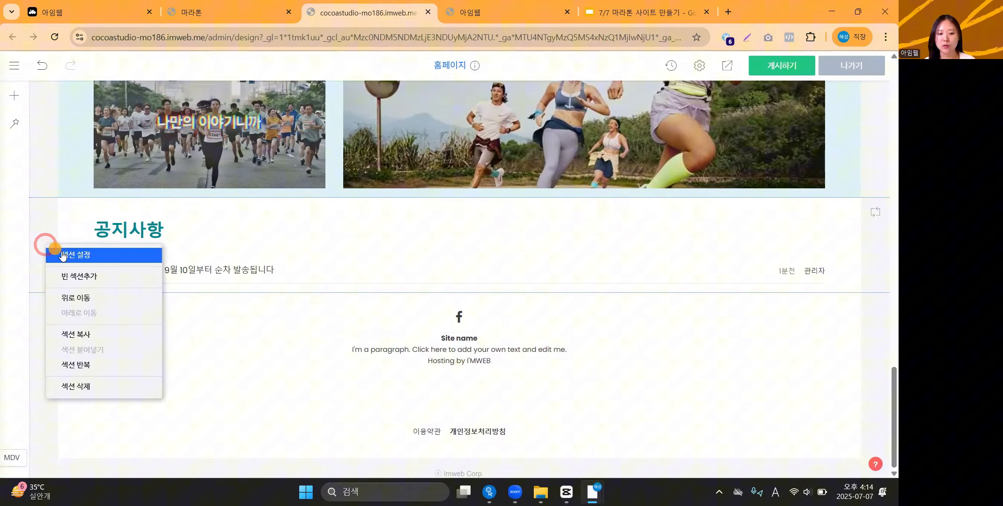
click(74, 276)
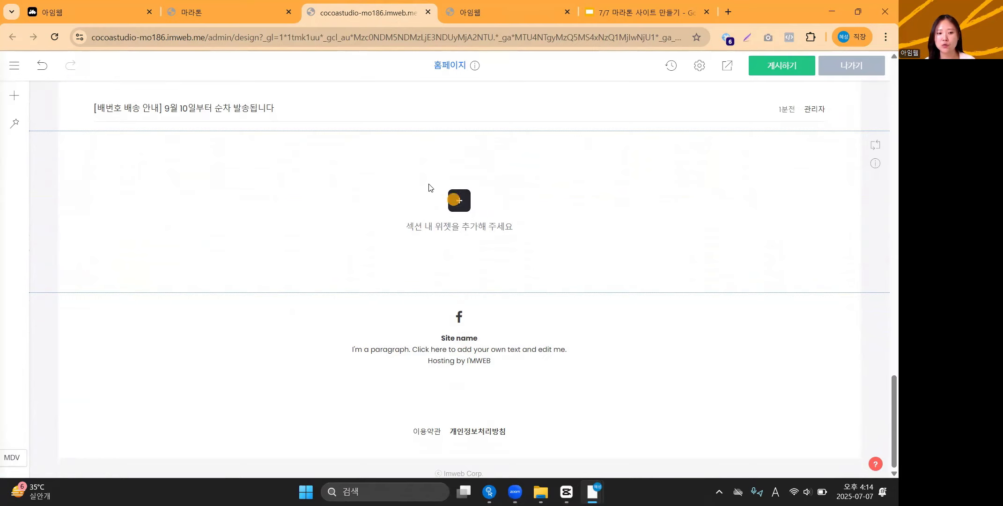
Step: Add a text widget (텍스트) to the empty section and replace its placeholder with "Build. Run. Grow."
click(13, 96)
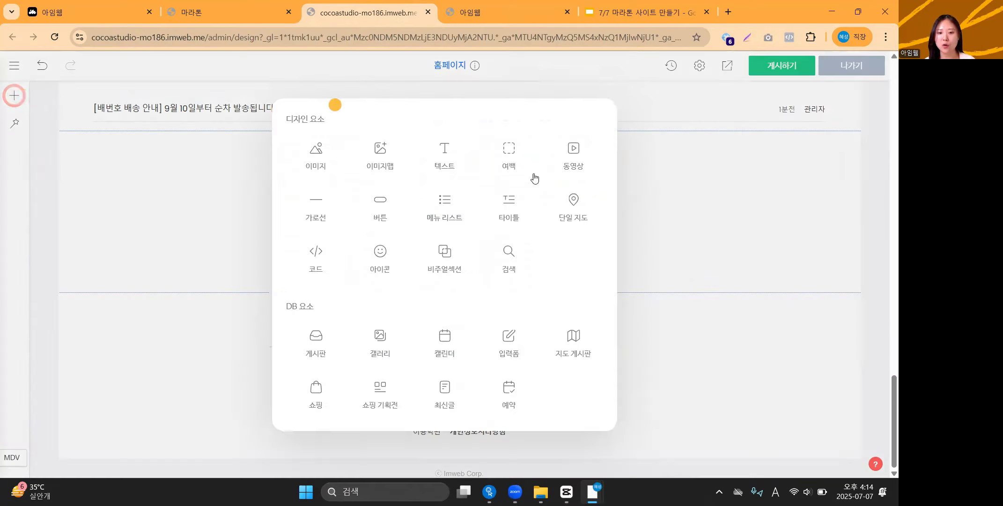
click(242, 18)
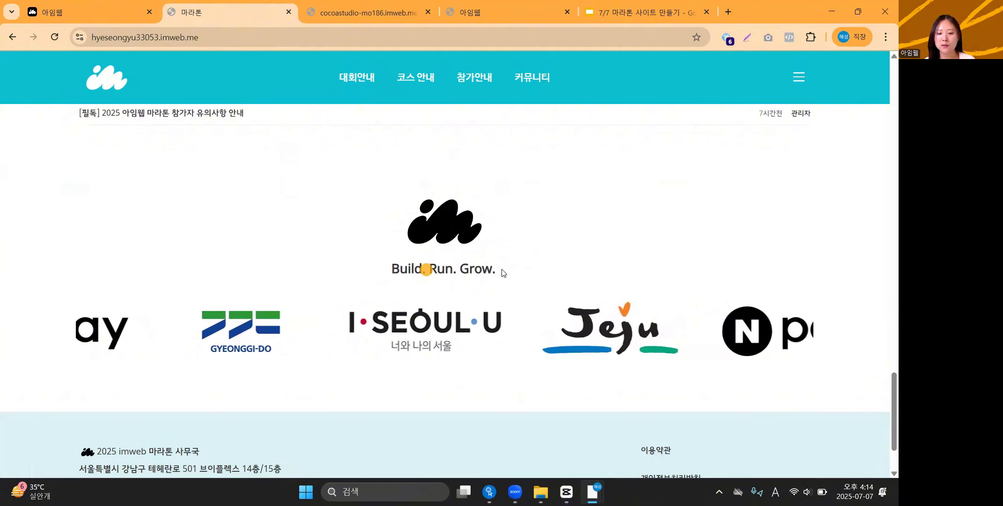
click(347, 13)
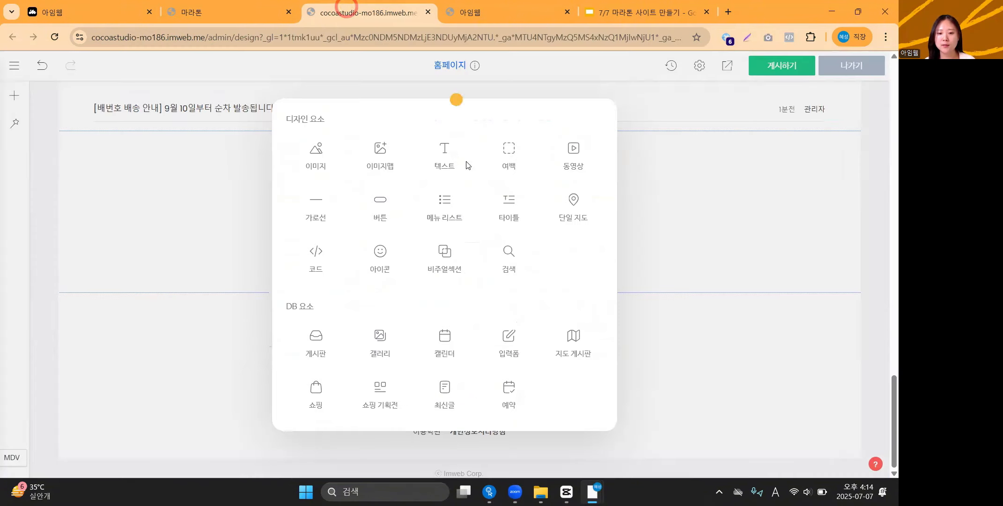
click(449, 156)
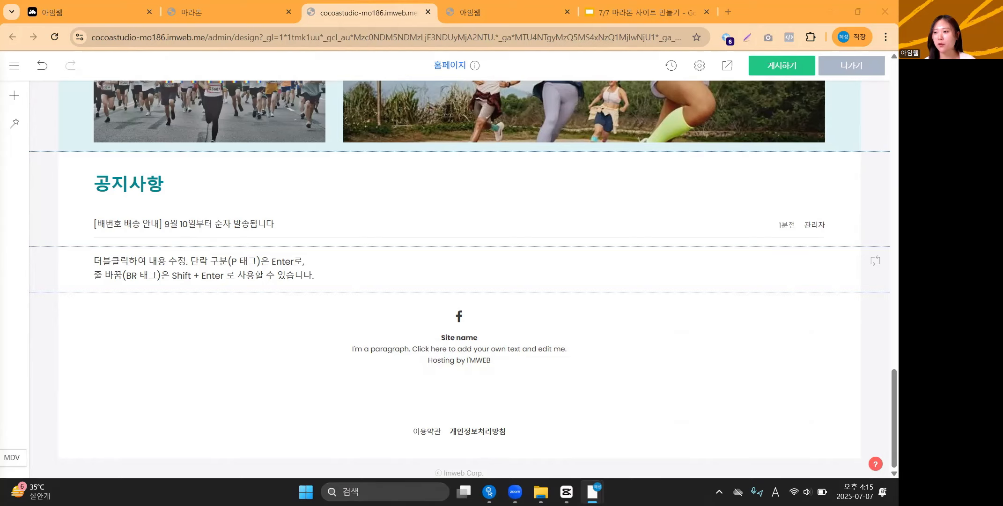
double_click(210, 263)
click(268, 268)
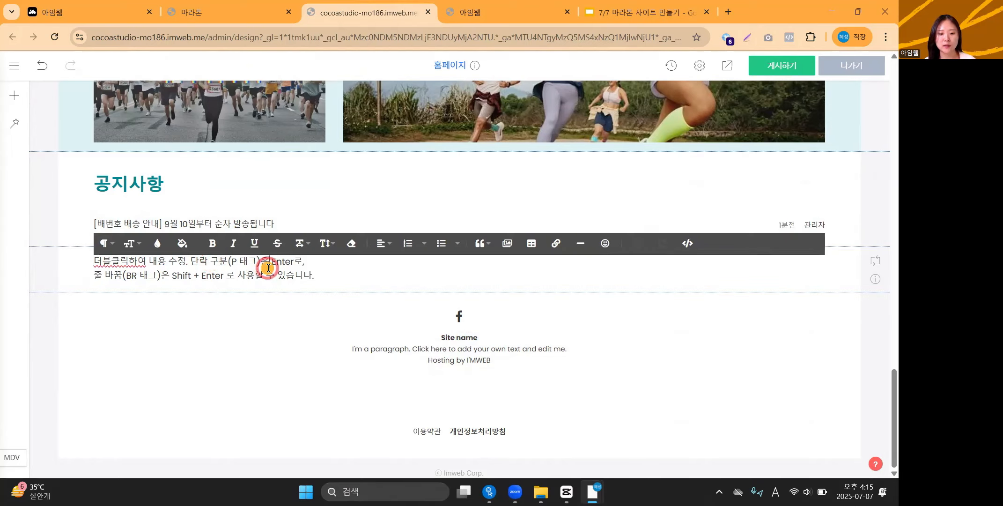
key(ctrl+a)
text(Build. Run. Grow.)
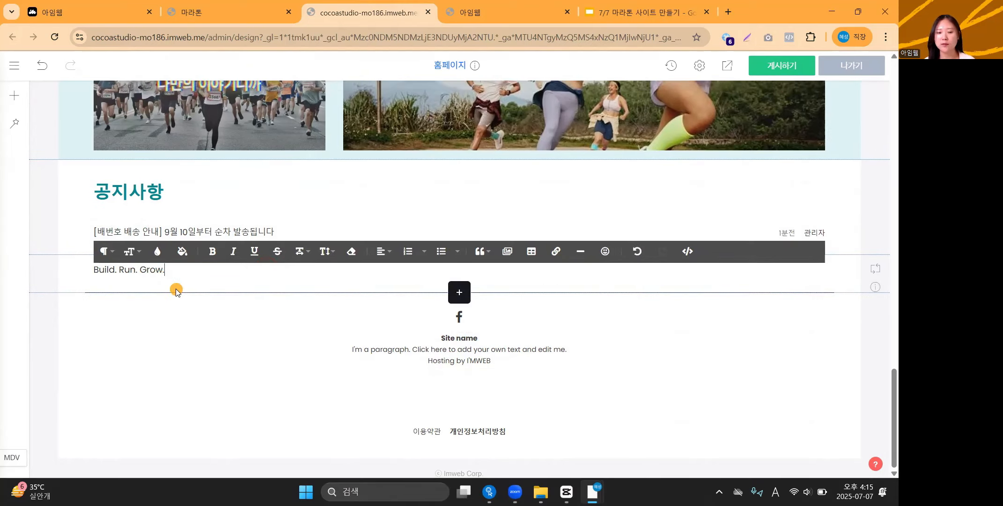
Step: Insert the imweb logo image on a new line above "Build. Run. Grow." and scale it down, using the reference site's layout as the model
click(229, 12)
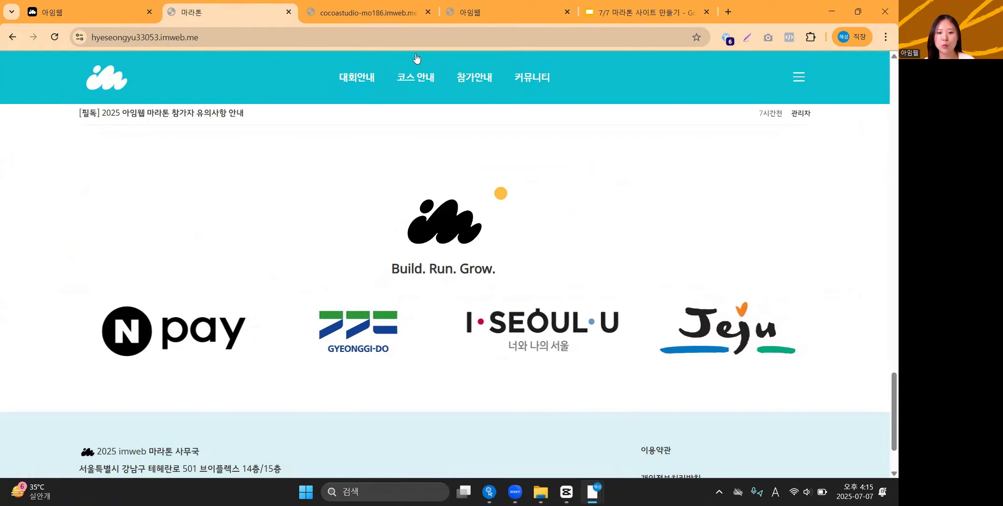
click(371, 15)
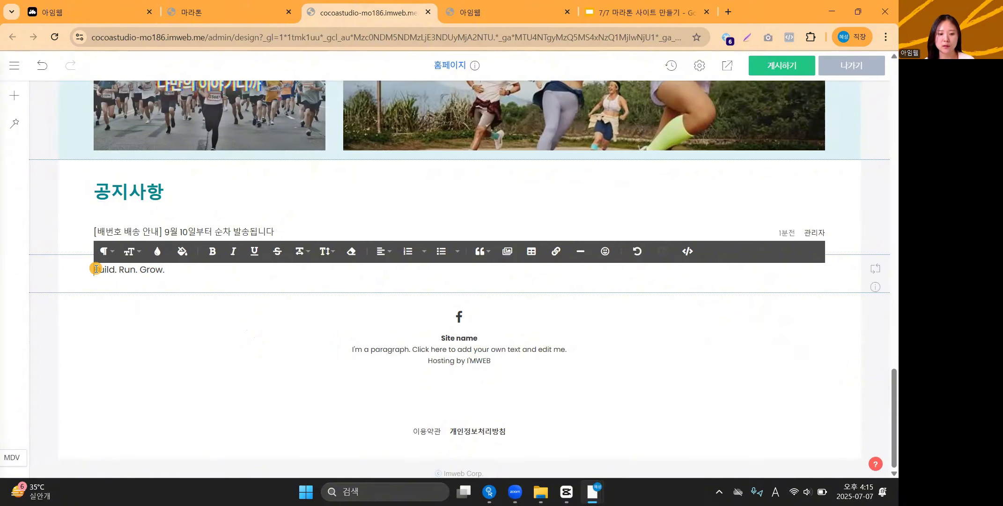
key(Return)
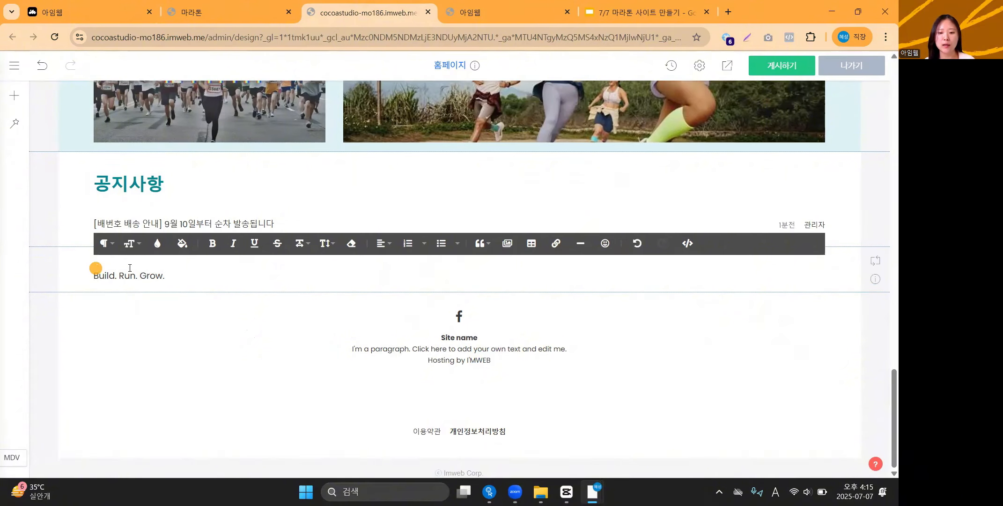
click(509, 244)
click(510, 243)
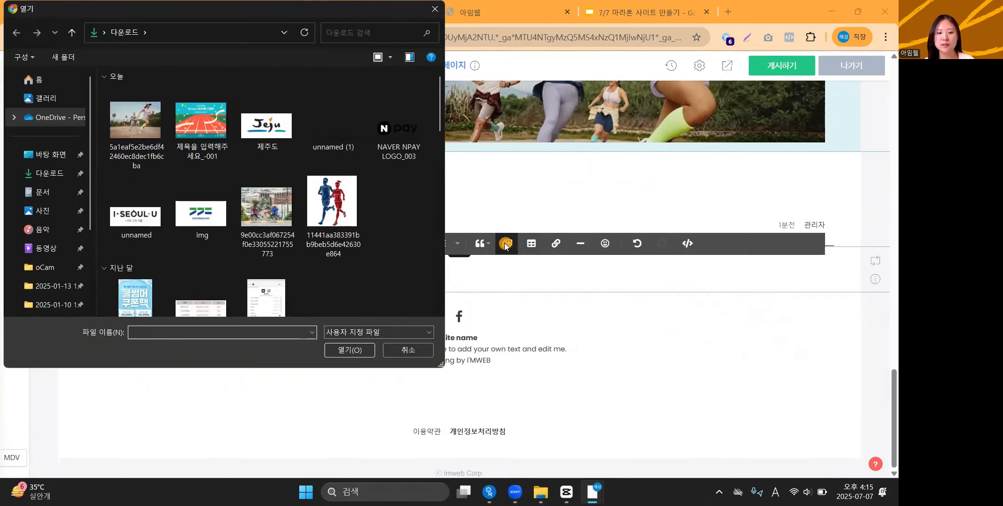
click(359, 352)
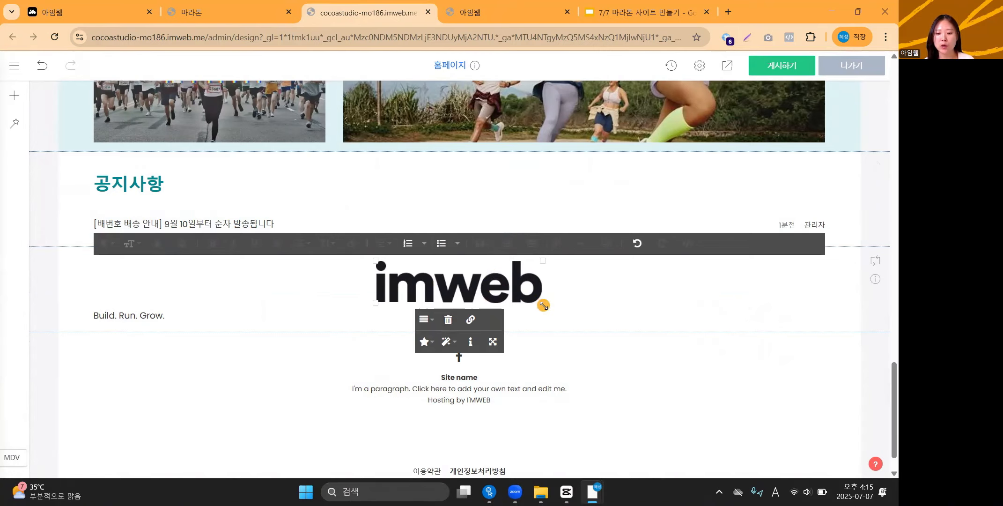
drag(543, 302, 500, 287)
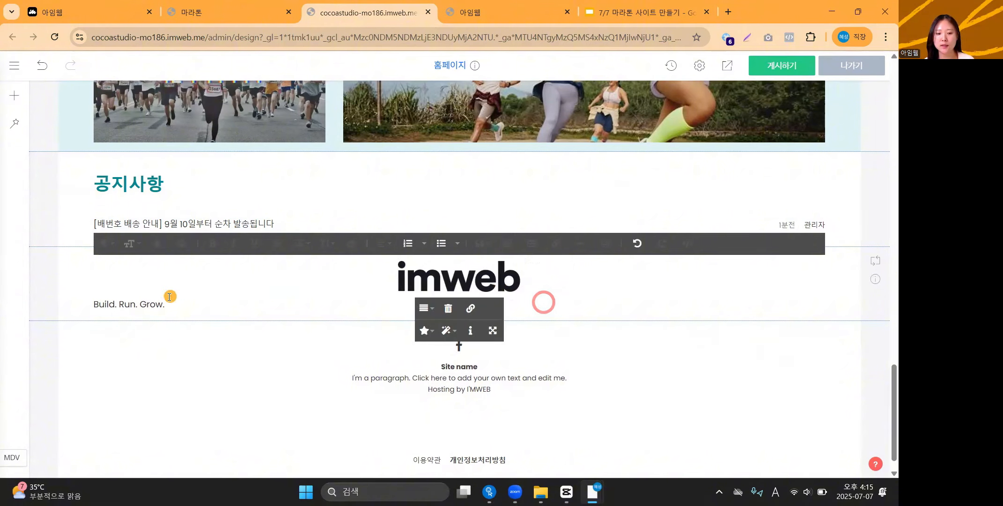
Step: Centre the "Build. Run. Grow." line, make it bold at font size 18, and finish editing the text
click(158, 303)
triple_click(158, 303)
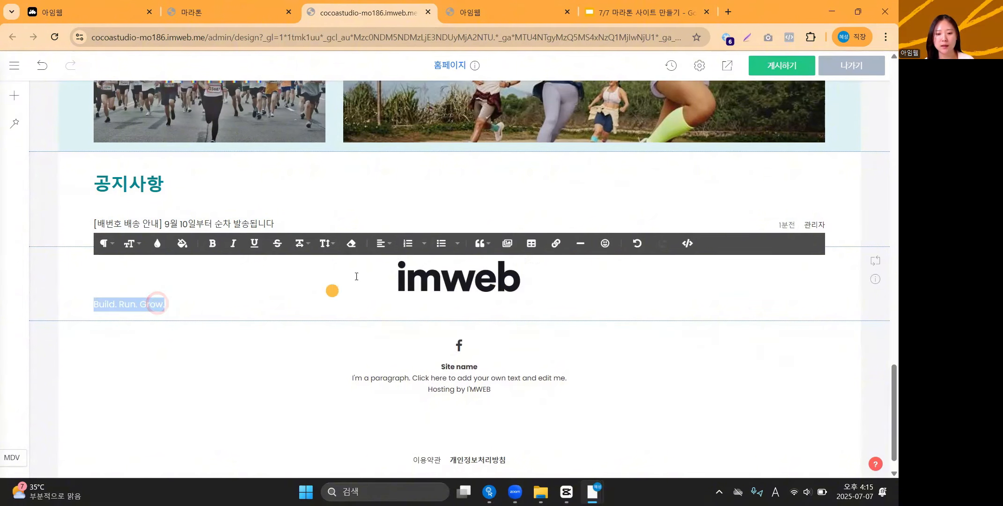
click(383, 243)
click(384, 277)
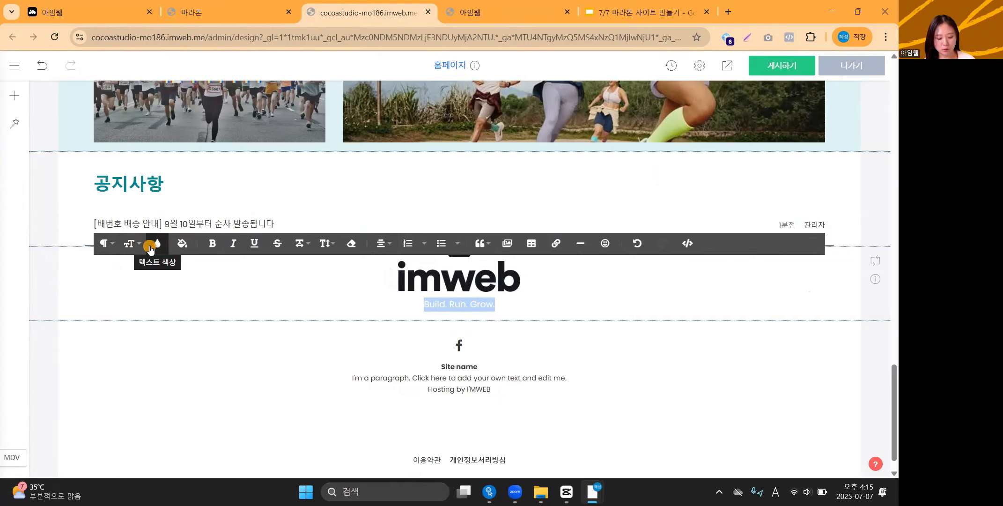
click(131, 243)
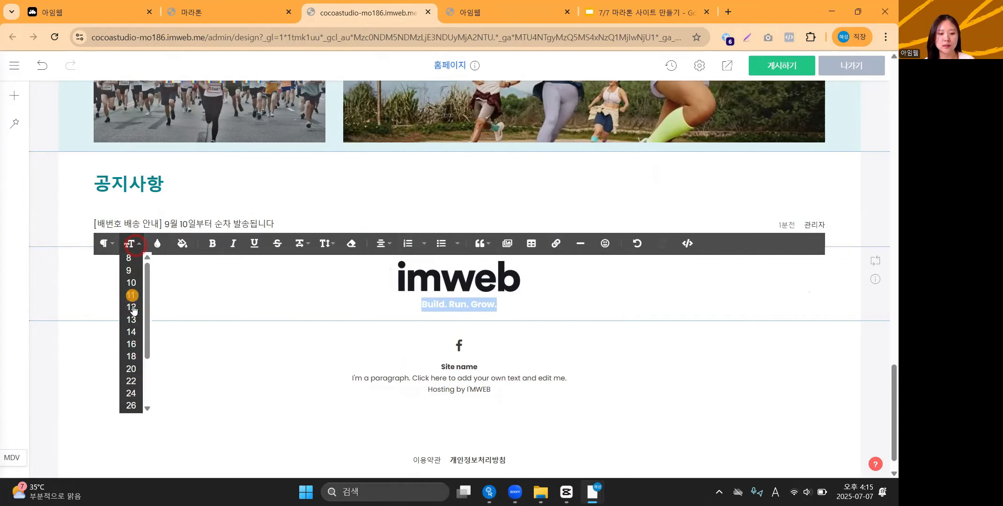
click(133, 357)
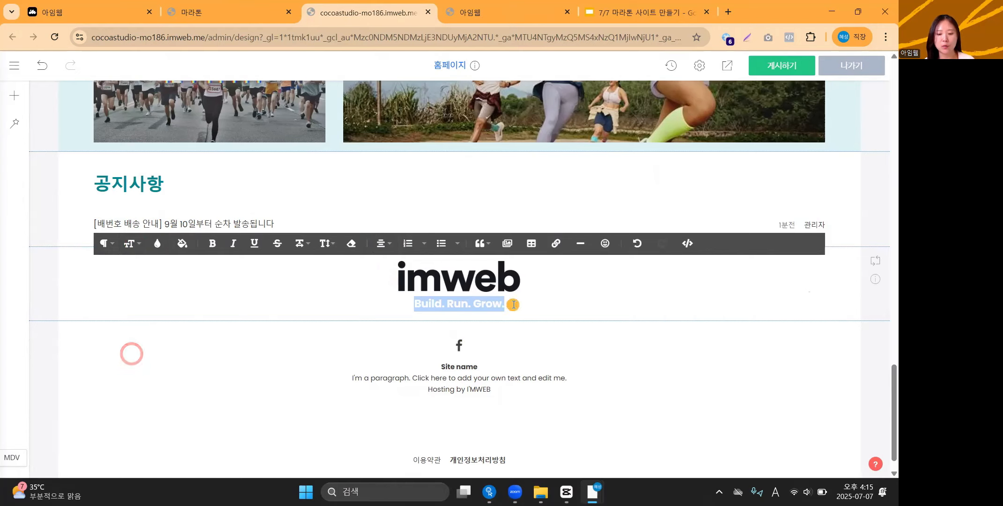
click(859, 316)
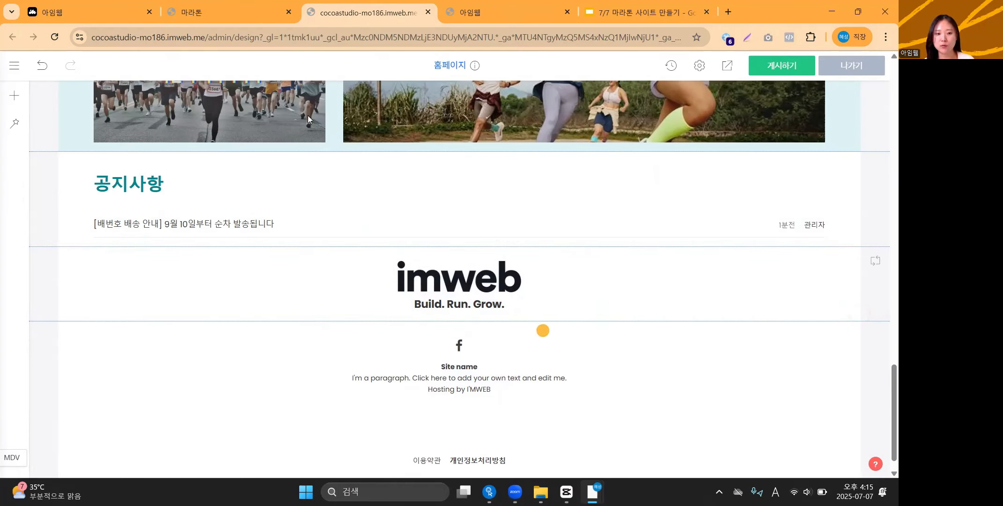
Step: Examine the sponsor logo row below the slogan on the reference marathon site, and return to the homepage editor
click(239, 10)
scroll(200, 333, down, 1)
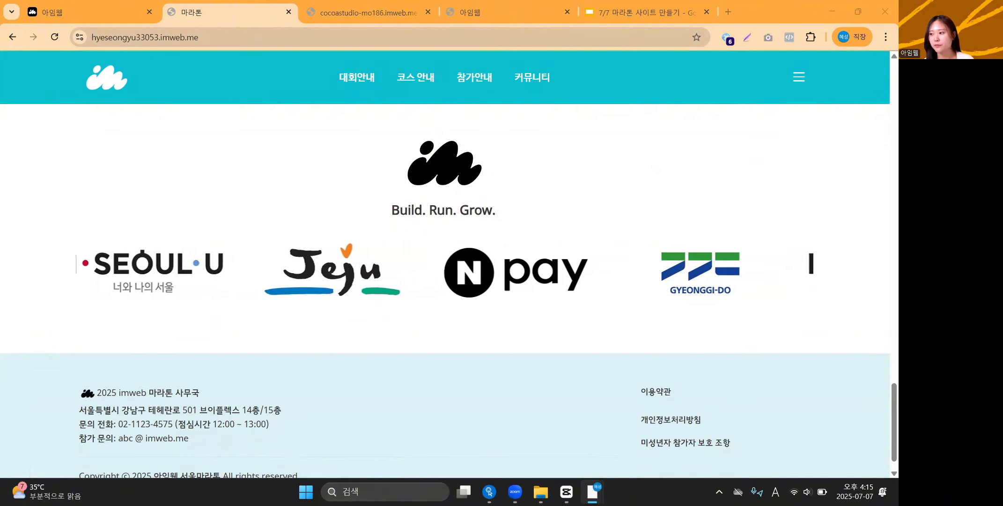
click(360, 12)
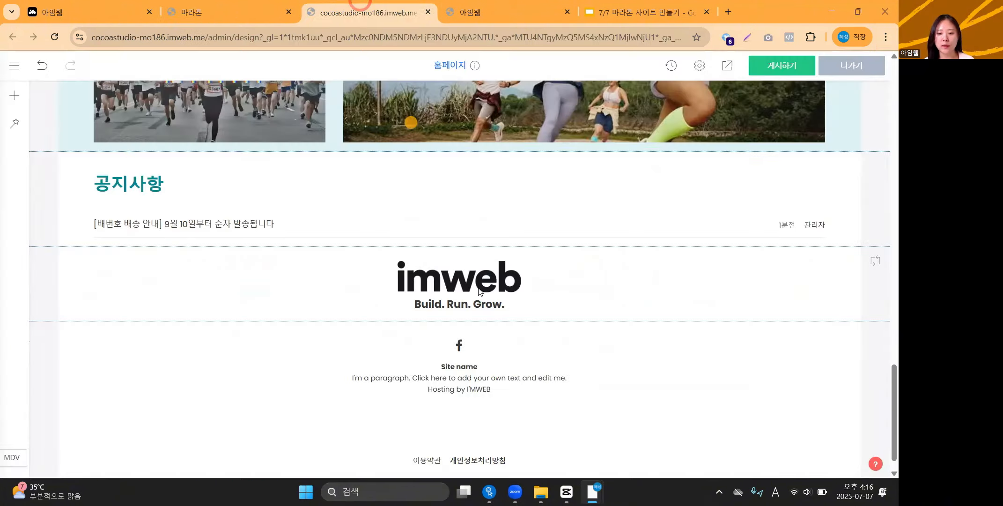
Step: Add a gallery widget (갤러리) directly below the "Build. Run. Grow." slogan and look over its sample images
click(460, 322)
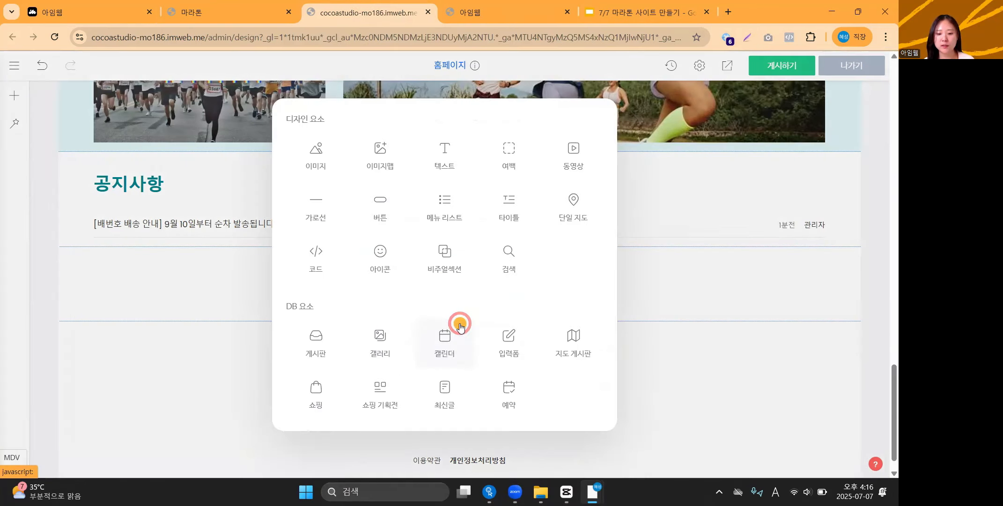
click(392, 347)
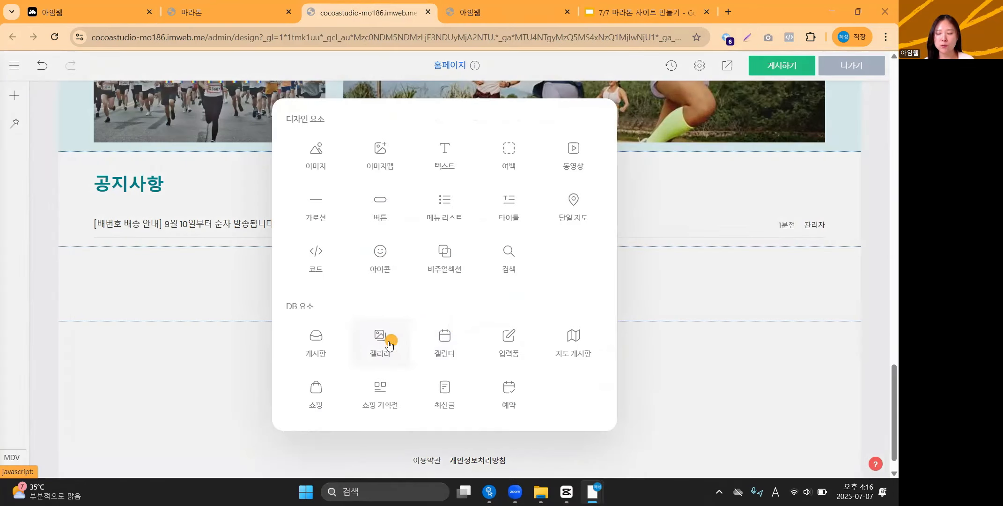
click(383, 342)
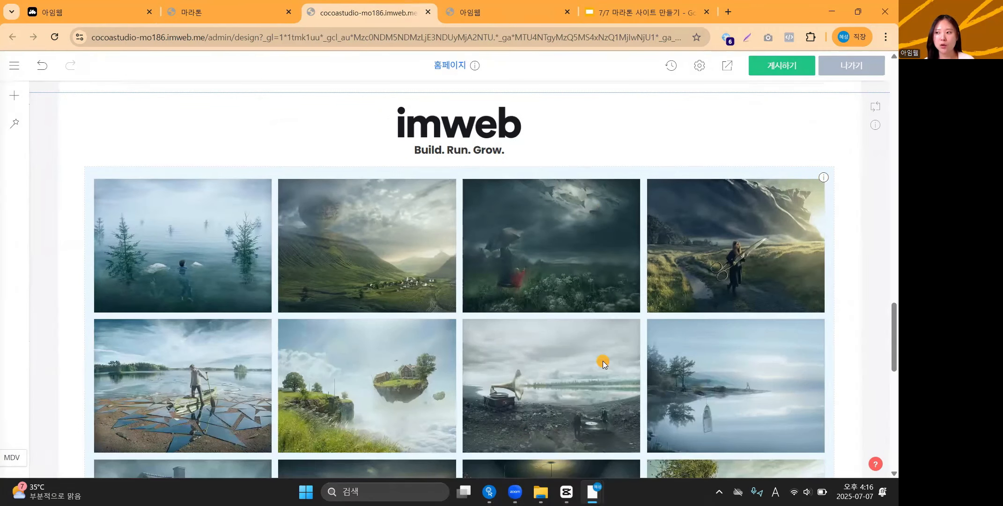
scroll(603, 363, down, 1)
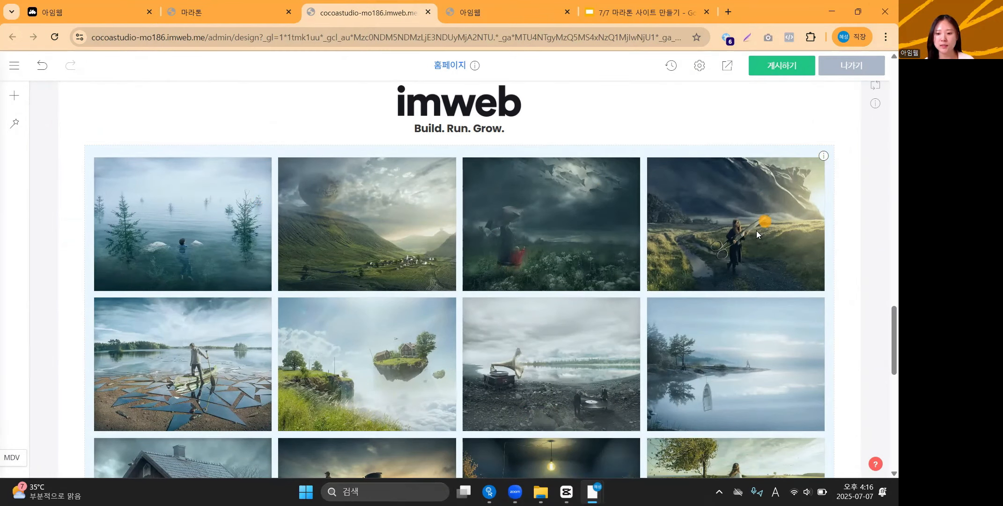
scroll(586, 330, down, 3)
scroll(586, 330, up, 2)
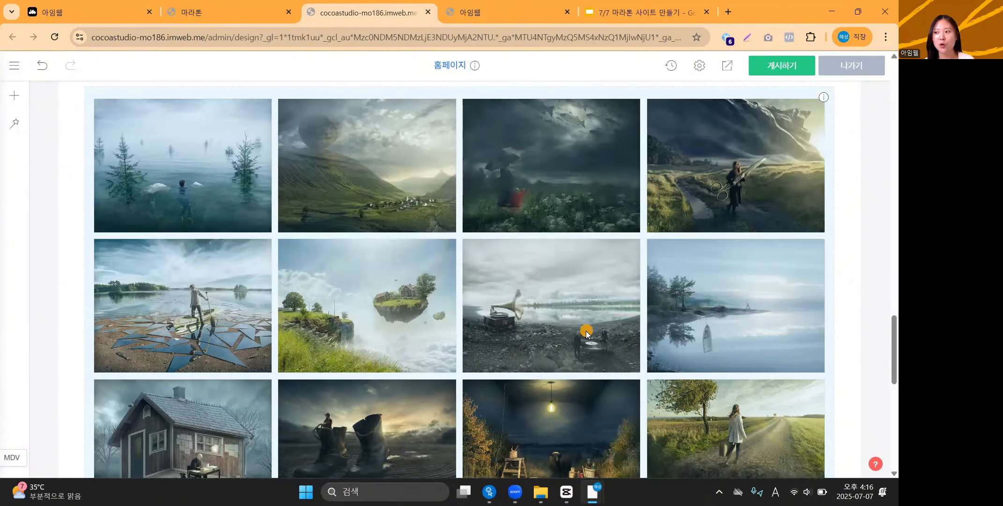
scroll(586, 334, up, 1)
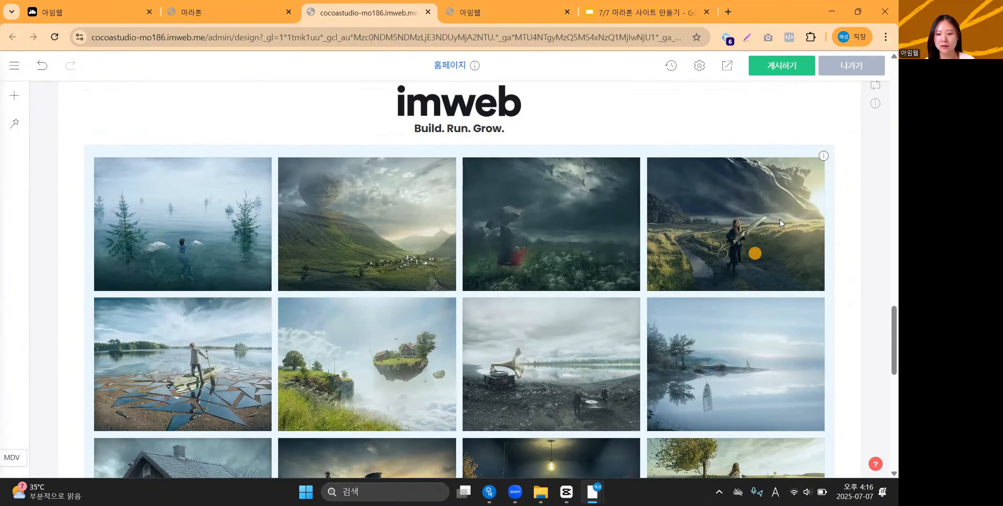
Step: Open the new gallery's settings and upload the 제주도 logo image from the 다운로드 folder as its first picture
right_click(414, 230)
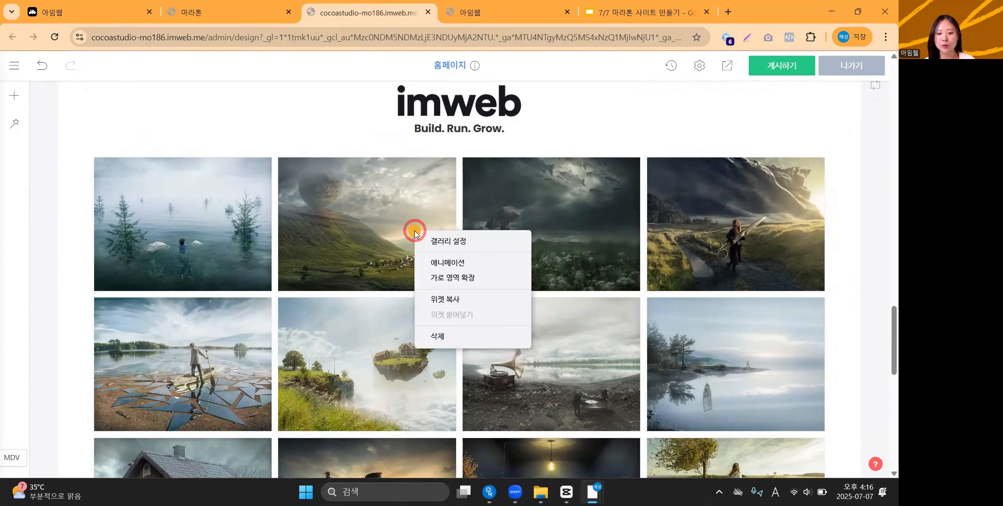
click(461, 244)
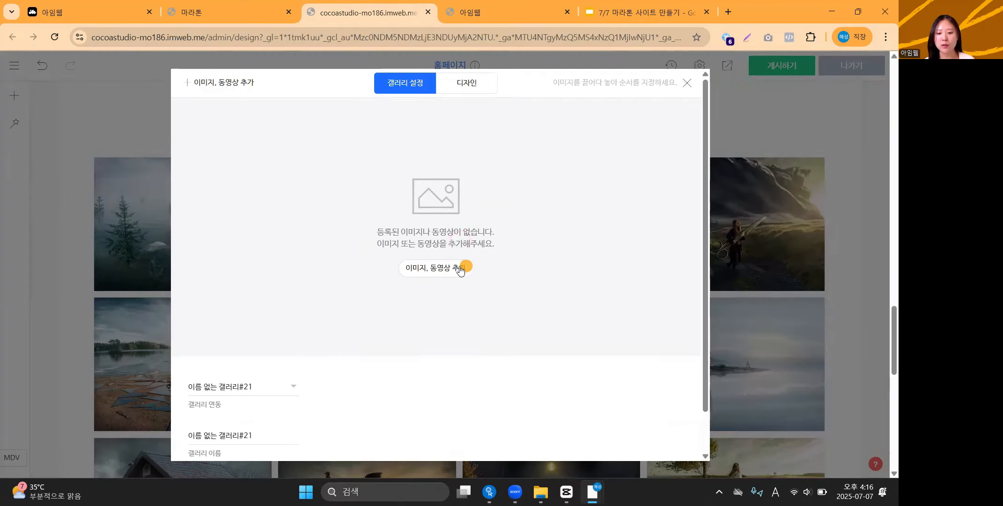
click(461, 269)
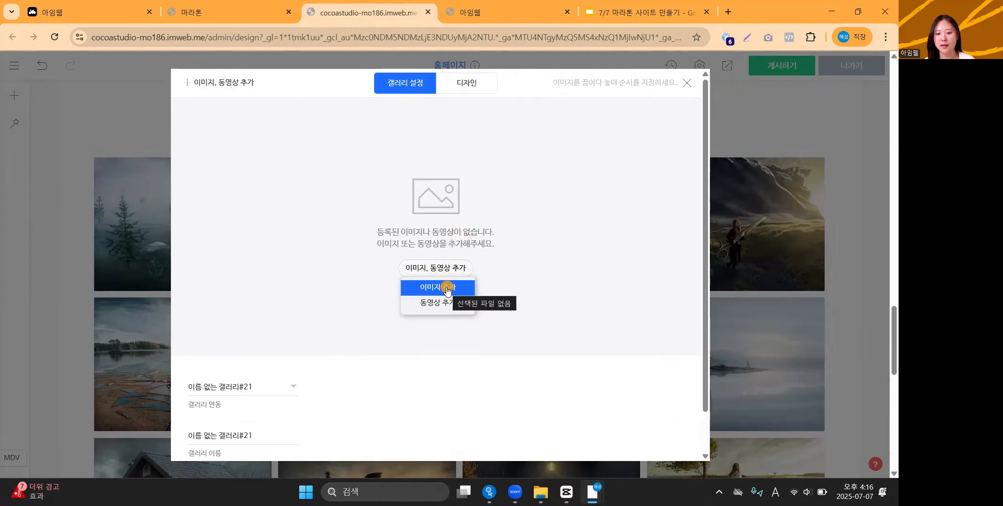
click(453, 289)
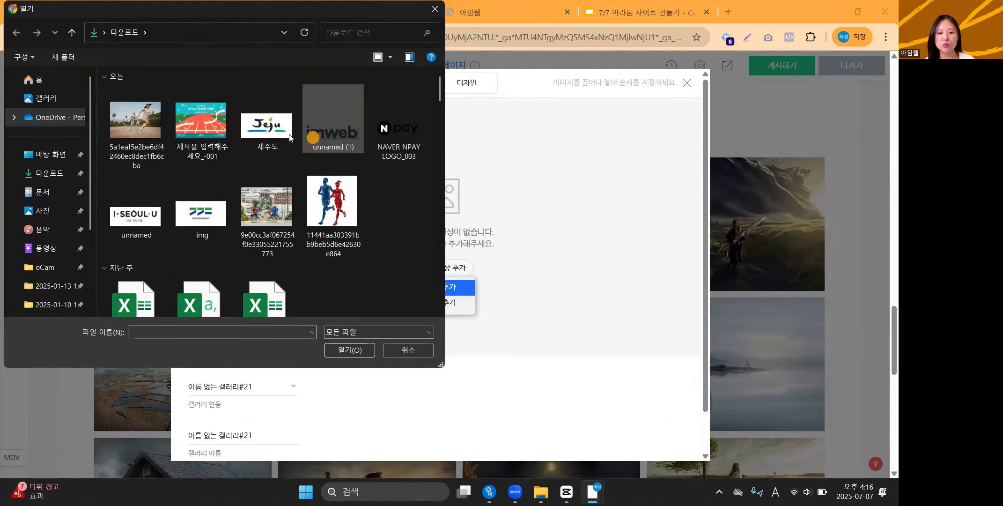
click(265, 131)
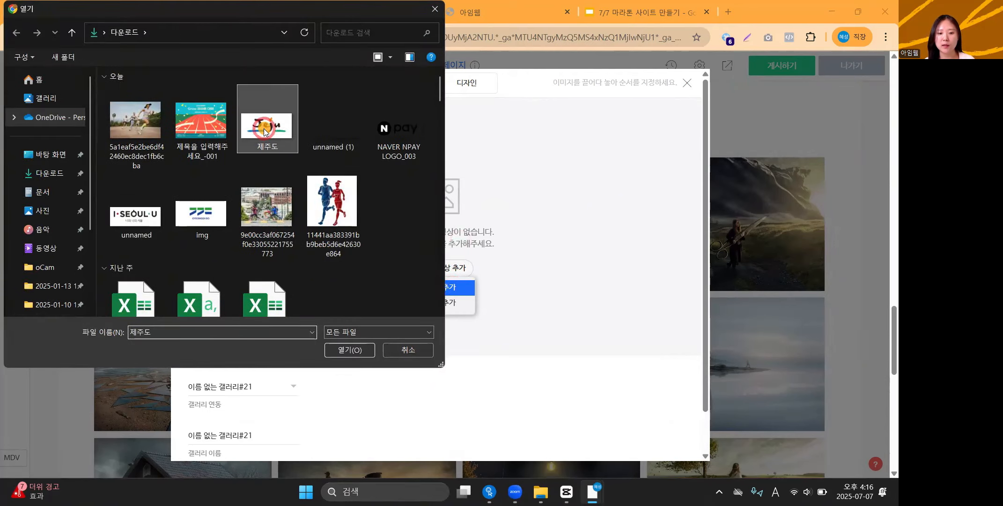
double_click(266, 131)
click(296, 167)
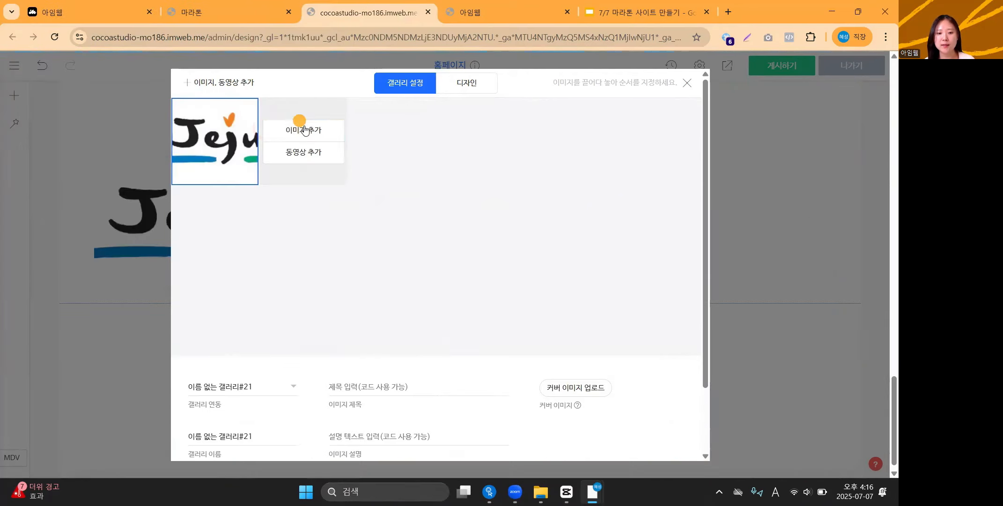
Step: Add the NAVER NPAY LOGO_003, img and unnamed logo files to the gallery and close its settings
click(305, 129)
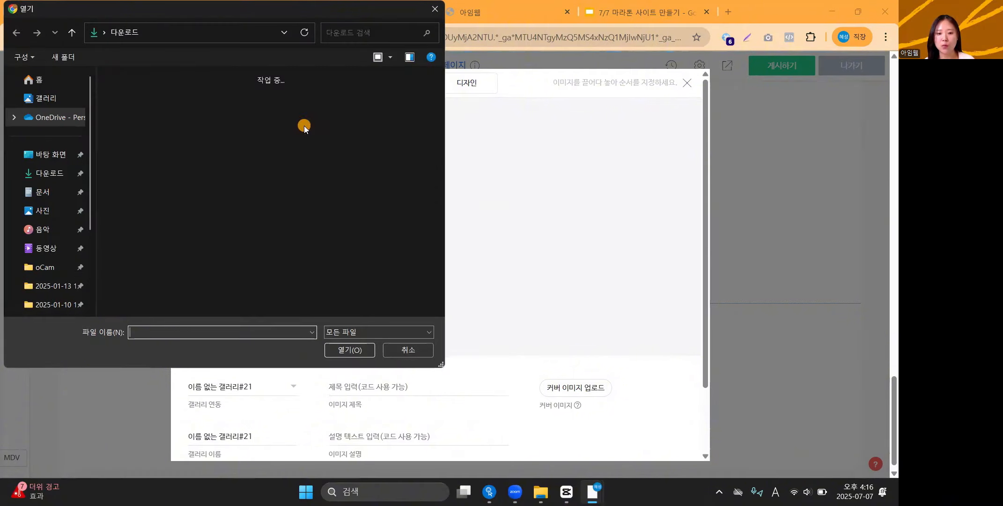
double_click(395, 135)
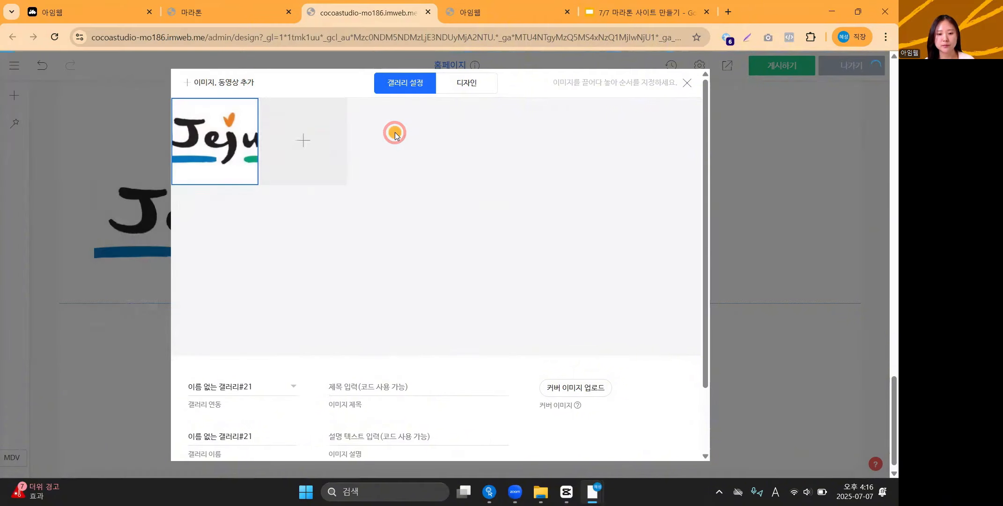
click(405, 131)
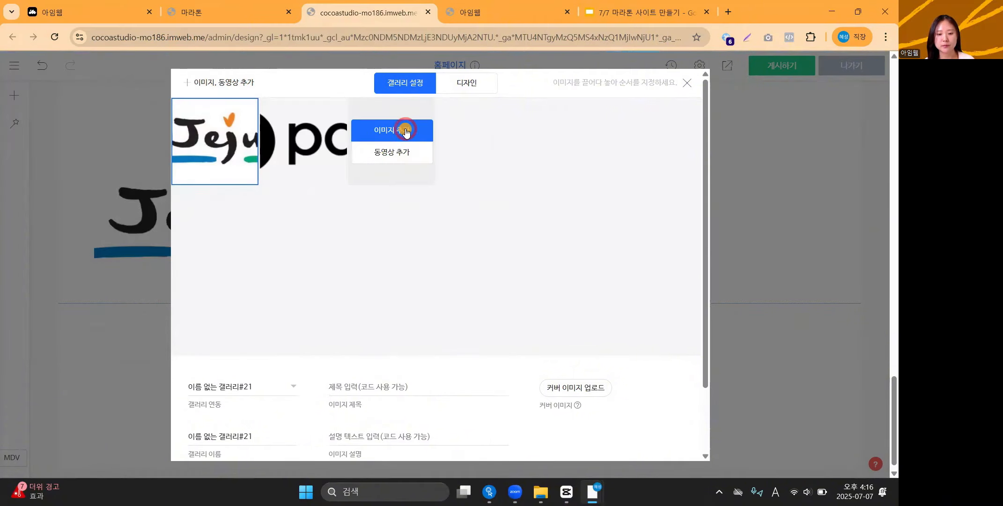
click(405, 132)
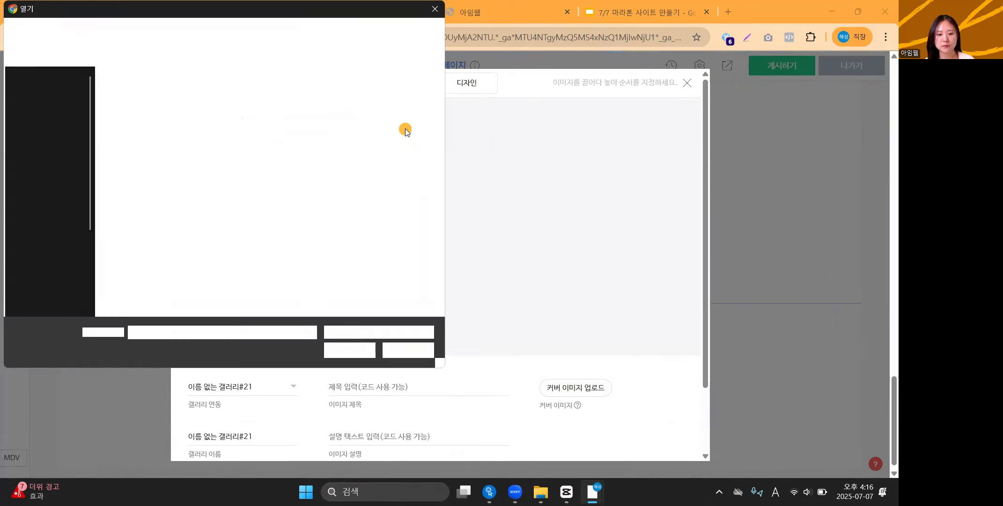
double_click(204, 213)
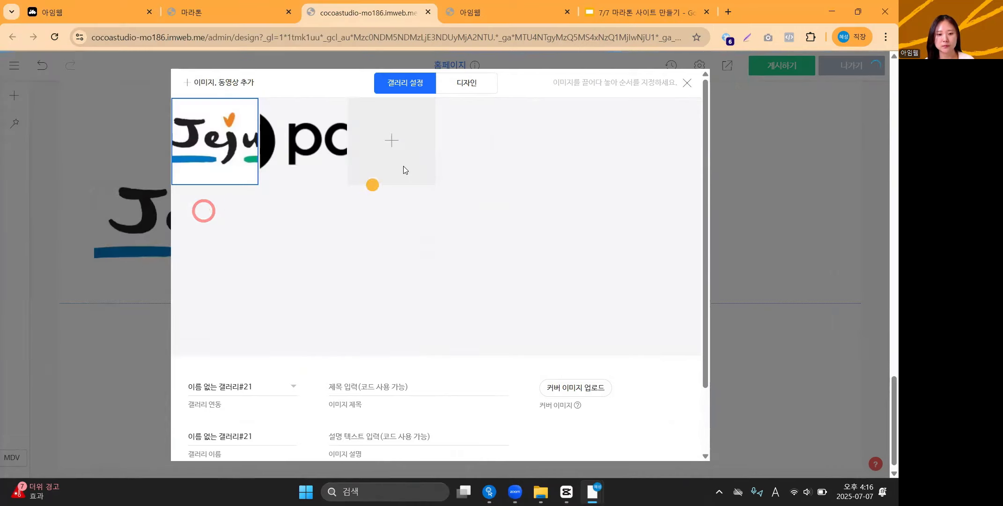
click(482, 132)
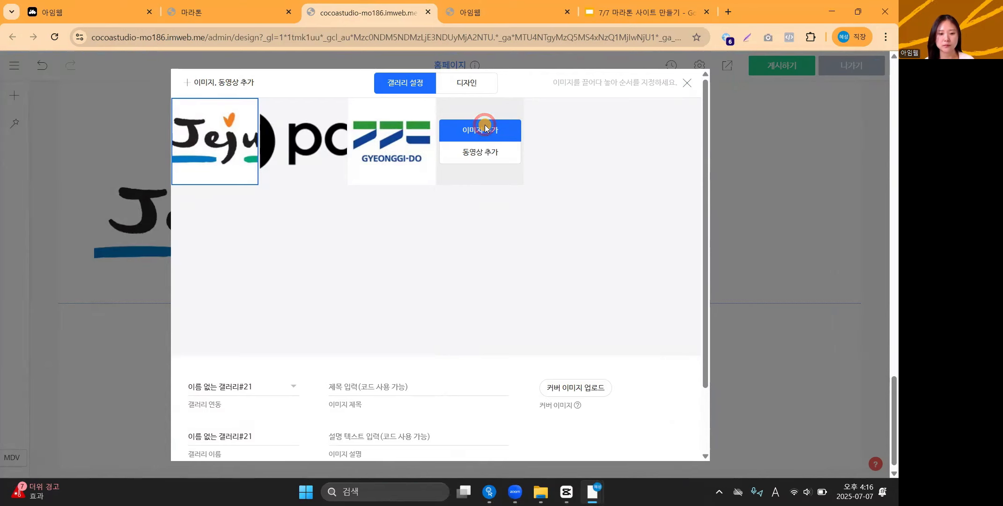
click(486, 128)
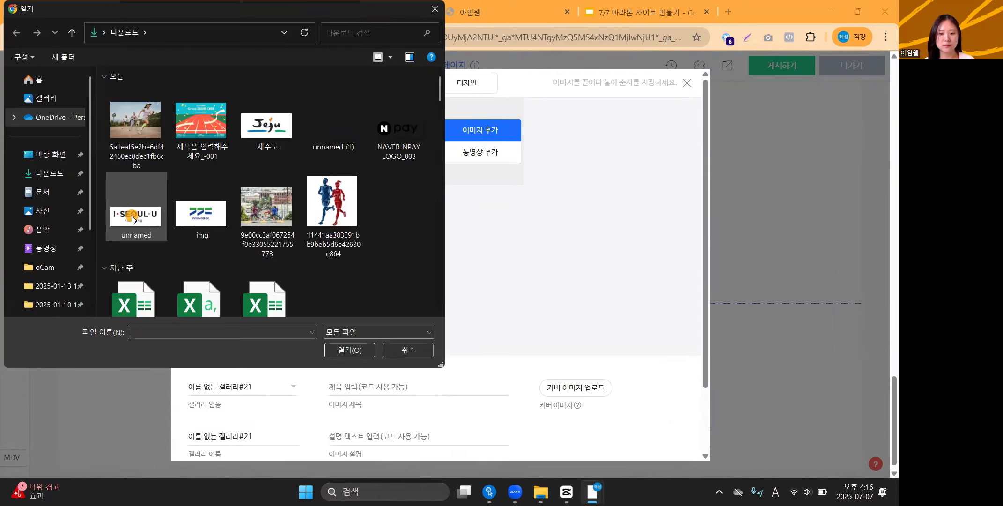
click(133, 218)
double_click(123, 216)
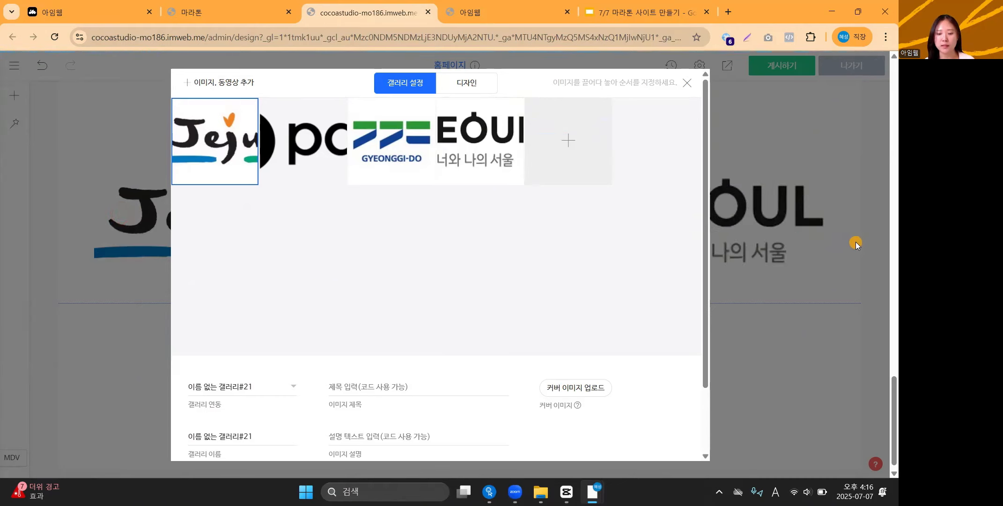
click(849, 221)
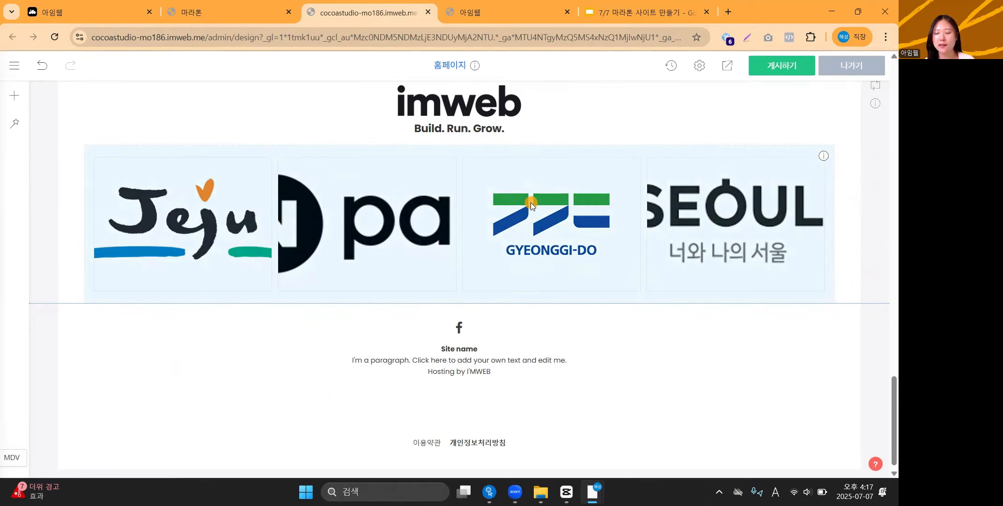
Step: Set the sponsor logo gallery's image ratio to 4:1.5 (BI,CI Type) in its design settings and close them
right_click(555, 211)
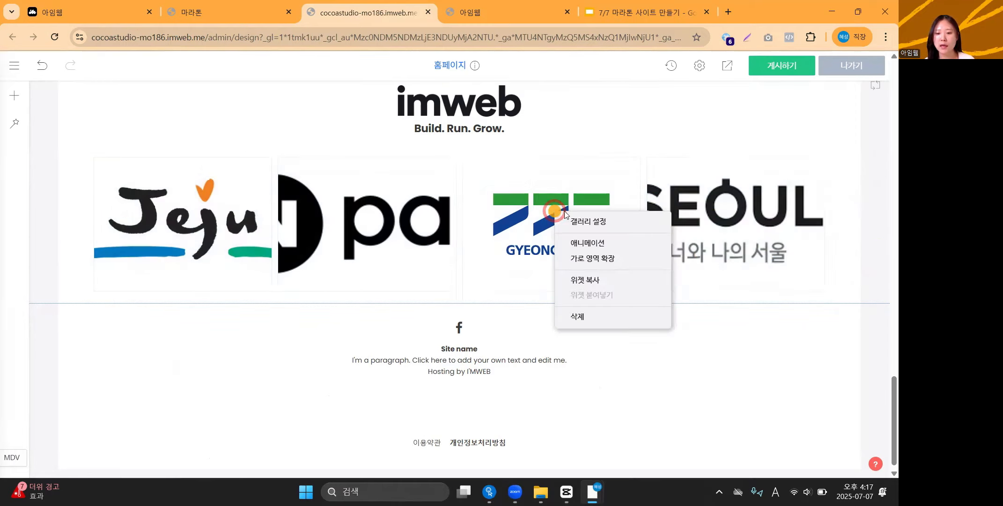
click(590, 221)
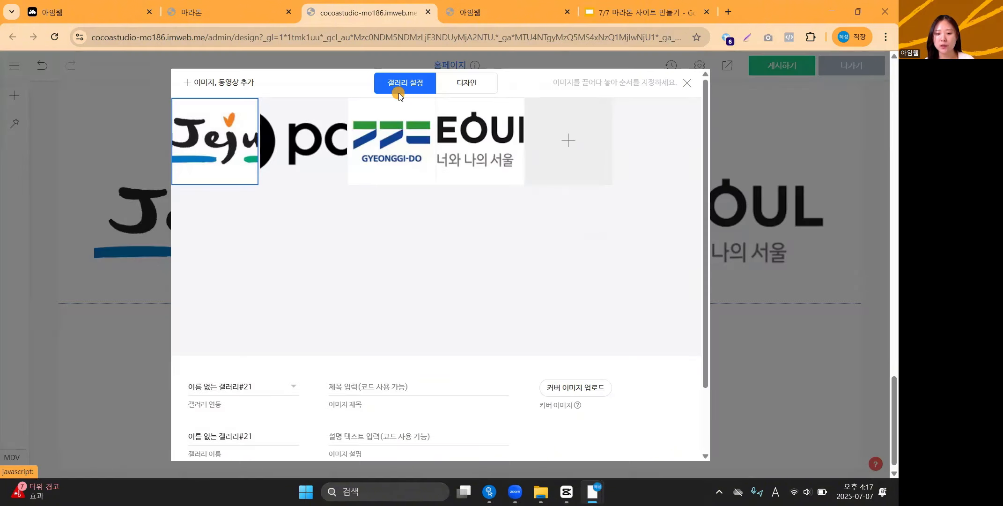
click(467, 83)
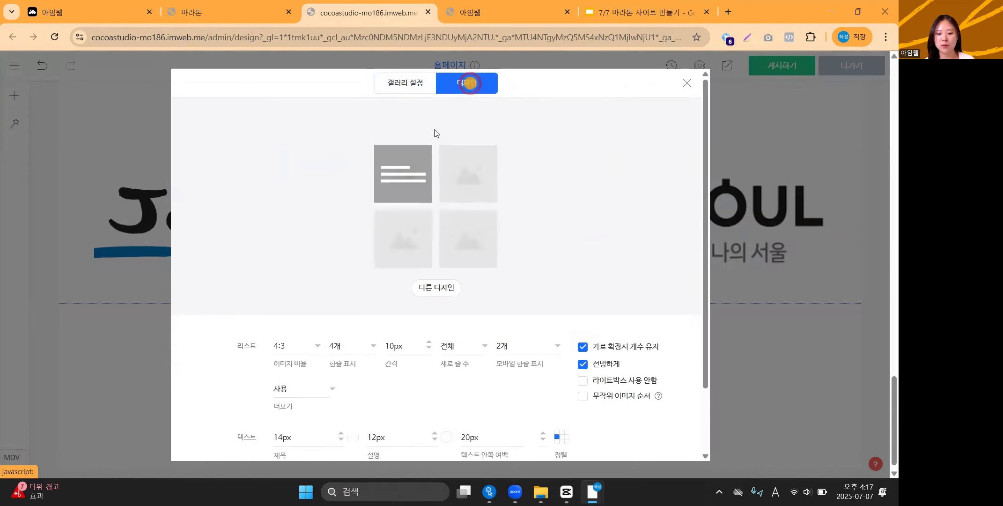
scroll(311, 258, down, 2)
scroll(312, 266, down, 1)
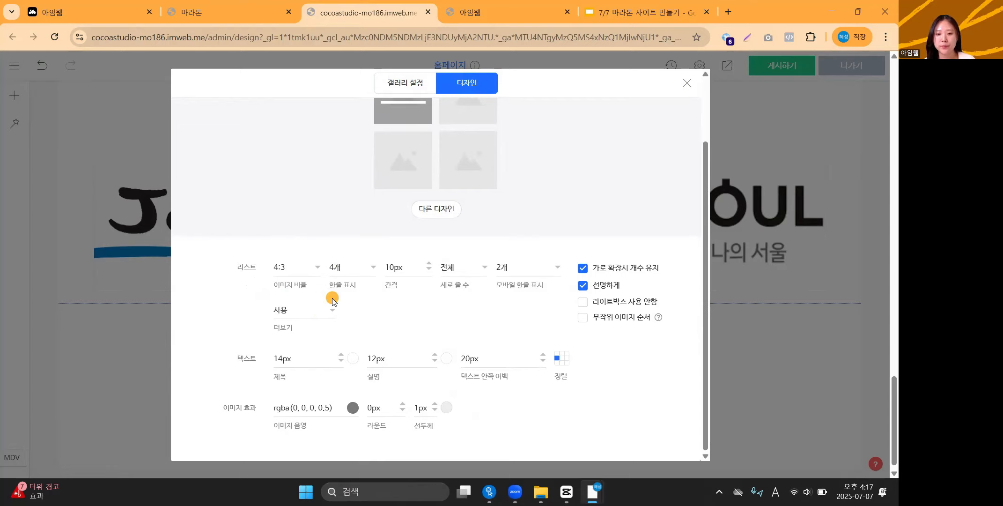
click(312, 270)
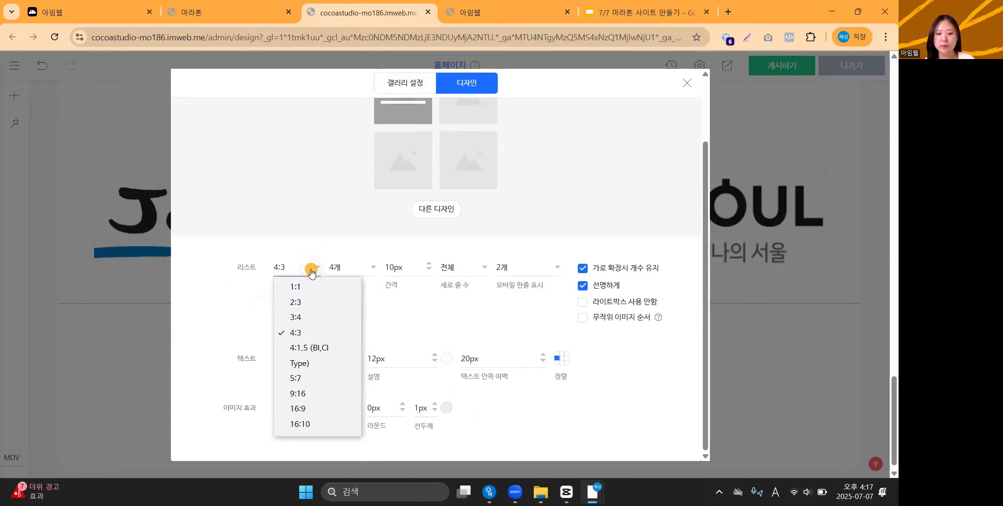
click(332, 352)
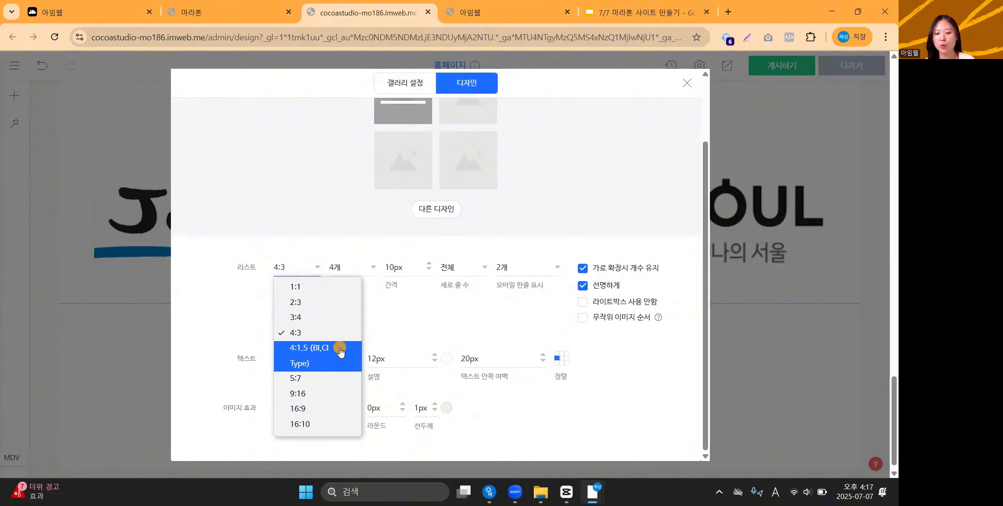
click(342, 350)
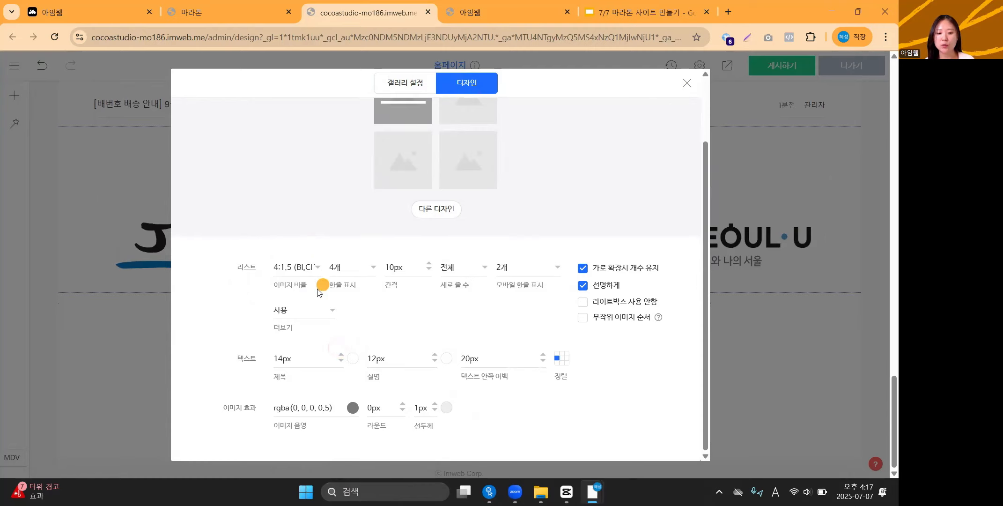
click(769, 324)
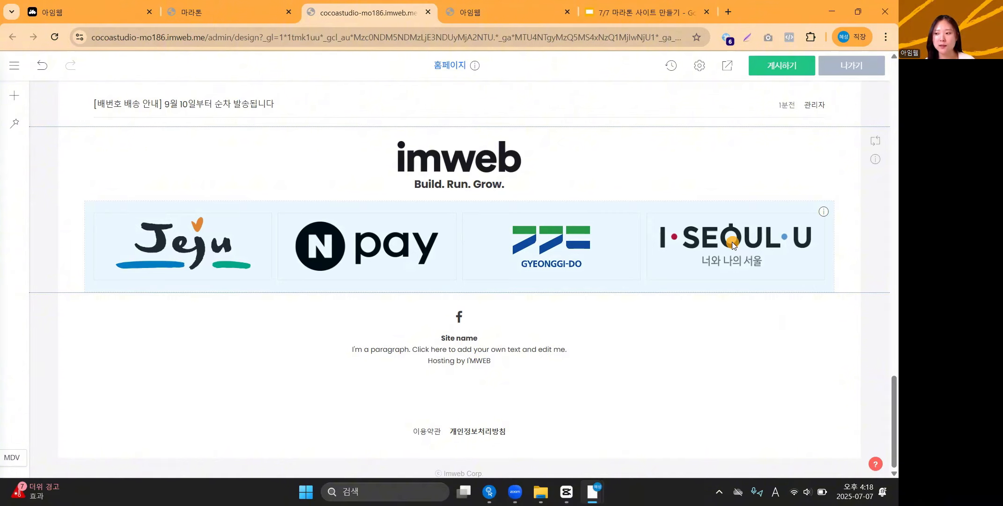
Step: Reopen the sponsor gallery's design settings and set the image border thickness (선두께) to 0px
right_click(530, 240)
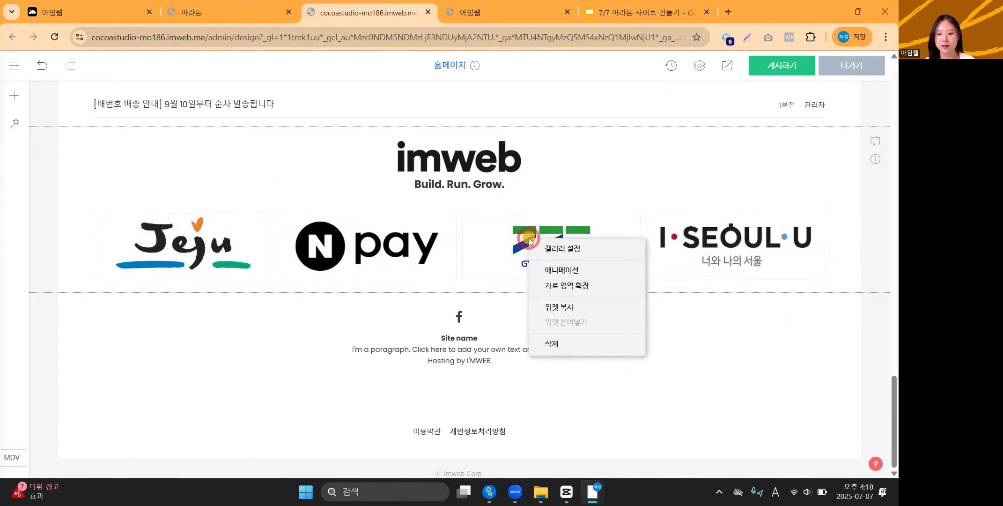
click(573, 250)
click(572, 250)
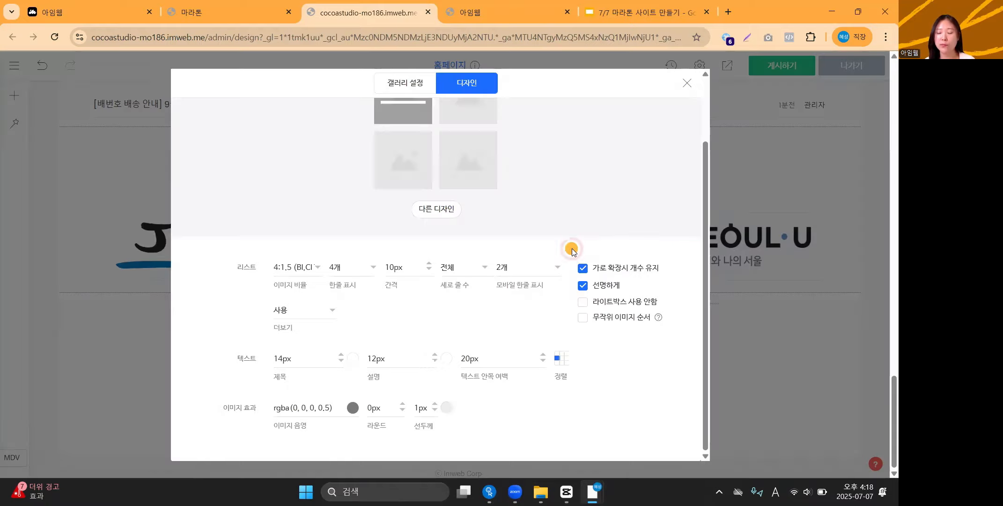
scroll(529, 187, up, 2)
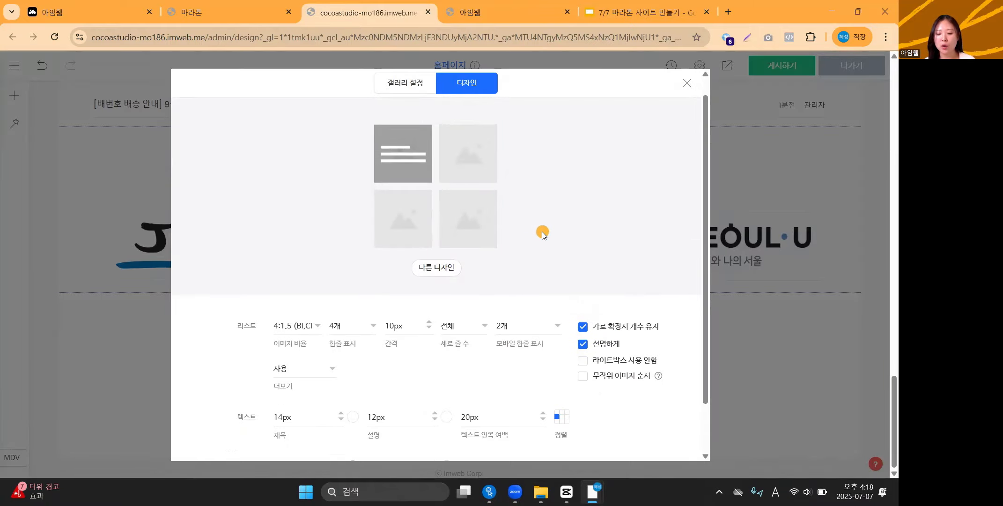
scroll(542, 234, down, 2)
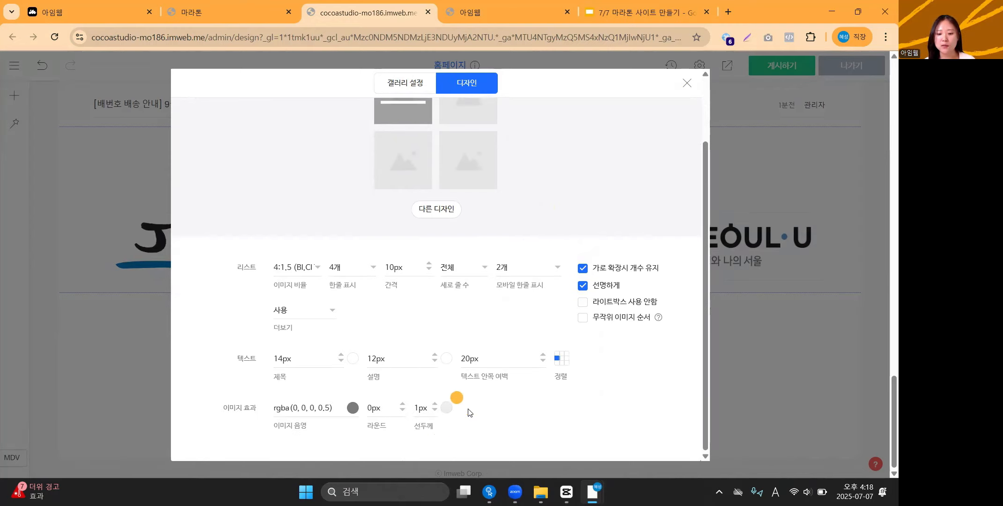
double_click(423, 408)
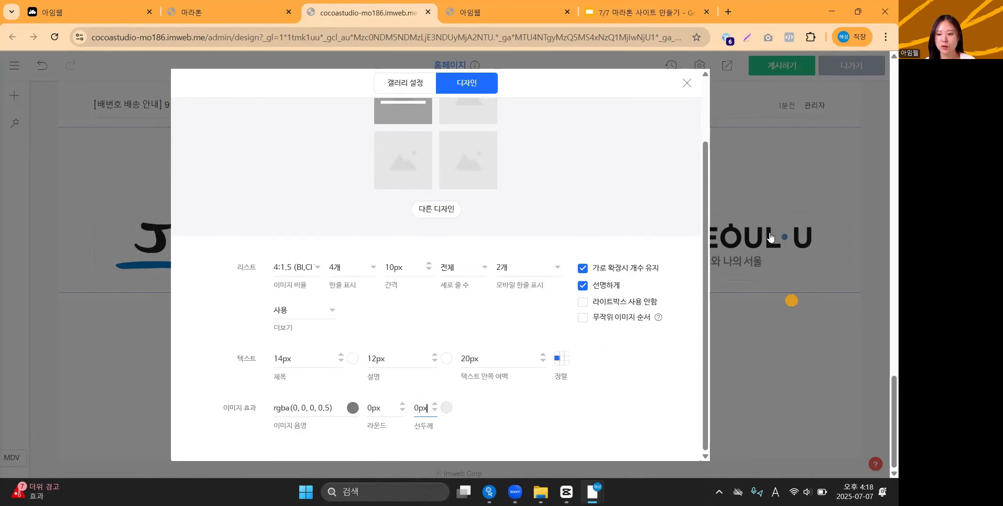
scroll(464, 281, up, 2)
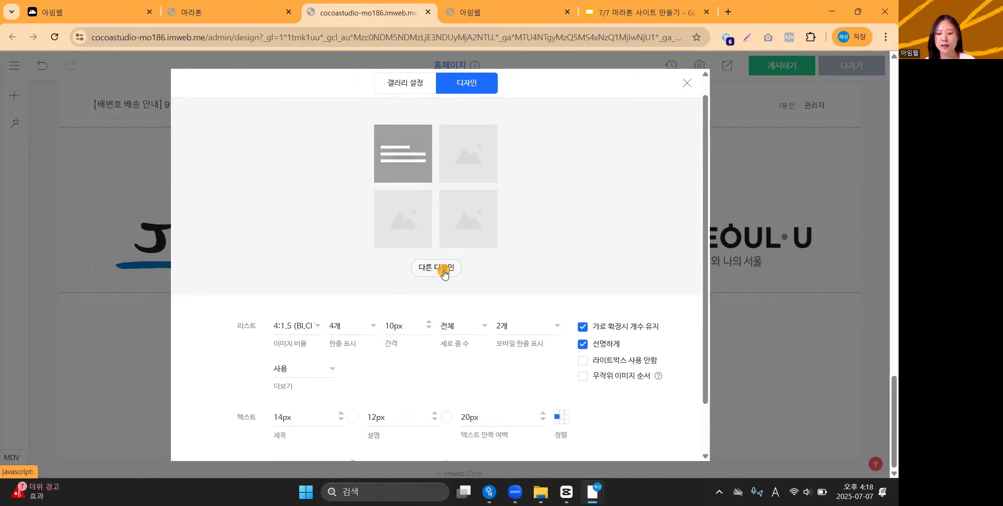
Step: Change the sponsor gallery's design to the second 슬라이드 갤러리 layout, with two images and captions side by side
click(444, 273)
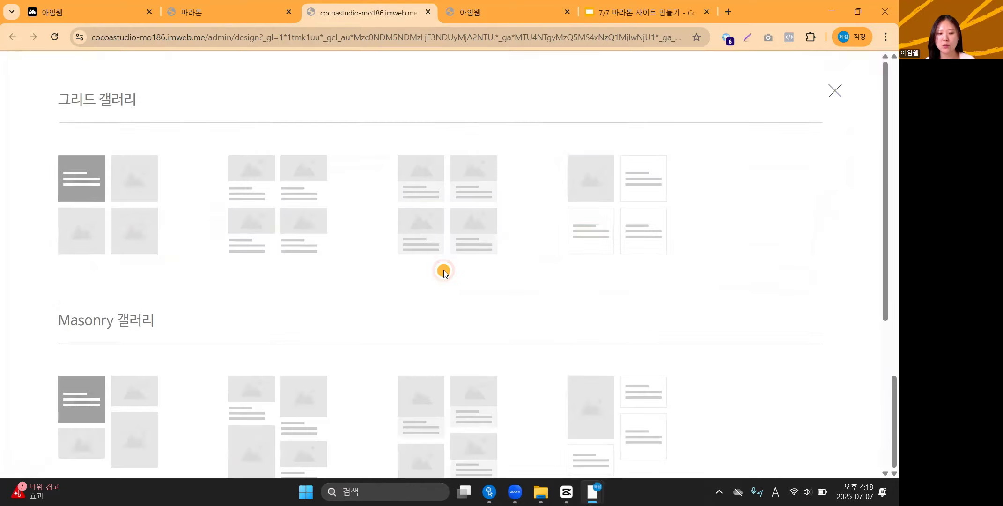
scroll(444, 275, down, 4)
scroll(445, 274, down, 1)
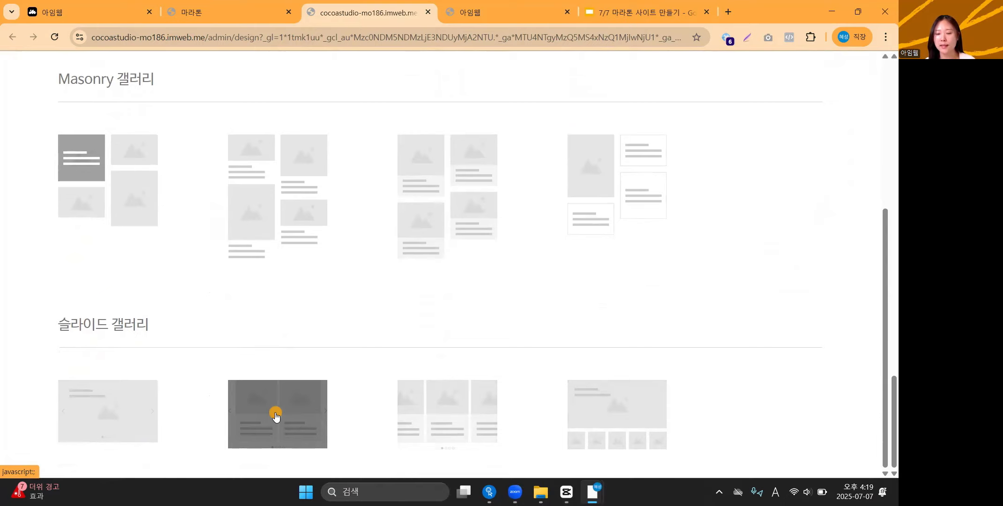
click(307, 411)
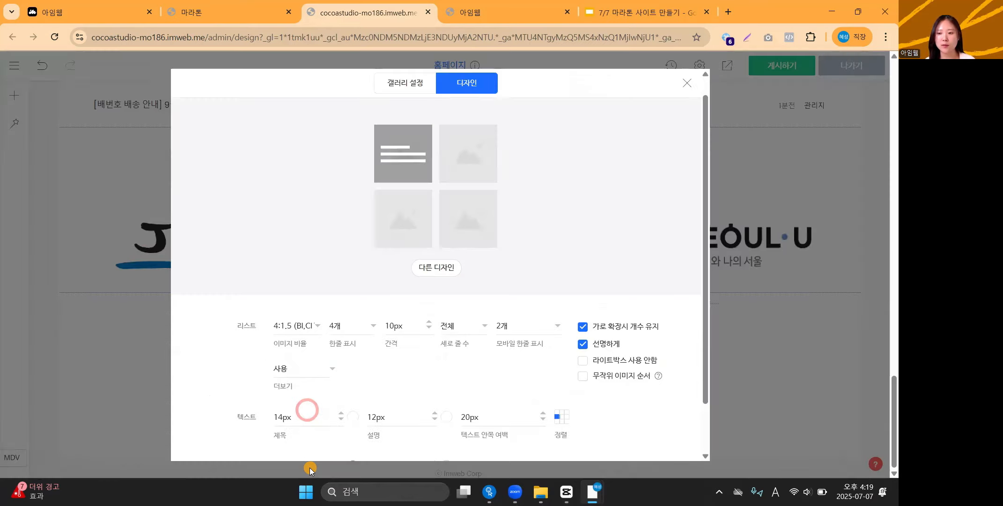
Step: Set the slide gallery's 전환 대기시간 to 0 seconds and 전환 속도 to 5 seconds, matching the reference site's slider, and close the settings
scroll(570, 332, down, 2)
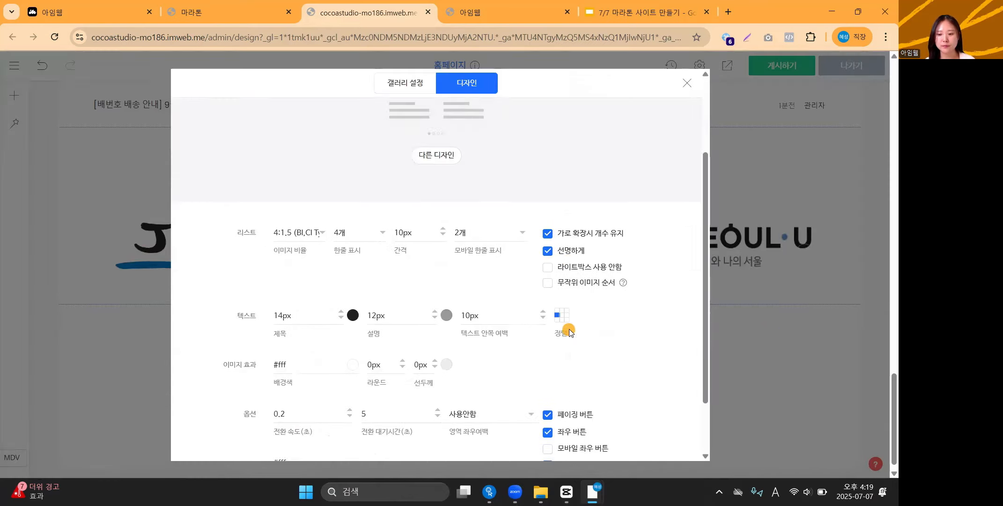
scroll(571, 332, down, 2)
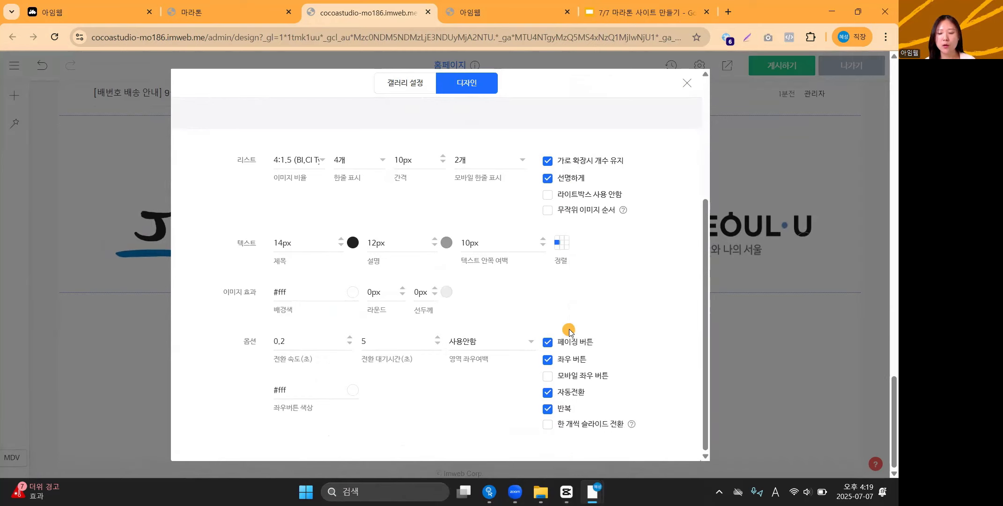
scroll(571, 332, up, 4)
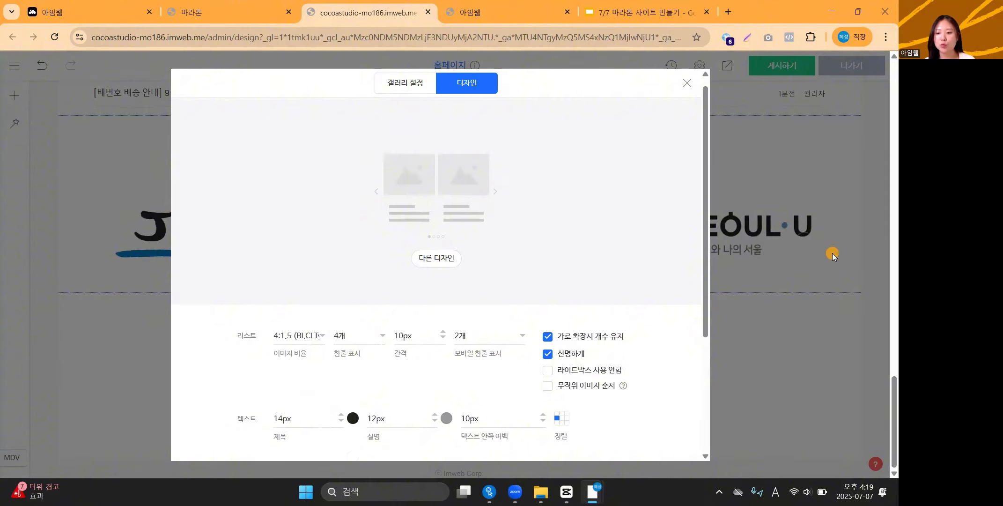
scroll(455, 289, down, 5)
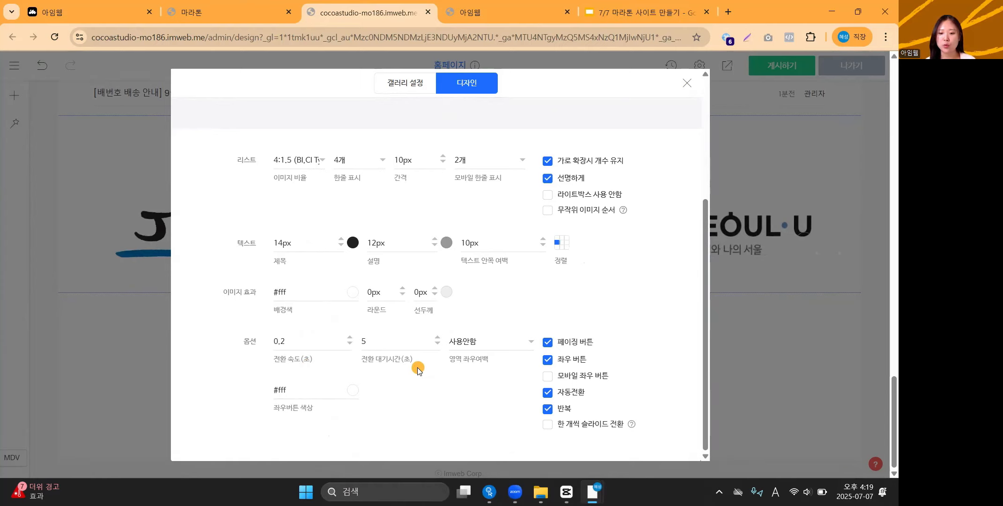
click(226, 13)
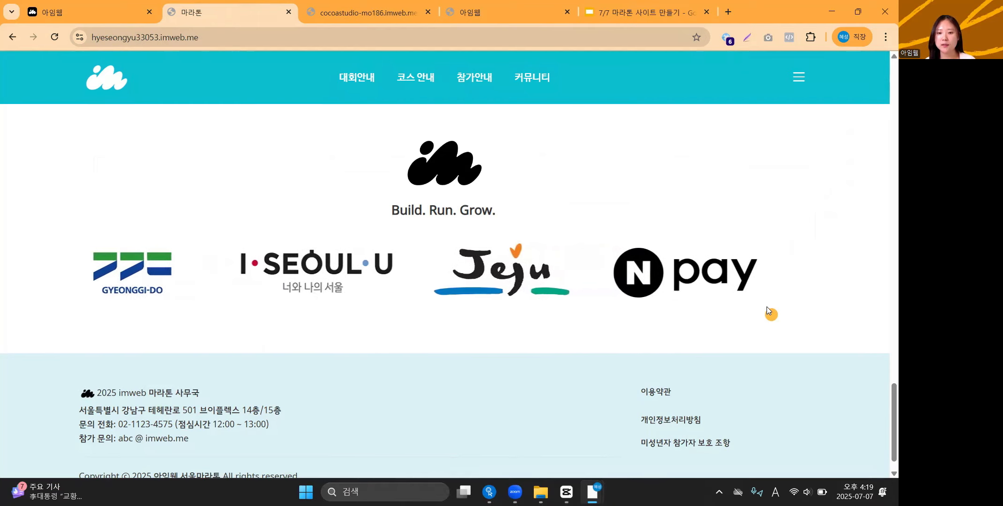
click(386, 12)
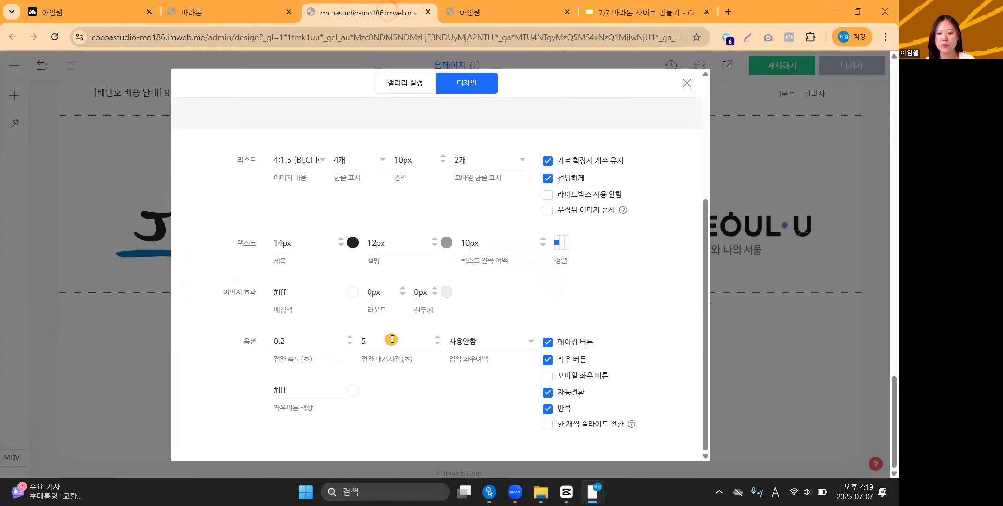
double_click(391, 339)
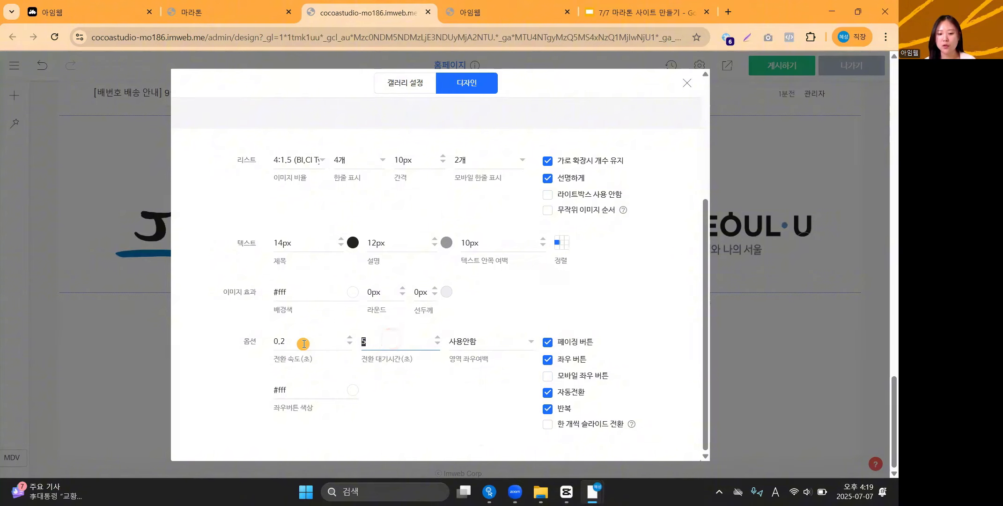
text(0)
click(304, 343)
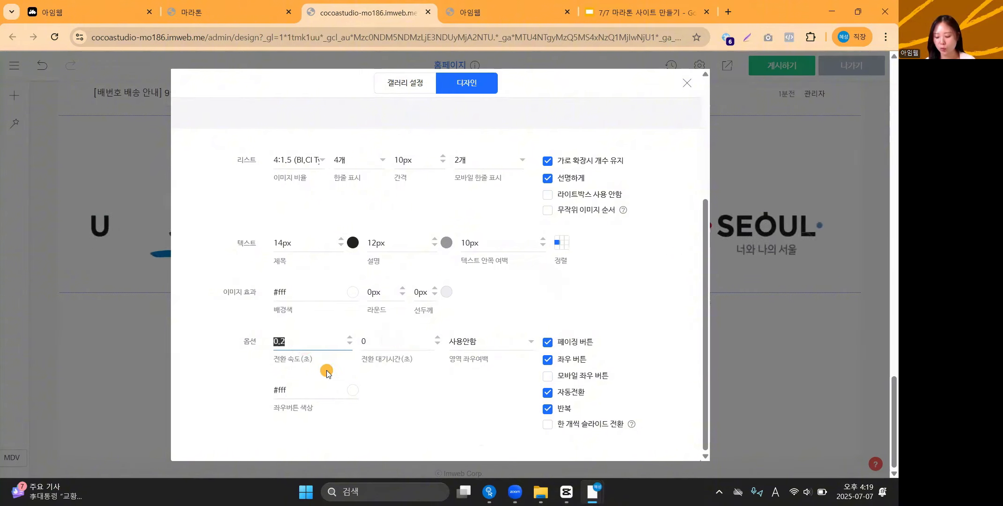
text(5)
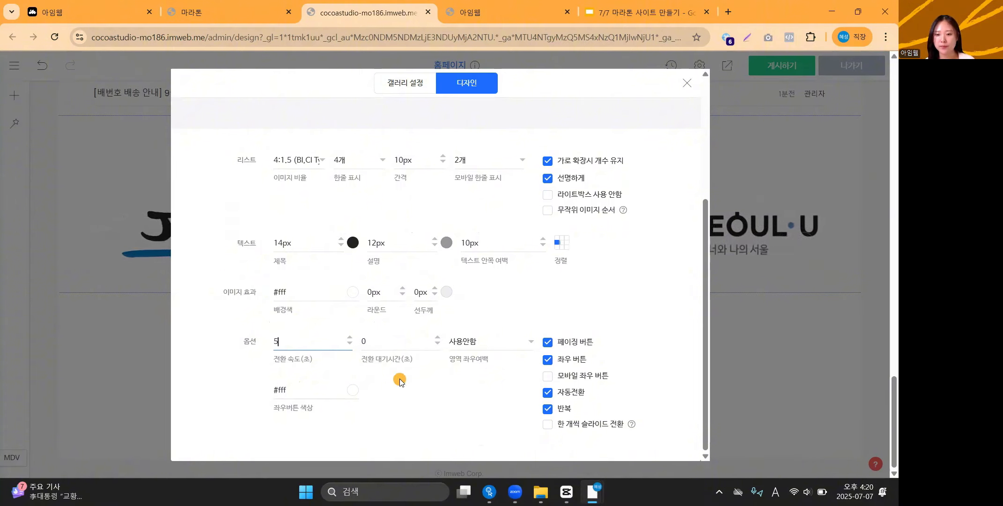
click(837, 343)
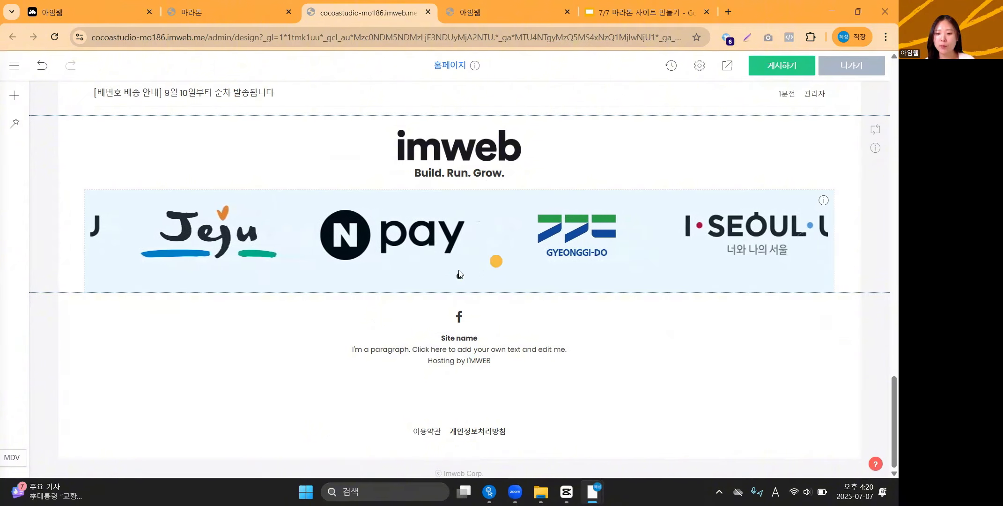
Step: Reopen the sponsor gallery's settings, turn off 페이징 버튼 and 좌우 버튼 in the design options, and close them
right_click(492, 223)
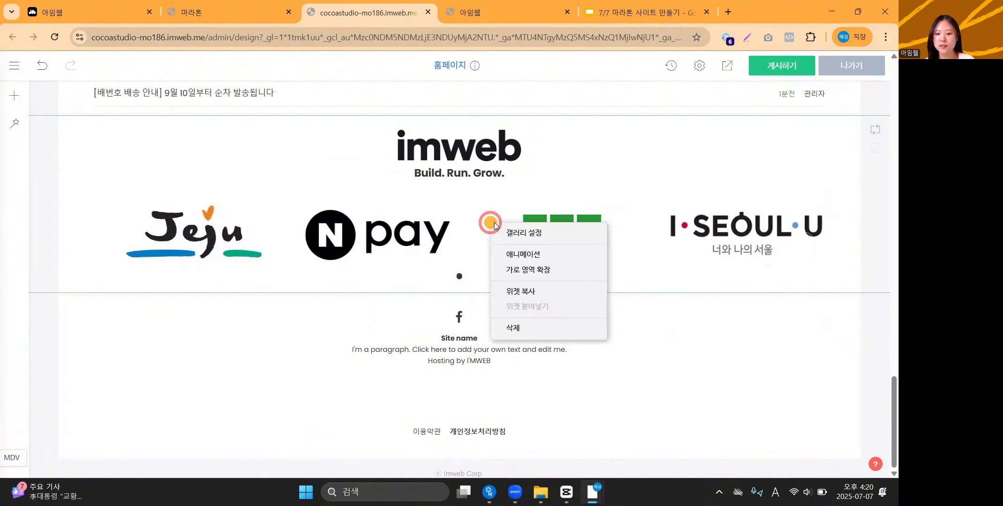
click(523, 230)
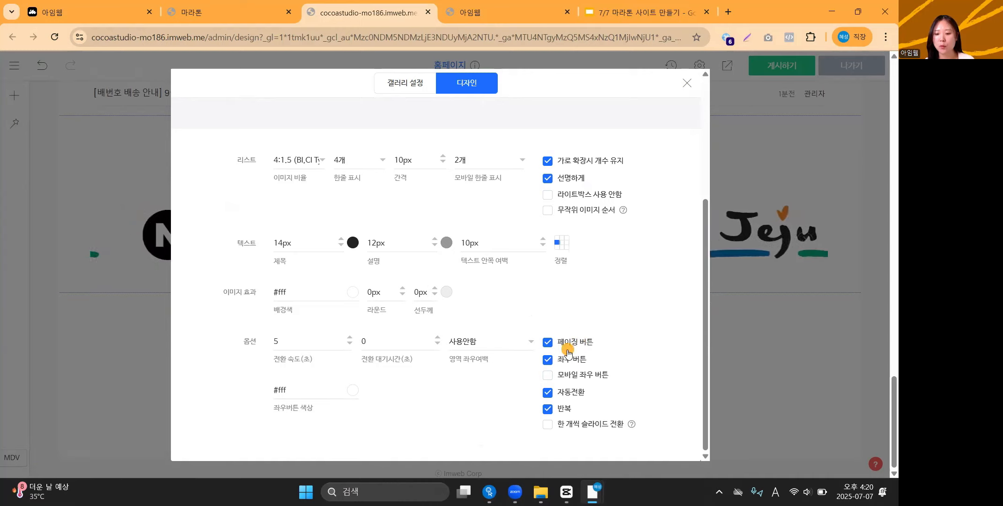
click(547, 341)
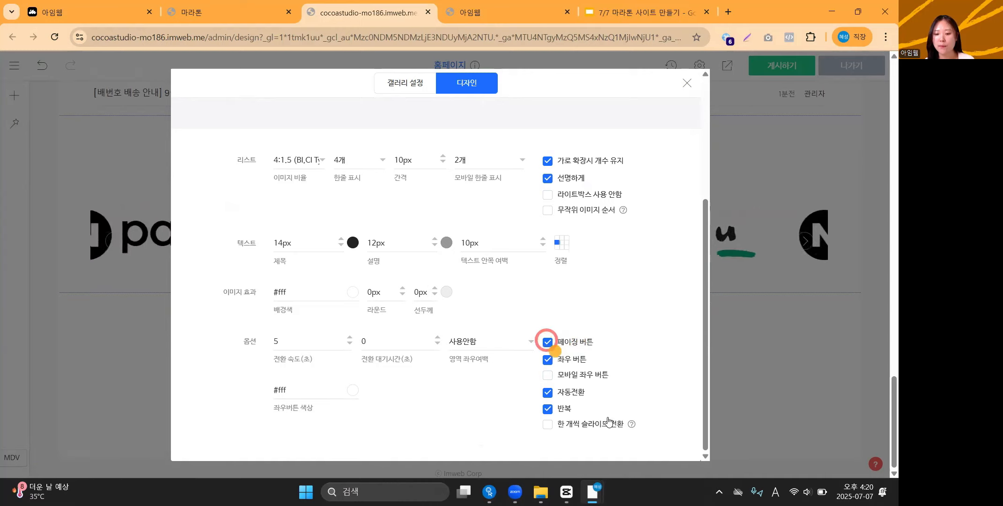
click(547, 359)
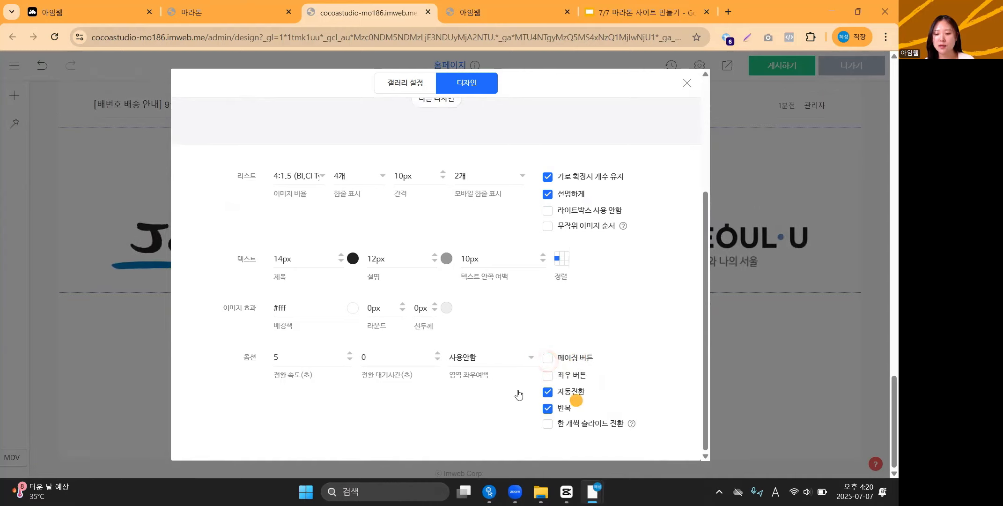
click(820, 377)
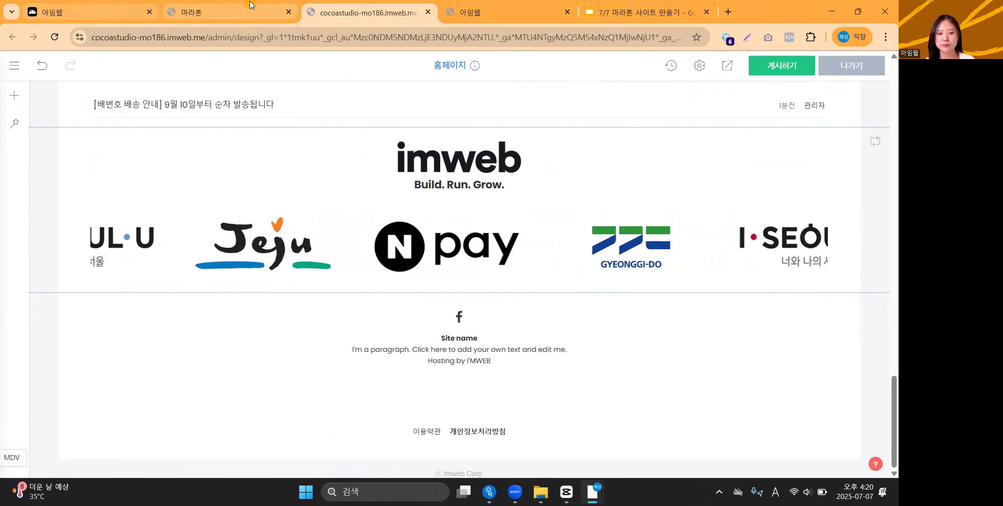
Step: Examine the reference marathon site's sponsor slider, 대회 요강 section and video and photo section
click(230, 13)
scroll(633, 250, up, 1)
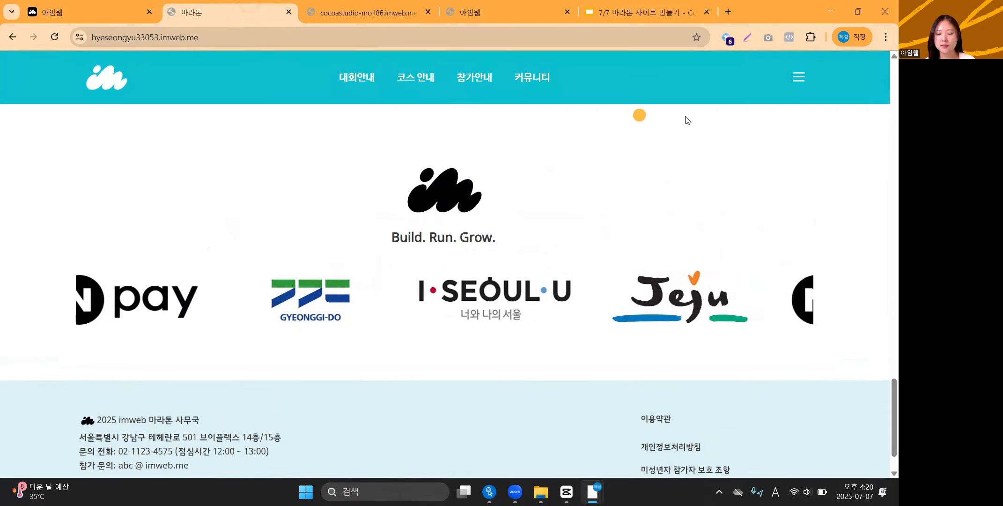
scroll(778, 378, up, 10)
scroll(779, 378, up, 10)
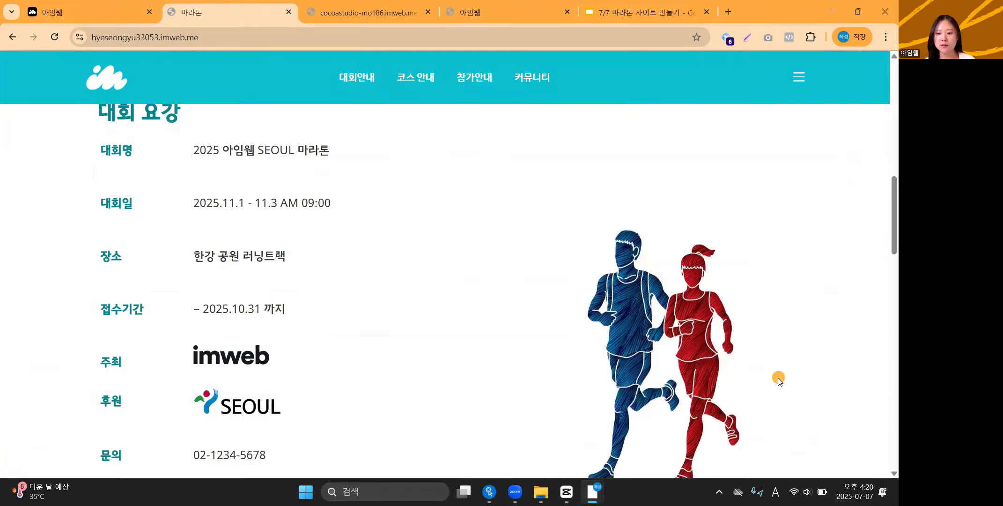
scroll(778, 378, down, 2)
scroll(779, 378, down, 15)
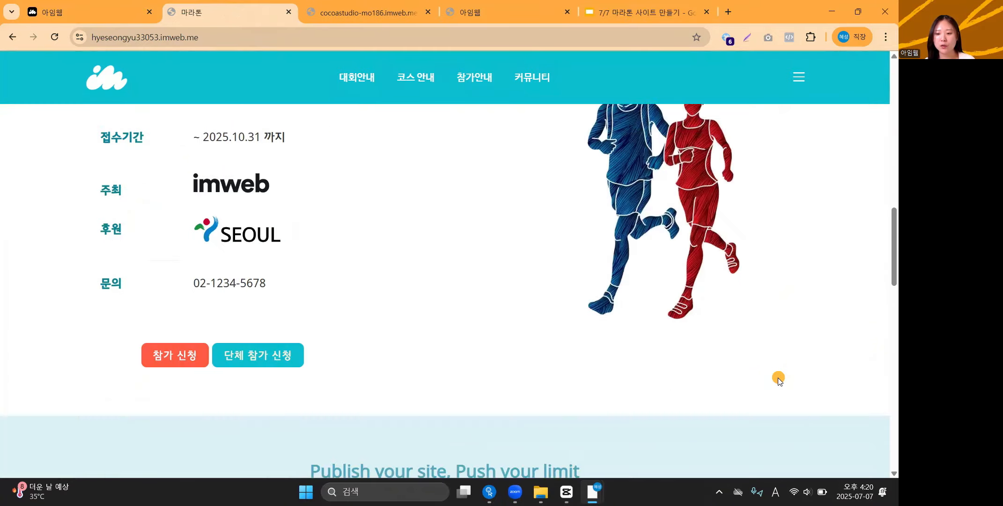
scroll(778, 378, up, 5)
scroll(660, 322, up, 3)
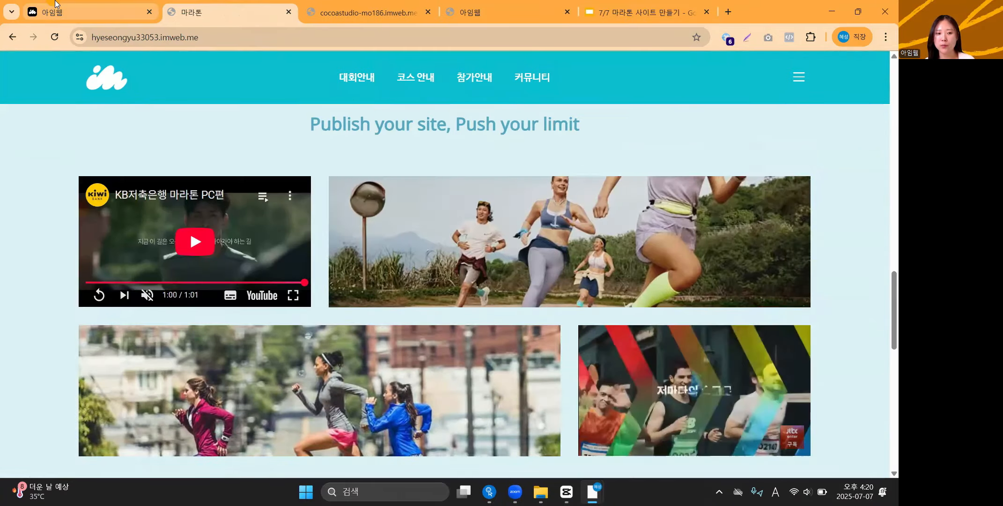
Step: Switch to the 7/7 마라톤 사이트 만들기 presentation in Google Slides
click(66, 11)
click(600, 11)
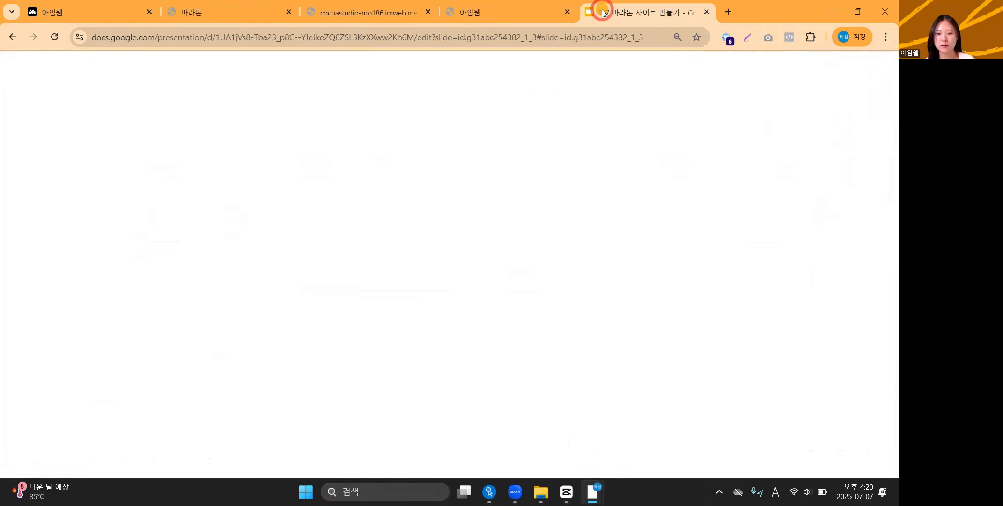